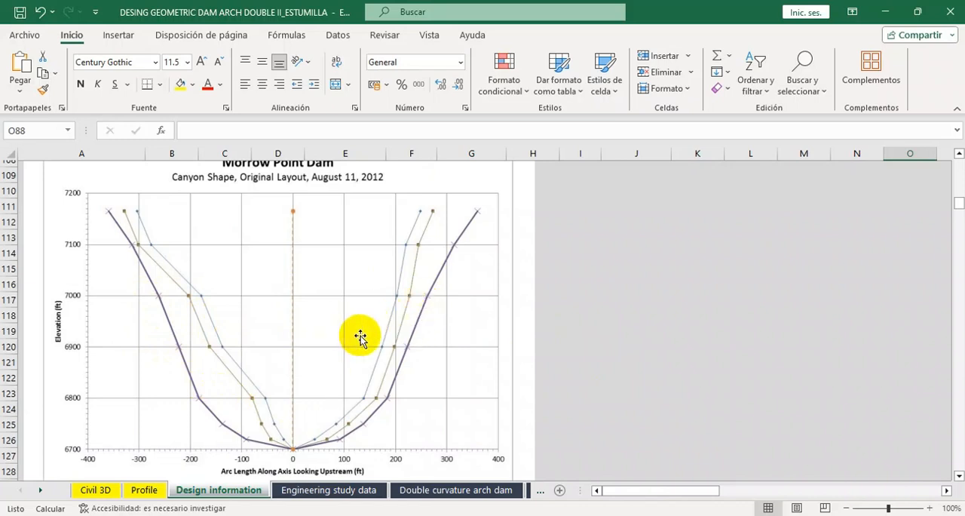
View the rest of the canyon shape chart and open the Engineering study data sheet.
{"action": "scroll", "coordinate": [361, 337], "scroll_direction": "down", "scroll_amount": 2}
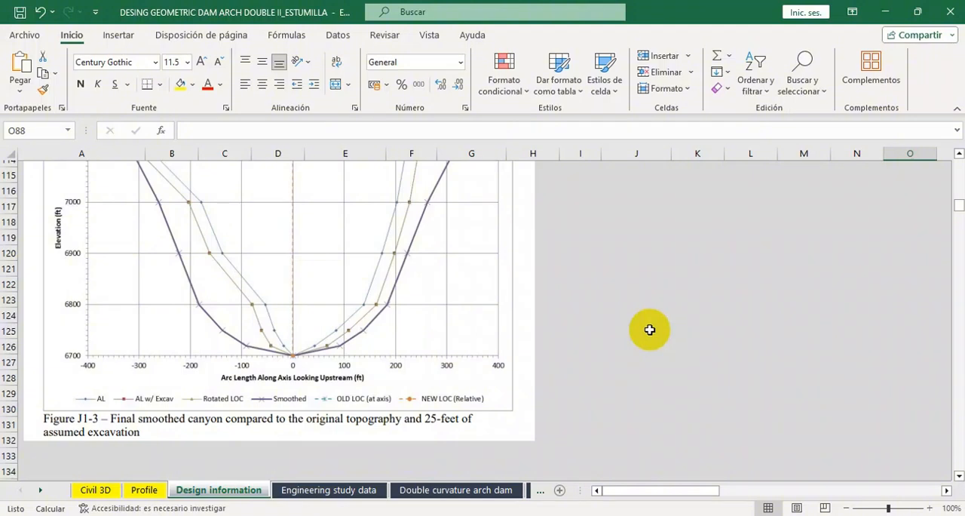
{"action": "left_click", "coordinate": [367, 492]}
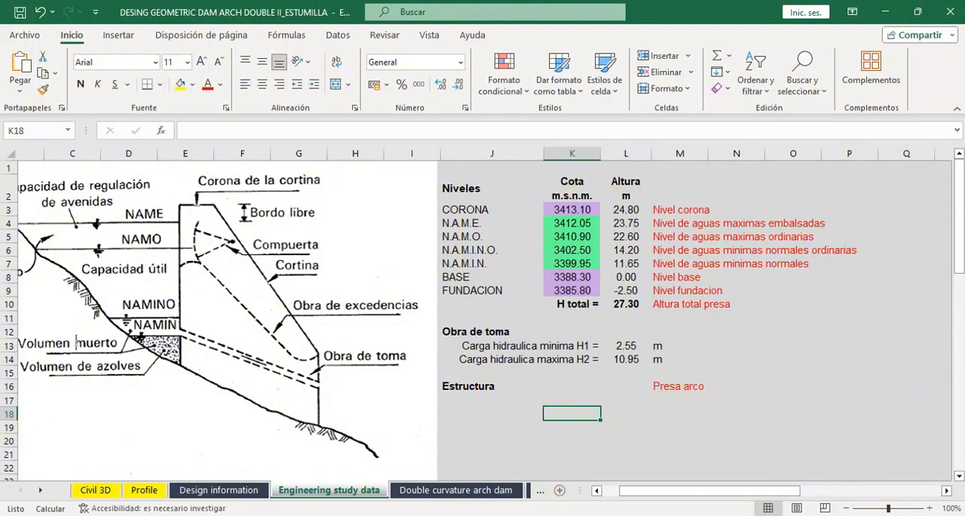
Switch to Civil 3D and examine the contours around abutment point 2 (E derecho) and across the canyon.
{"action": "left_click", "coordinate": [434, 515]}
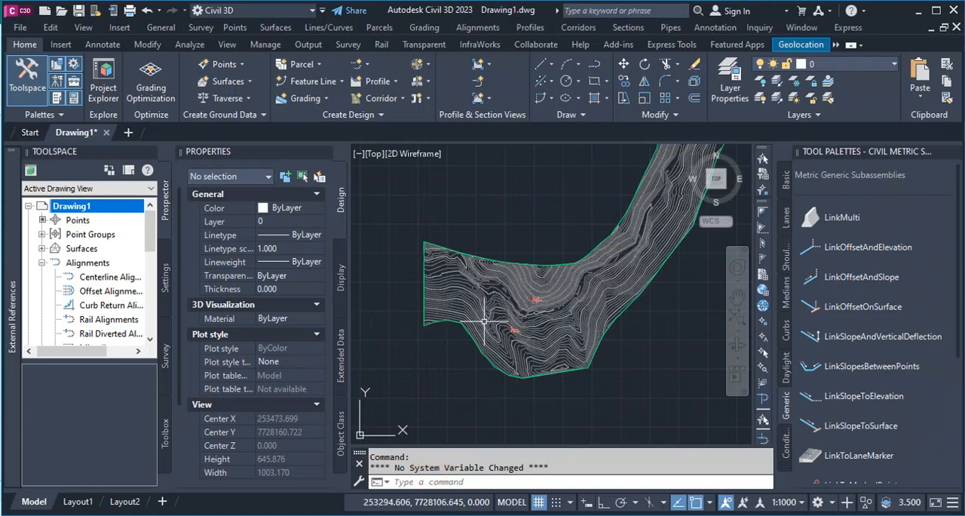
{"action": "scroll", "coordinate": [499, 326], "scroll_direction": "up", "scroll_amount": 2}
{"action": "scroll", "coordinate": [489, 326], "scroll_direction": "down", "scroll_amount": 2}
{"action": "scroll", "coordinate": [506, 332], "scroll_direction": "up", "scroll_amount": 6}
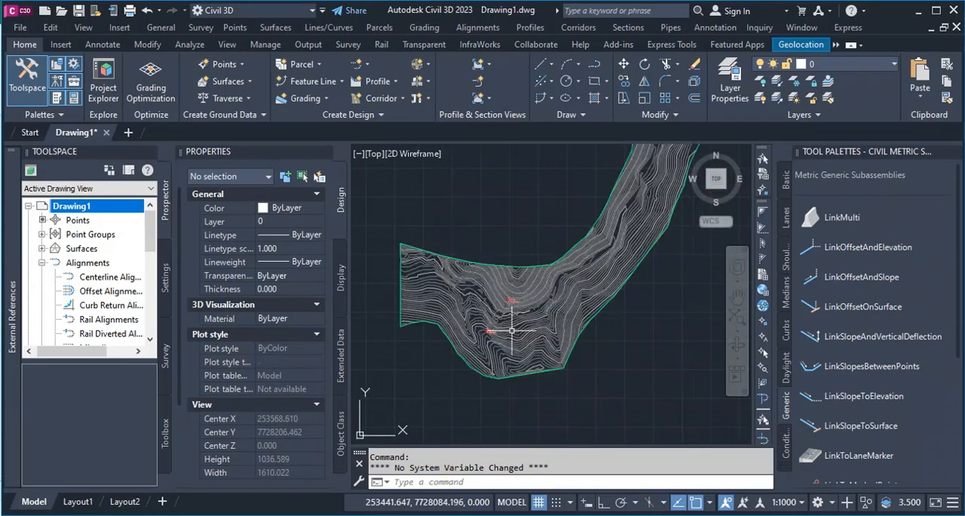
{"action": "scroll", "coordinate": [478, 331], "scroll_direction": "up", "scroll_amount": 6}
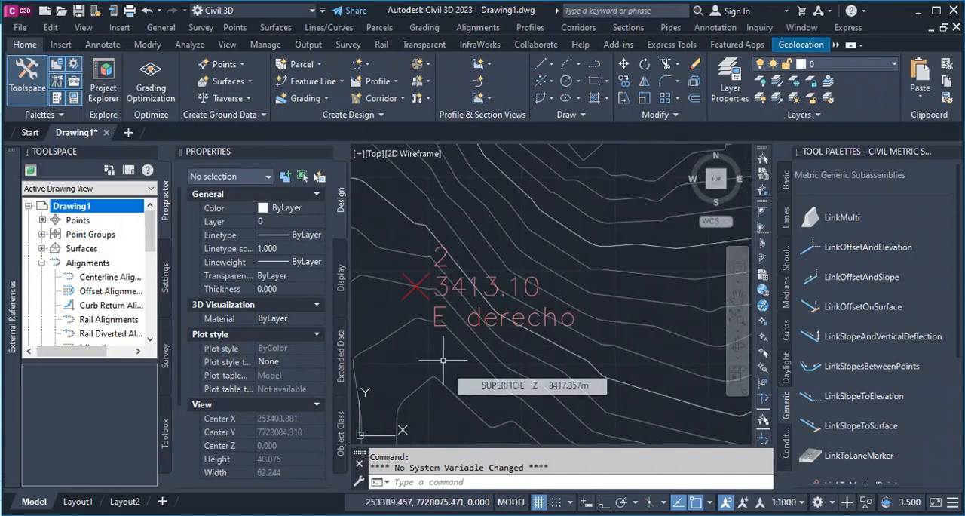
{"action": "scroll", "coordinate": [442, 355], "scroll_direction": "down", "scroll_amount": 1}
{"action": "scroll", "coordinate": [443, 351], "scroll_direction": "down", "scroll_amount": 2}
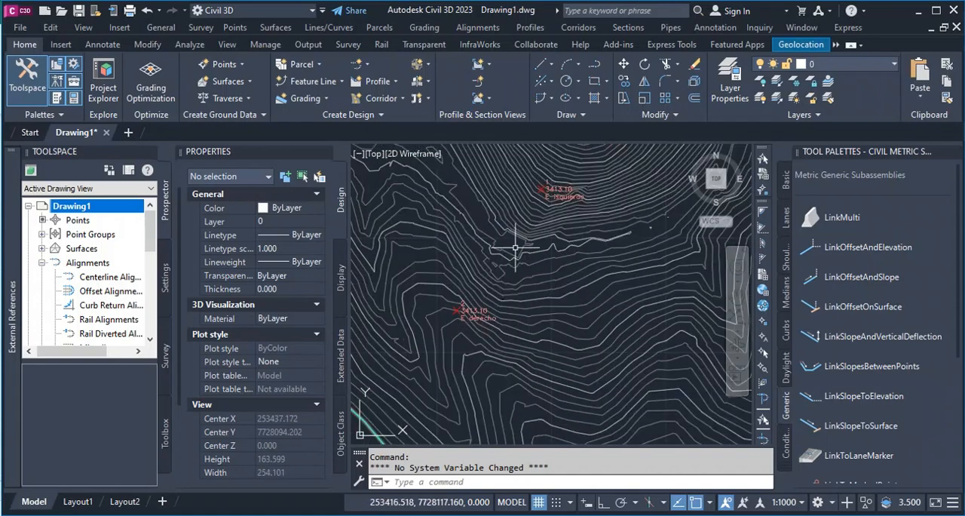
{"action": "scroll", "coordinate": [548, 184], "scroll_direction": "up", "scroll_amount": 2}
{"action": "scroll", "coordinate": [547, 184], "scroll_direction": "down", "scroll_amount": 8}
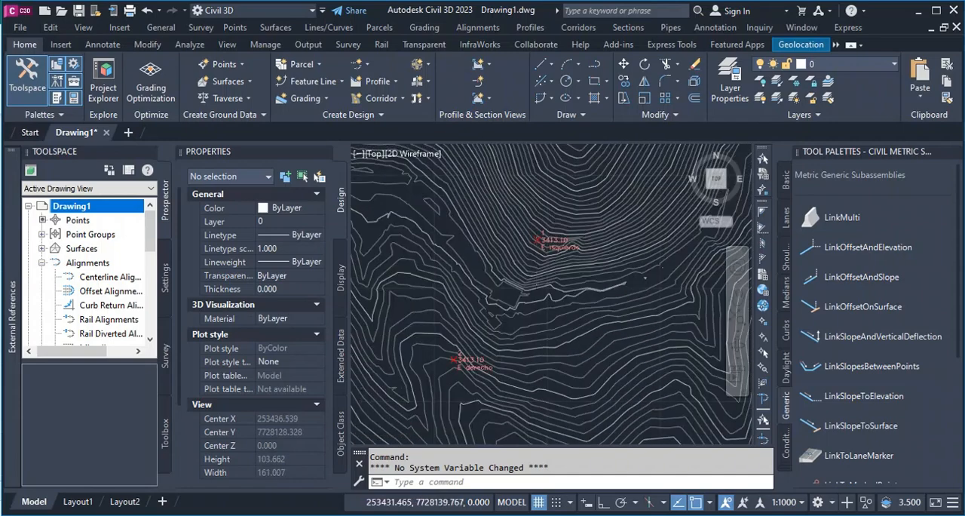
{"action": "mouse_move", "coordinate": [506, 320]}
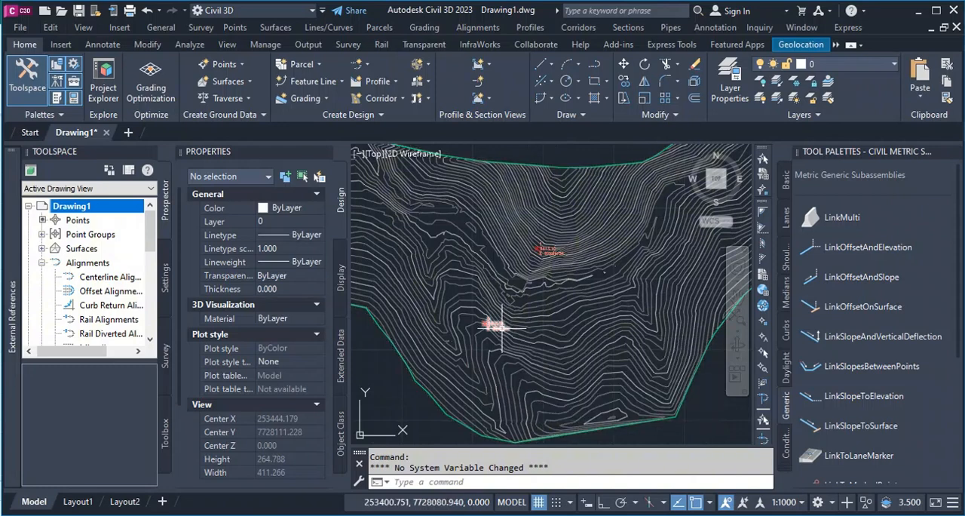
Examine abutment point 1 (E isquierdo) and its position relative to the opposite abutment on the contour surface.
{"action": "scroll", "coordinate": [500, 324], "scroll_direction": "down", "scroll_amount": 2}
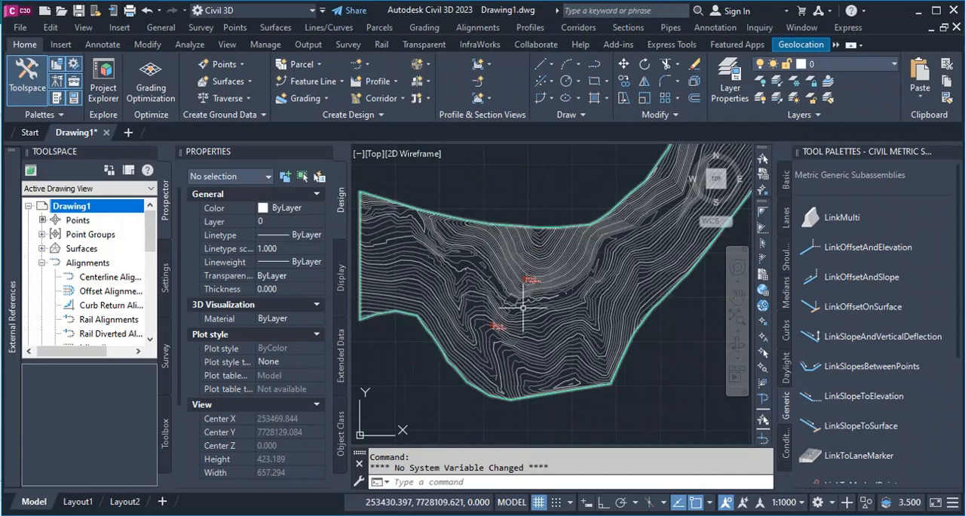
{"action": "scroll", "coordinate": [519, 305], "scroll_direction": "up", "scroll_amount": 2}
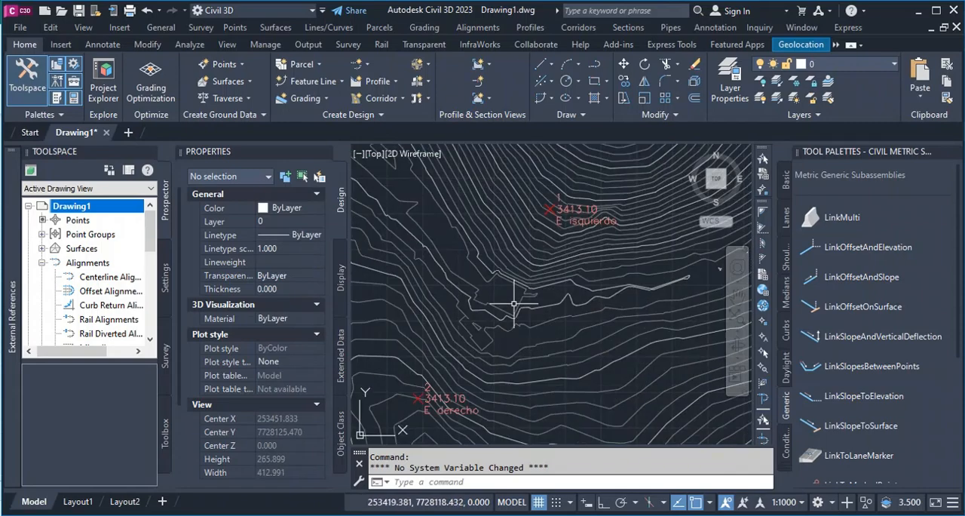
{"action": "scroll", "coordinate": [568, 243], "scroll_direction": "up", "scroll_amount": 5}
{"action": "scroll", "coordinate": [499, 233], "scroll_direction": "up", "scroll_amount": 3}
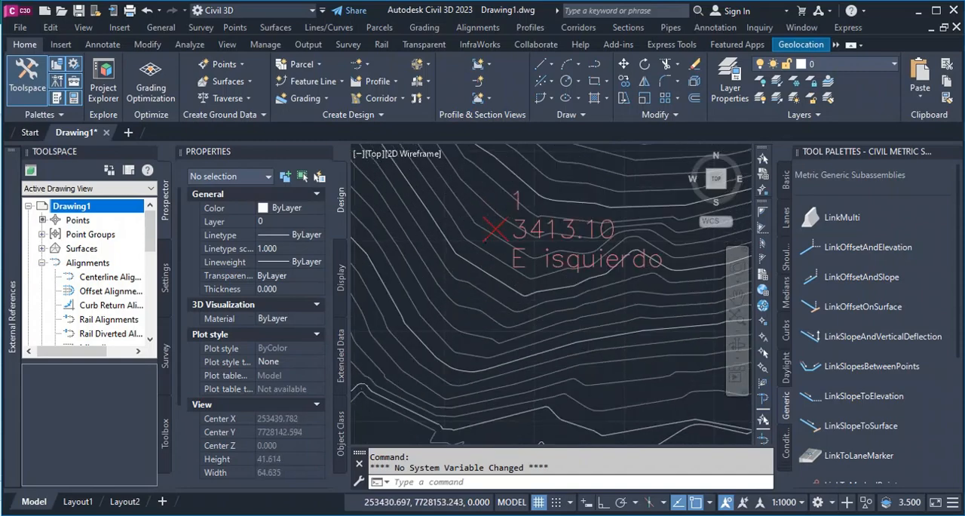
{"action": "scroll", "coordinate": [485, 218], "scroll_direction": "up", "scroll_amount": 4}
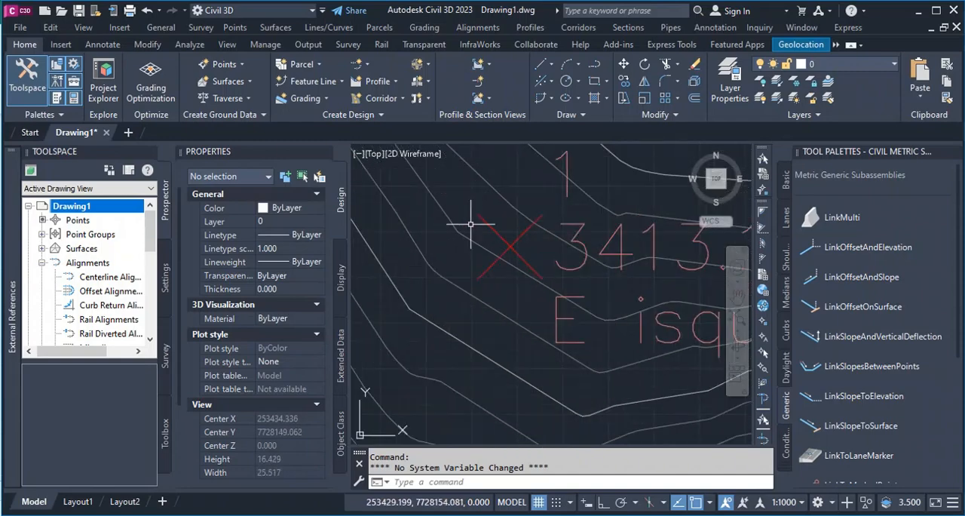
{"action": "scroll", "coordinate": [496, 294], "scroll_direction": "down", "scroll_amount": 8}
{"action": "scroll", "coordinate": [496, 294], "scroll_direction": "down", "scroll_amount": 3}
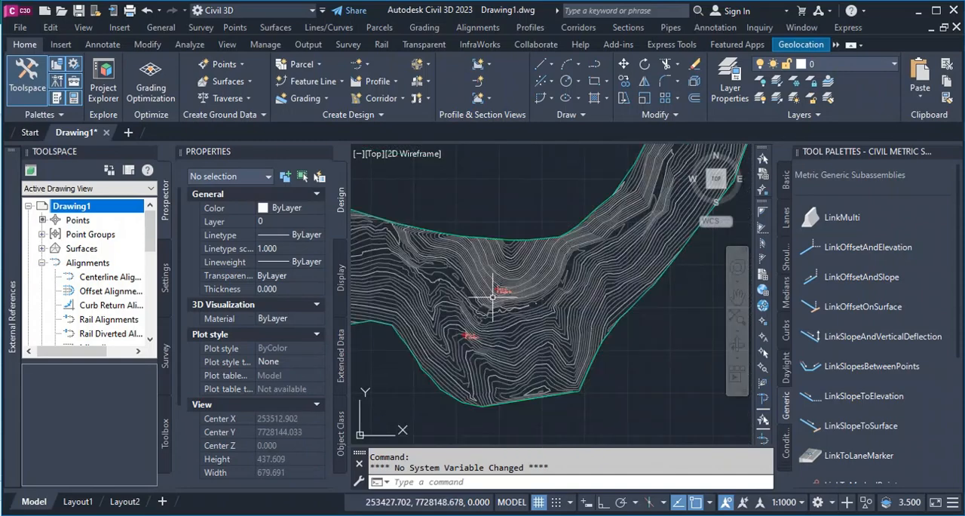
{"action": "scroll", "coordinate": [488, 338], "scroll_direction": "down", "scroll_amount": 1}
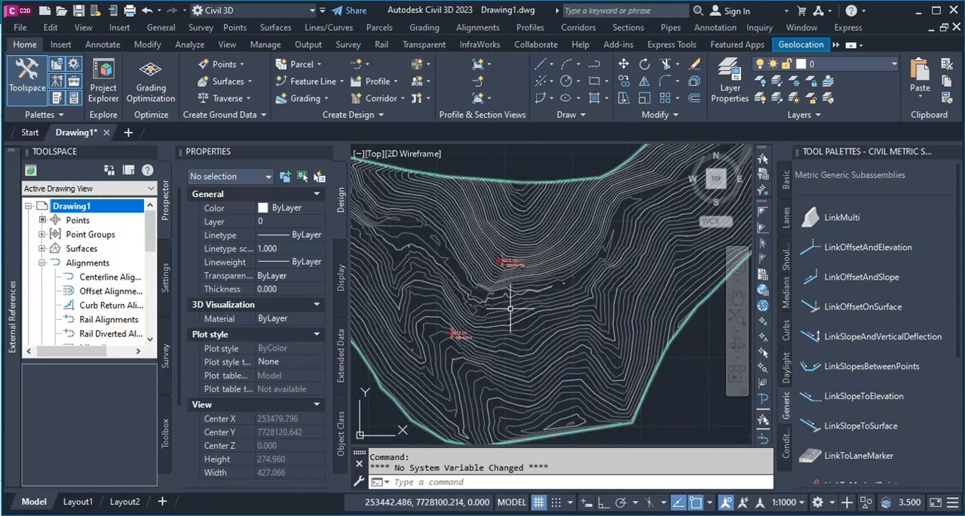
{"action": "scroll", "coordinate": [506, 261], "scroll_direction": "up", "scroll_amount": 4}
{"action": "scroll", "coordinate": [506, 261], "scroll_direction": "down", "scroll_amount": 4}
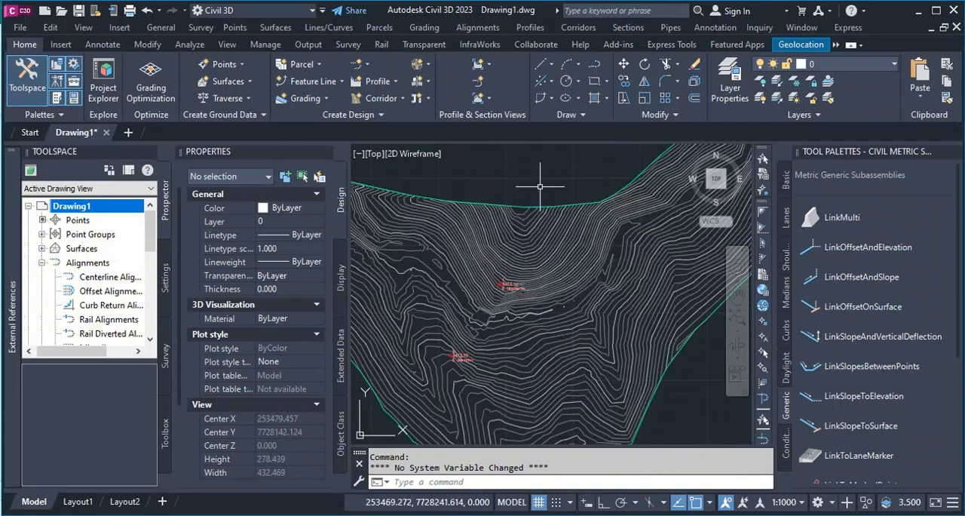
Draw a straight polyline across the canyon from point 1 (E isquierdo) to point 2 (E derecho).
{"action": "scroll", "coordinate": [498, 305], "scroll_direction": "up", "scroll_amount": 6}
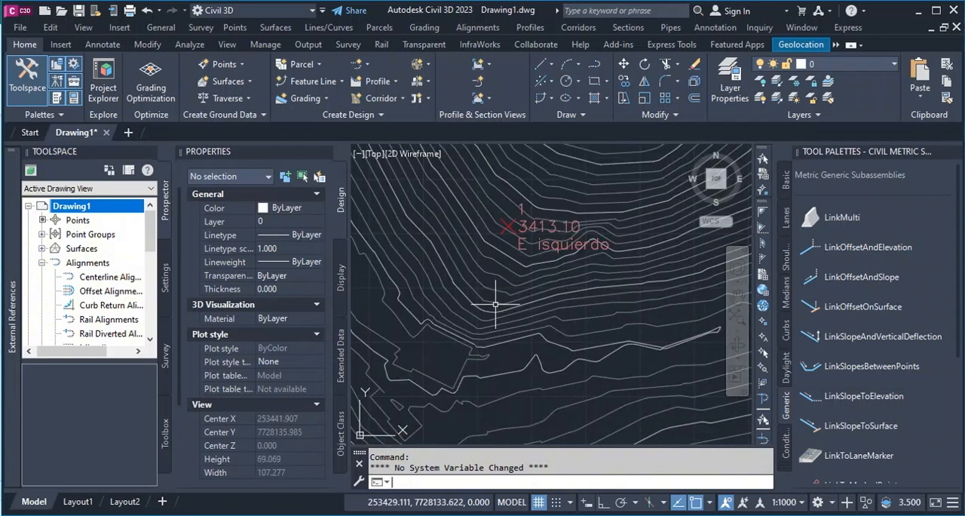
{"action": "key", "text": "Return"}
{"action": "scroll", "coordinate": [489, 253], "scroll_direction": "up", "scroll_amount": 8}
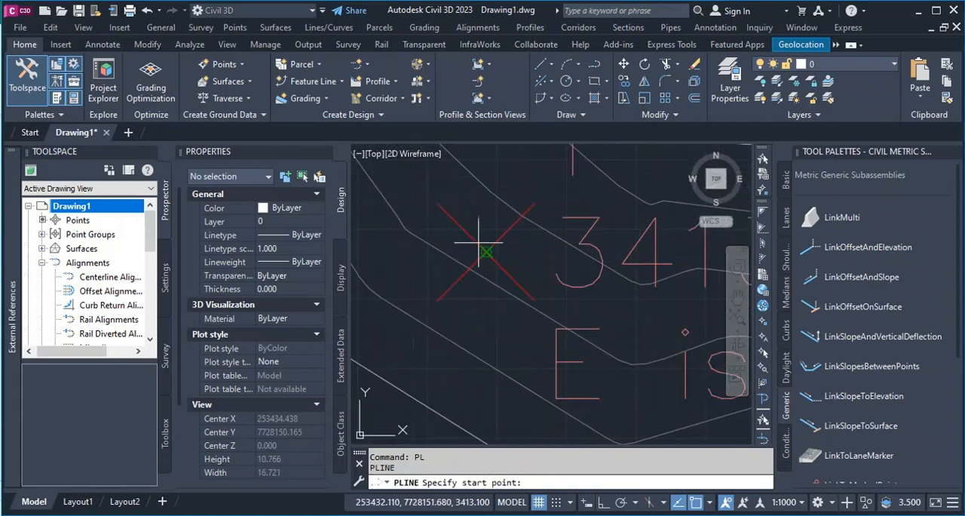
{"action": "left_click", "coordinate": [486, 251]}
{"action": "scroll", "coordinate": [445, 321], "scroll_direction": "down", "scroll_amount": 6}
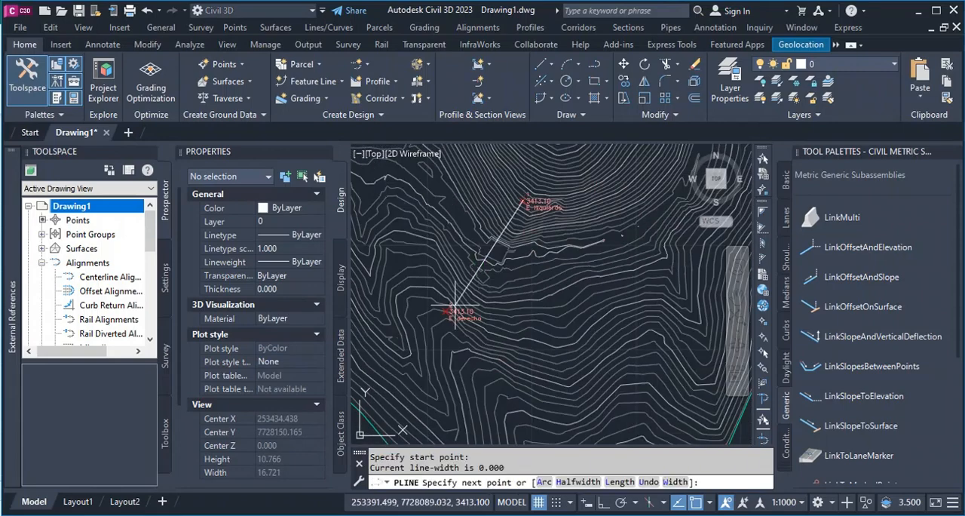
{"action": "scroll", "coordinate": [429, 323], "scroll_direction": "up", "scroll_amount": 10}
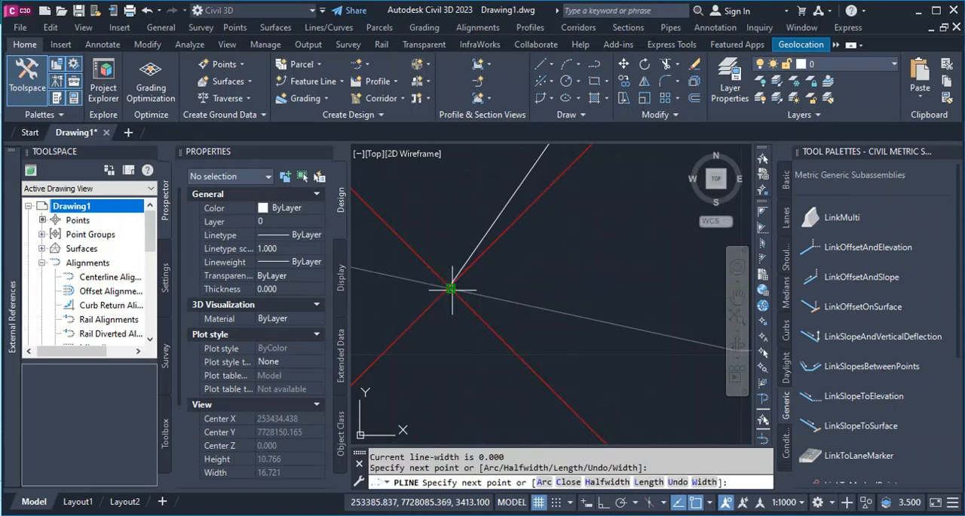
{"action": "left_click", "coordinate": [513, 292]}
{"action": "key", "text": "Return"}
{"action": "scroll", "coordinate": [433, 294], "scroll_direction": "up", "scroll_amount": 8}
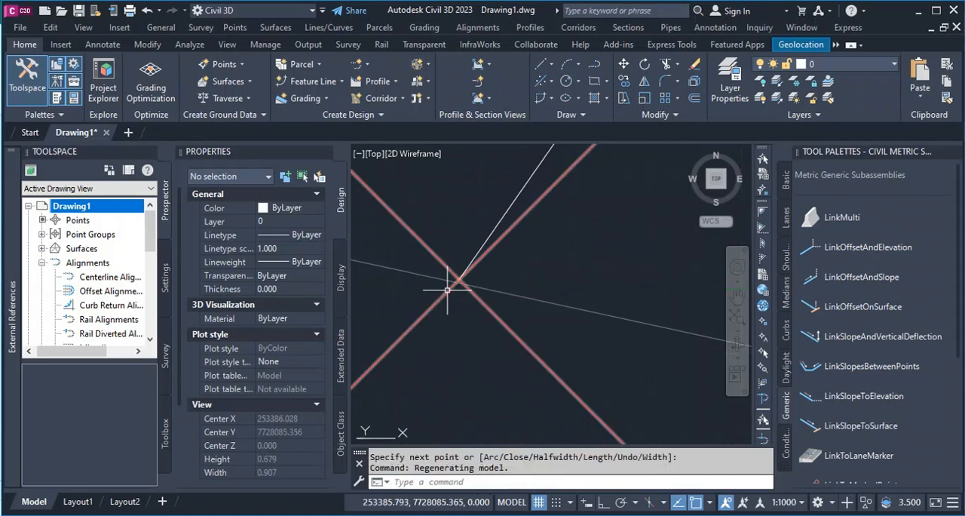
{"action": "scroll", "coordinate": [486, 344], "scroll_direction": "down", "scroll_amount": 20}
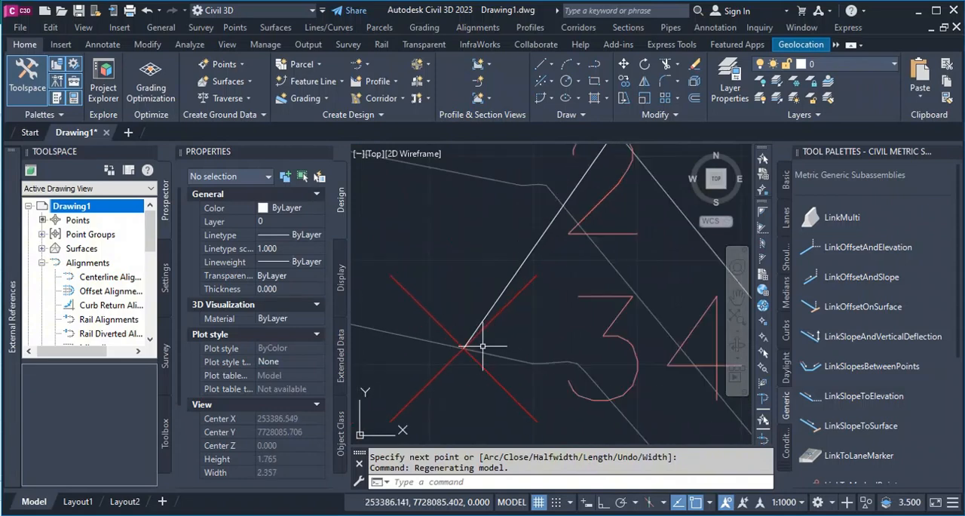
Create a centerline alignment named ALINEAMIENTO CERRADA from the abutment polyline, using _No Labels and keeping the existing entities.
{"action": "left_click", "coordinate": [357, 63]}
{"action": "left_click", "coordinate": [476, 155]}
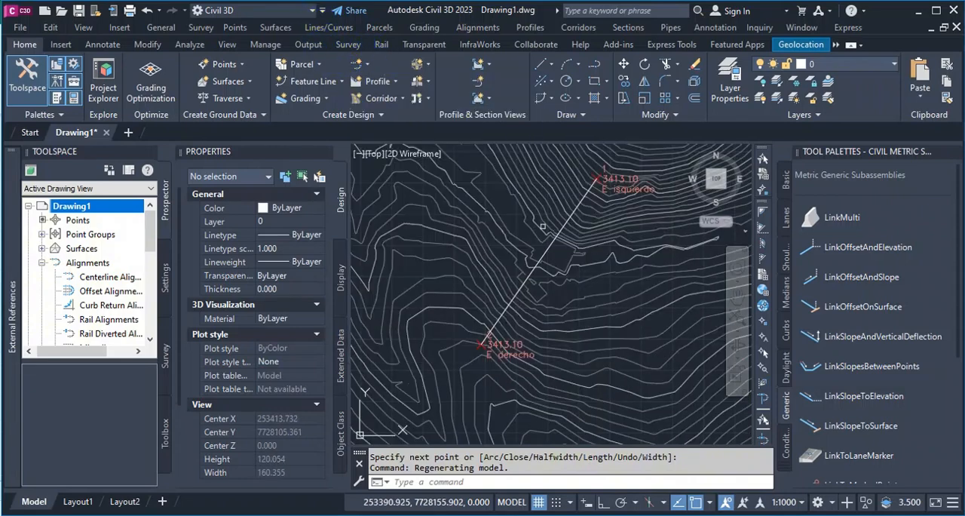
{"action": "left_click", "coordinate": [546, 249]}
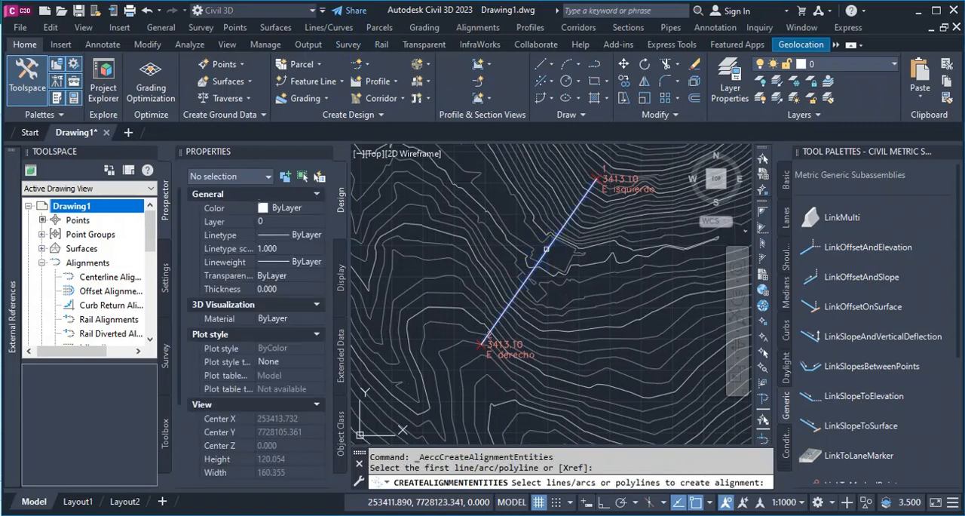
{"action": "key", "text": "Return"}
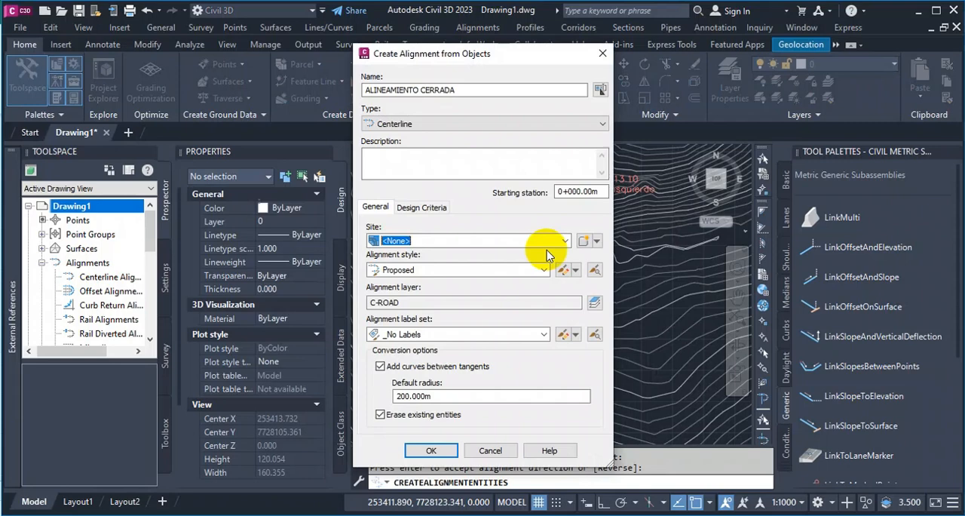
{"action": "left_click", "coordinate": [379, 415]}
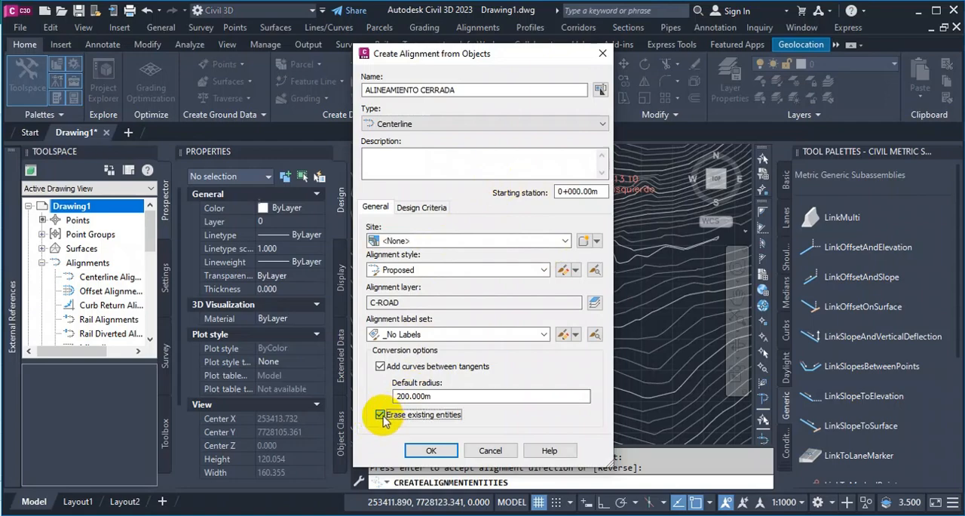
{"action": "left_click", "coordinate": [430, 451]}
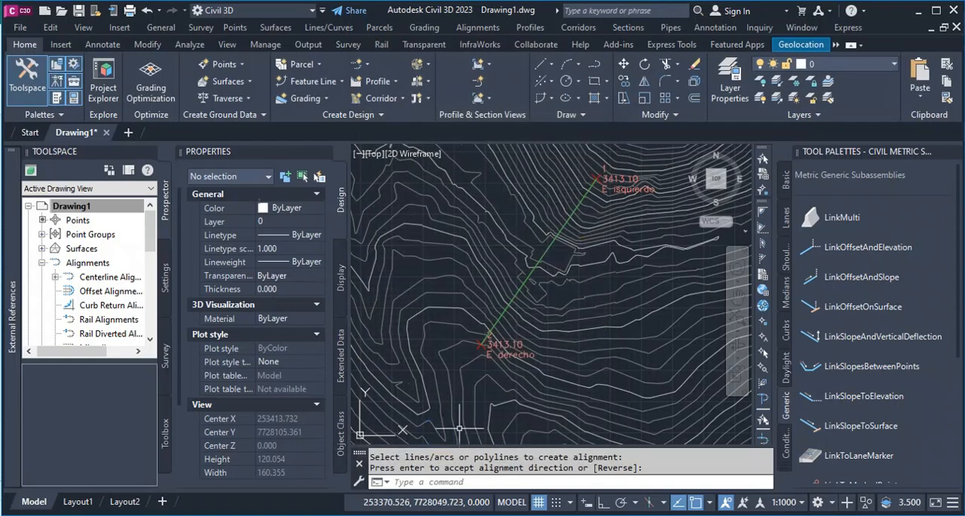
Hide the new alignment between the two abutment points, leaving the polyline beneath it displayed.
{"action": "left_click", "coordinate": [552, 243]}
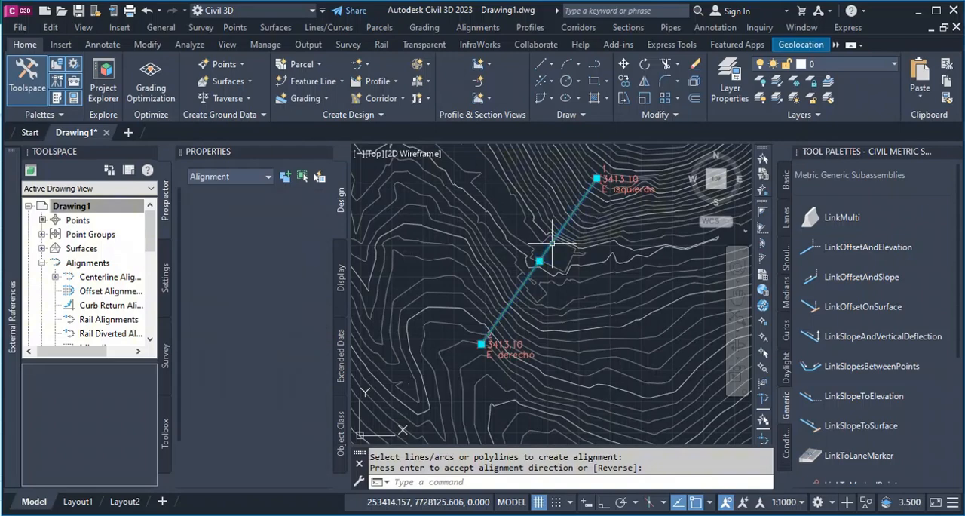
{"action": "right_click", "coordinate": [440, 205]}
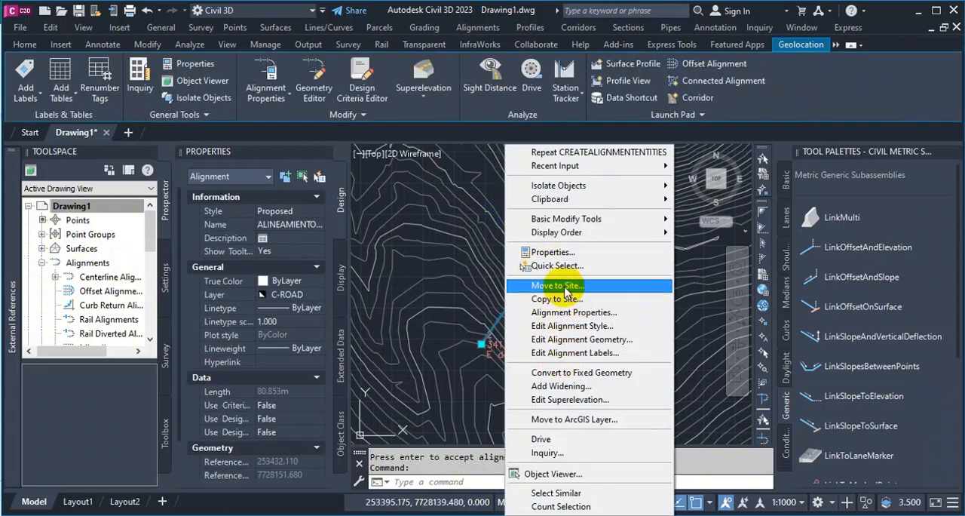
{"action": "mouse_move", "coordinate": [601, 238]}
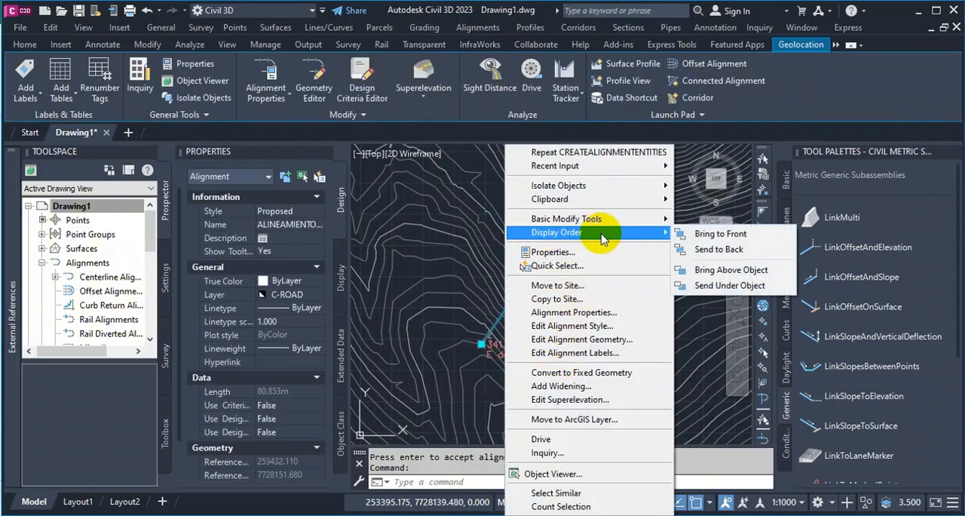
{"action": "mouse_move", "coordinate": [646, 199]}
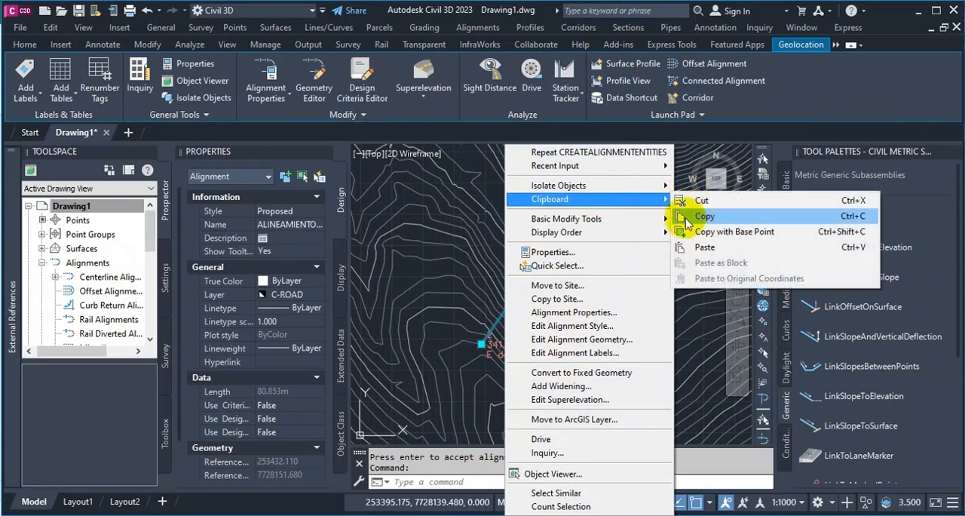
{"action": "mouse_move", "coordinate": [626, 185]}
{"action": "left_click", "coordinate": [695, 203]}
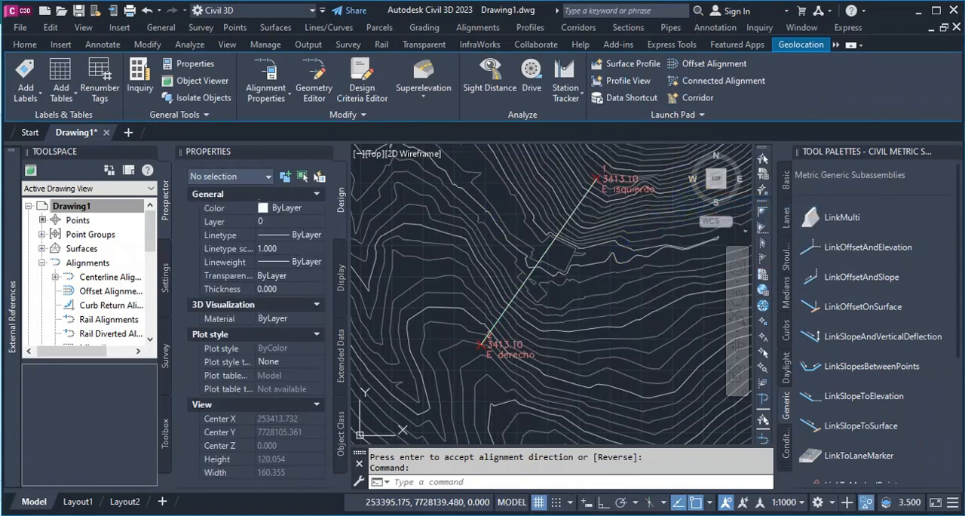
Offset the polyline between the abutment points by 20 to both its upstream and downstream sides.
{"action": "left_click", "coordinate": [696, 104]}
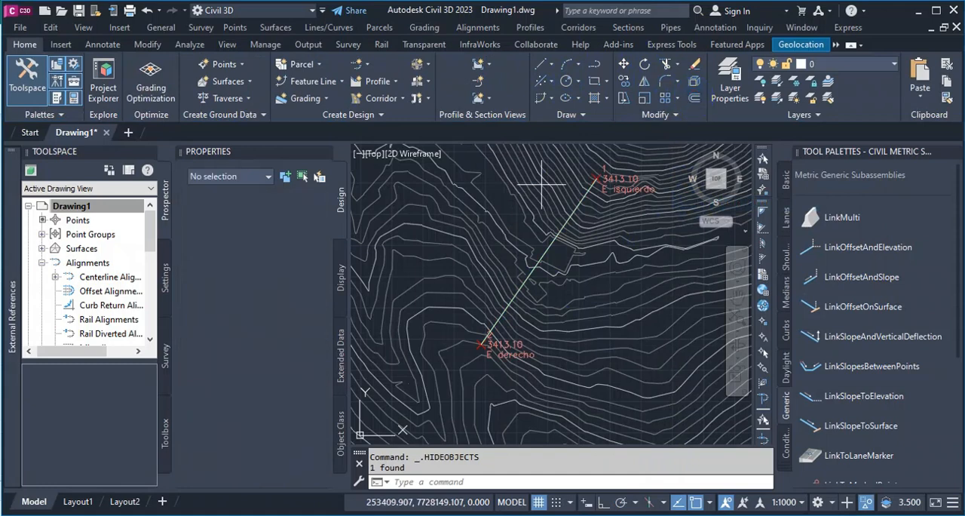
{"action": "type", "text": "20"}
{"action": "key", "text": "Return"}
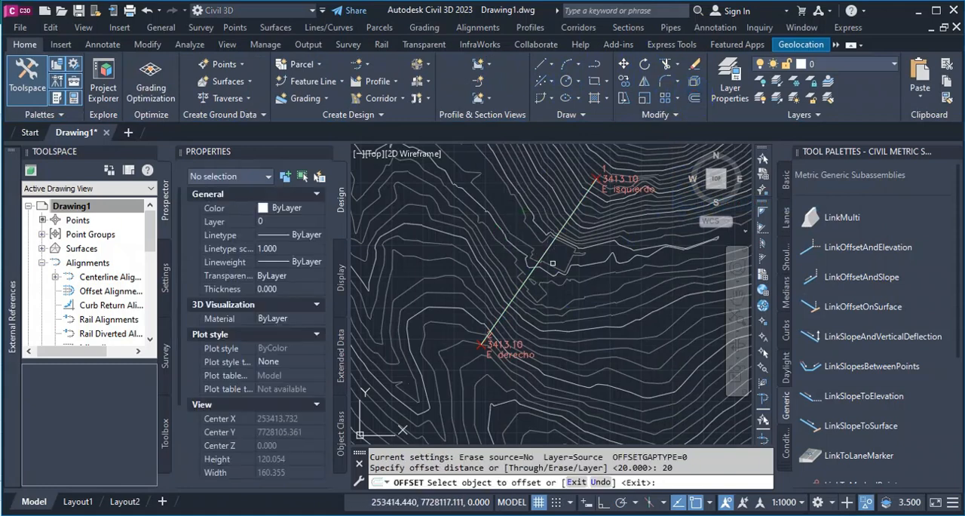
{"action": "left_click", "coordinate": [537, 264]}
{"action": "left_click", "coordinate": [573, 269]}
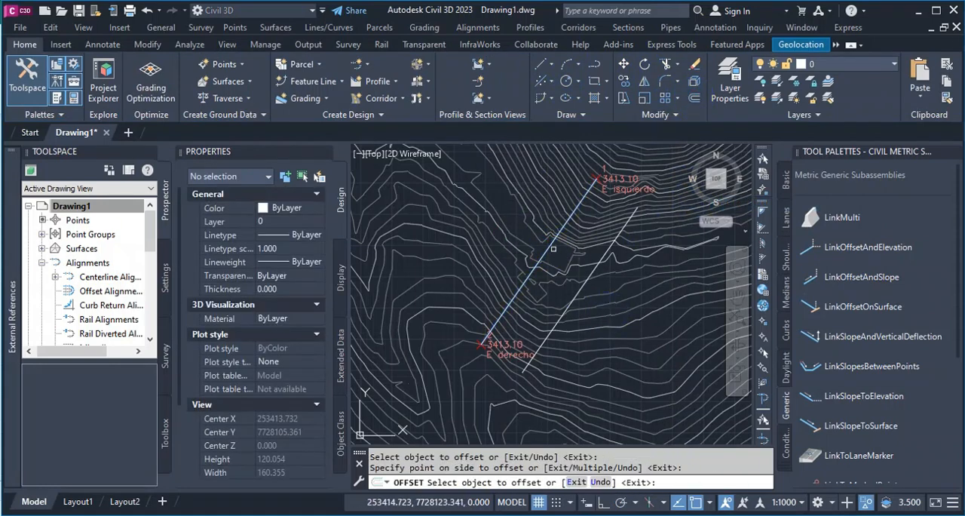
{"action": "left_click", "coordinate": [541, 254]}
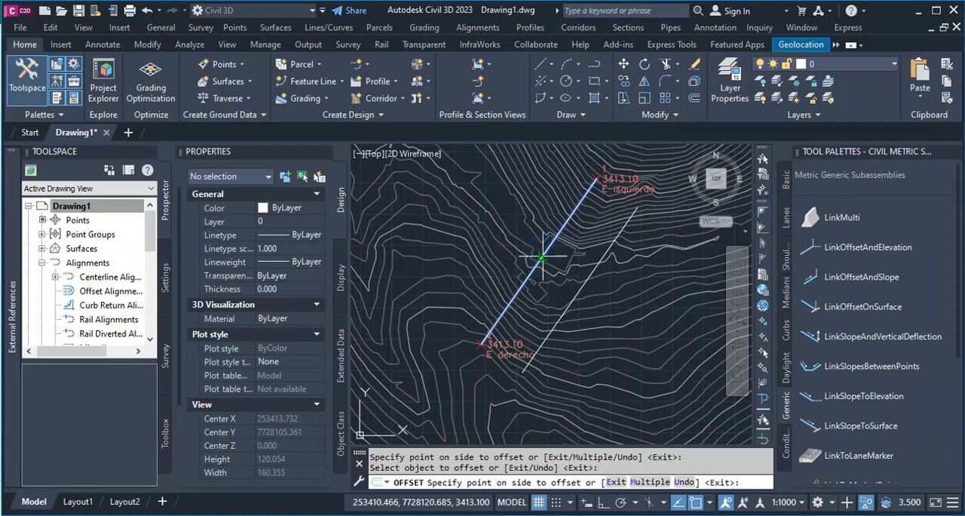
{"action": "left_click", "coordinate": [453, 198]}
{"action": "key", "text": "Escape"}
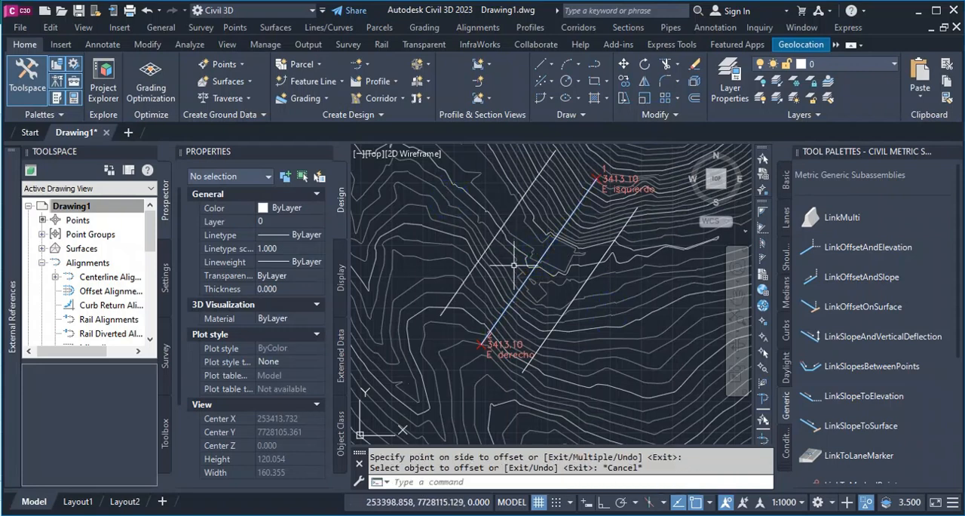
End the object isolation so the hidden alignment between the abutments is displayed again with the offset lines.
{"action": "right_click", "coordinate": [521, 226]}
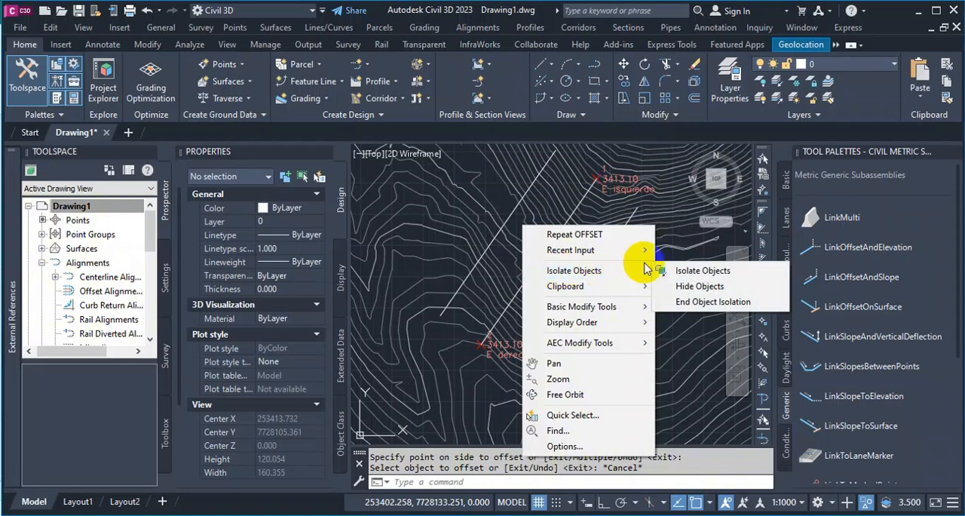
{"action": "left_click", "coordinate": [668, 301]}
{"action": "scroll", "coordinate": [567, 277], "scroll_direction": "down", "scroll_amount": 3}
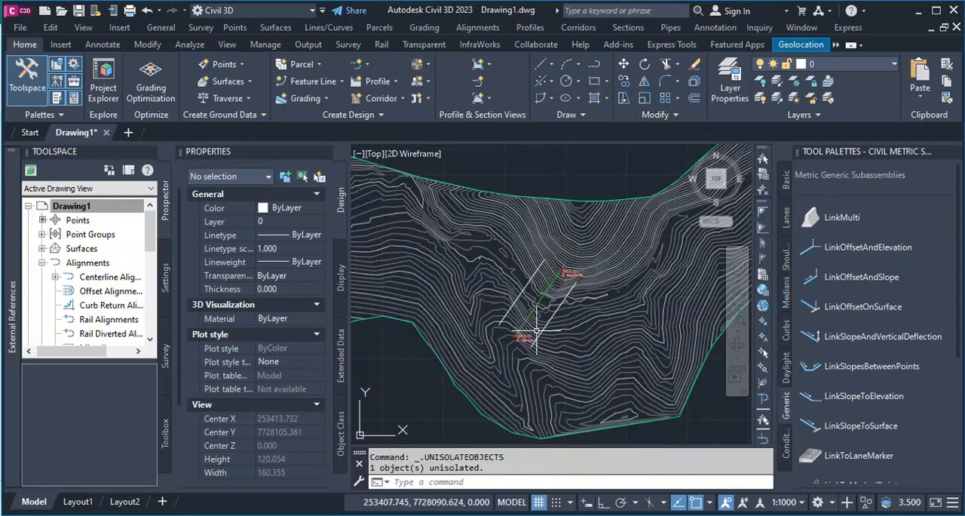
{"action": "scroll", "coordinate": [567, 277], "scroll_direction": "up", "scroll_amount": 3}
{"action": "scroll", "coordinate": [552, 294], "scroll_direction": "up", "scroll_amount": 2}
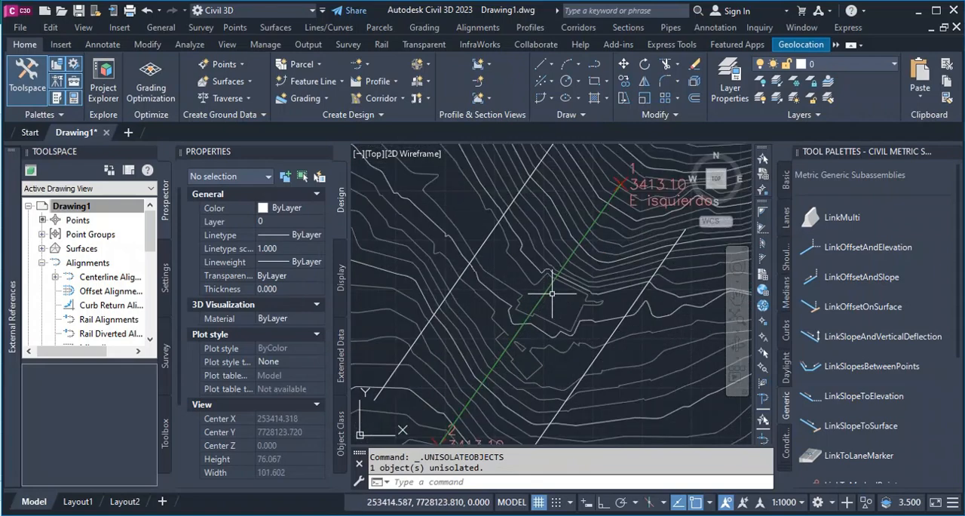
{"action": "scroll", "coordinate": [528, 295], "scroll_direction": "down", "scroll_amount": 2}
{"action": "scroll", "coordinate": [494, 286], "scroll_direction": "up", "scroll_amount": 2}
{"action": "scroll", "coordinate": [536, 291], "scroll_direction": "up", "scroll_amount": 2}
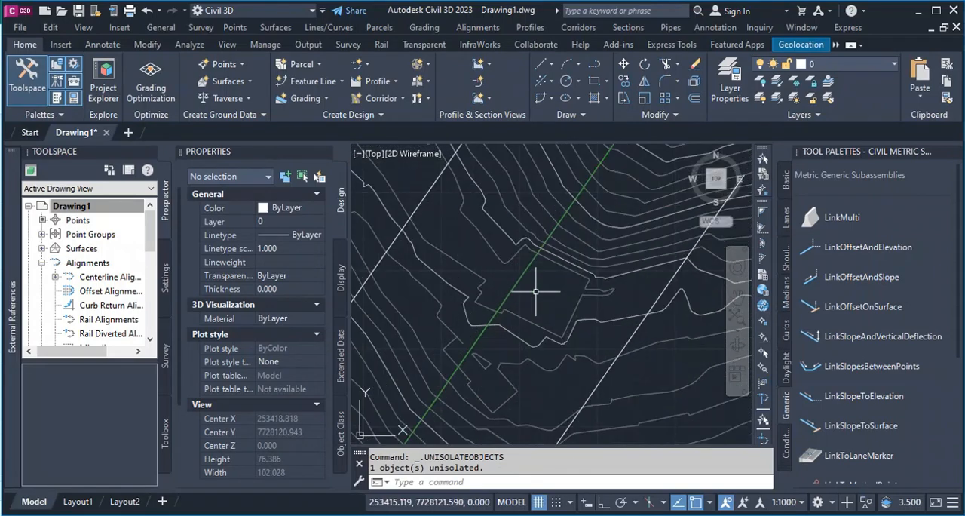
{"action": "scroll", "coordinate": [539, 281], "scroll_direction": "down", "scroll_amount": 3}
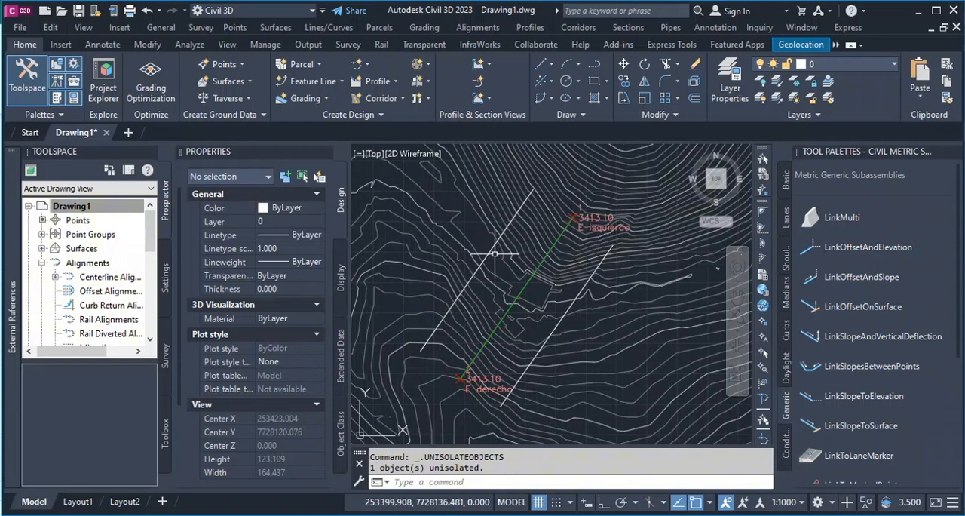
Sample SUPERFICIE along ALINEAMIENTO CERRADA as surface profiles at the centerline and at offsets of 20 and -20.
{"action": "scroll", "coordinate": [491, 261], "scroll_direction": "down", "scroll_amount": 8}
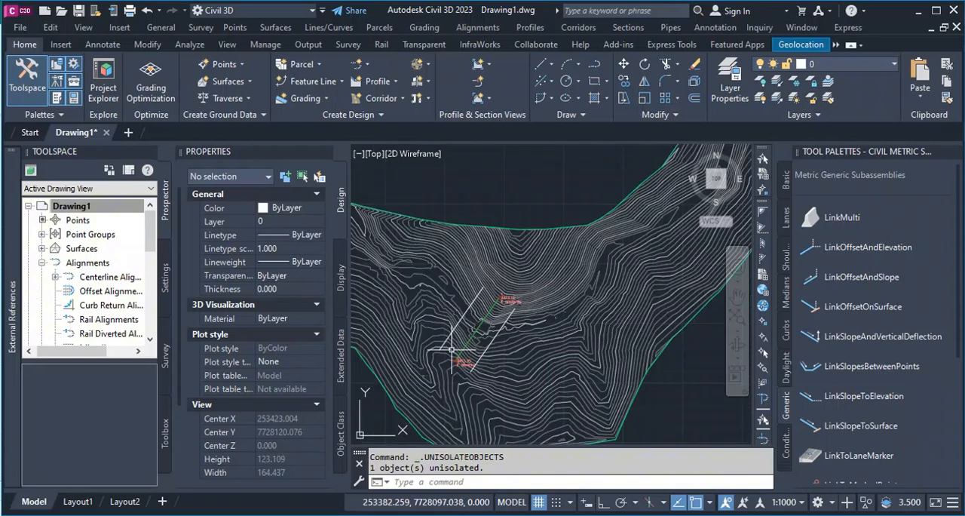
{"action": "left_click", "coordinate": [520, 29]}
{"action": "left_click", "coordinate": [564, 41]}
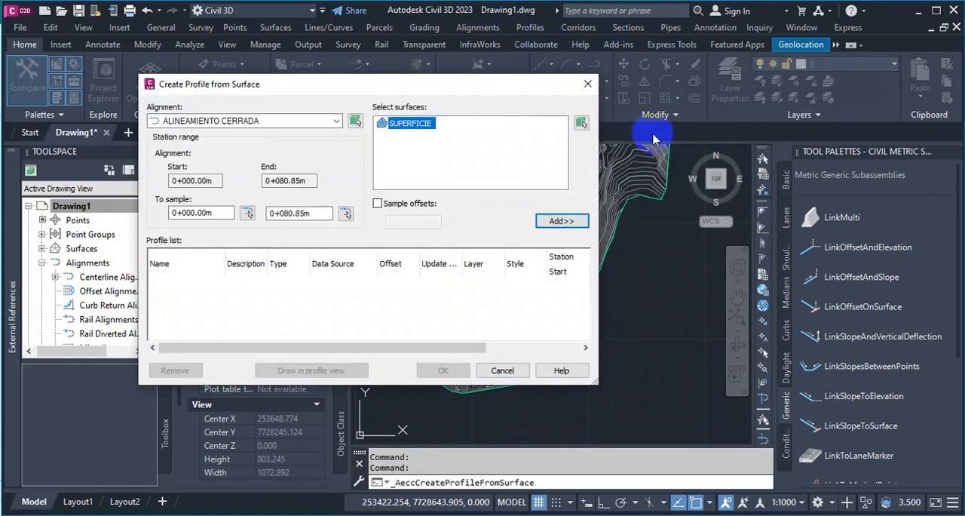
{"action": "left_click", "coordinate": [561, 221]}
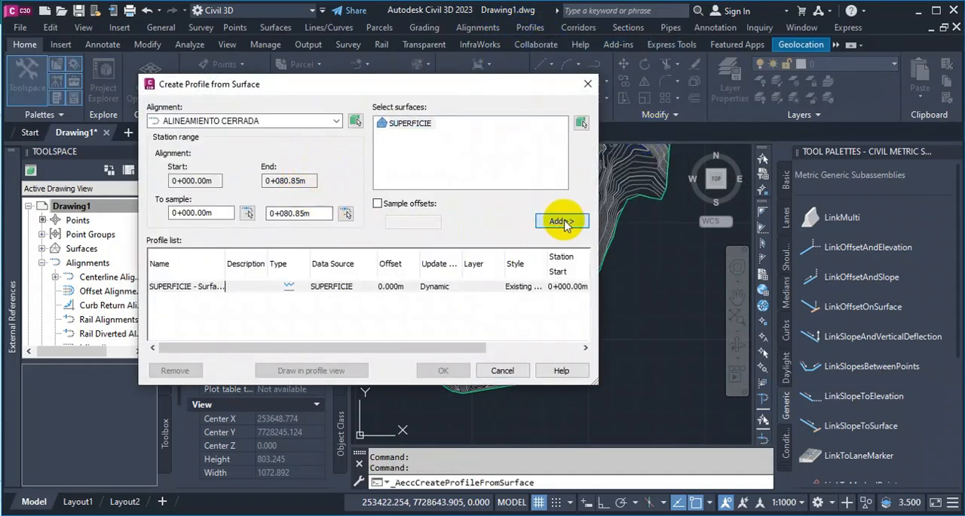
{"action": "left_click", "coordinate": [377, 204]}
{"action": "left_click", "coordinate": [412, 219]}
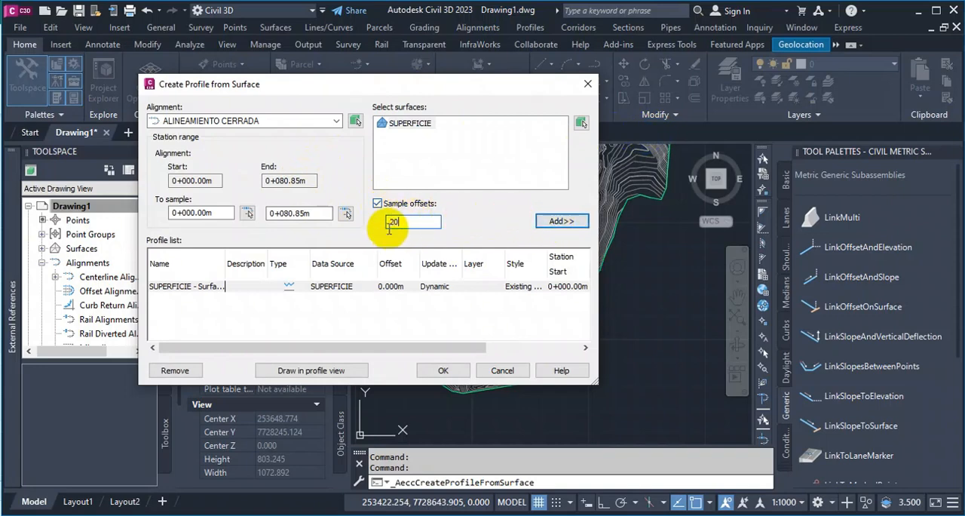
{"action": "type", "text": "+"}
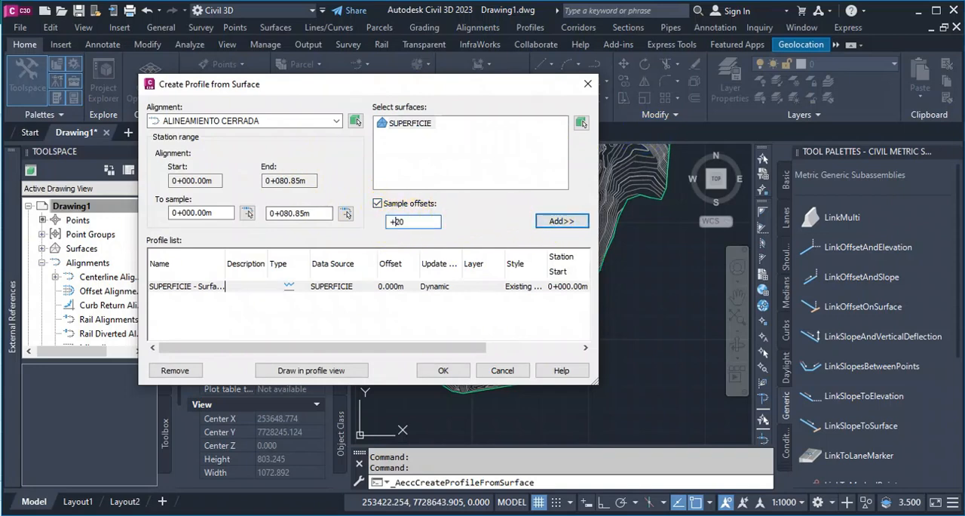
{"action": "left_click", "coordinate": [545, 224]}
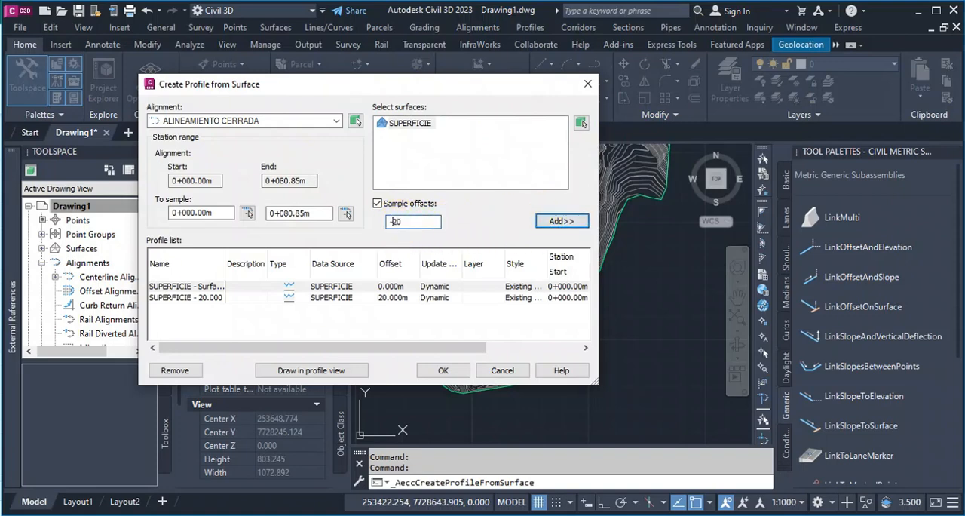
{"action": "left_click", "coordinate": [557, 220]}
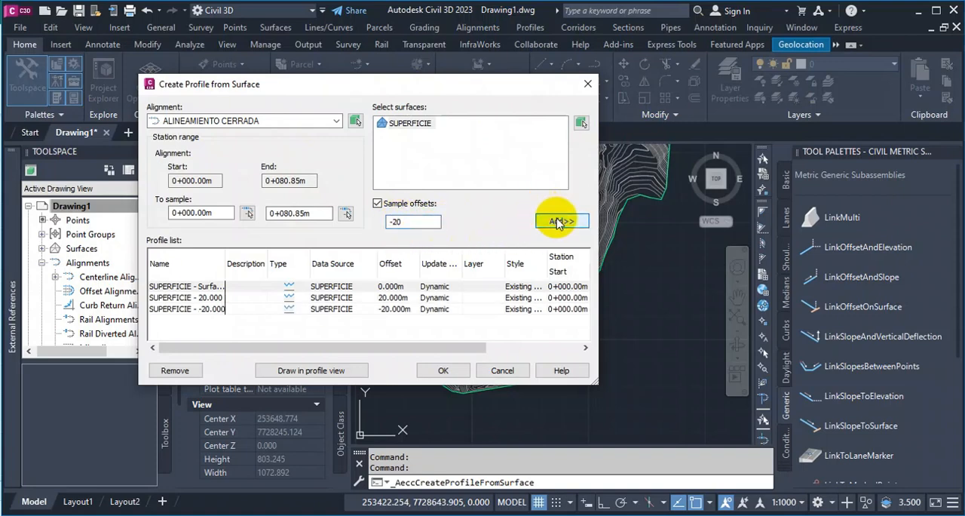
Set up profile view PERFIL CERRADA with automatic station range and three vertically stacked views spaced 400 m apart.
{"action": "left_click", "coordinate": [333, 374]}
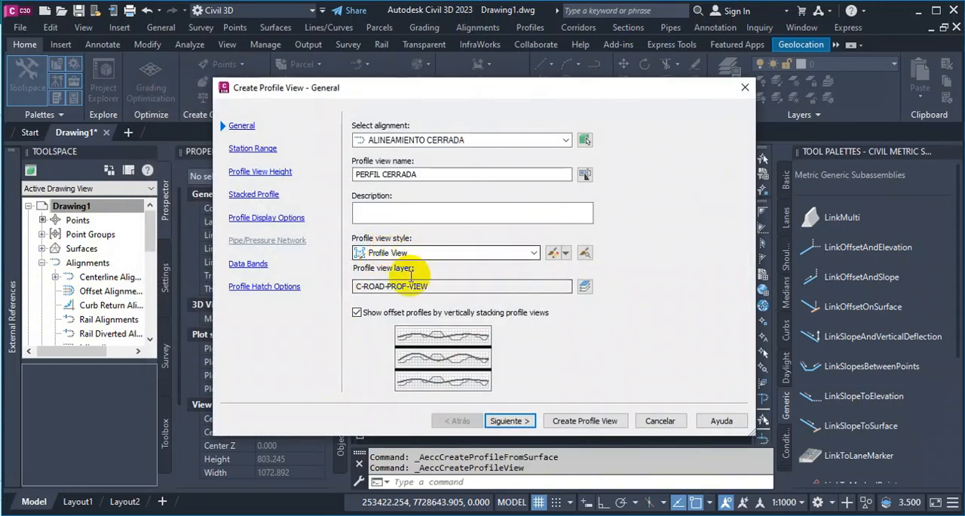
{"action": "left_click", "coordinate": [510, 420]}
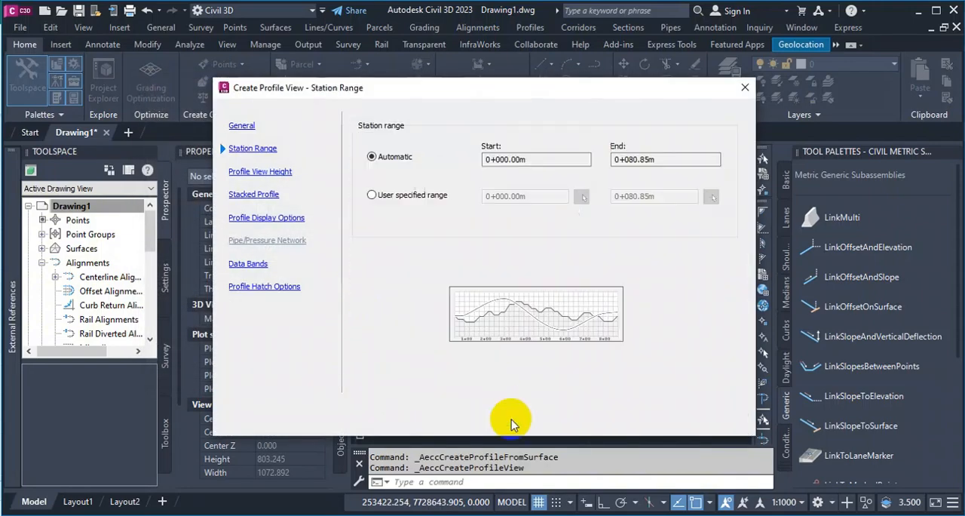
{"action": "left_click", "coordinate": [510, 421]}
{"action": "left_click", "coordinate": [511, 420]}
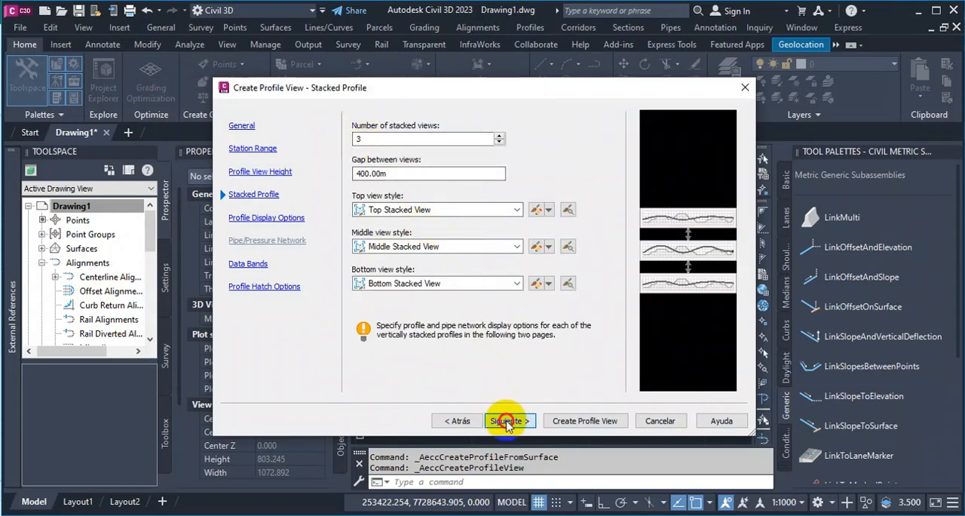
{"action": "left_click", "coordinate": [507, 422]}
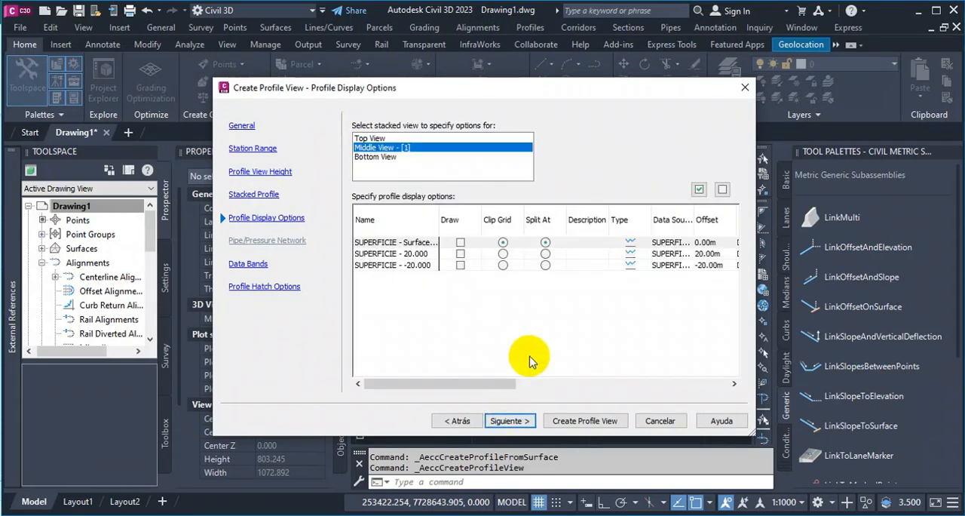
Draw the centerline surface profile in the middle view, the 20 offset in the top view and the -20 offset in the bottom view.
{"action": "left_click", "coordinate": [460, 243]}
{"action": "left_click", "coordinate": [361, 139]}
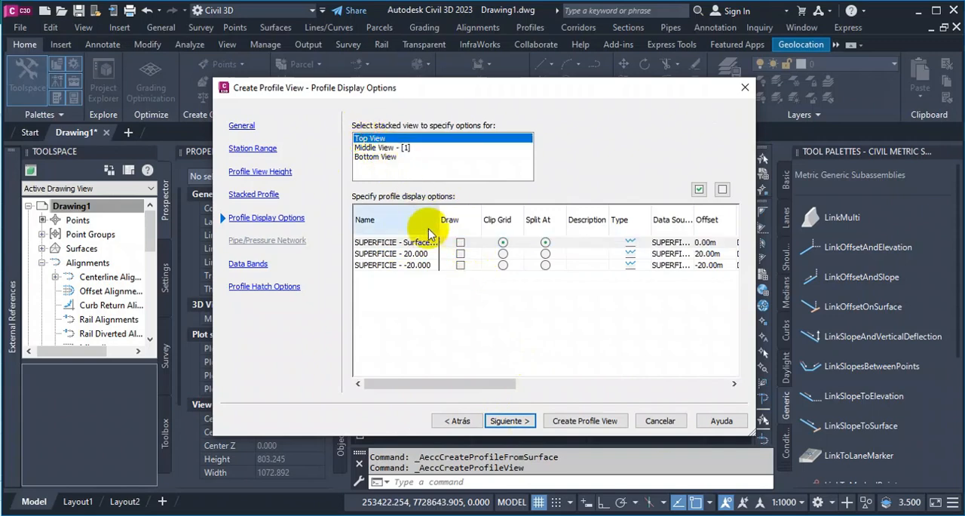
{"action": "left_click", "coordinate": [459, 254]}
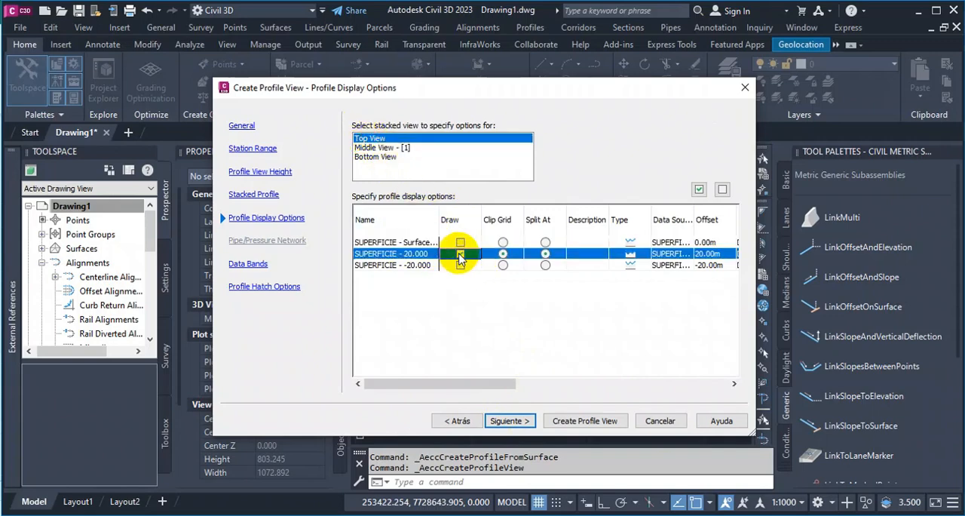
{"action": "left_click", "coordinate": [385, 157]}
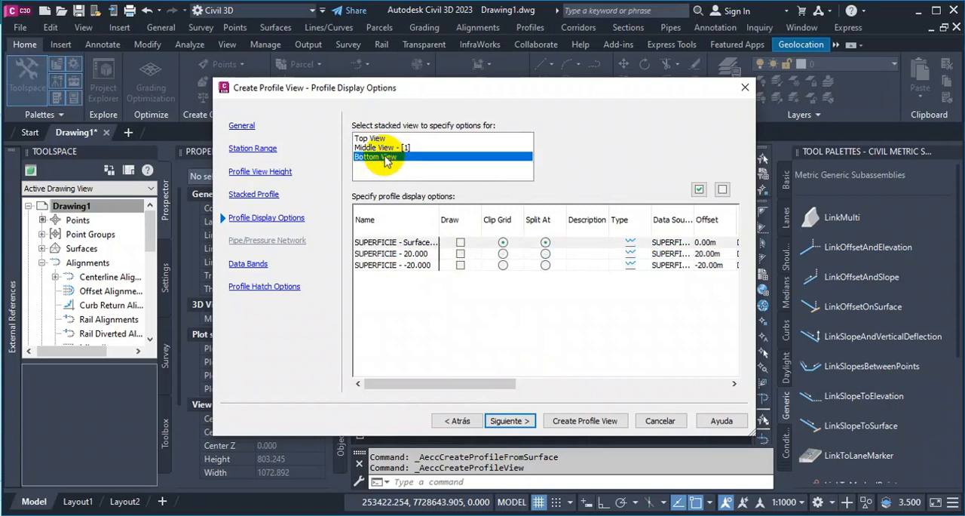
{"action": "left_click", "coordinate": [460, 265]}
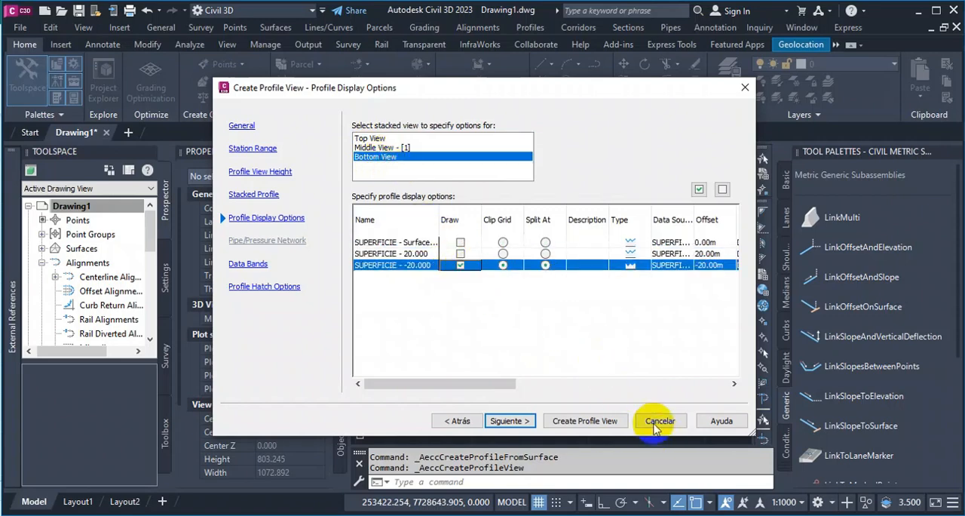
Create the stacked profile views without hatching and place their origin in the empty area above the contour surface.
{"action": "left_click", "coordinate": [517, 422]}
{"action": "left_click", "coordinate": [520, 422]}
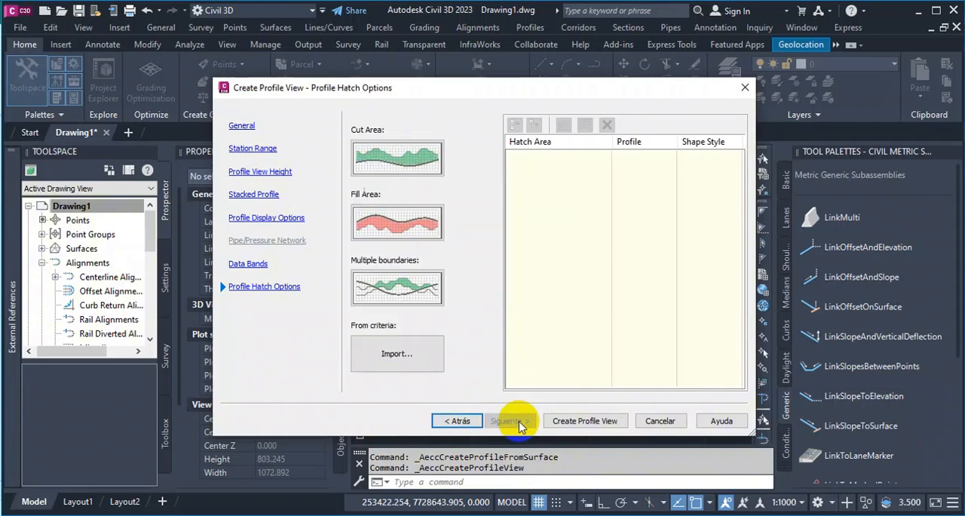
{"action": "left_click", "coordinate": [571, 421]}
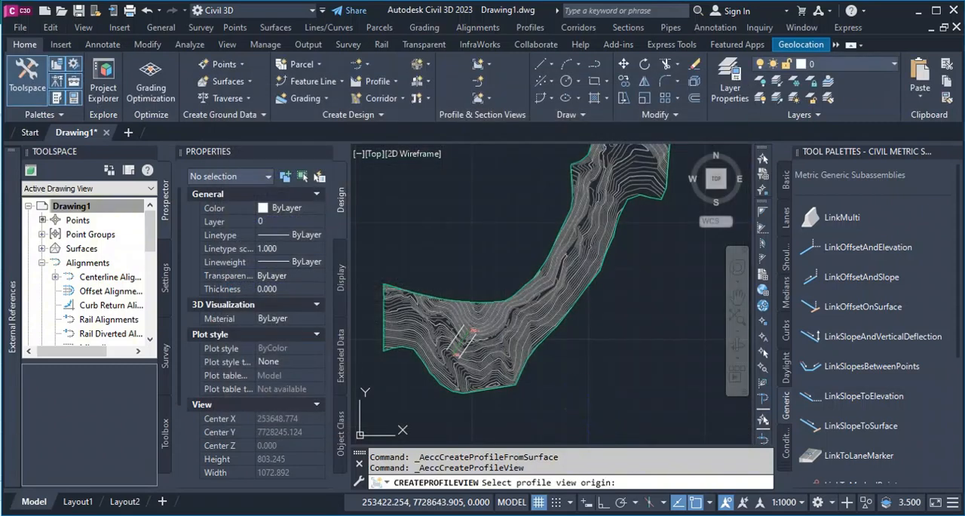
{"action": "left_click", "coordinate": [448, 244]}
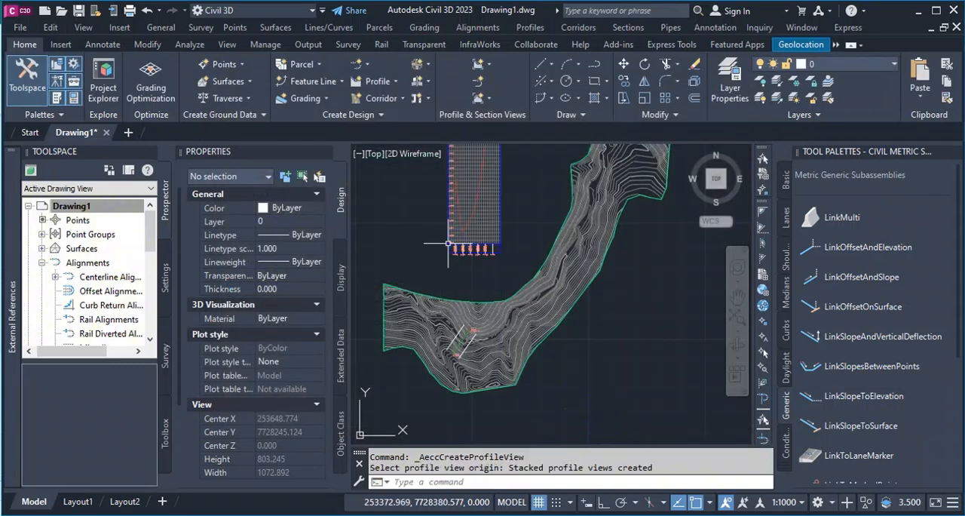
Give the middle stacked profile view a user specified height with a minimum elevation of 3376 m, and apply it.
{"action": "scroll", "coordinate": [451, 260], "scroll_direction": "down", "scroll_amount": 3}
{"action": "scroll", "coordinate": [452, 227], "scroll_direction": "up", "scroll_amount": 3}
{"action": "scroll", "coordinate": [475, 279], "scroll_direction": "down", "scroll_amount": 4}
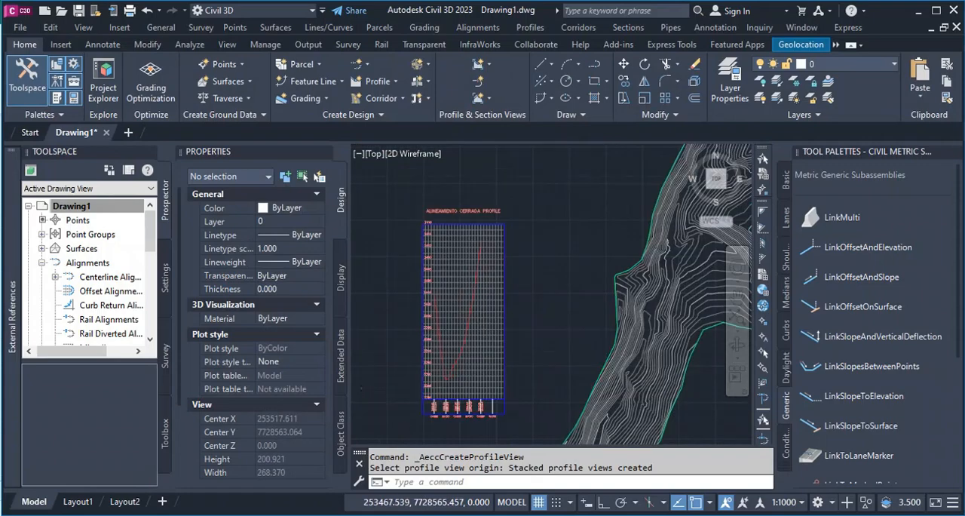
{"action": "scroll", "coordinate": [475, 173], "scroll_direction": "up", "scroll_amount": 5}
{"action": "scroll", "coordinate": [457, 187], "scroll_direction": "down", "scroll_amount": 3}
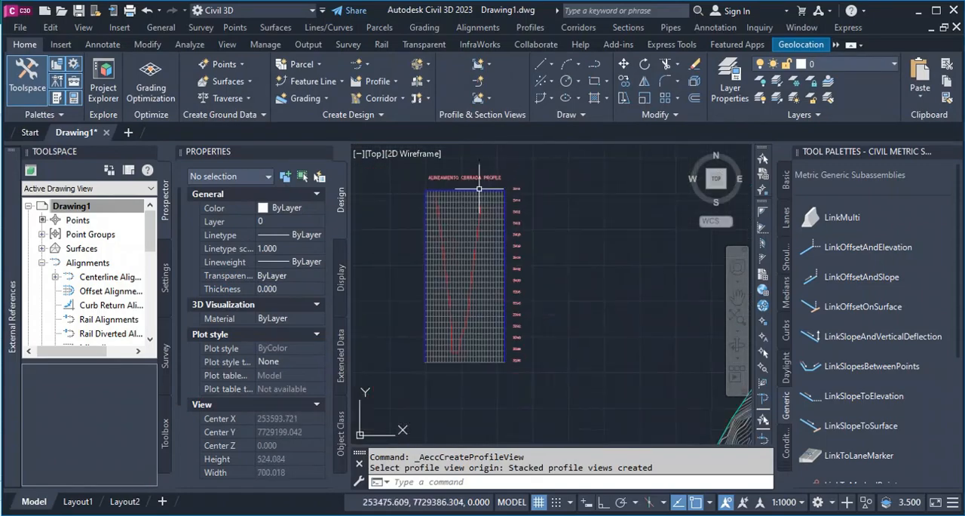
{"action": "left_click", "coordinate": [456, 188]}
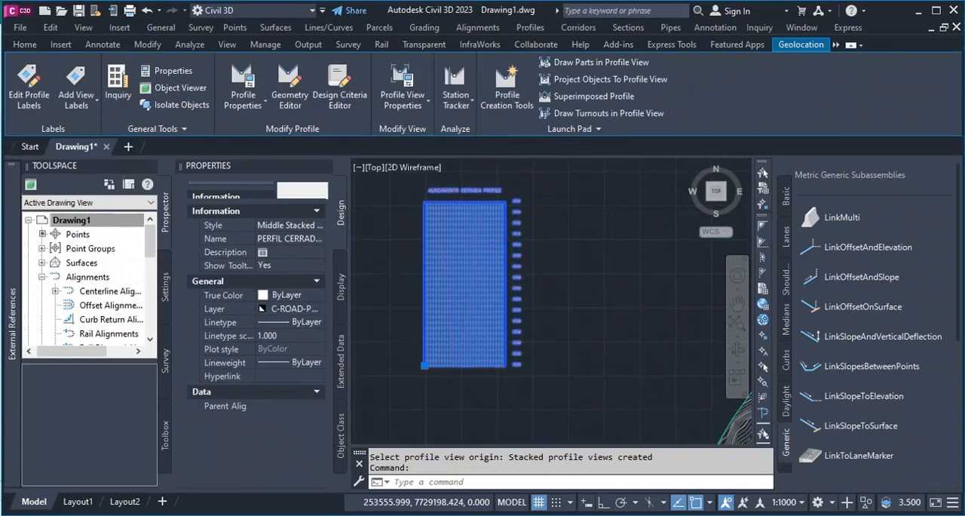
{"action": "scroll", "coordinate": [553, 302], "scroll_direction": "down", "scroll_amount": 2}
{"action": "scroll", "coordinate": [470, 282], "scroll_direction": "down", "scroll_amount": 2}
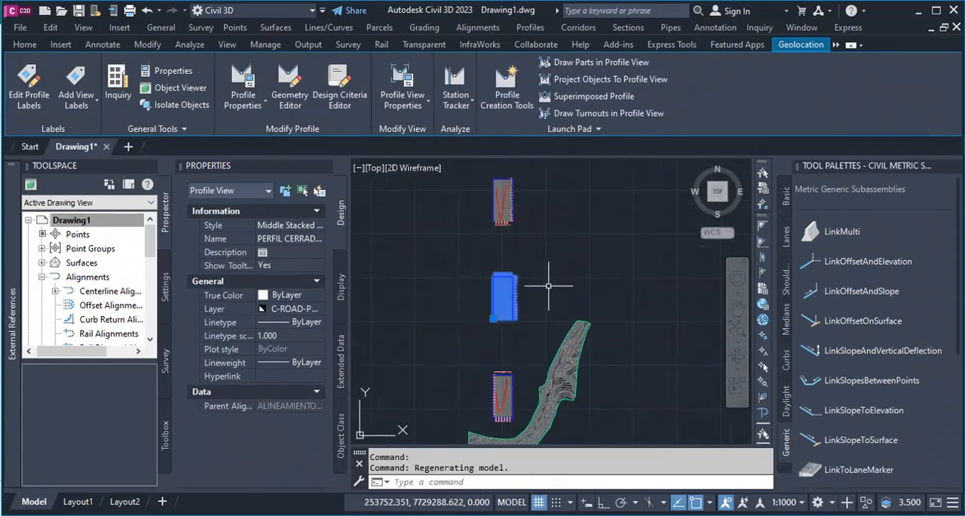
{"action": "right_click", "coordinate": [549, 285]}
{"action": "left_click", "coordinate": [646, 418]}
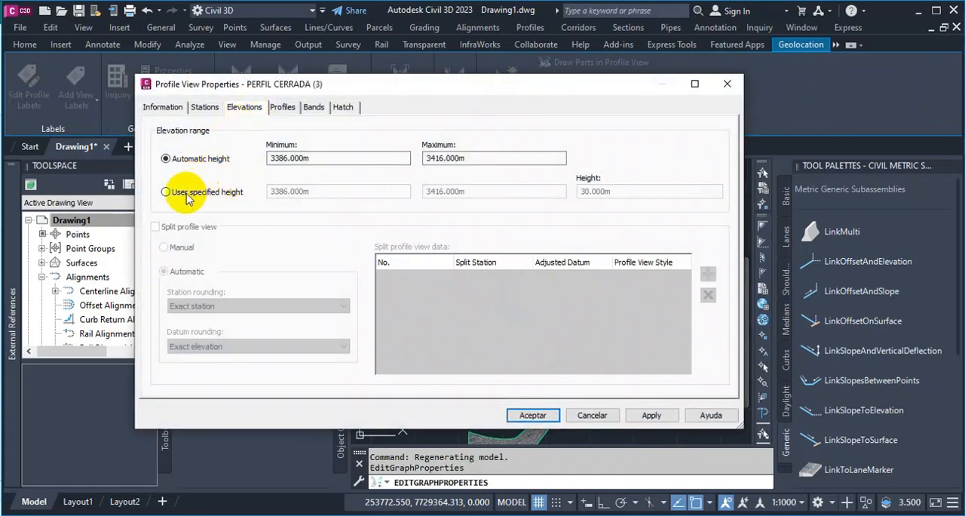
{"action": "left_click", "coordinate": [167, 193]}
{"action": "left_click", "coordinate": [290, 193]}
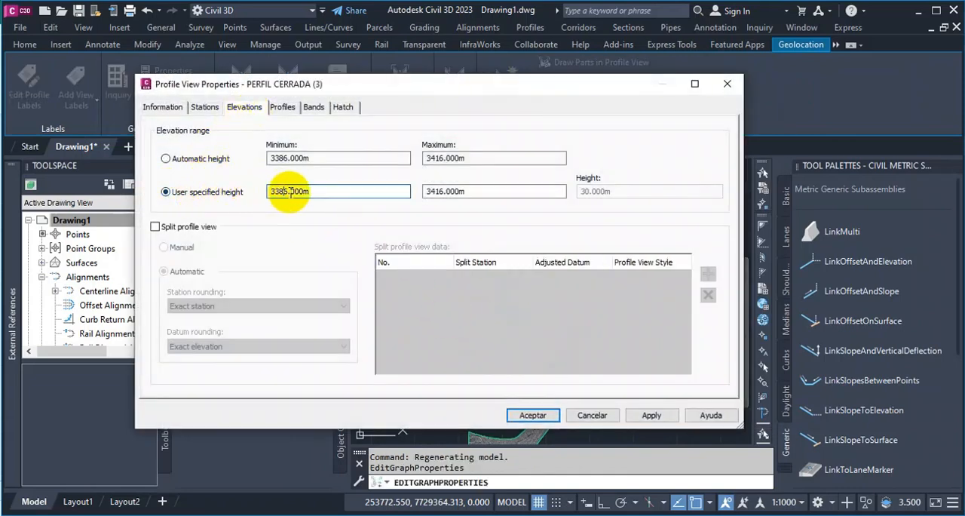
{"action": "key", "text": "Delete"}
{"action": "type", "text": "6"}
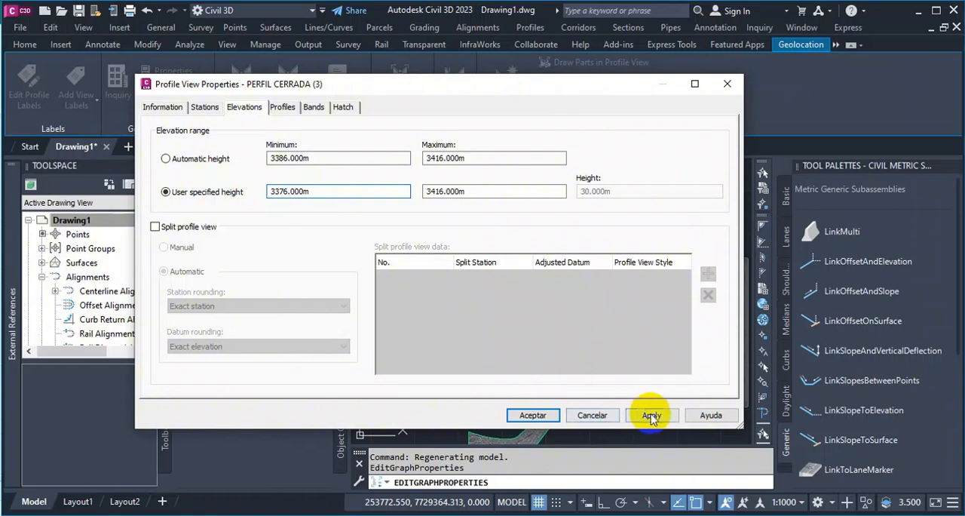
{"action": "left_click", "coordinate": [650, 415]}
{"action": "left_click", "coordinate": [520, 415]}
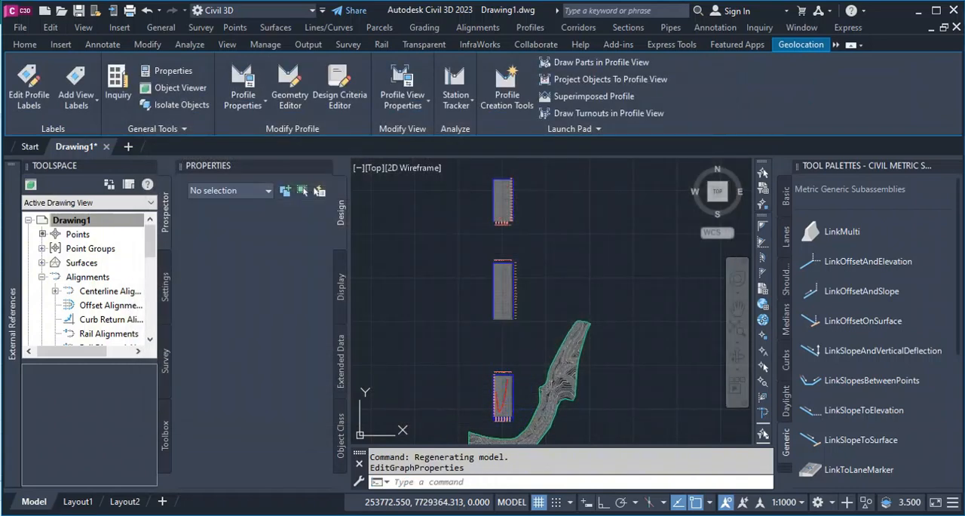
Examine the stacked profile views and compare them with the dam axis and its offset lines in plan.
{"action": "scroll", "coordinate": [479, 249], "scroll_direction": "up", "scroll_amount": 3}
{"action": "scroll", "coordinate": [479, 251], "scroll_direction": "down", "scroll_amount": 5}
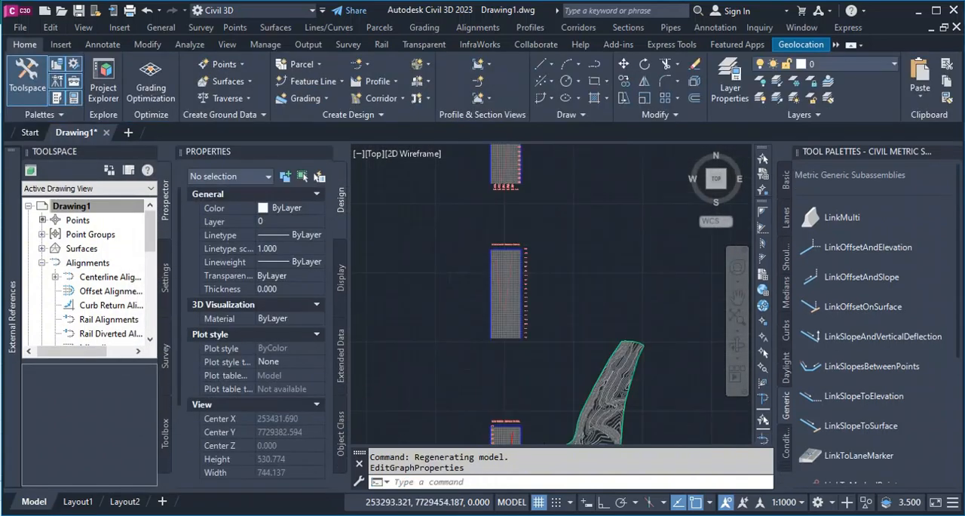
{"action": "scroll", "coordinate": [514, 284], "scroll_direction": "up", "scroll_amount": 3}
{"action": "scroll", "coordinate": [541, 273], "scroll_direction": "down", "scroll_amount": 4}
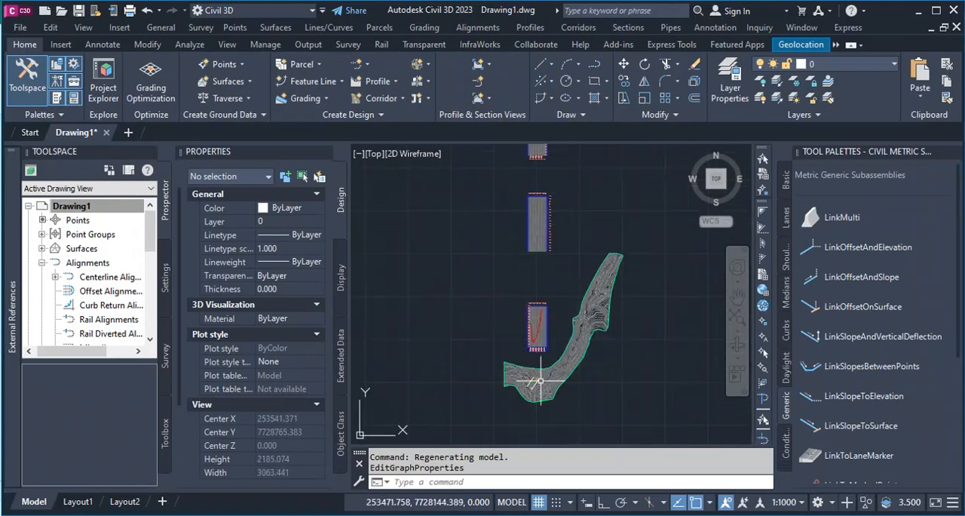
{"action": "scroll", "coordinate": [541, 381], "scroll_direction": "up", "scroll_amount": 8}
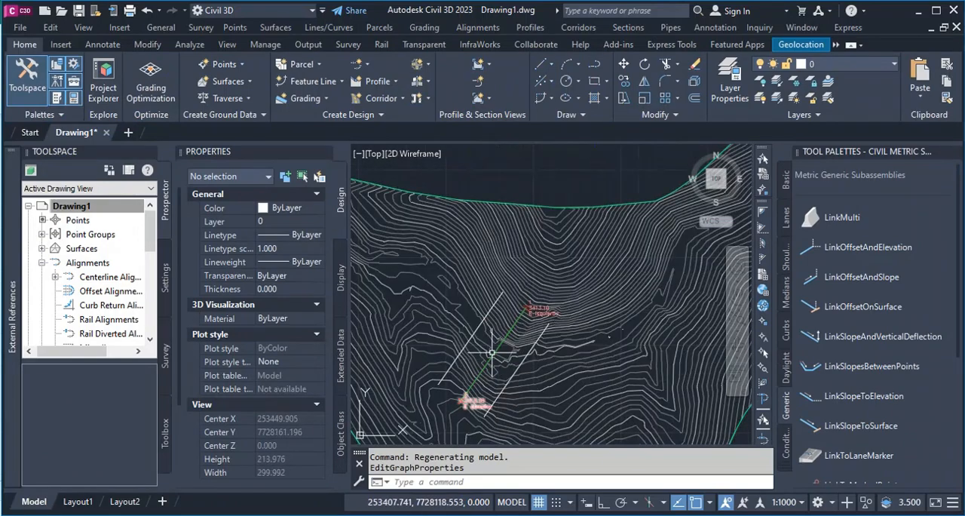
{"action": "scroll", "coordinate": [495, 341], "scroll_direction": "down", "scroll_amount": 8}
{"action": "scroll", "coordinate": [494, 226], "scroll_direction": "up", "scroll_amount": 4}
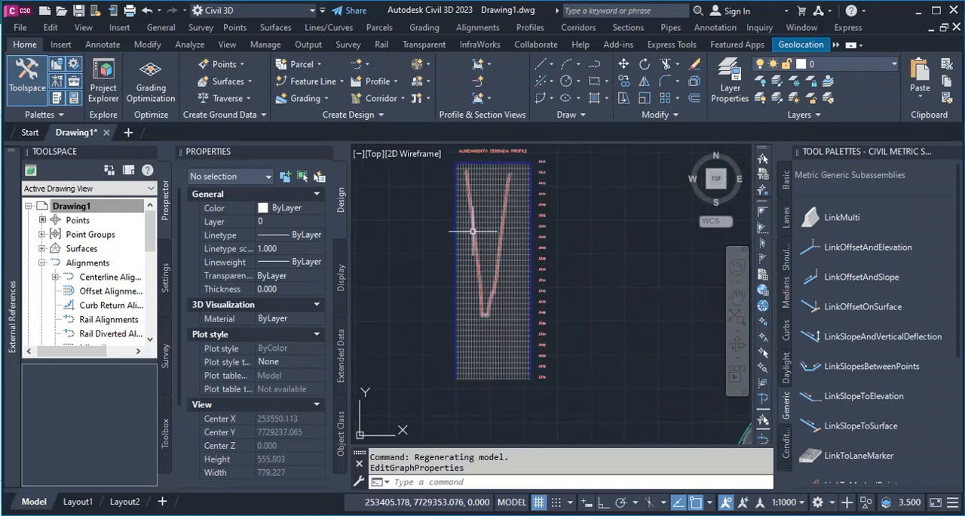
{"action": "scroll", "coordinate": [472, 231], "scroll_direction": "down", "scroll_amount": 6}
{"action": "scroll", "coordinate": [481, 278], "scroll_direction": "up", "scroll_amount": 4}
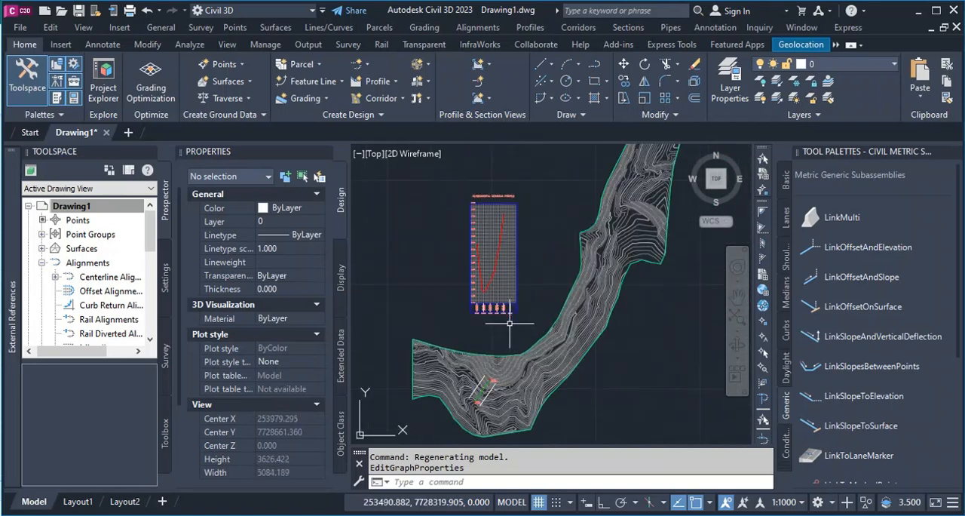
Inspect the properties of the surface profile in the bottom view to identify its offset line in plan.
{"action": "scroll", "coordinate": [482, 277], "scroll_direction": "up", "scroll_amount": 4}
{"action": "left_click", "coordinate": [459, 200]}
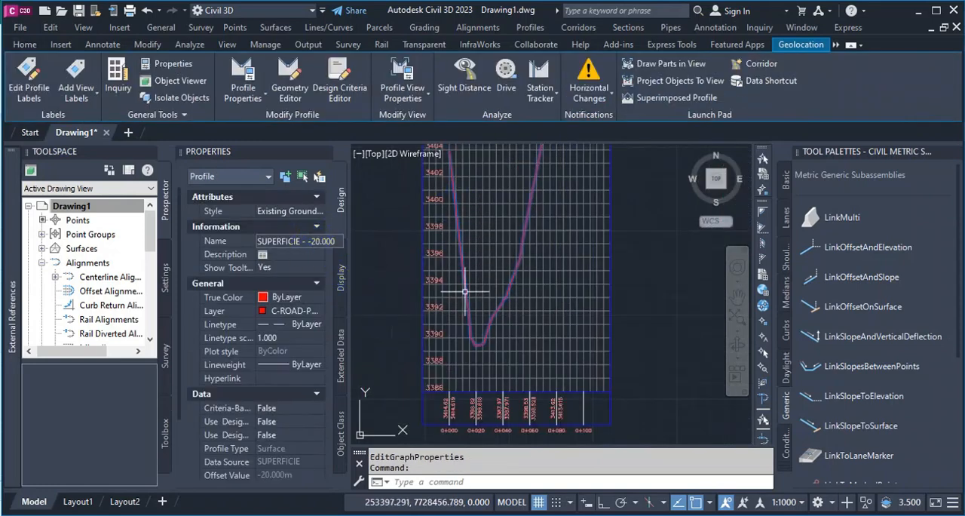
{"action": "scroll", "coordinate": [491, 290], "scroll_direction": "down", "scroll_amount": 8}
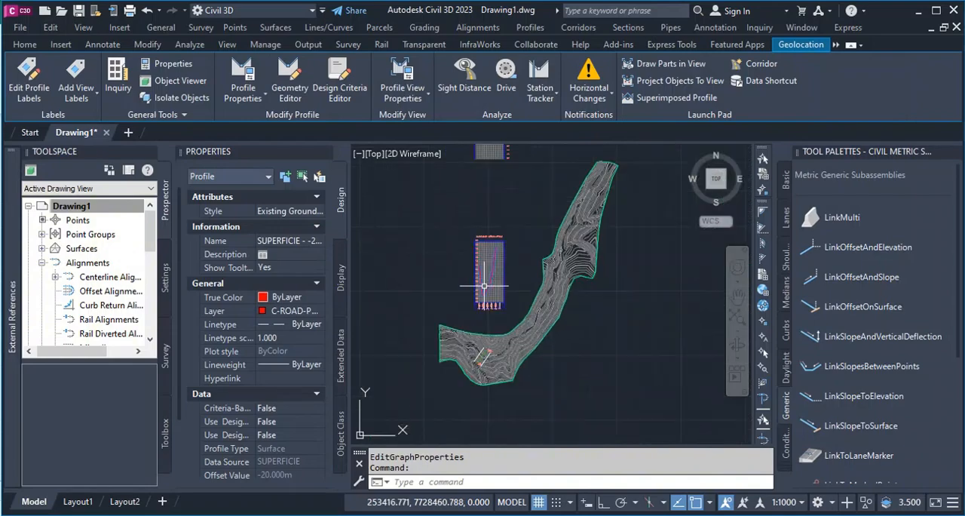
{"action": "scroll", "coordinate": [490, 365], "scroll_direction": "up", "scroll_amount": 3}
{"action": "scroll", "coordinate": [475, 354], "scroll_direction": "down", "scroll_amount": 3}
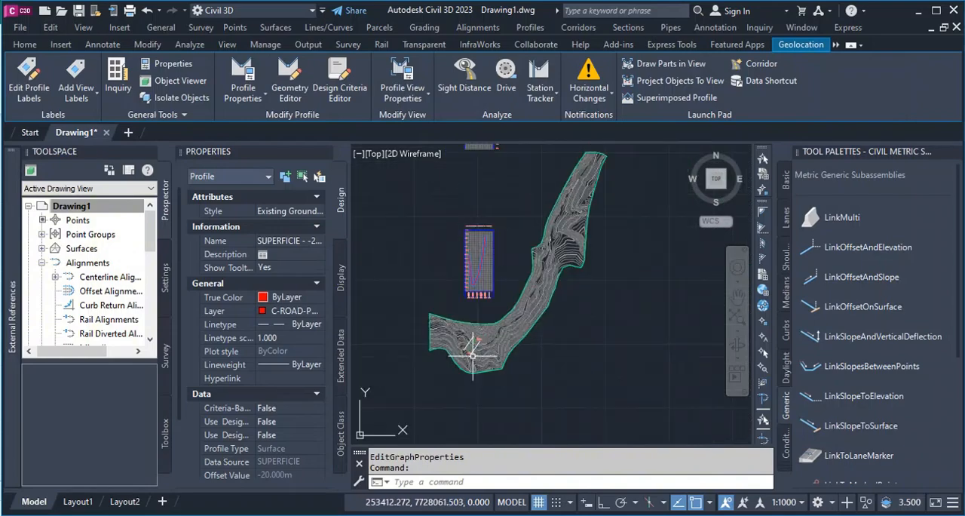
{"action": "scroll", "coordinate": [472, 352], "scroll_direction": "up", "scroll_amount": 3}
{"action": "key", "text": "Escape"}
Create a quick profile of SUPERFICIE along the southeast offset polyline with the Profile View style, placed in the empty area southeast of the surface.
{"action": "scroll", "coordinate": [469, 348], "scroll_direction": "up", "scroll_amount": 4}
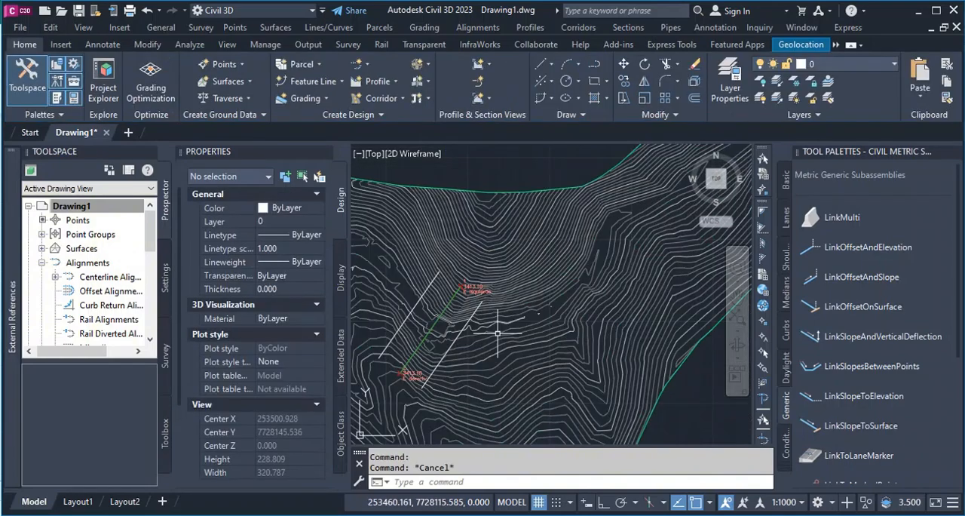
{"action": "left_click", "coordinate": [454, 340]}
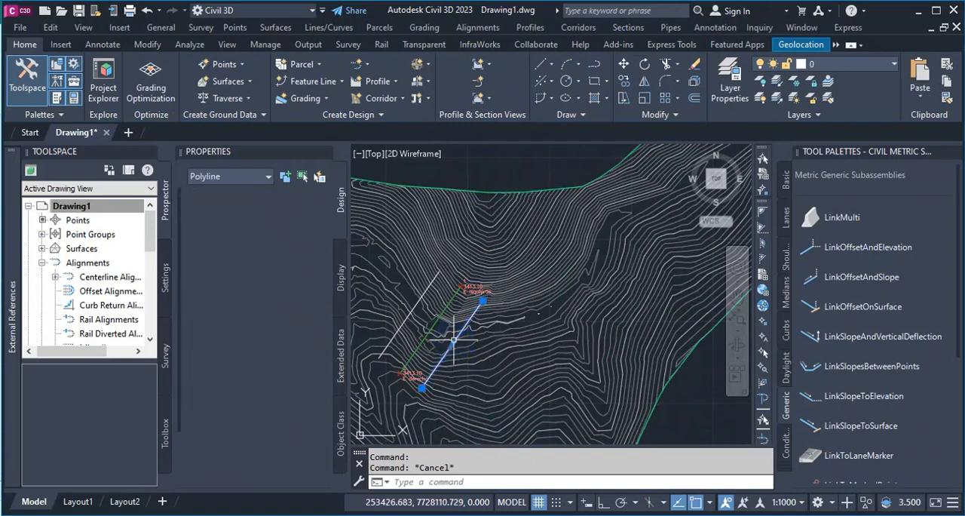
{"action": "scroll", "coordinate": [454, 339], "scroll_direction": "down", "scroll_amount": 4}
{"action": "right_click", "coordinate": [466, 262]}
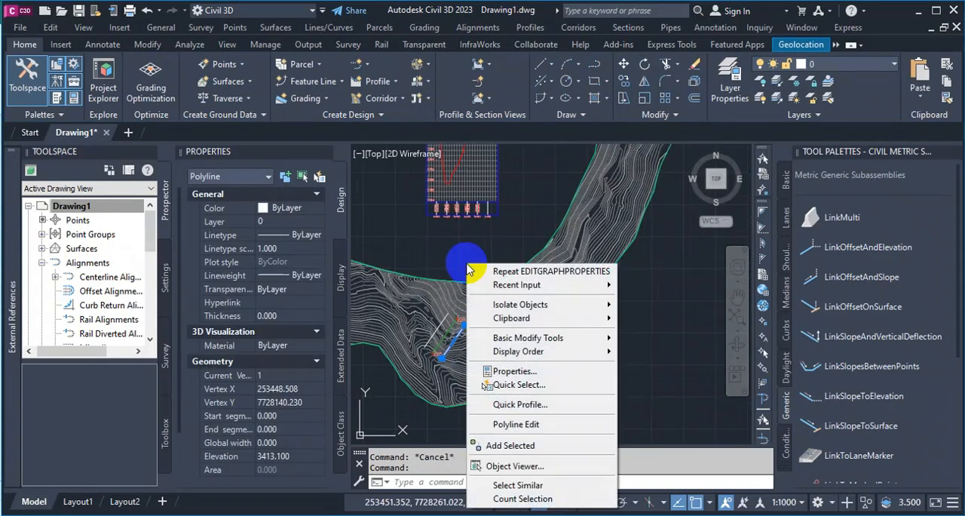
{"action": "left_click", "coordinate": [532, 401]}
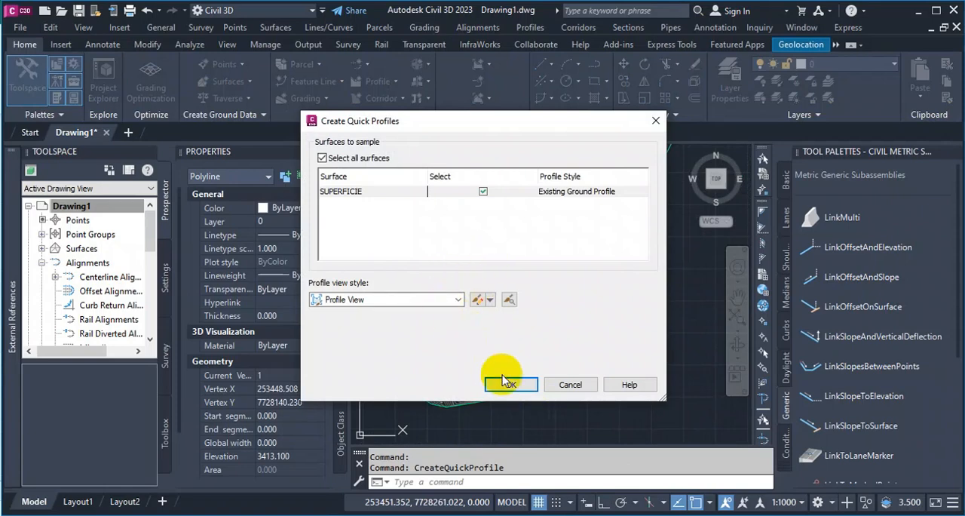
{"action": "left_click", "coordinate": [507, 385]}
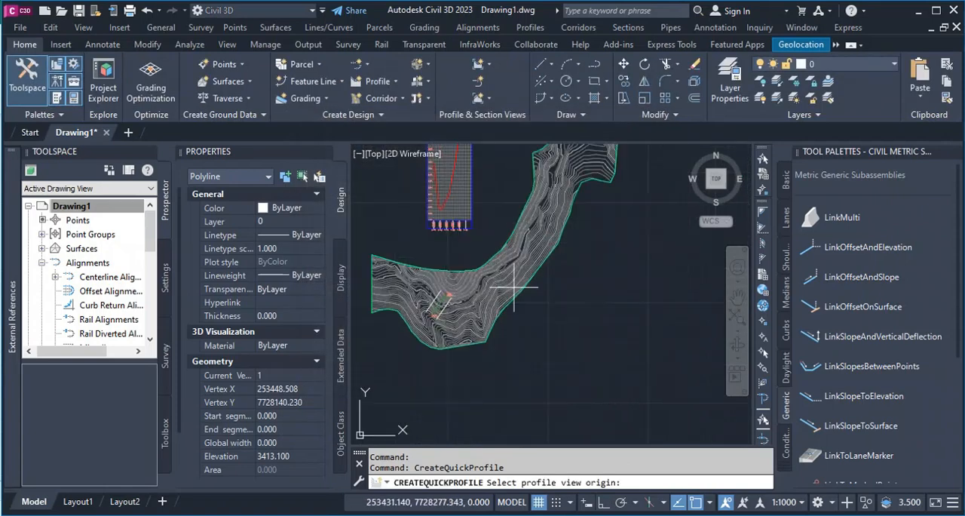
{"action": "left_click", "coordinate": [597, 336]}
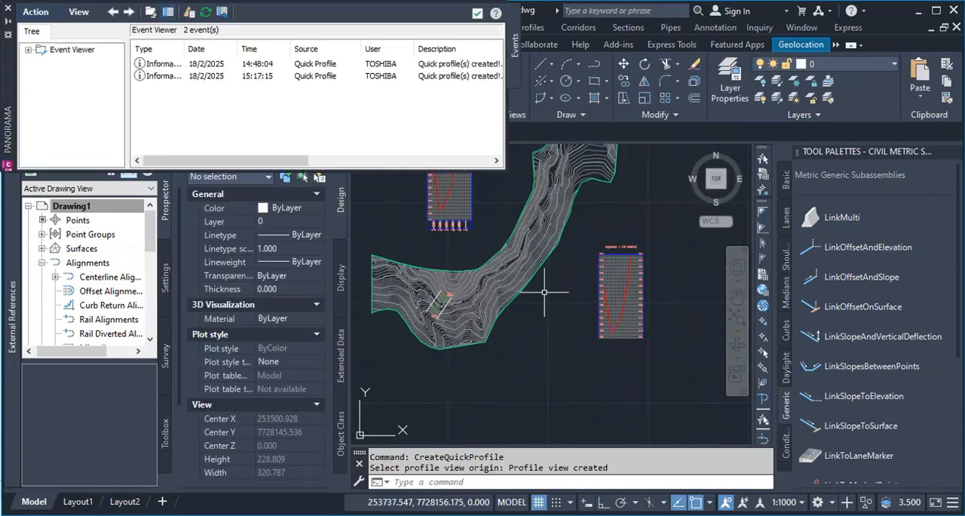
{"action": "scroll", "coordinate": [550, 325], "scroll_direction": "down", "scroll_amount": 10}
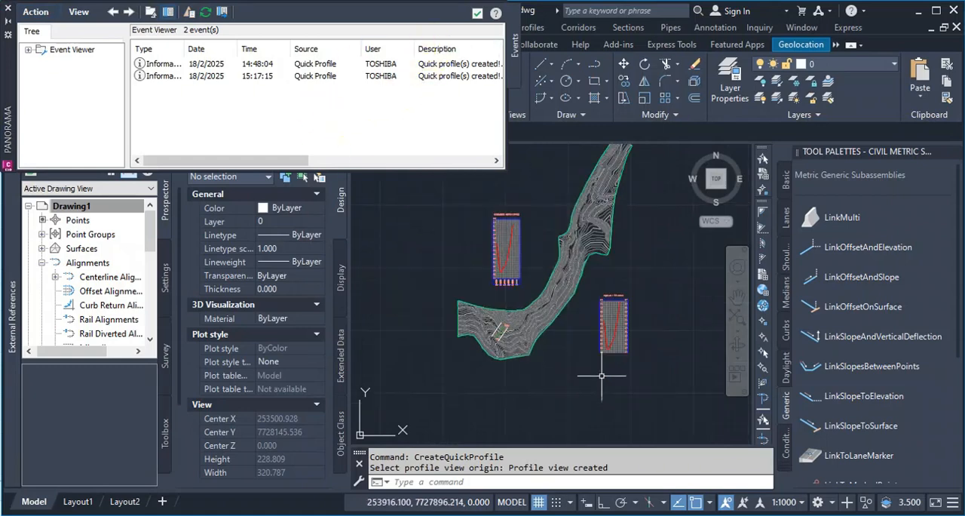
{"action": "scroll", "coordinate": [551, 326], "scroll_direction": "up", "scroll_amount": 4}
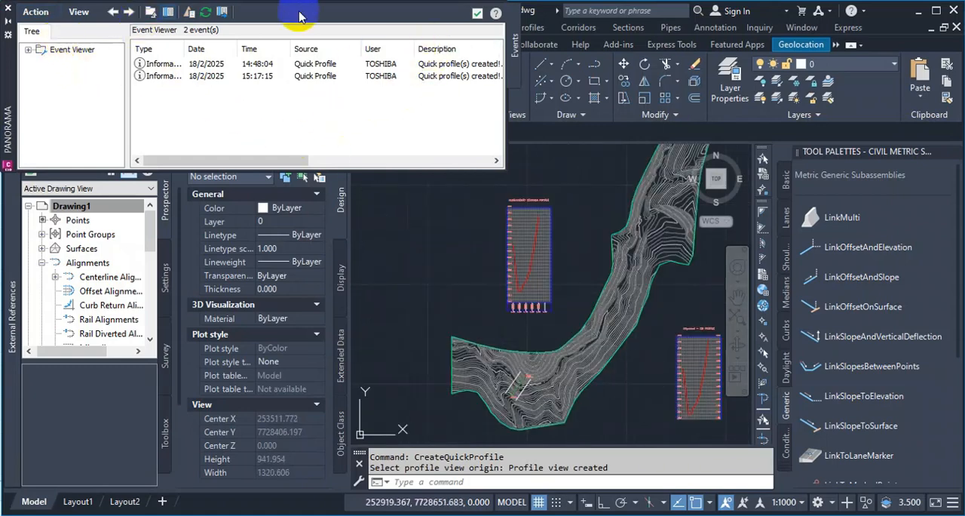
{"action": "left_click", "coordinate": [9, 9]}
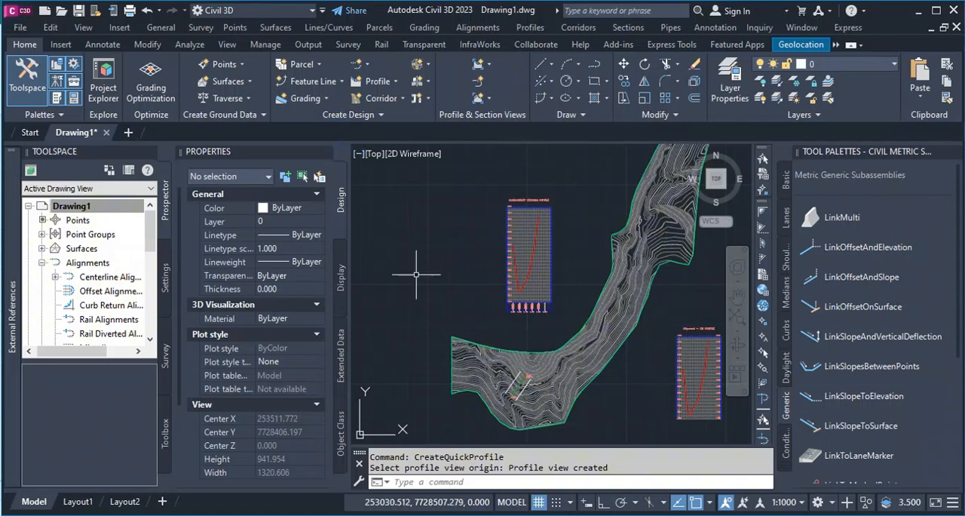
Delete the quick profile view from the area southeast of the surface.
{"action": "scroll", "coordinate": [429, 296], "scroll_direction": "down", "scroll_amount": 4}
{"action": "left_click", "coordinate": [557, 342]}
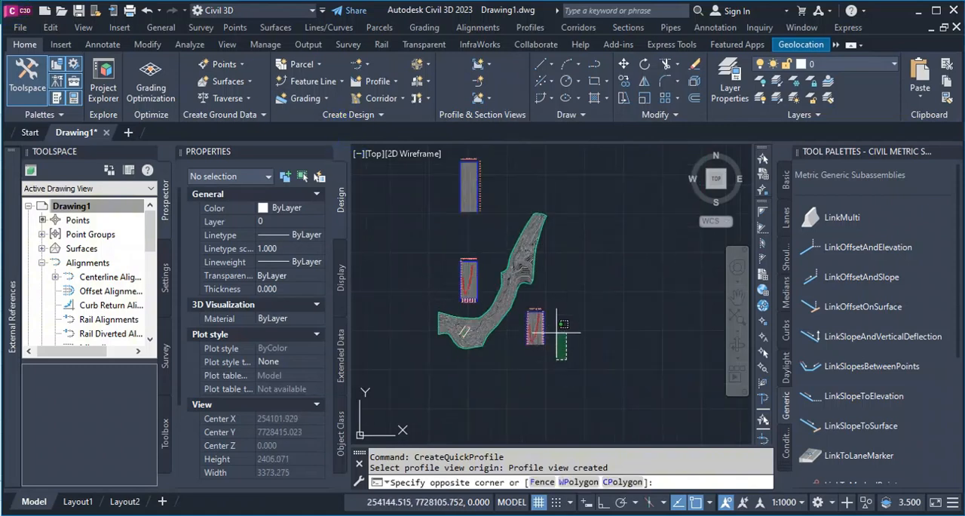
{"action": "left_click", "coordinate": [520, 290]}
{"action": "key", "text": "Delete"}
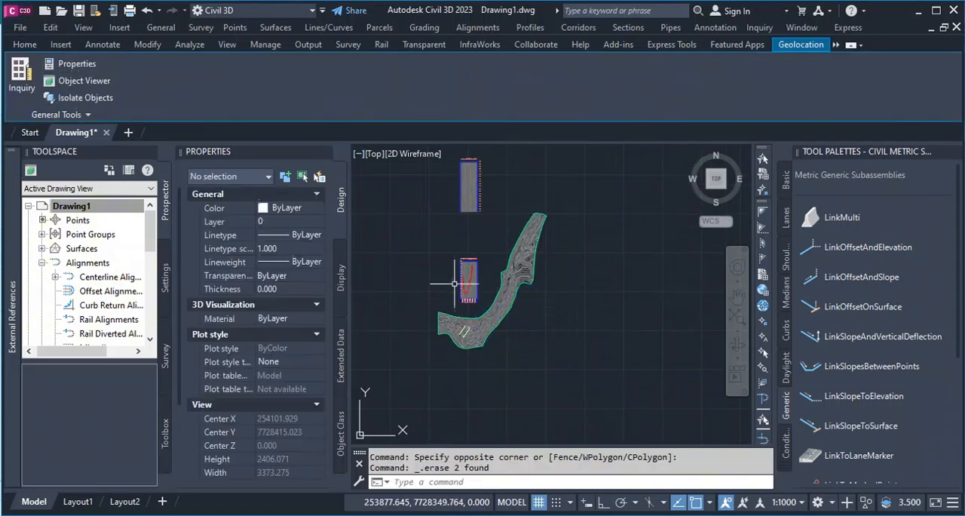
Rename the -20 m offset surface profile in the bottom view with a name beginning PERFIL AGUAS.
{"action": "scroll", "coordinate": [468, 284], "scroll_direction": "up", "scroll_amount": 6}
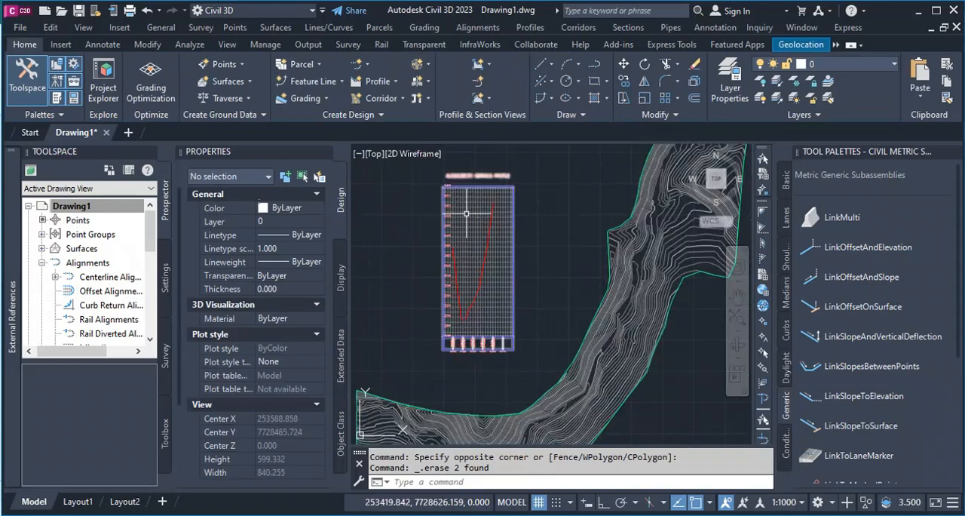
{"action": "scroll", "coordinate": [469, 320], "scroll_direction": "up", "scroll_amount": 8}
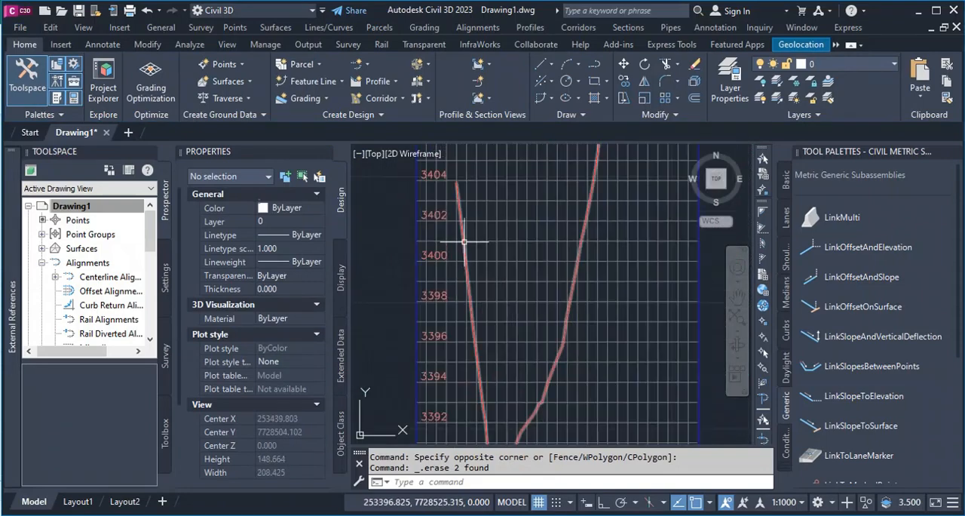
{"action": "left_click", "coordinate": [464, 242]}
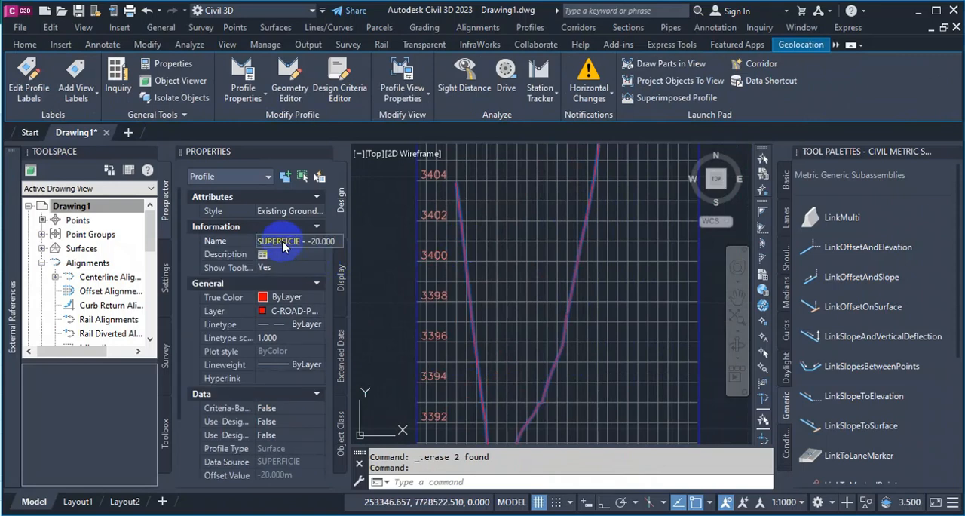
{"action": "double_click", "coordinate": [282, 240]}
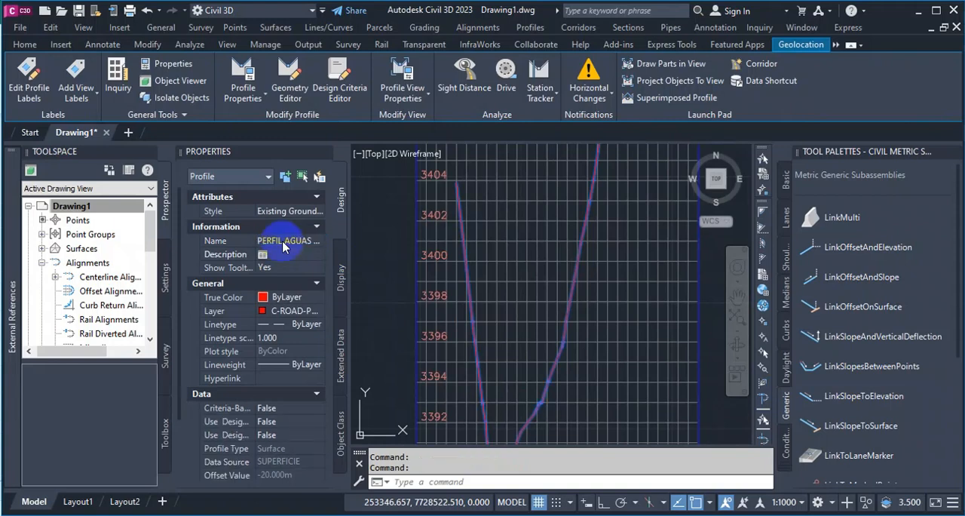
{"action": "scroll", "coordinate": [459, 322], "scroll_direction": "down", "scroll_amount": 5}
{"action": "key", "text": "Escape"}
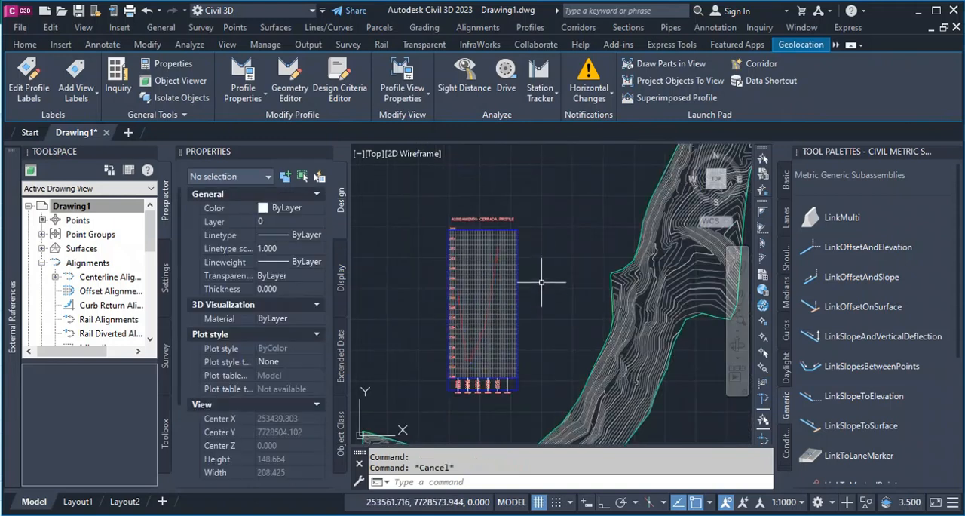
Rename the 20 m offset surface profile in the top view as PERFIL AGUAS ABAJO.
{"action": "scroll", "coordinate": [483, 325], "scroll_direction": "down", "scroll_amount": 8}
{"action": "scroll", "coordinate": [485, 193], "scroll_direction": "up", "scroll_amount": 5}
{"action": "scroll", "coordinate": [487, 194], "scroll_direction": "up", "scroll_amount": 15}
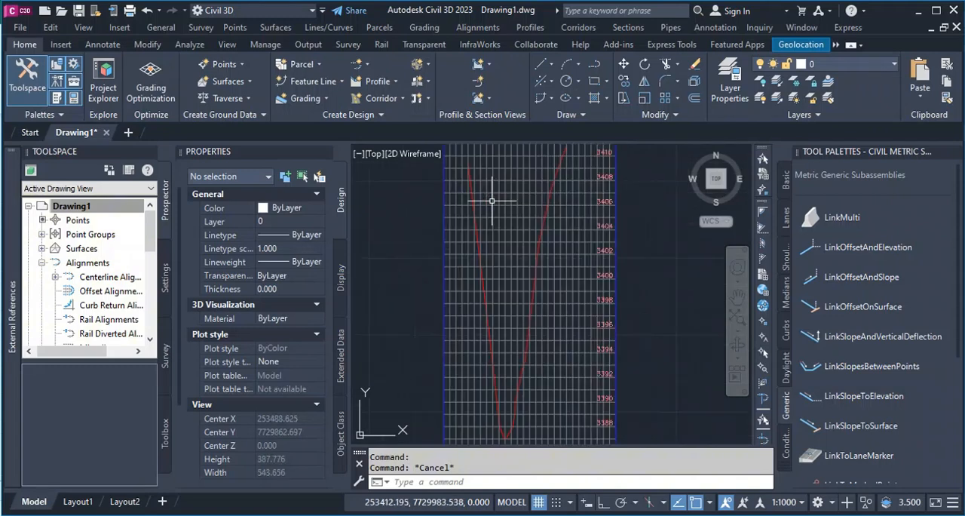
{"action": "left_click", "coordinate": [414, 185]}
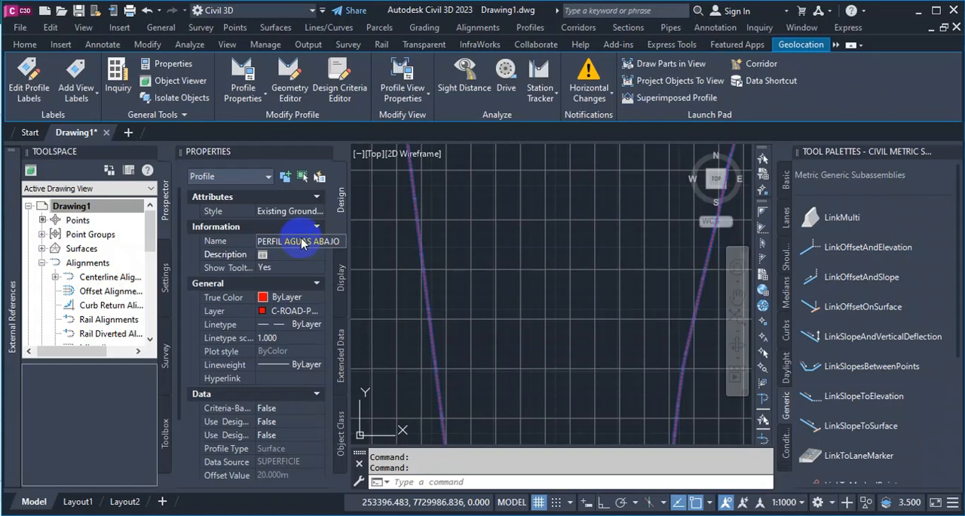
{"action": "scroll", "coordinate": [443, 318], "scroll_direction": "down", "scroll_amount": 5}
{"action": "key", "text": "Escape"}
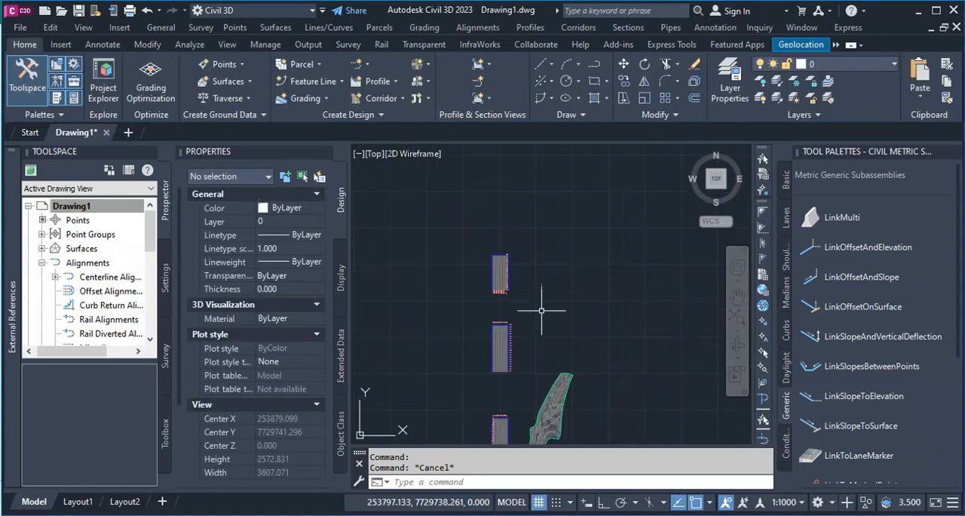
Examine the middle profile view's profile list and the vertical scale in its Middle Stacked View style.
{"action": "scroll", "coordinate": [501, 379], "scroll_direction": "up", "scroll_amount": 3}
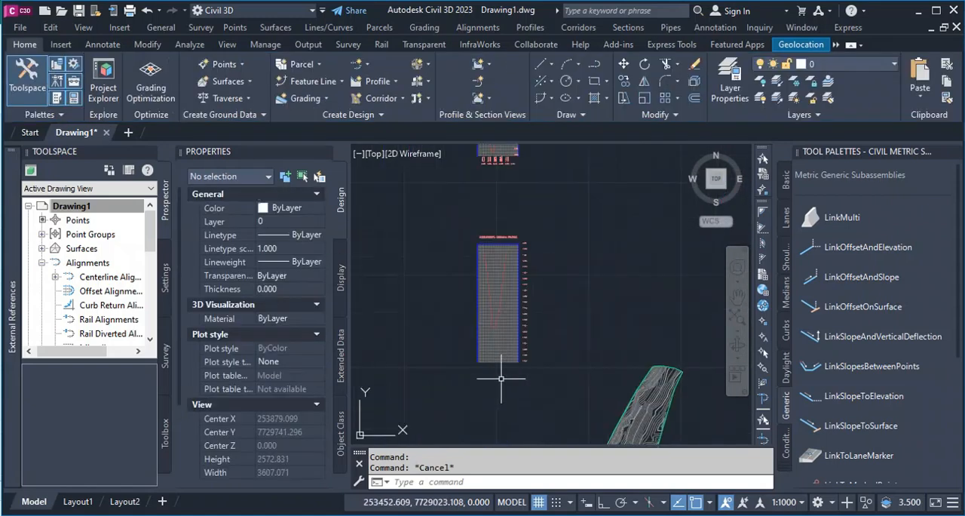
{"action": "left_click", "coordinate": [480, 267]}
{"action": "right_click", "coordinate": [443, 303]}
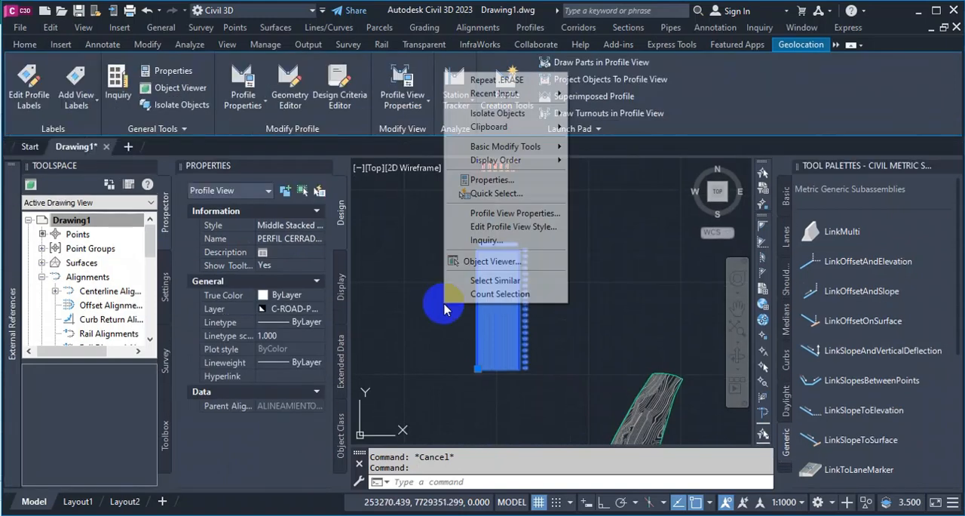
{"action": "left_click", "coordinate": [521, 214]}
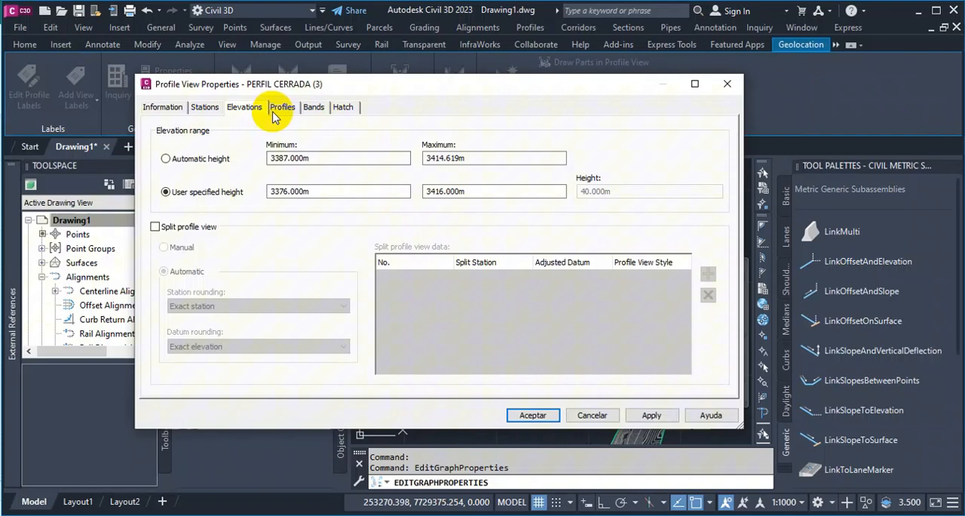
{"action": "left_click", "coordinate": [291, 110]}
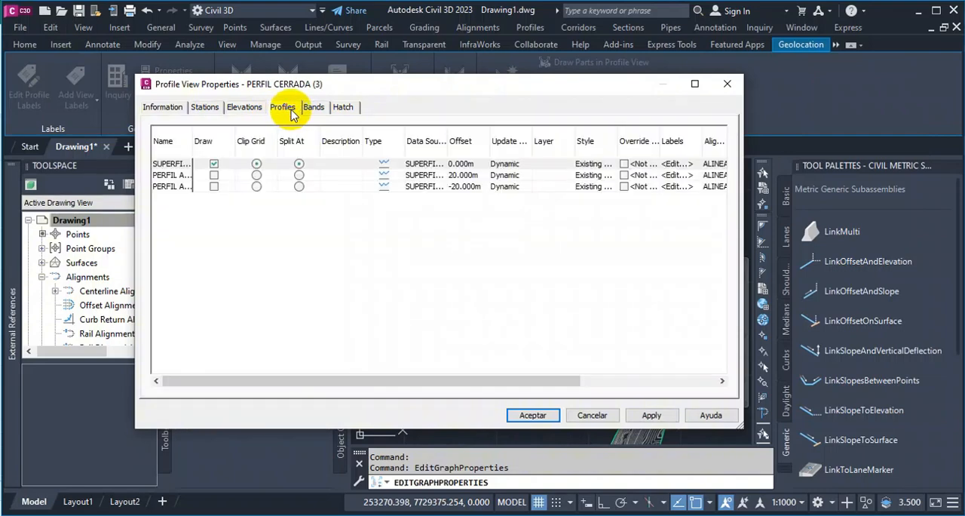
{"action": "left_click", "coordinate": [167, 107]}
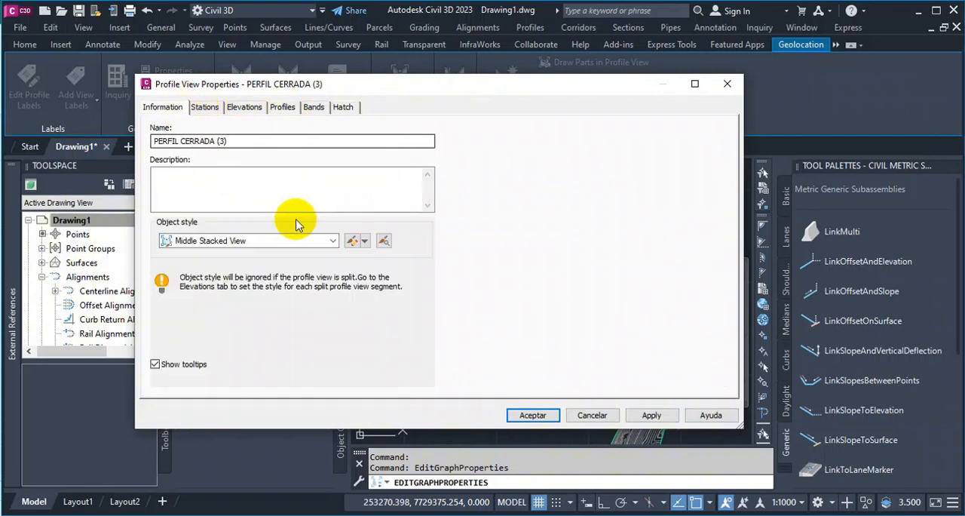
{"action": "left_click", "coordinate": [350, 241]}
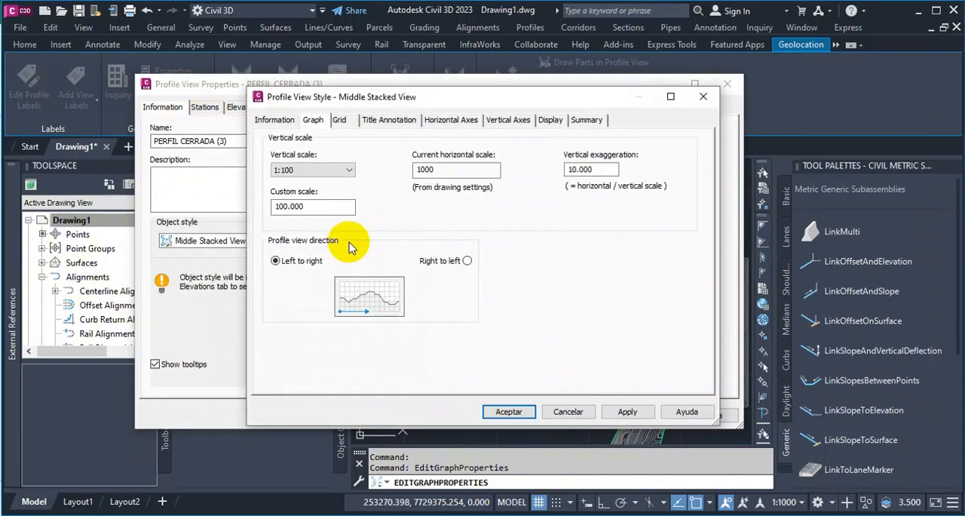
{"action": "left_click", "coordinate": [586, 412]}
{"action": "left_click", "coordinate": [589, 411]}
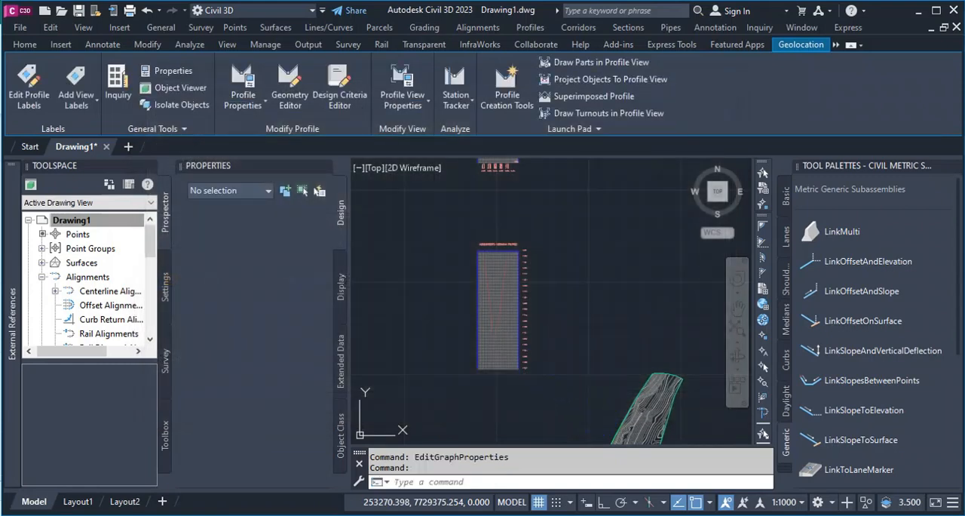
{"action": "scroll", "coordinate": [521, 369], "scroll_direction": "up", "scroll_amount": 4}
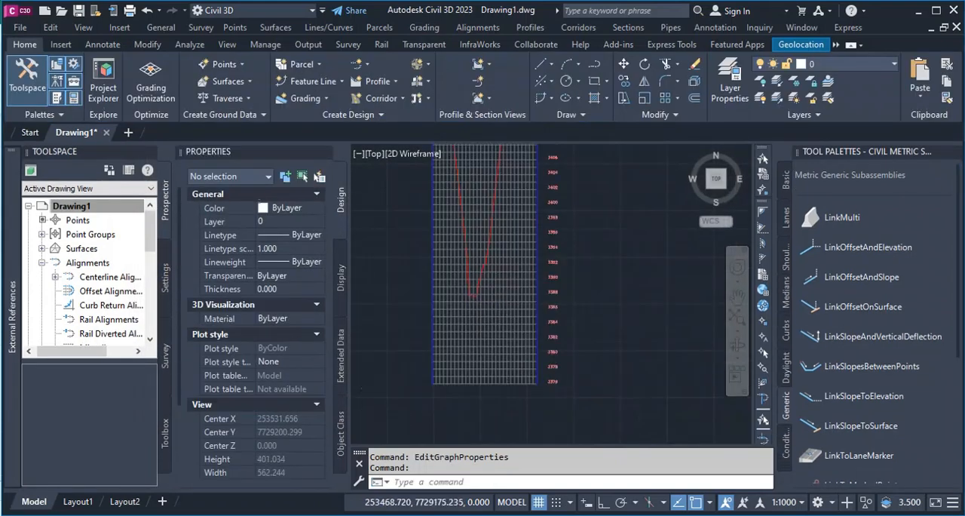
{"action": "scroll", "coordinate": [514, 313], "scroll_direction": "down", "scroll_amount": 4}
{"action": "scroll", "coordinate": [490, 273], "scroll_direction": "up", "scroll_amount": 4}
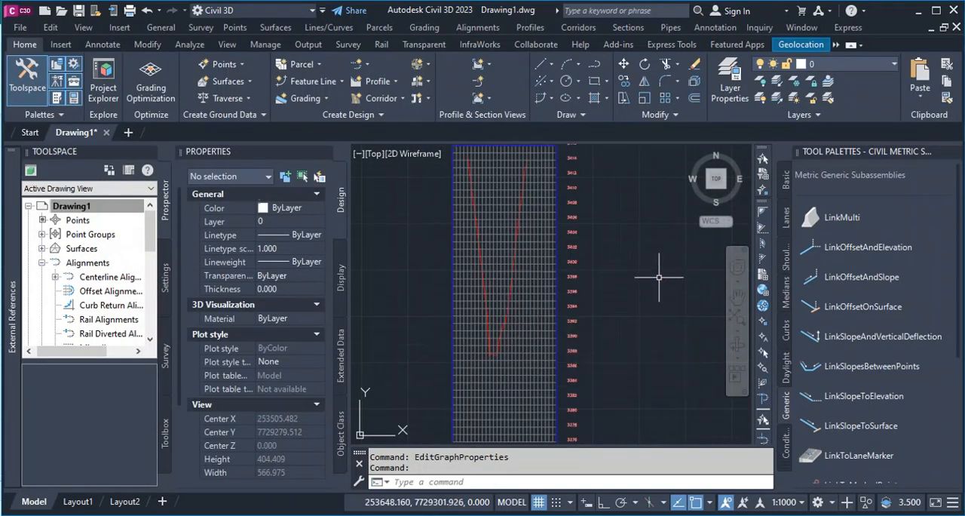
{"action": "left_click", "coordinate": [622, 209]}
{"action": "key", "text": "Escape"}
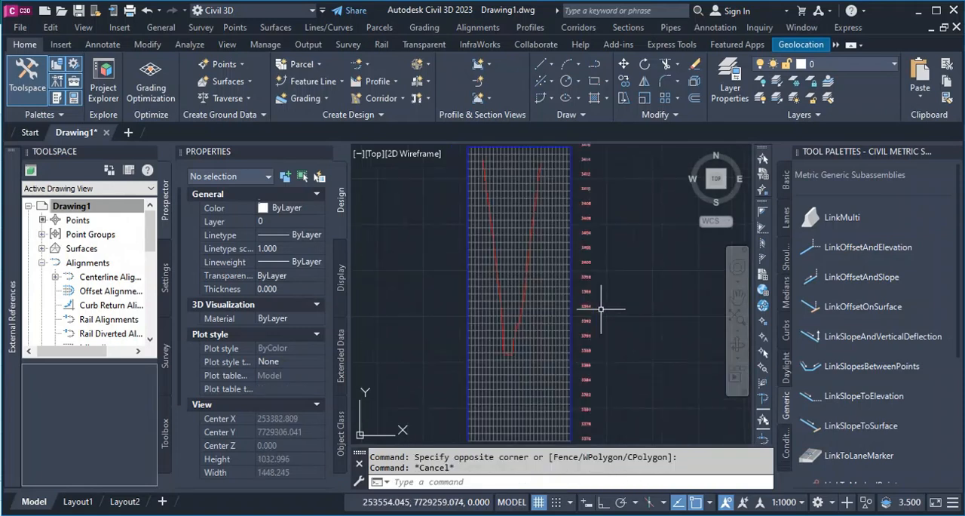
{"action": "scroll", "coordinate": [601, 309], "scroll_direction": "down", "scroll_amount": 2}
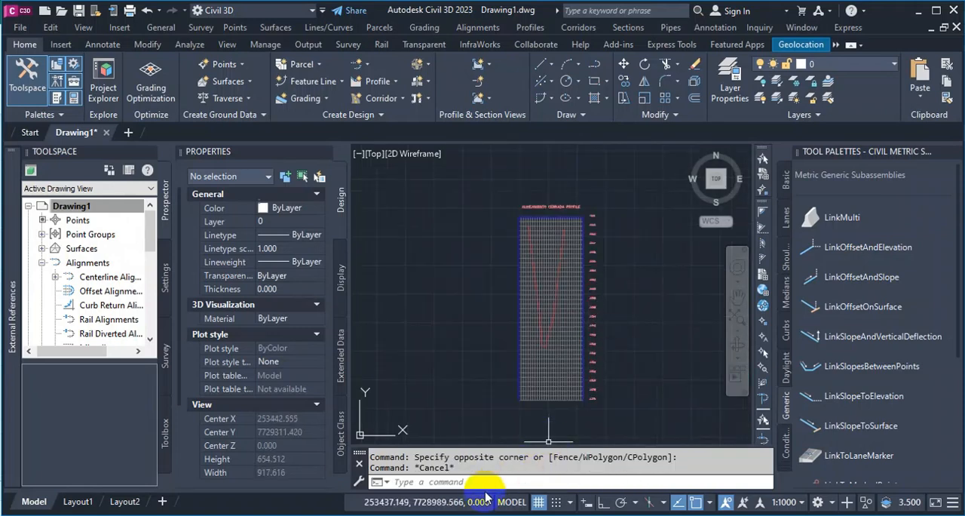
Switch to Excel to look up the CORONA elevation in the Engineering study data sheet, and return to Civil 3D.
{"action": "left_click", "coordinate": [430, 490]}
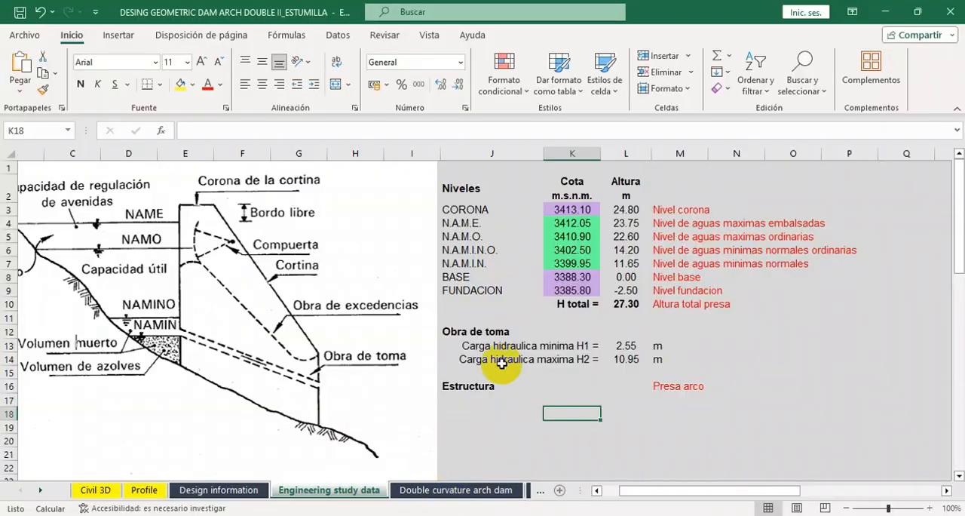
{"action": "left_click", "coordinate": [568, 209]}
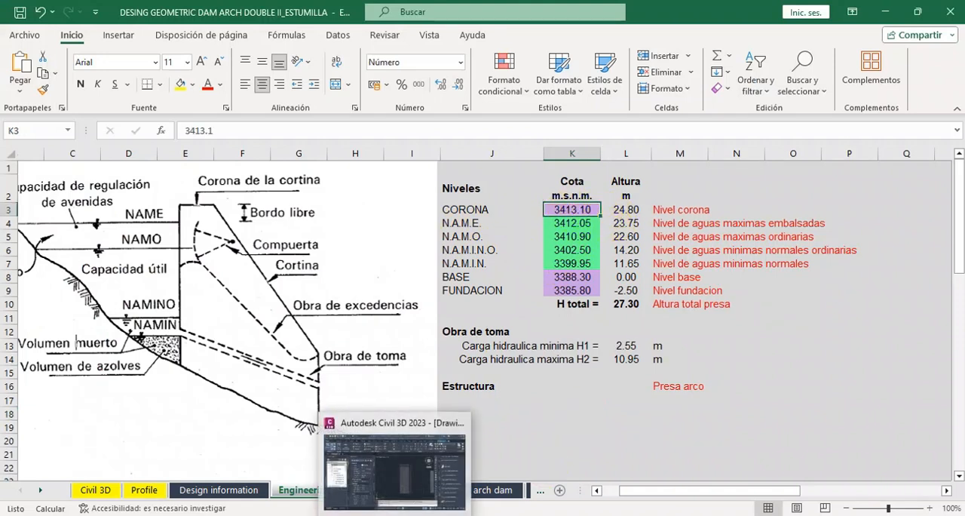
{"action": "left_click", "coordinate": [400, 464]}
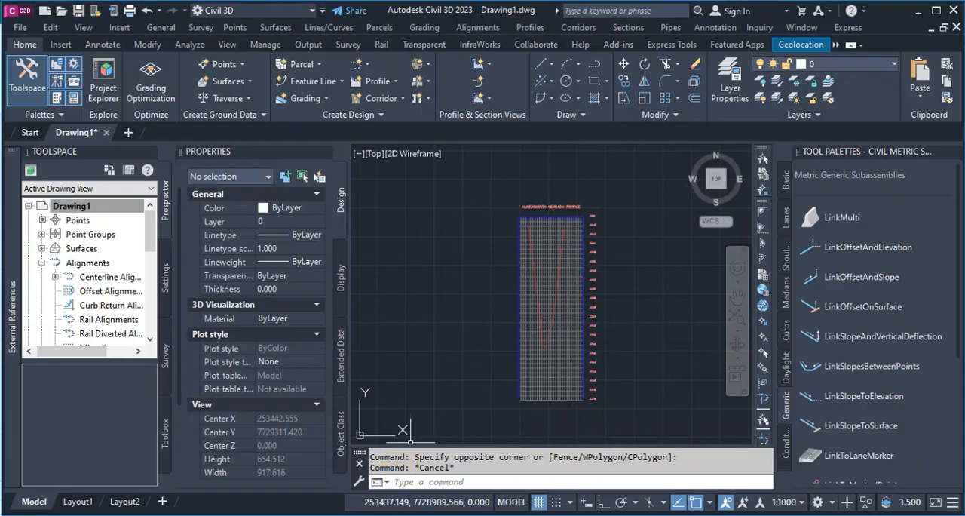
Add a station-elevation label to the middle profile view at station 0 and elevation 3413.10.
{"action": "left_click", "coordinate": [522, 206]}
{"action": "scroll", "coordinate": [487, 270], "scroll_direction": "down", "scroll_amount": 3}
{"action": "scroll", "coordinate": [518, 264], "scroll_direction": "down", "scroll_amount": 3}
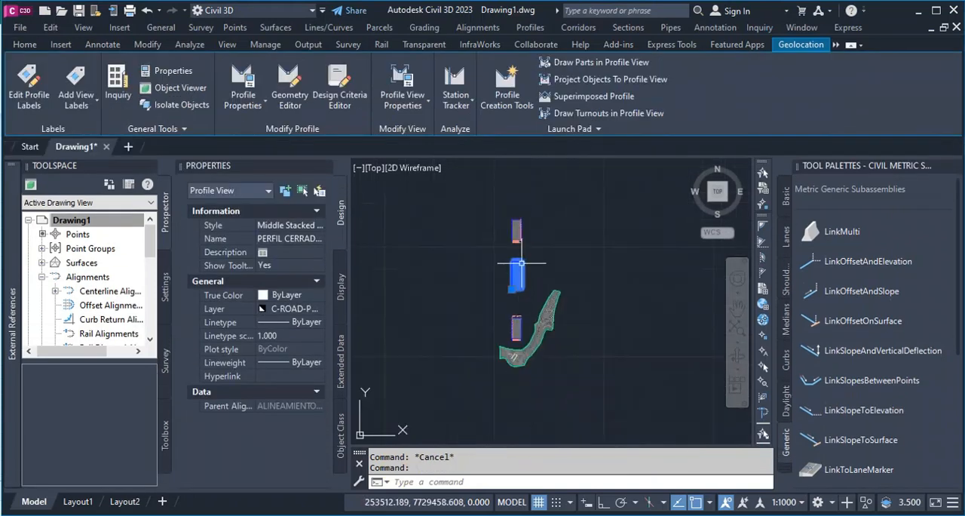
{"action": "left_click", "coordinate": [79, 110]}
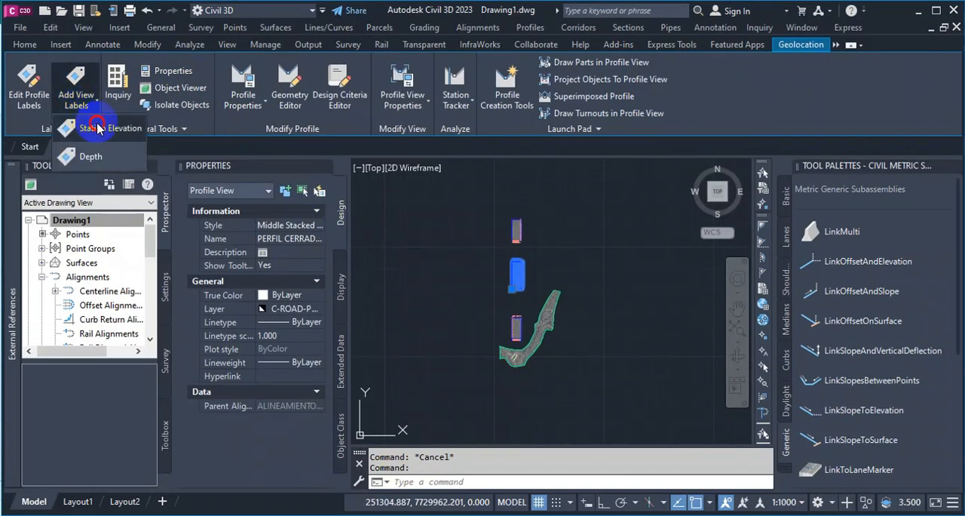
{"action": "left_click", "coordinate": [98, 128]}
{"action": "type", "text": "0"}
{"action": "key", "text": "Return"}
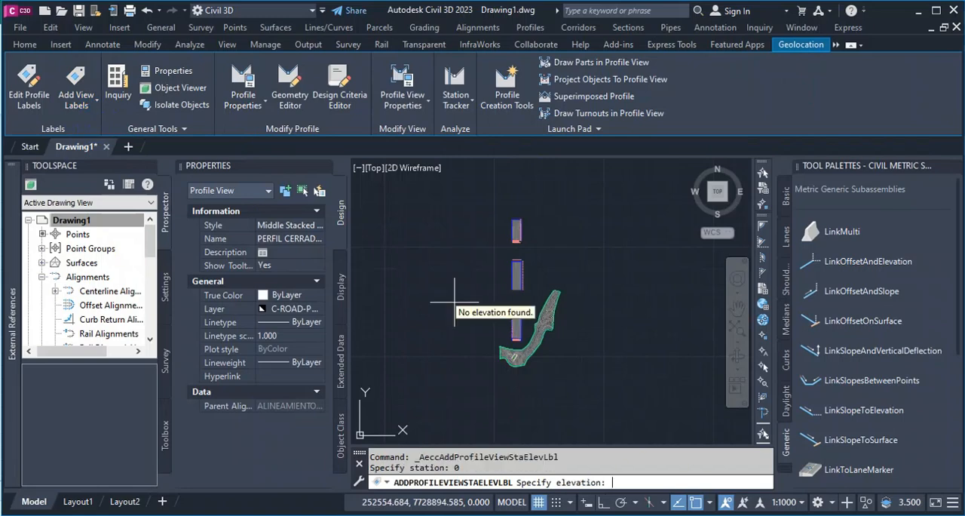
{"action": "type", "text": "3413.10"}
{"action": "key", "text": "Return"}
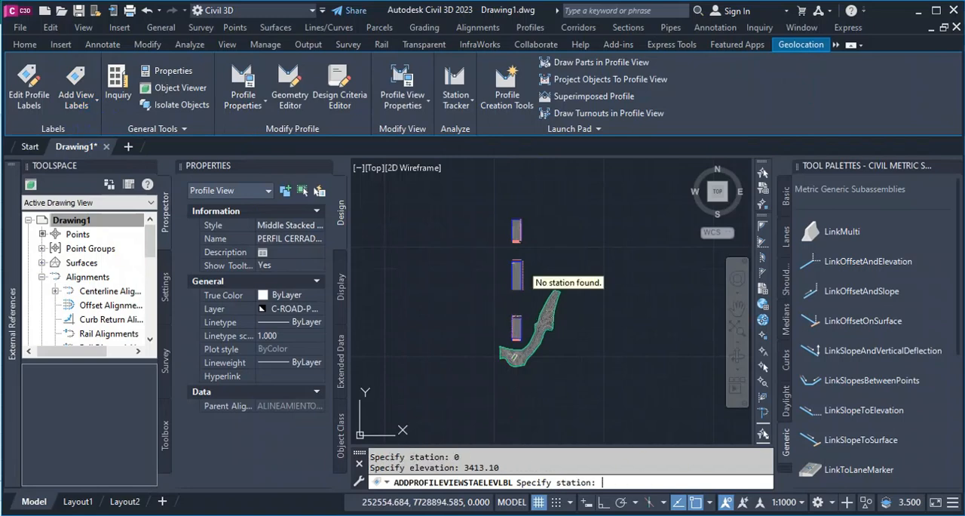
Add a second station-elevation label to the middle profile view at station 80.85 and elevation 3413.10, and end the labelling command.
{"action": "scroll", "coordinate": [509, 267], "scroll_direction": "up", "scroll_amount": 2}
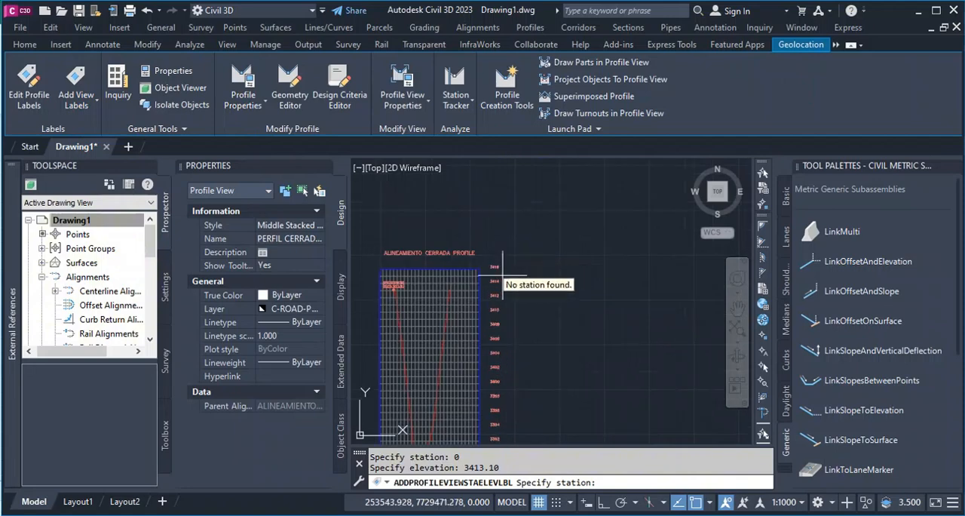
{"action": "scroll", "coordinate": [556, 261], "scroll_direction": "up", "scroll_amount": 4}
{"action": "scroll", "coordinate": [556, 263], "scroll_direction": "down", "scroll_amount": 6}
{"action": "scroll", "coordinate": [510, 288], "scroll_direction": "up", "scroll_amount": 4}
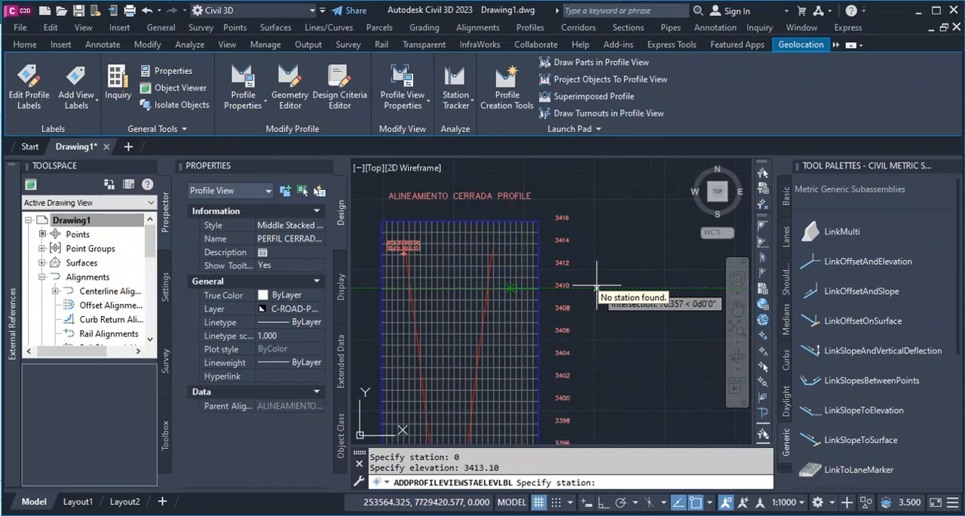
{"action": "type", "text": "85"}
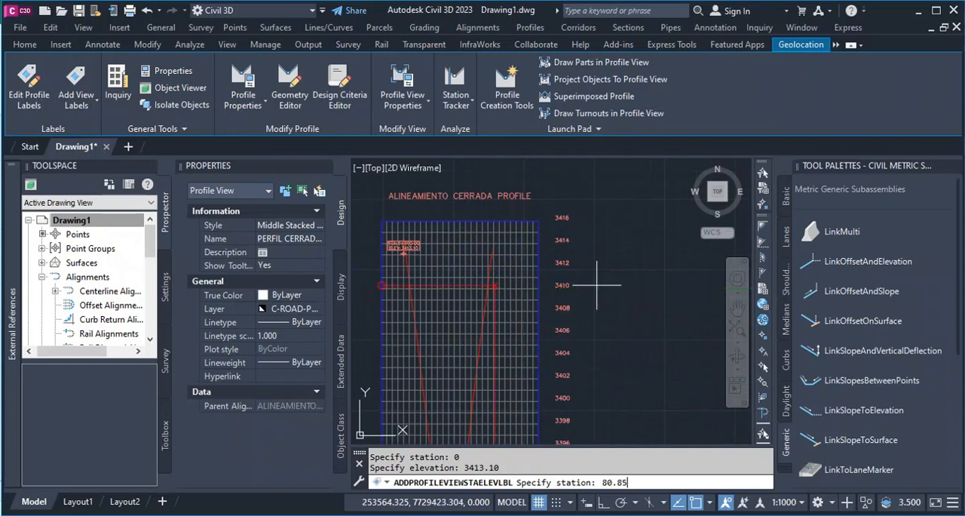
{"action": "type", "text": "3413.1"}
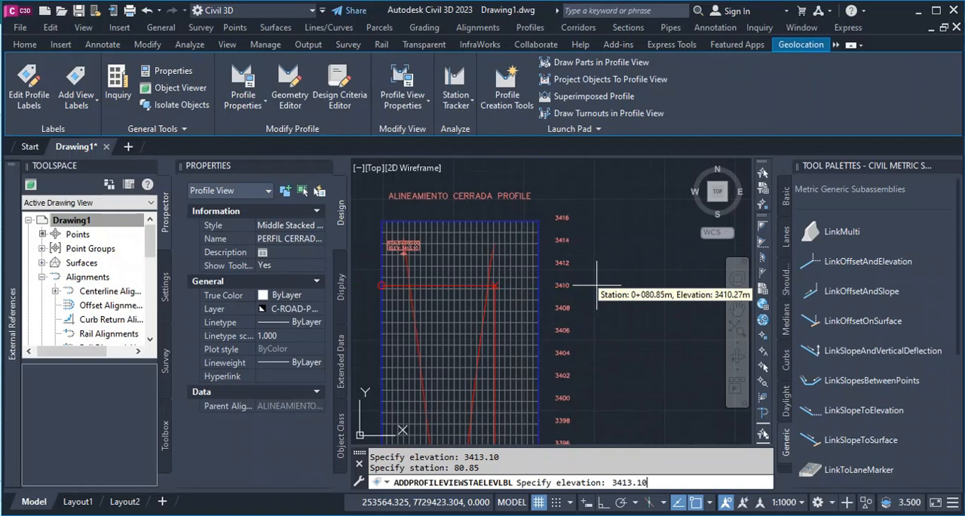
{"action": "type", "text": "0"}
{"action": "key", "text": "Return"}
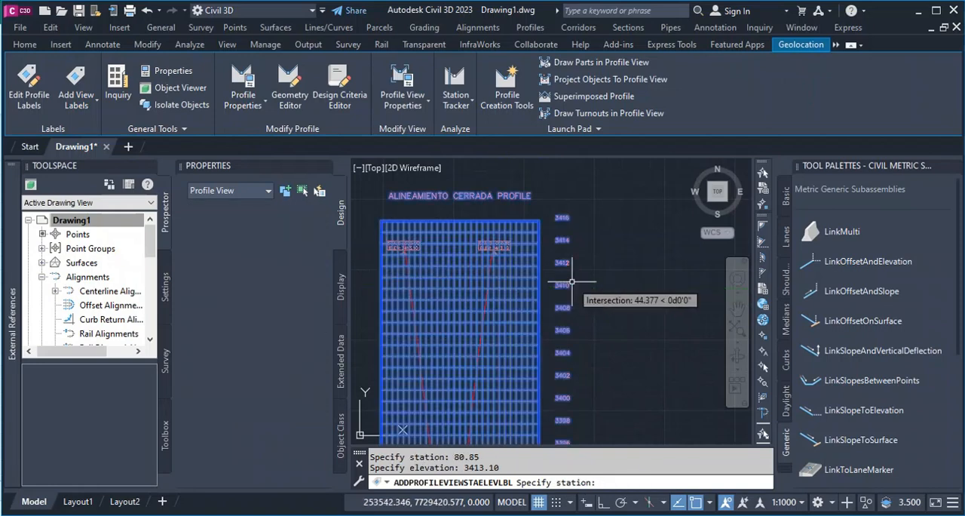
{"action": "key", "text": "Escape"}
{"action": "scroll", "coordinate": [512, 222], "scroll_direction": "up", "scroll_amount": 3}
{"action": "key", "text": "Escape"}
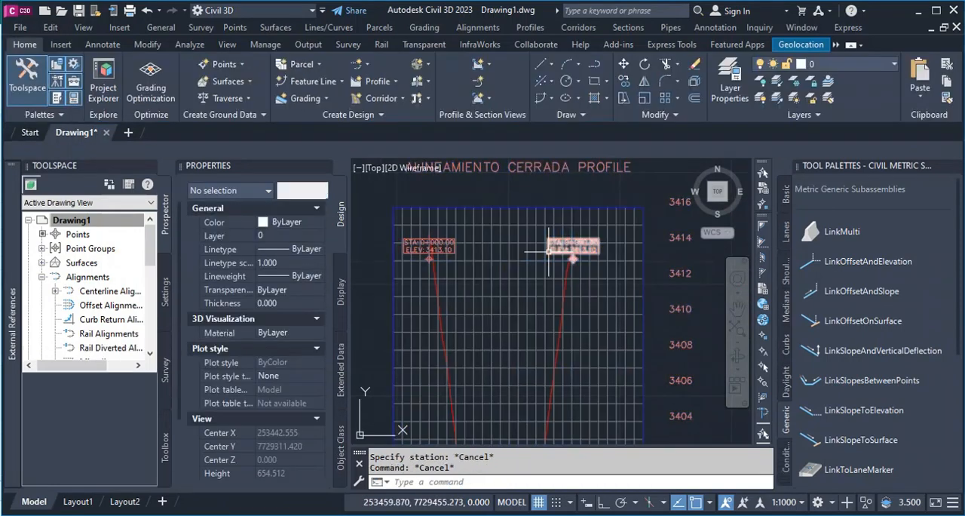
Check the dam axis alignment's length in plan, and inspect the crest label at station 0+000 in the middle profile view.
{"action": "scroll", "coordinate": [558, 228], "scroll_direction": "down", "scroll_amount": 10}
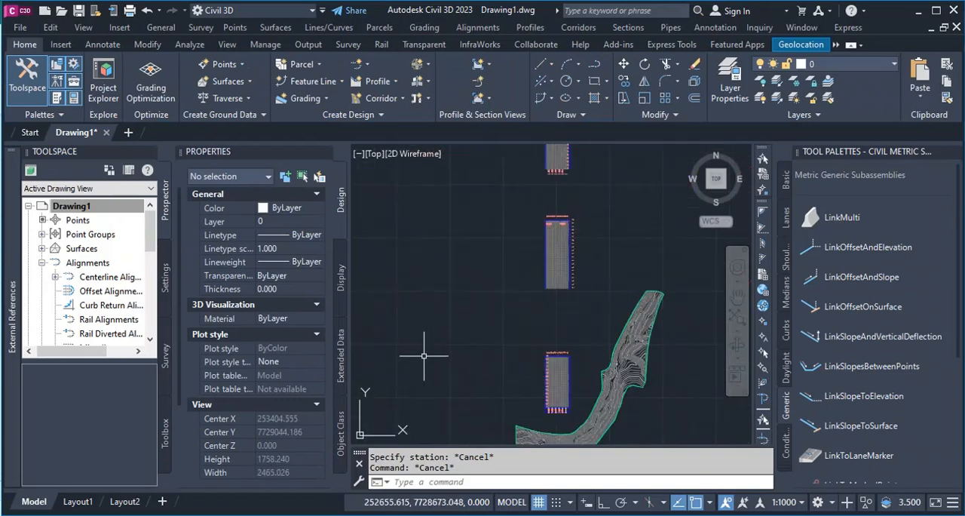
{"action": "scroll", "coordinate": [466, 289], "scroll_direction": "down", "scroll_amount": 6}
{"action": "scroll", "coordinate": [485, 349], "scroll_direction": "up", "scroll_amount": 8}
{"action": "scroll", "coordinate": [469, 309], "scroll_direction": "up", "scroll_amount": 6}
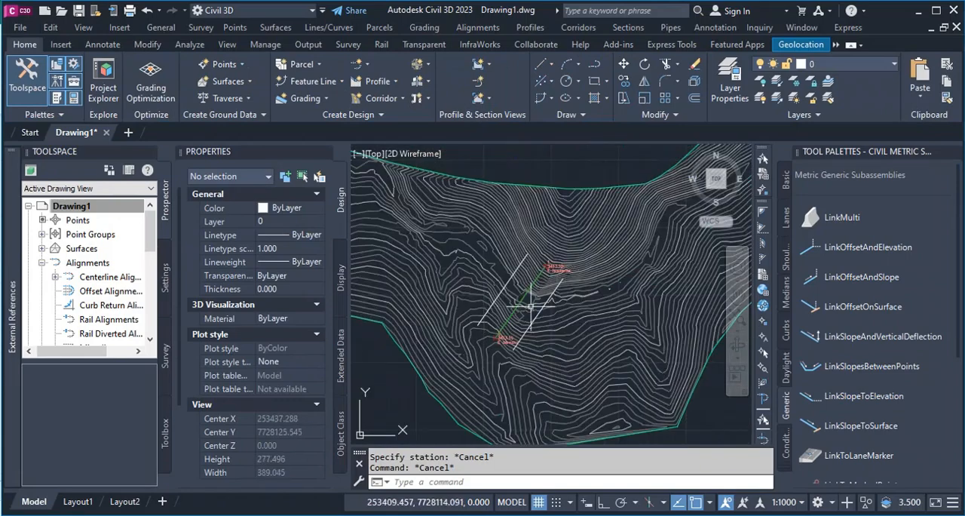
{"action": "scroll", "coordinate": [532, 306], "scroll_direction": "up", "scroll_amount": 5}
{"action": "left_click", "coordinate": [491, 278]}
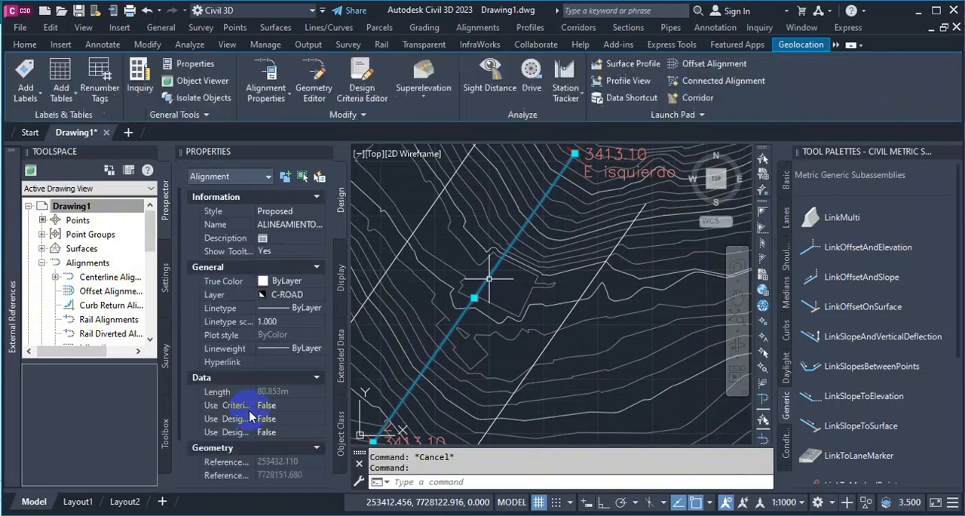
{"action": "scroll", "coordinate": [261, 453], "scroll_direction": "down", "scroll_amount": 2}
{"action": "key", "text": "Escape"}
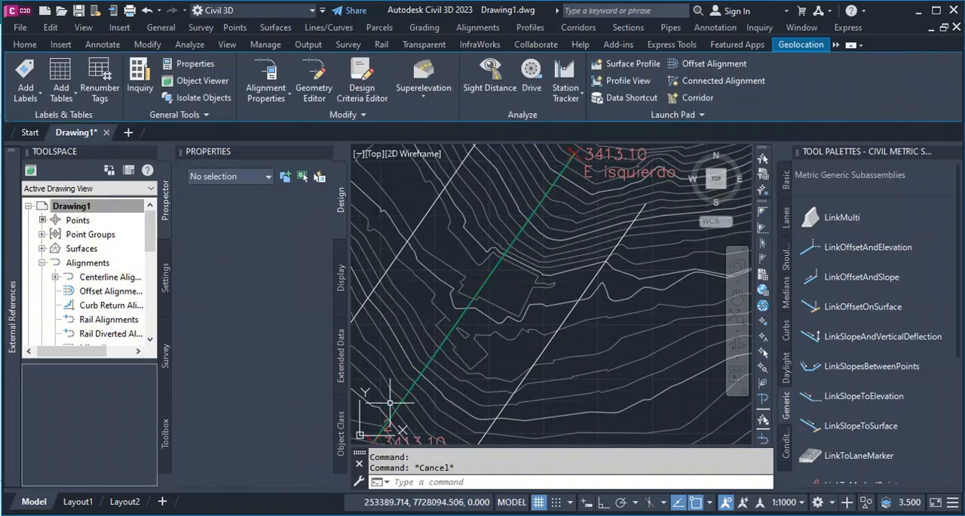
{"action": "scroll", "coordinate": [479, 319], "scroll_direction": "down", "scroll_amount": 10}
{"action": "scroll", "coordinate": [482, 321], "scroll_direction": "up", "scroll_amount": 7}
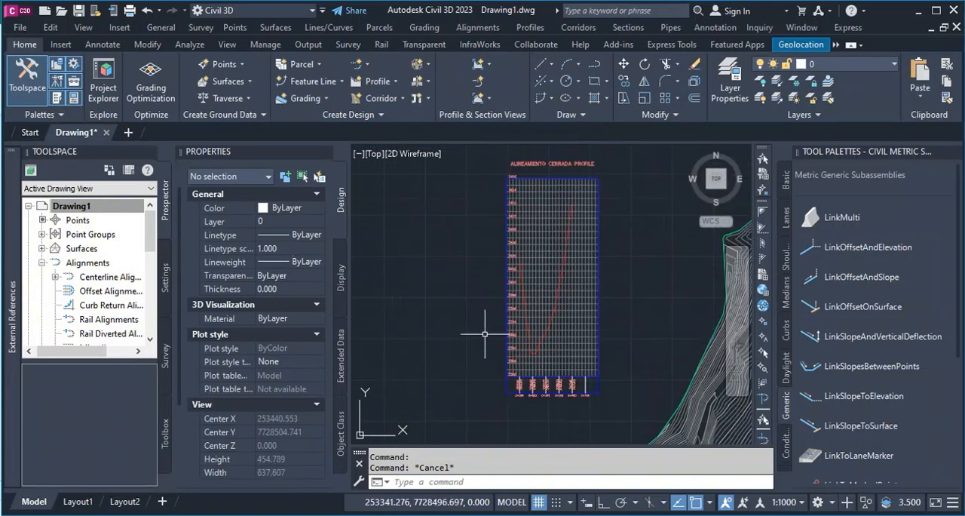
{"action": "scroll", "coordinate": [487, 321], "scroll_direction": "down", "scroll_amount": 7}
{"action": "scroll", "coordinate": [490, 178], "scroll_direction": "up", "scroll_amount": 15}
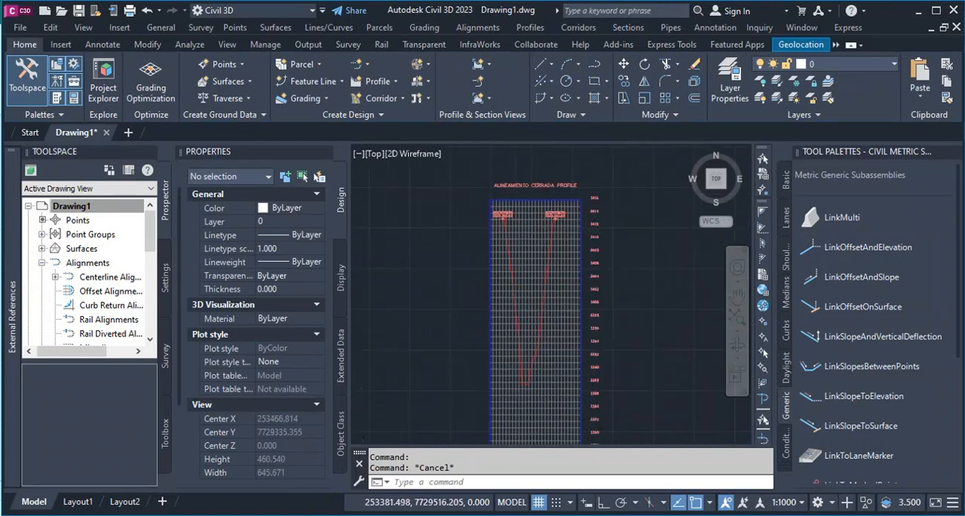
{"action": "scroll", "coordinate": [498, 301], "scroll_direction": "down", "scroll_amount": 2}
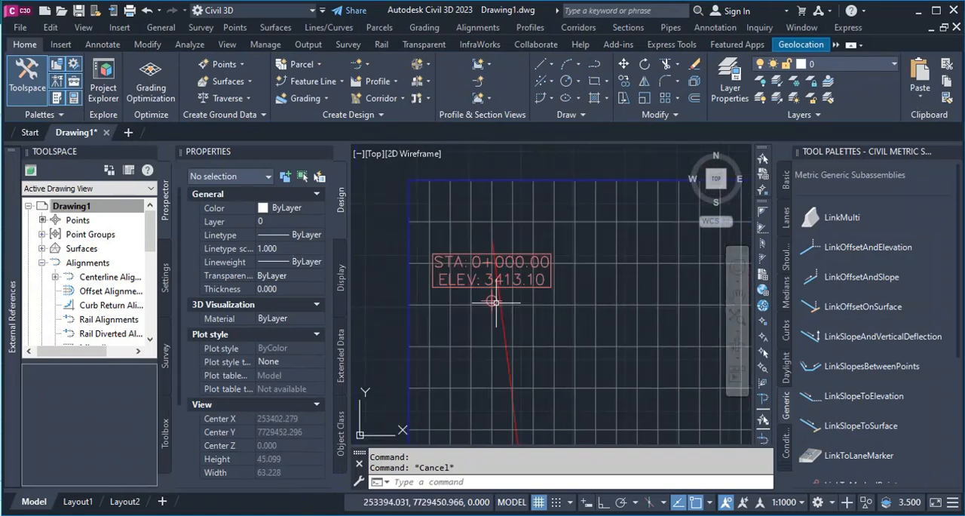
{"action": "scroll", "coordinate": [506, 302], "scroll_direction": "down", "scroll_amount": 10}
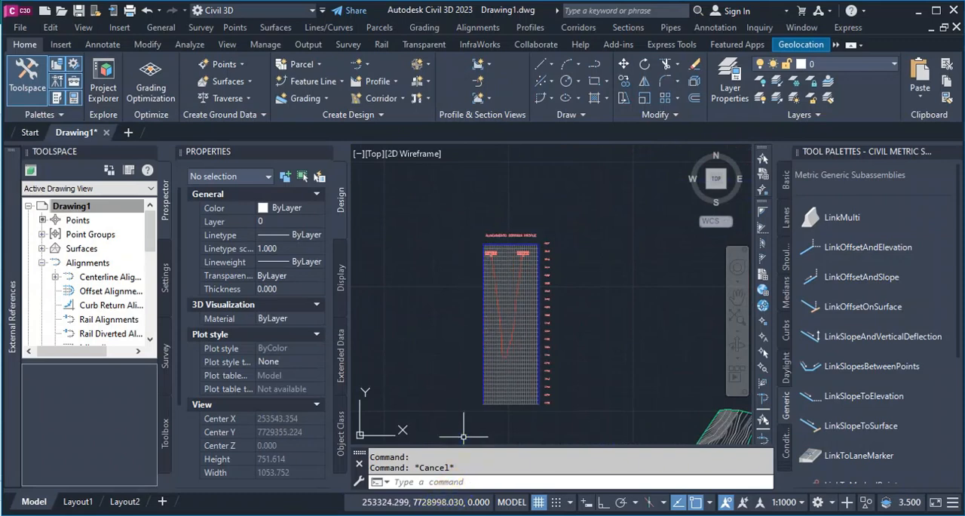
Switch to Excel to look up the FUNDACION elevation in the Engineering study data sheet, and return to Civil 3D.
{"action": "mouse_move", "coordinate": [429, 515]}
{"action": "left_click", "coordinate": [427, 464]}
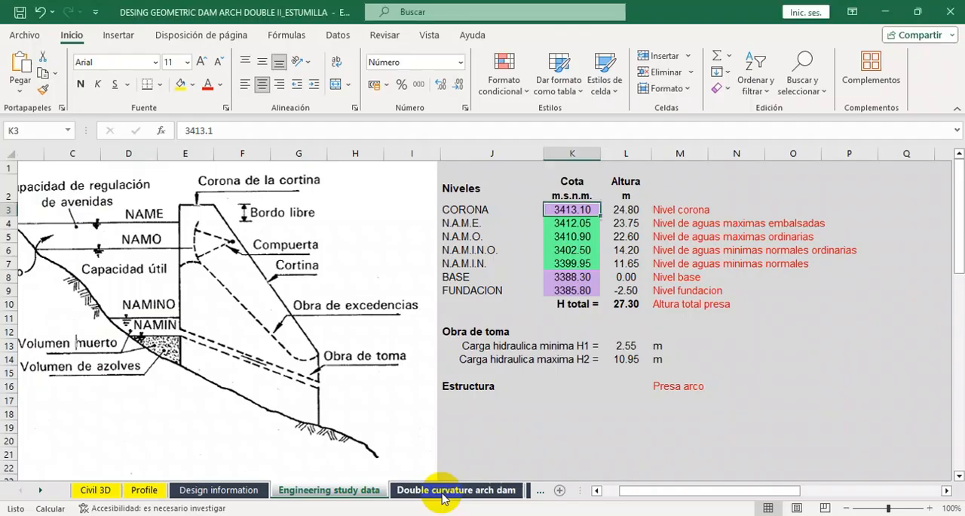
{"action": "left_click", "coordinate": [562, 291]}
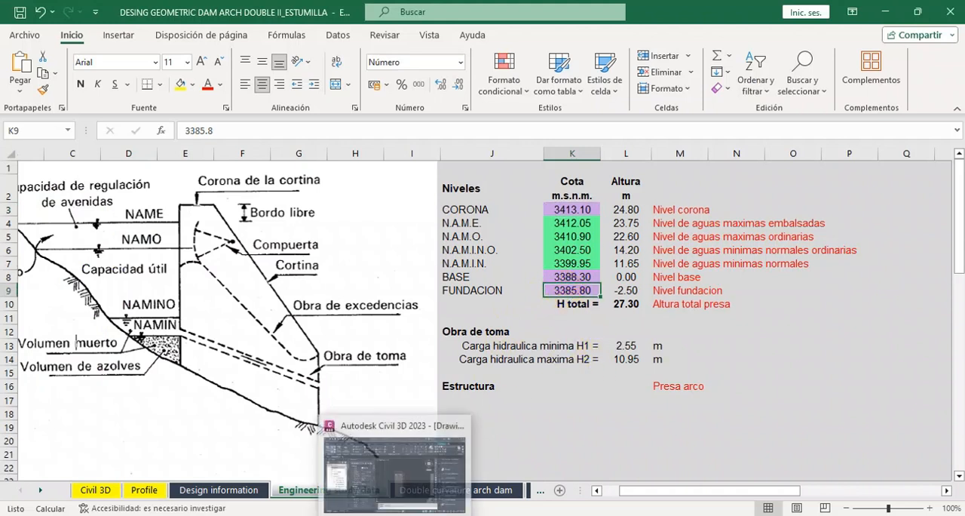
{"action": "left_click", "coordinate": [400, 463]}
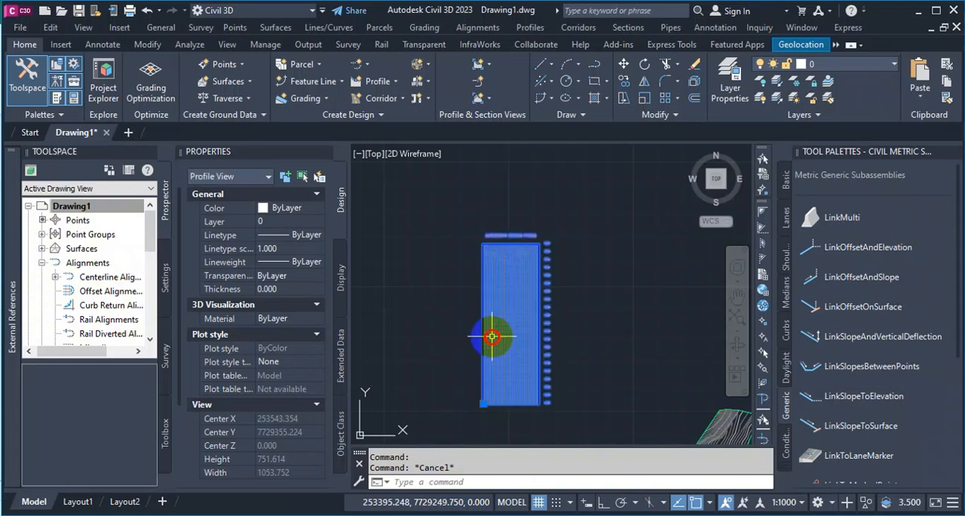
Add a station-elevation label to the middle profile view at station 0 and elevation 3385.80.
{"action": "left_click", "coordinate": [490, 339]}
{"action": "left_click", "coordinate": [96, 106]}
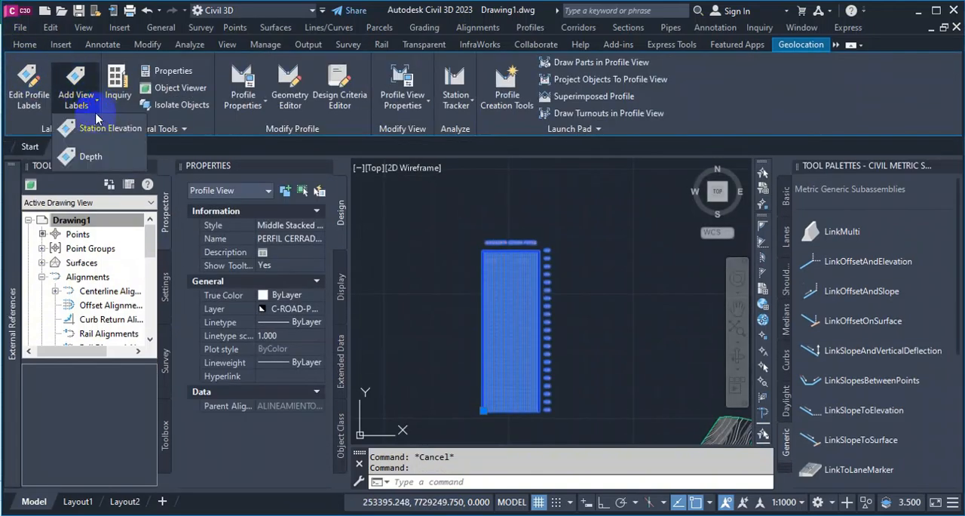
{"action": "left_click", "coordinate": [105, 126]}
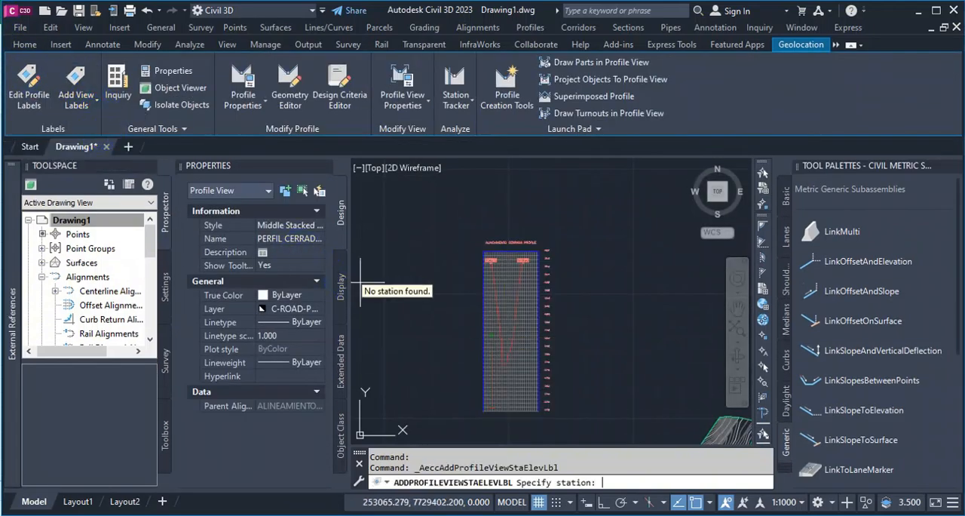
{"action": "type", "text": "0"}
{"action": "key", "text": "Return"}
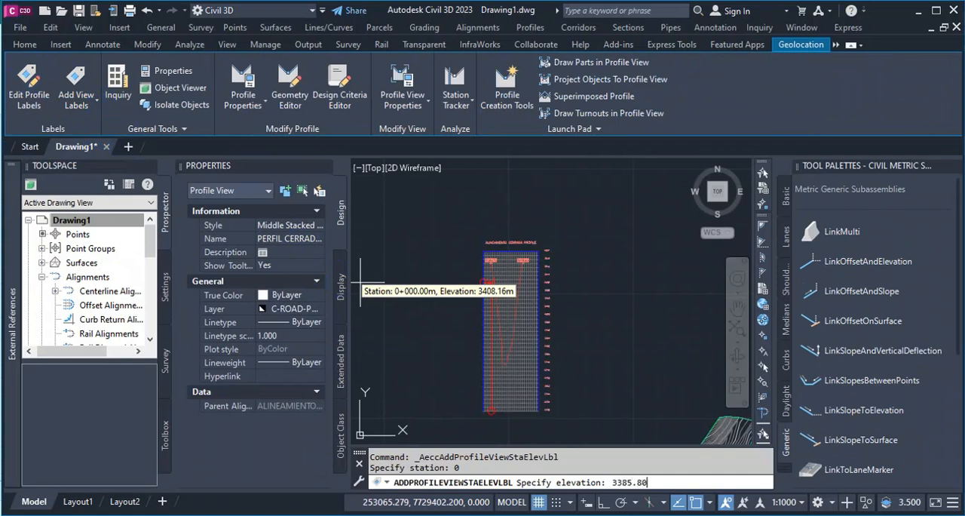
{"action": "type", "text": "3385.80"}
{"action": "key", "text": "Return"}
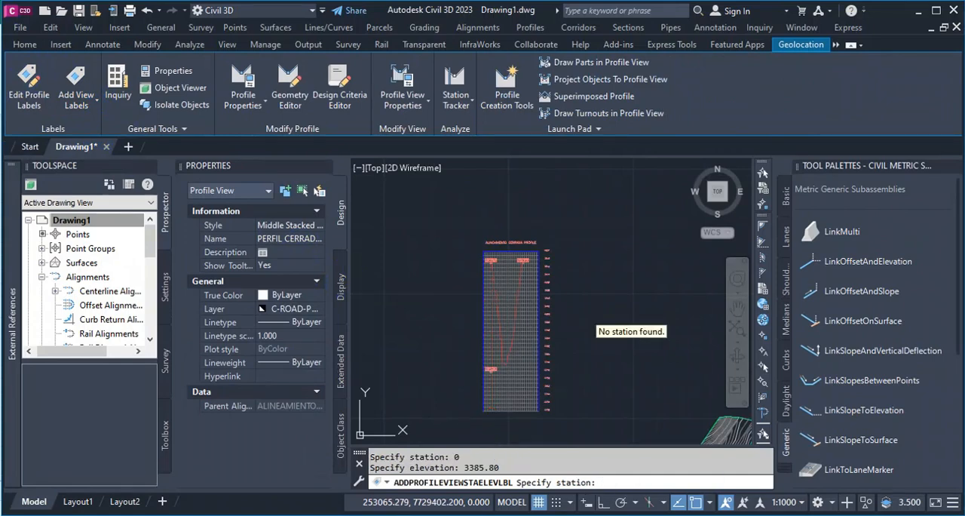
Add another station-elevation label at station 80.85 and elevation 3385.80, and end the labelling command.
{"action": "type", "text": "80.85"}
{"action": "key", "text": "Return"}
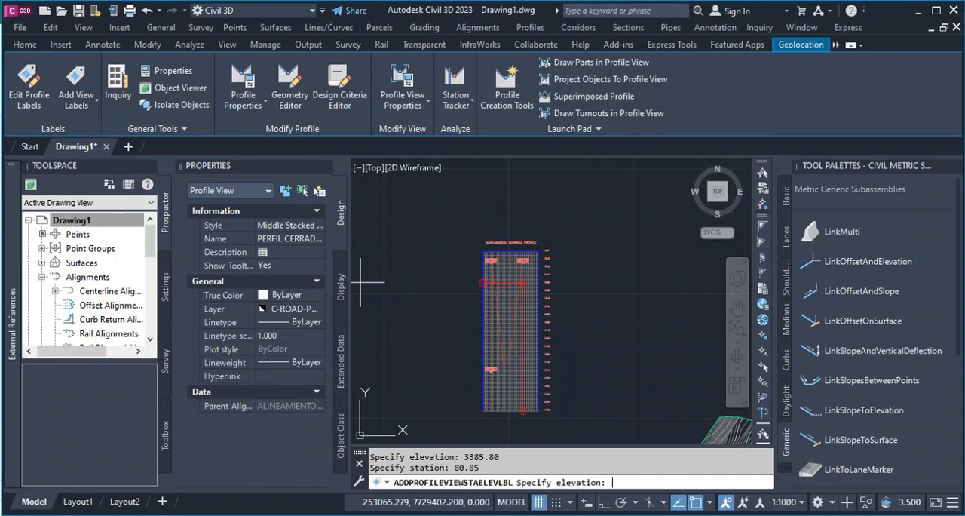
{"action": "type", "text": "3385.80"}
{"action": "key", "text": "Return"}
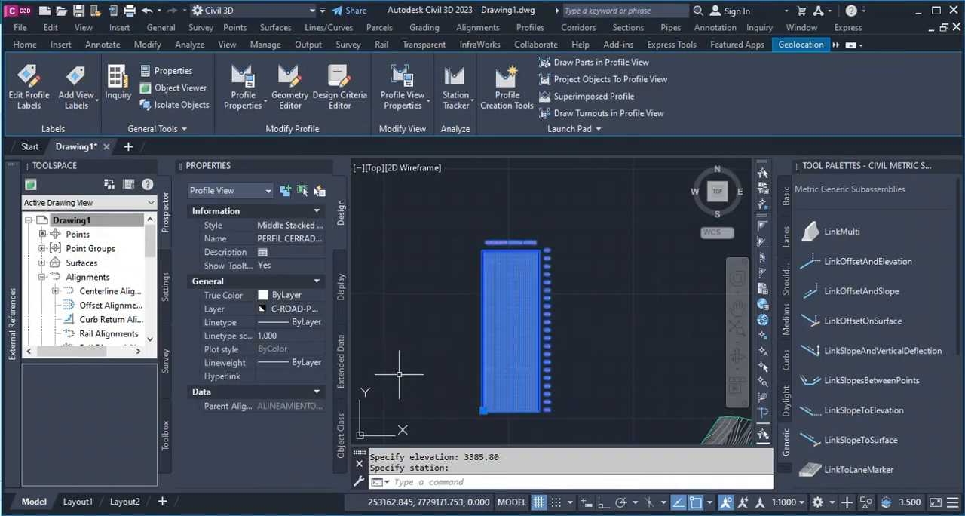
{"action": "key", "text": "Escape"}
Draw a crest-level polyline joining the markers of the two 3413.10 elevation labels in the middle profile view.
{"action": "scroll", "coordinate": [498, 375], "scroll_direction": "up", "scroll_amount": 10}
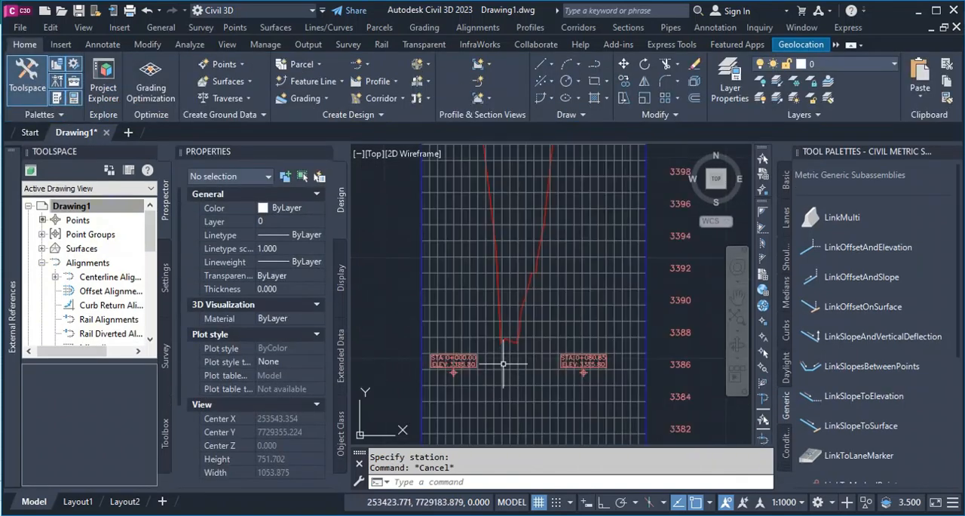
{"action": "scroll", "coordinate": [499, 376], "scroll_direction": "down", "scroll_amount": 6}
{"action": "scroll", "coordinate": [524, 378], "scroll_direction": "up", "scroll_amount": 4}
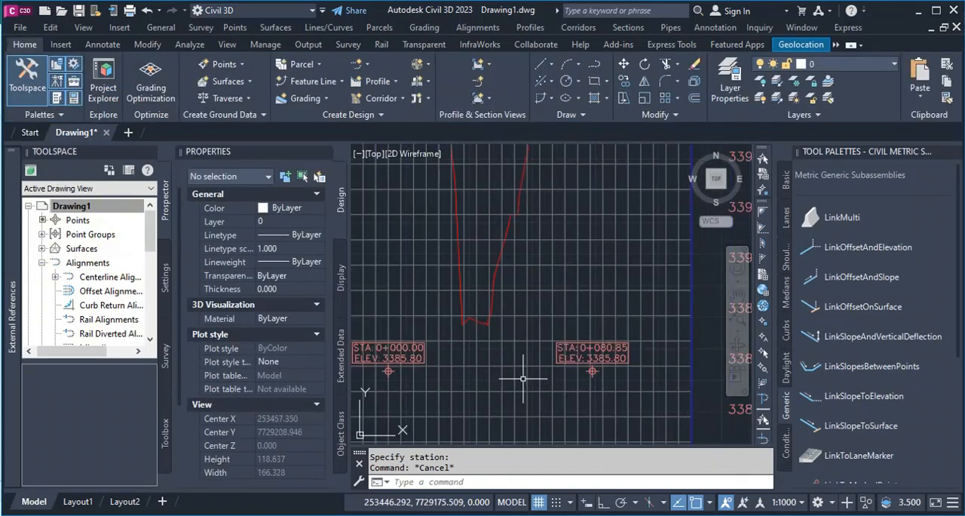
{"action": "scroll", "coordinate": [524, 378], "scroll_direction": "down", "scroll_amount": 6}
{"action": "scroll", "coordinate": [479, 181], "scroll_direction": "up", "scroll_amount": 5}
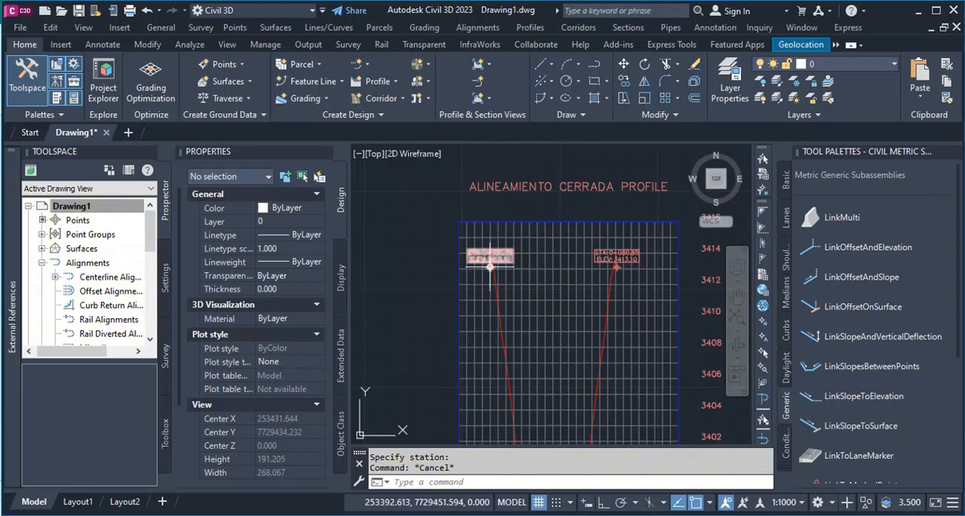
{"action": "scroll", "coordinate": [494, 270], "scroll_direction": "up", "scroll_amount": 3}
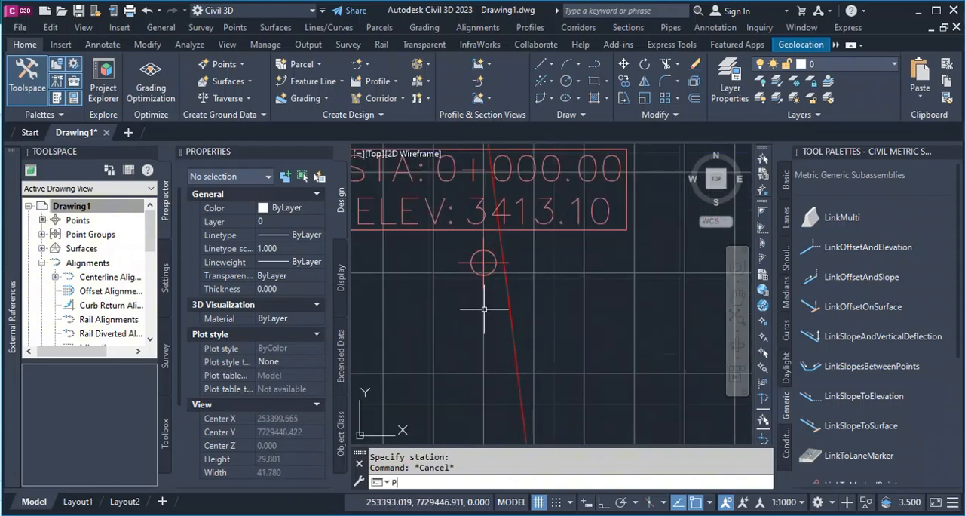
{"action": "type", "text": "L"}
{"action": "key", "text": "Return"}
{"action": "left_click", "coordinate": [483, 263]}
{"action": "scroll", "coordinate": [429, 299], "scroll_direction": "down", "scroll_amount": 5}
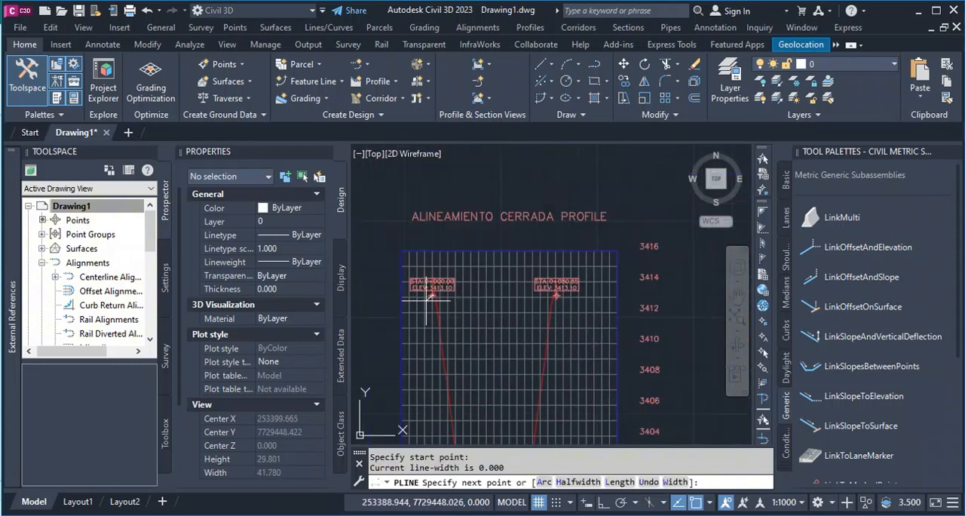
{"action": "scroll", "coordinate": [539, 295], "scroll_direction": "up", "scroll_amount": 8}
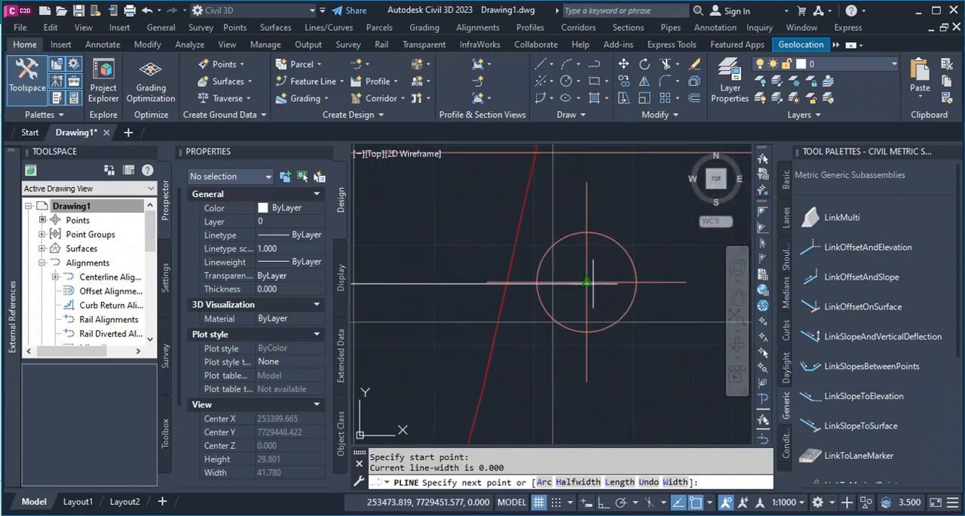
{"action": "left_click", "coordinate": [585, 282]}
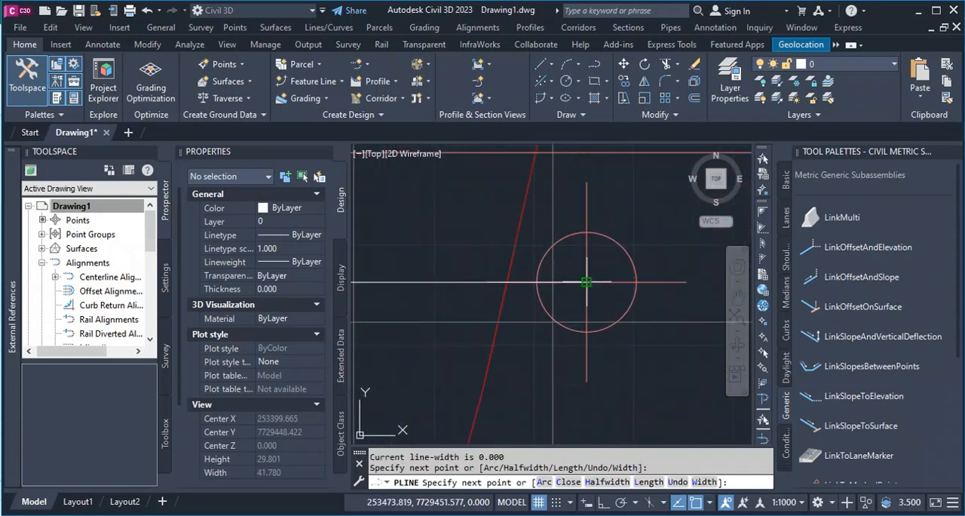
{"action": "key", "text": "Return"}
Draw a foundation-level polyline joining the markers of the two 3385.80 elevation labels.
{"action": "scroll", "coordinate": [600, 259], "scroll_direction": "down", "scroll_amount": 6}
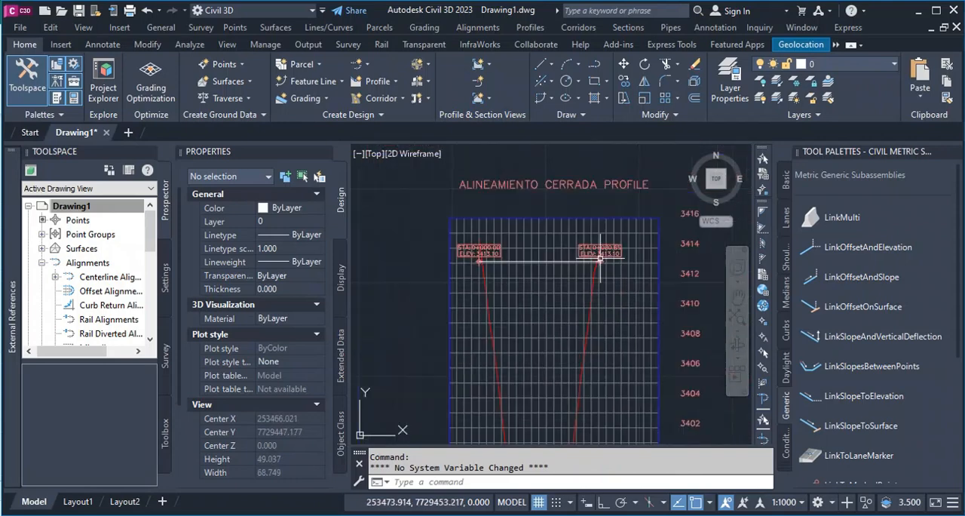
{"action": "scroll", "coordinate": [575, 276], "scroll_direction": "down", "scroll_amount": 2}
{"action": "scroll", "coordinate": [550, 337], "scroll_direction": "down", "scroll_amount": 4}
{"action": "scroll", "coordinate": [545, 410], "scroll_direction": "up", "scroll_amount": 4}
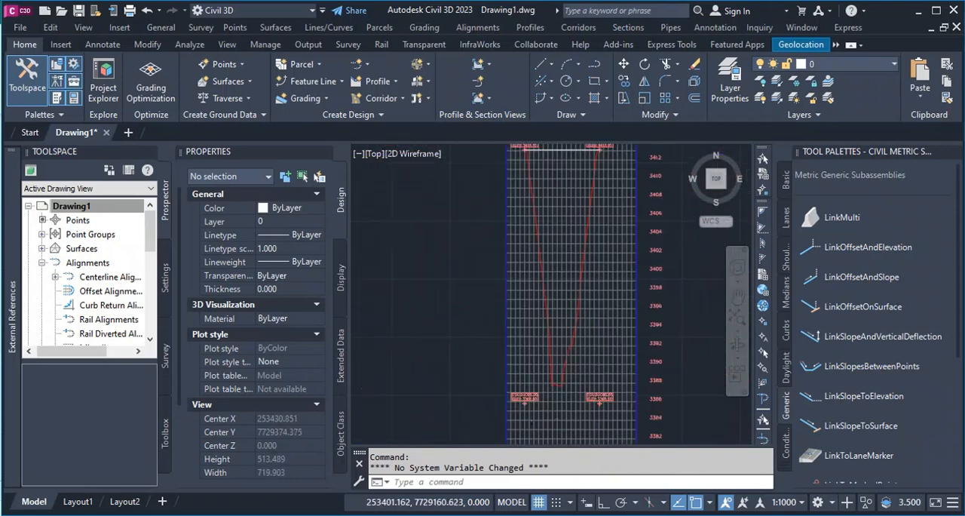
{"action": "scroll", "coordinate": [529, 406], "scroll_direction": "up", "scroll_amount": 8}
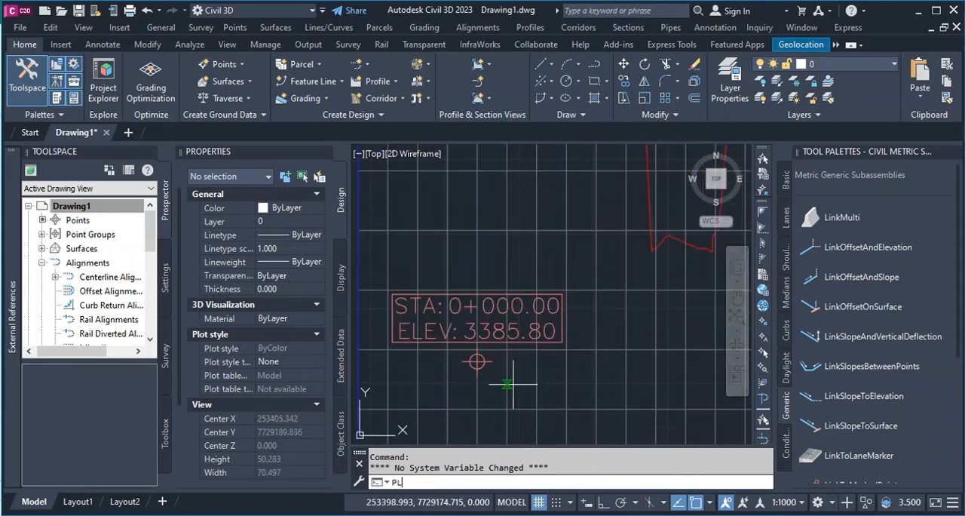
{"action": "key", "text": "Return"}
{"action": "scroll", "coordinate": [482, 366], "scroll_direction": "up", "scroll_amount": 5}
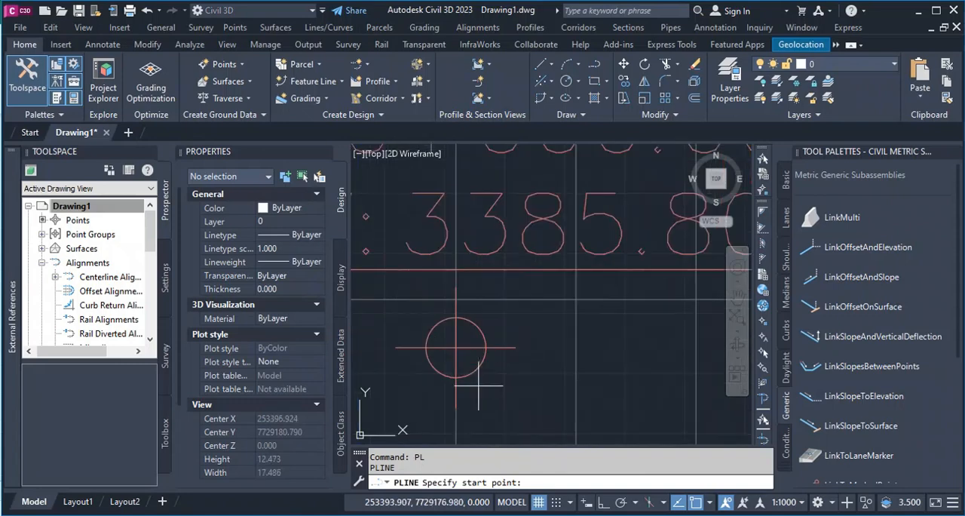
{"action": "left_click", "coordinate": [455, 347]}
{"action": "scroll", "coordinate": [431, 346], "scroll_direction": "down", "scroll_amount": 7}
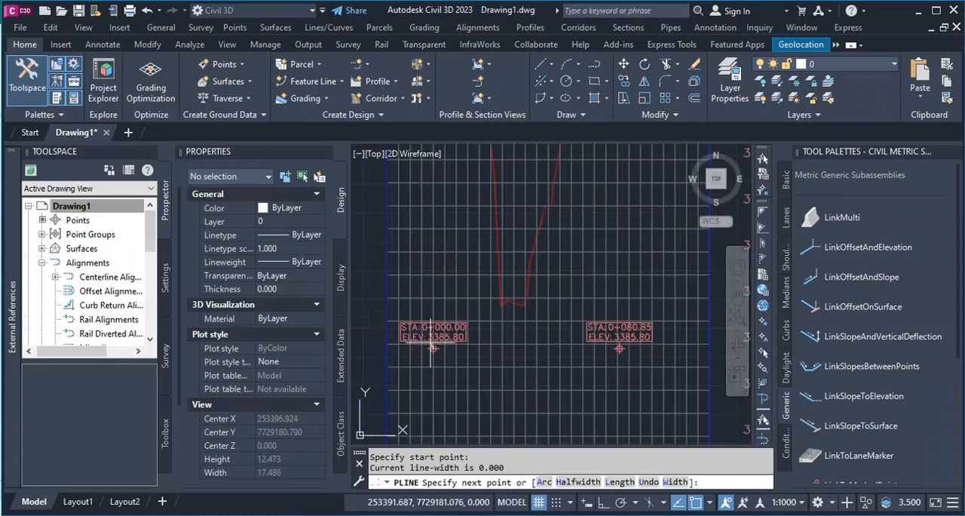
{"action": "scroll", "coordinate": [613, 352], "scroll_direction": "up", "scroll_amount": 9}
{"action": "left_click", "coordinate": [592, 343]}
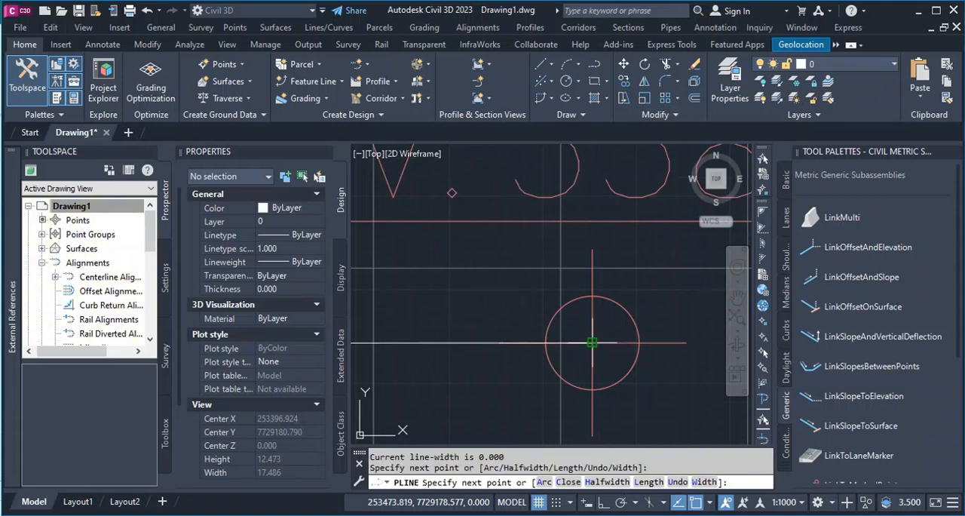
{"action": "key", "text": "Return"}
Inspect the crest-level polyline between the two upper labels, and clear the selection.
{"action": "scroll", "coordinate": [591, 343], "scroll_direction": "down", "scroll_amount": 16}
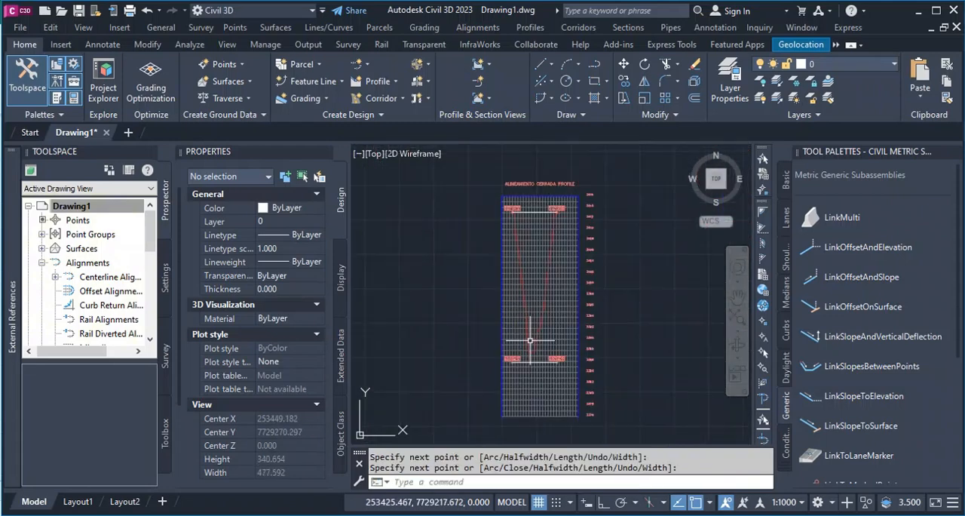
{"action": "scroll", "coordinate": [527, 250], "scroll_direction": "up", "scroll_amount": 5}
{"action": "scroll", "coordinate": [520, 326], "scroll_direction": "up", "scroll_amount": 2}
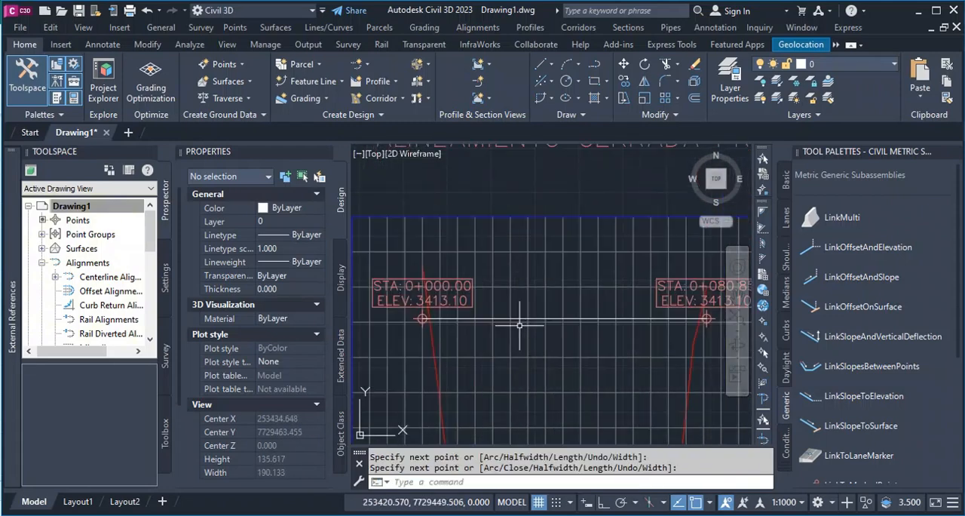
{"action": "left_click", "coordinate": [526, 319]}
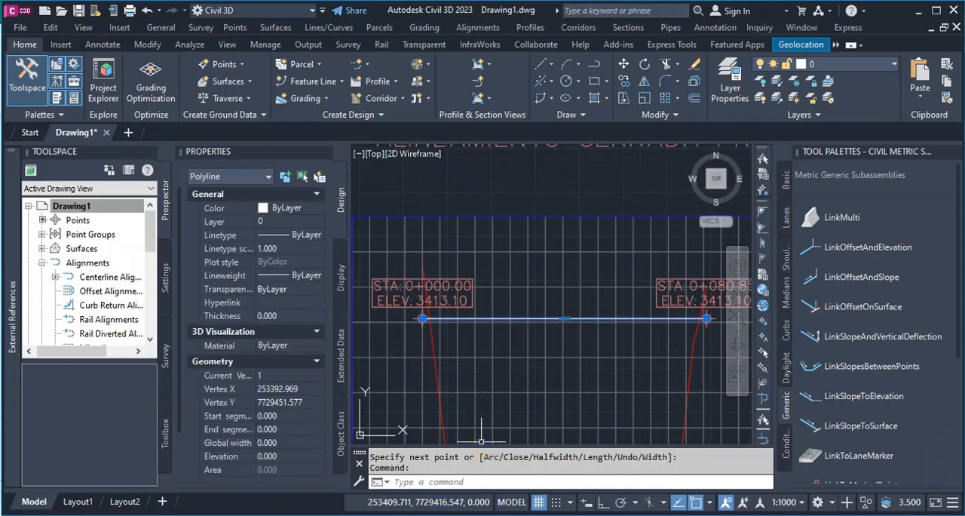
{"action": "key", "text": "Escape"}
Switch to Excel to review the definitions of H, L1 and L2 in the Design information sheet, and return to Civil 3D.
{"action": "left_click", "coordinate": [422, 485]}
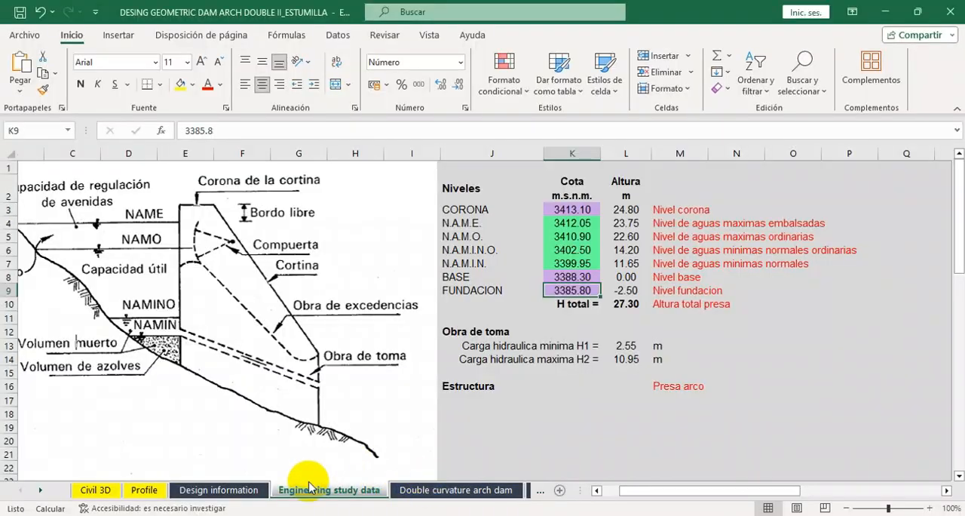
{"action": "left_click", "coordinate": [219, 492]}
{"action": "scroll", "coordinate": [273, 367], "scroll_direction": "up", "scroll_amount": 20}
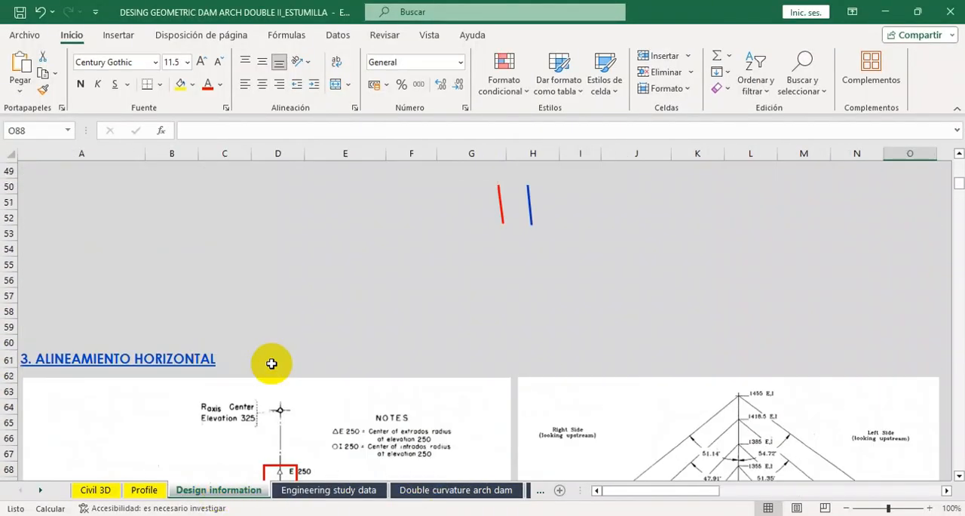
{"action": "scroll", "coordinate": [266, 351], "scroll_direction": "up", "scroll_amount": 4}
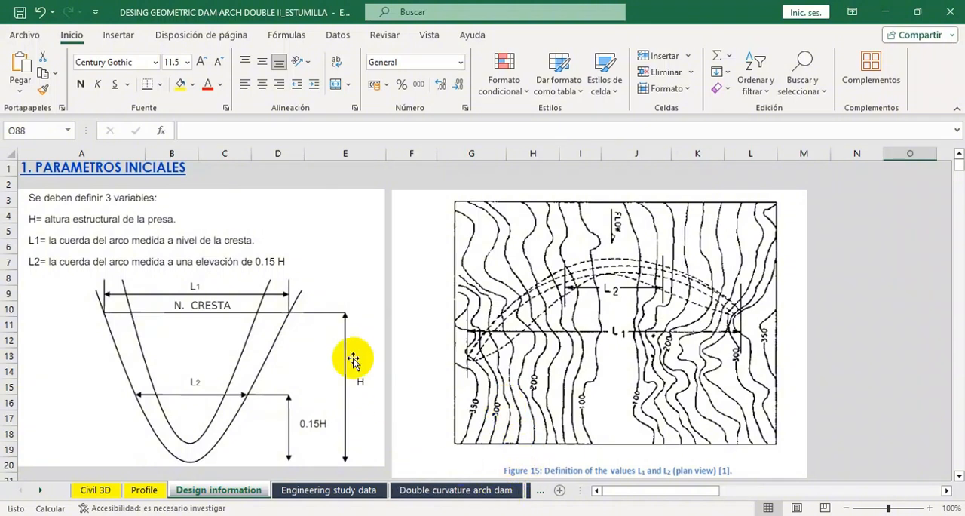
{"action": "scroll", "coordinate": [353, 360], "scroll_direction": "down", "scroll_amount": 1}
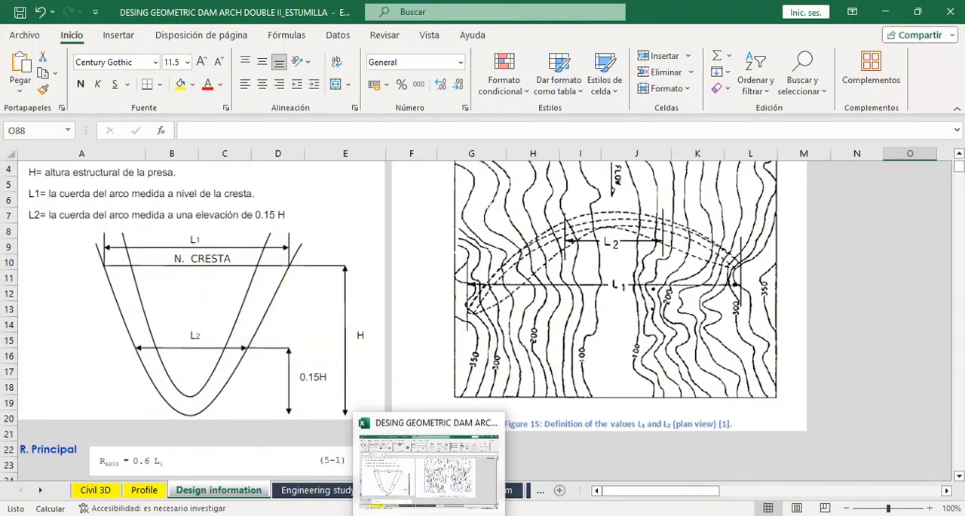
{"action": "mouse_move", "coordinate": [395, 515]}
{"action": "left_click", "coordinate": [399, 497]}
Examine the crest line's end at station 0+080.85 and the foundation line in the middle profile view.
{"action": "scroll", "coordinate": [495, 399], "scroll_direction": "down", "scroll_amount": 3}
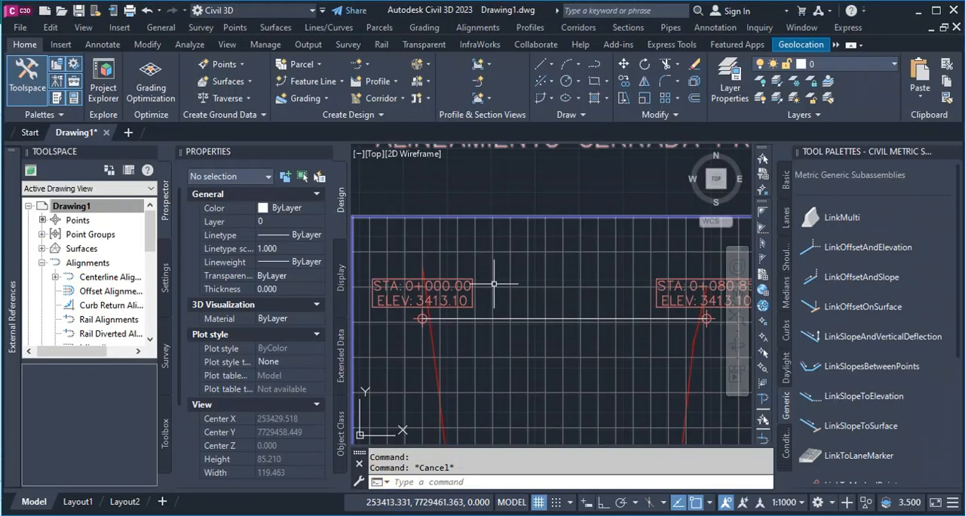
{"action": "scroll", "coordinate": [621, 307], "scroll_direction": "up", "scroll_amount": 4}
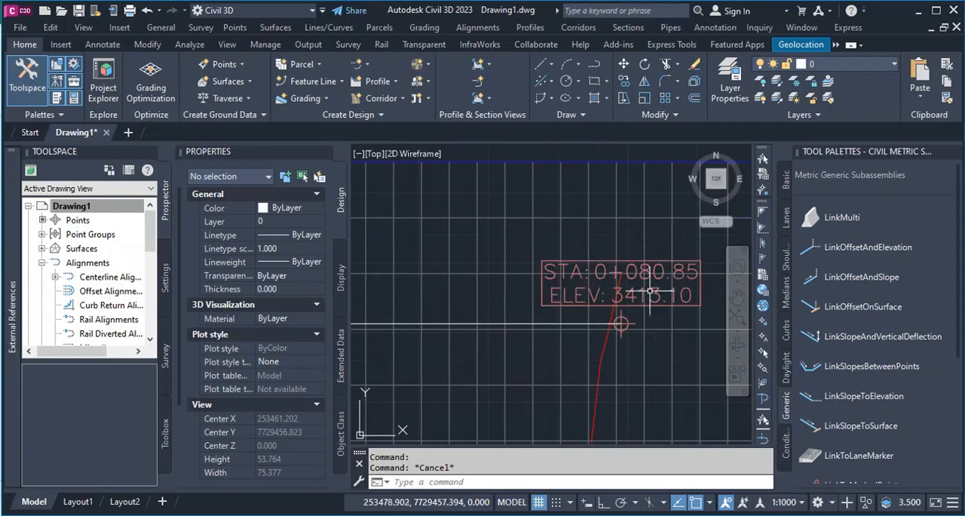
{"action": "scroll", "coordinate": [621, 323], "scroll_direction": "down", "scroll_amount": 10}
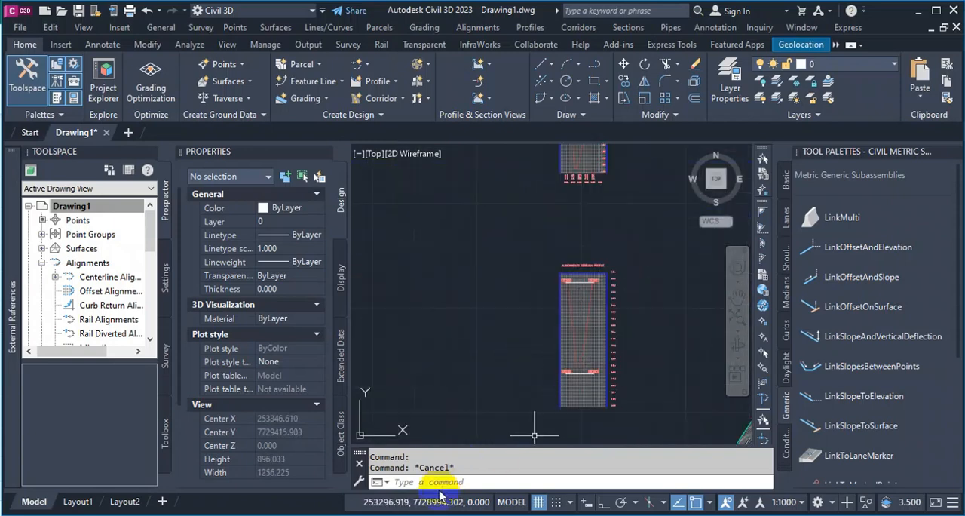
{"action": "scroll", "coordinate": [578, 295], "scroll_direction": "up", "scroll_amount": 8}
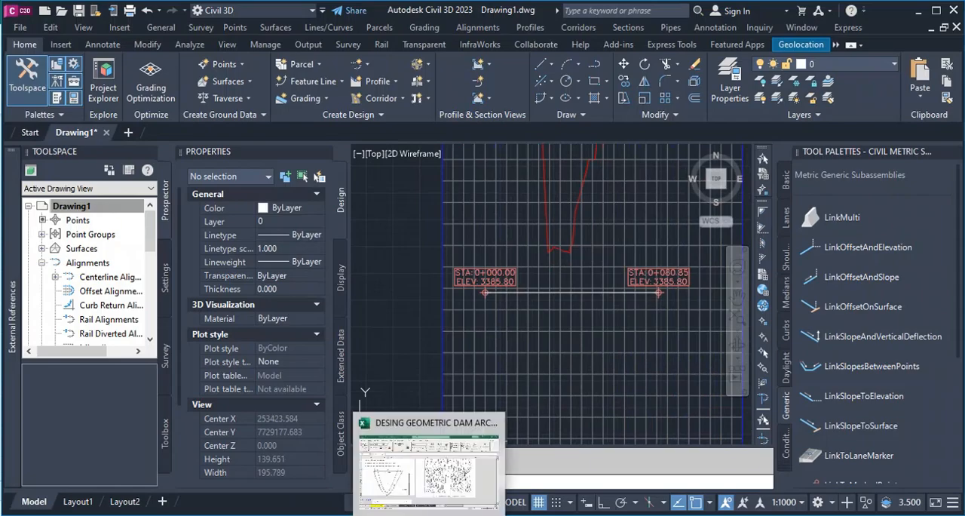
Switch to Excel and calculate 0.15 times H total (L10) in cell L18 of the Engineering study data sheet.
{"action": "left_click", "coordinate": [430, 466]}
{"action": "scroll", "coordinate": [162, 308], "scroll_direction": "down", "scroll_amount": 1}
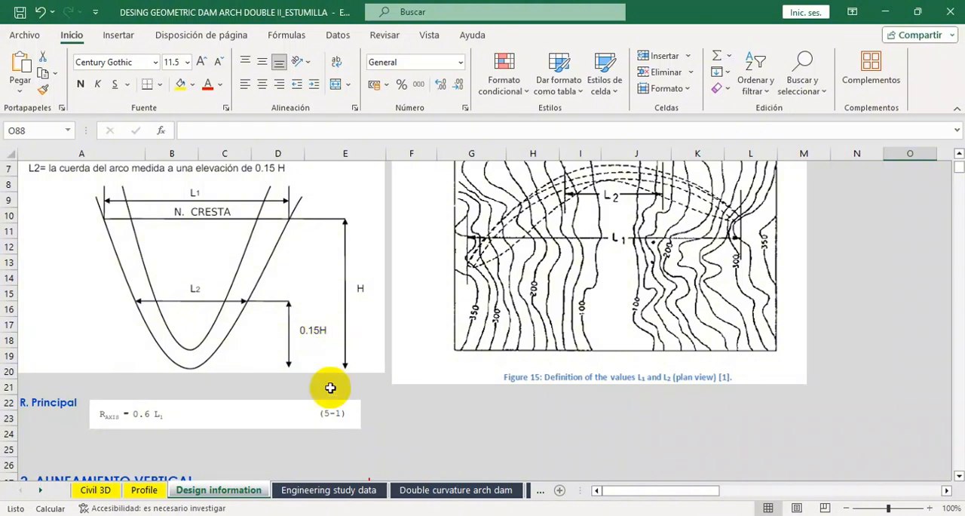
{"action": "left_click", "coordinate": [369, 491]}
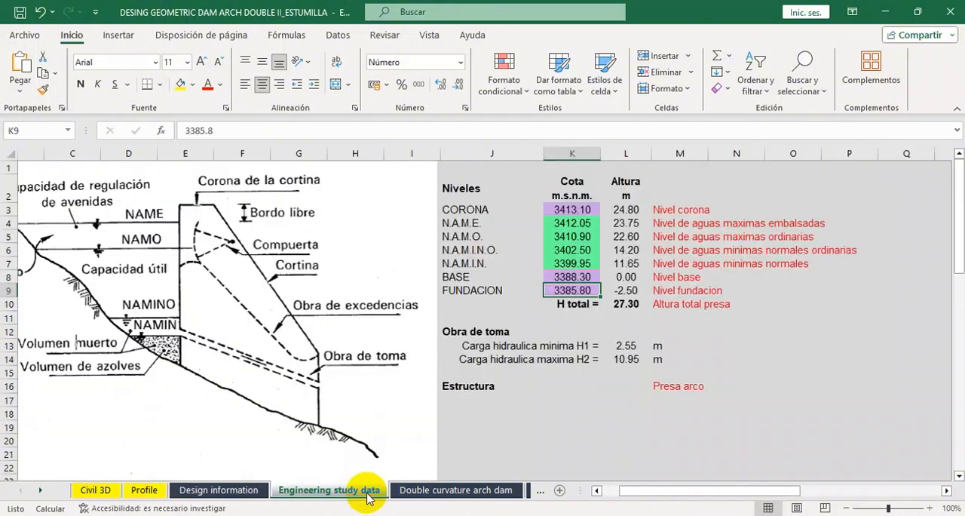
{"action": "left_click", "coordinate": [631, 304]}
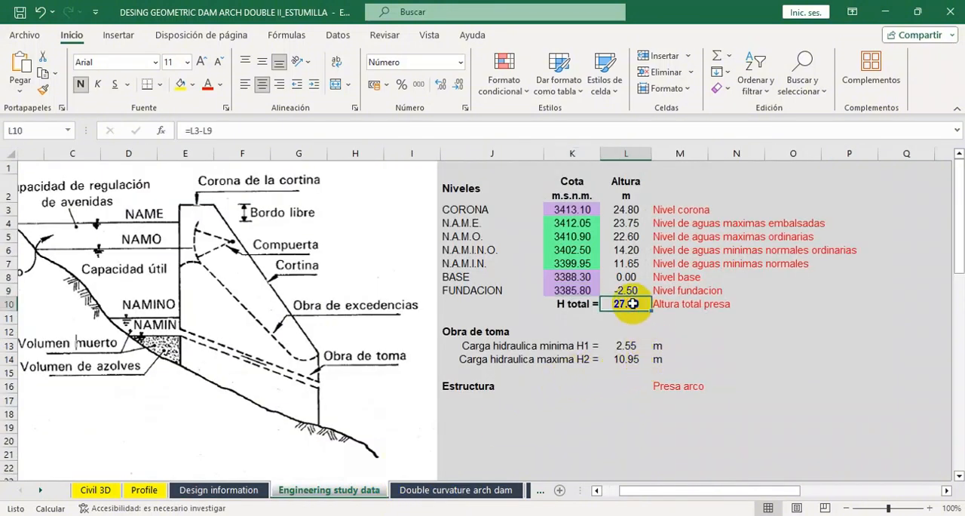
{"action": "left_click", "coordinate": [630, 420]}
{"action": "type", "text": "+"}
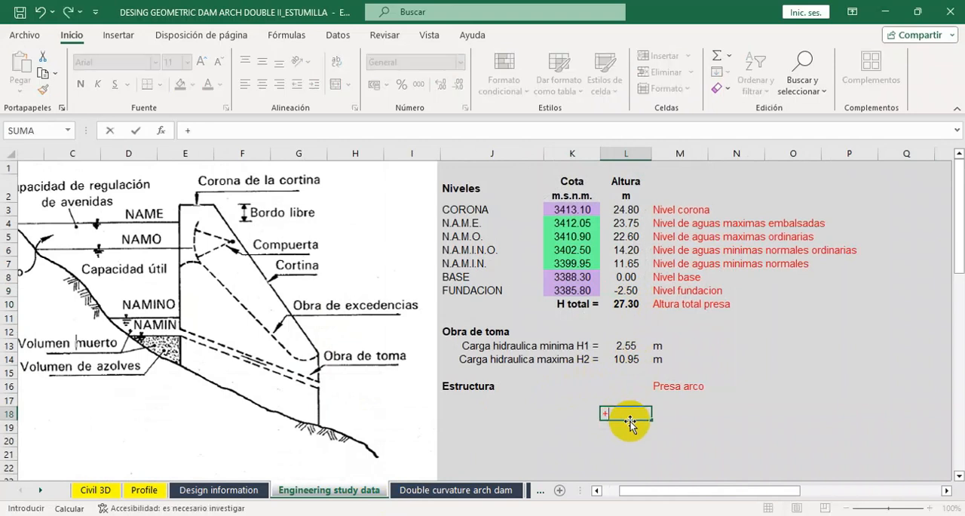
{"action": "type", "text": "0.15*"}
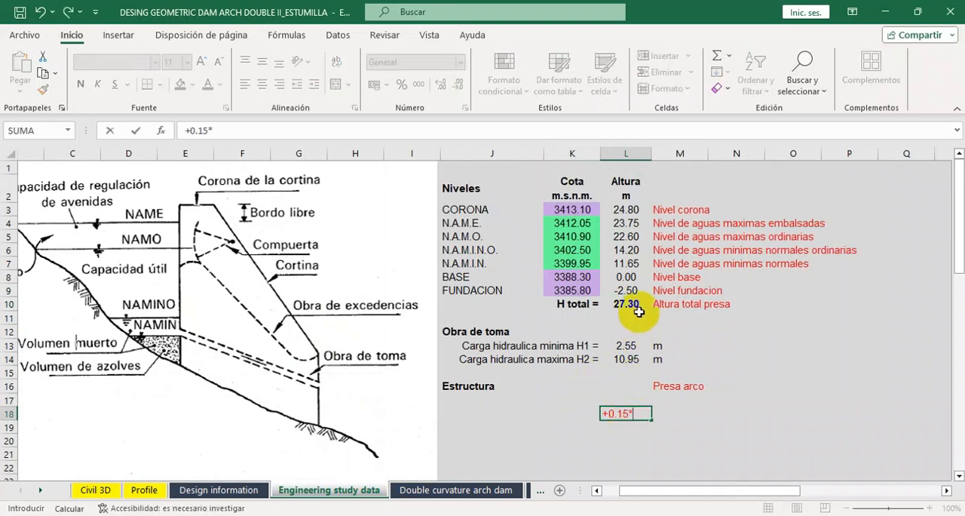
{"action": "left_click", "coordinate": [638, 310]}
{"action": "key", "text": "Return"}
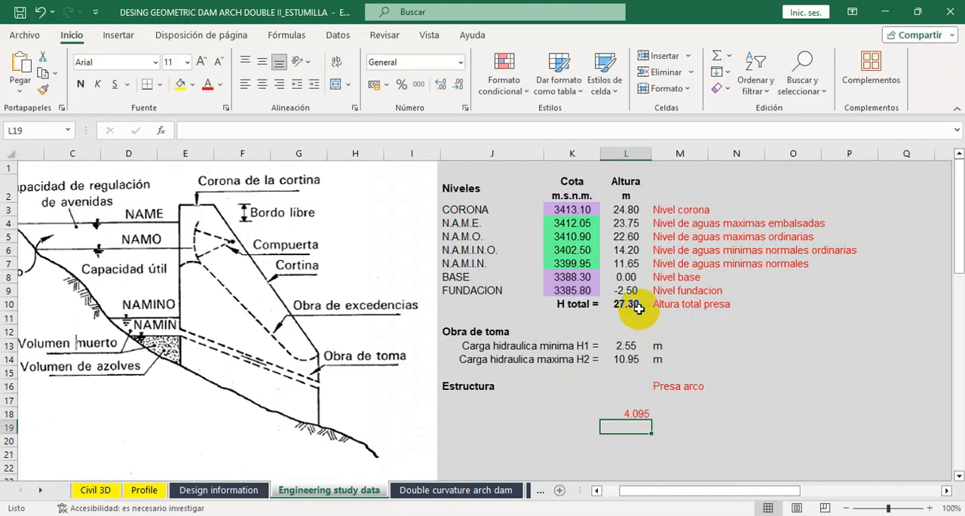
Multiply the 0.15H result in L18 by 10 in cell M18.
{"action": "left_click", "coordinate": [701, 413]}
{"action": "type", "text": "="}
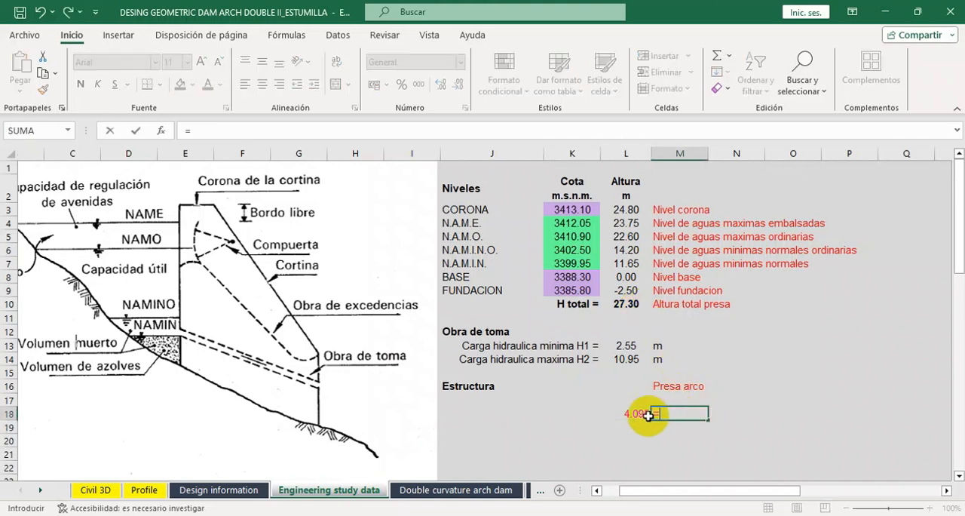
{"action": "left_click", "coordinate": [642, 415]}
{"action": "type", "text": "*10"}
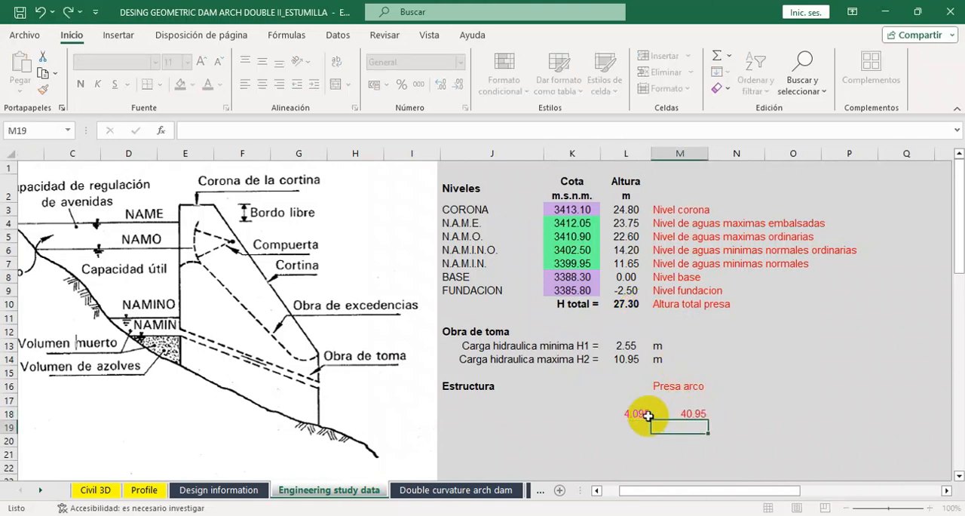
{"action": "key", "text": "Return"}
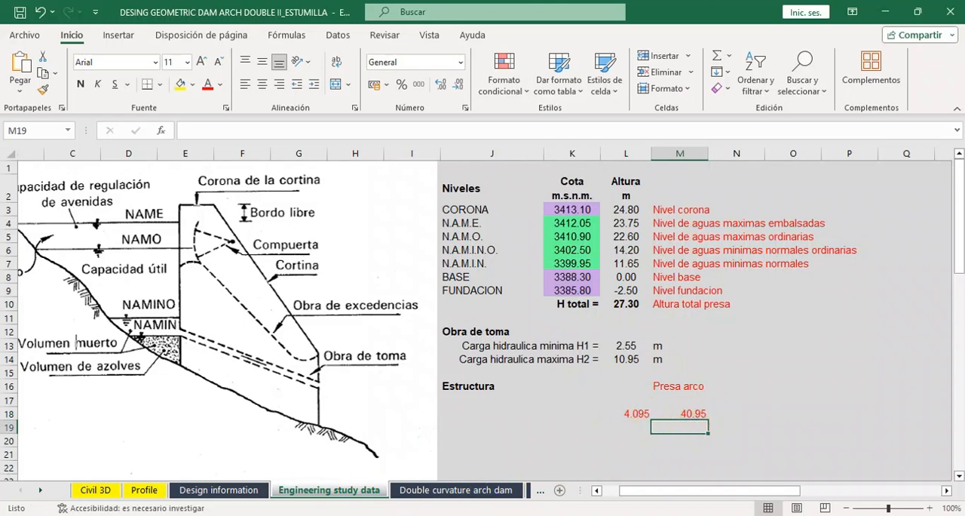
Return to Civil 3D and offset the foundation-level polyline upward by 40.95 in the profile view.
{"action": "left_click", "coordinate": [383, 486]}
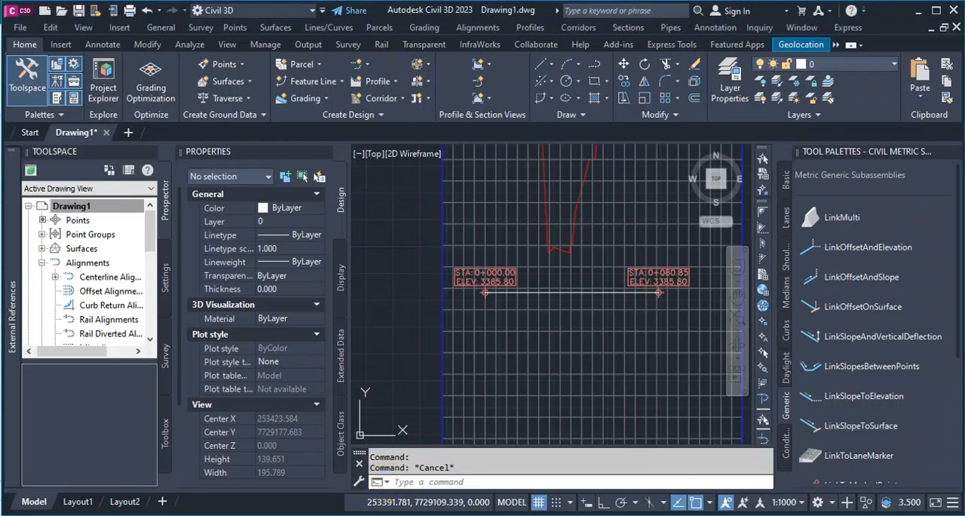
{"action": "left_click", "coordinate": [693, 89]}
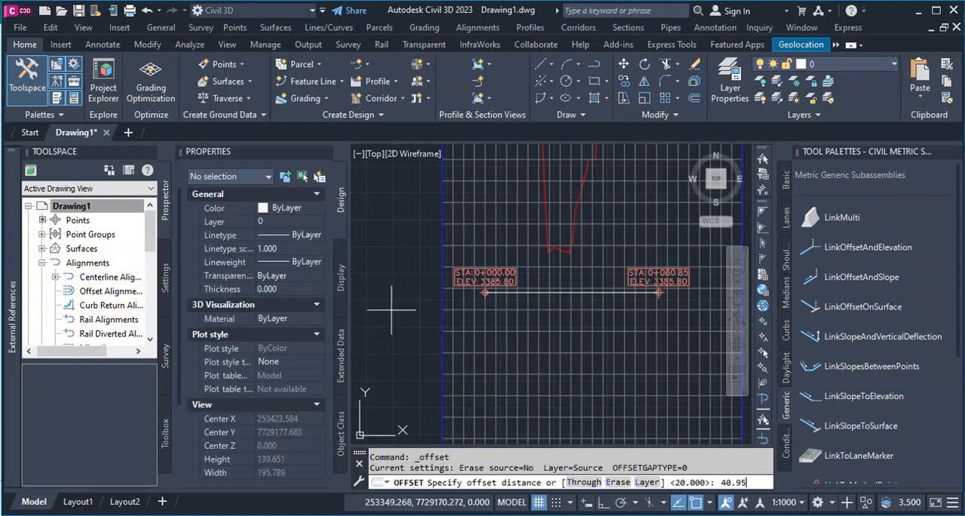
{"action": "key", "text": "Return"}
{"action": "scroll", "coordinate": [391, 309], "scroll_direction": "down", "scroll_amount": 2}
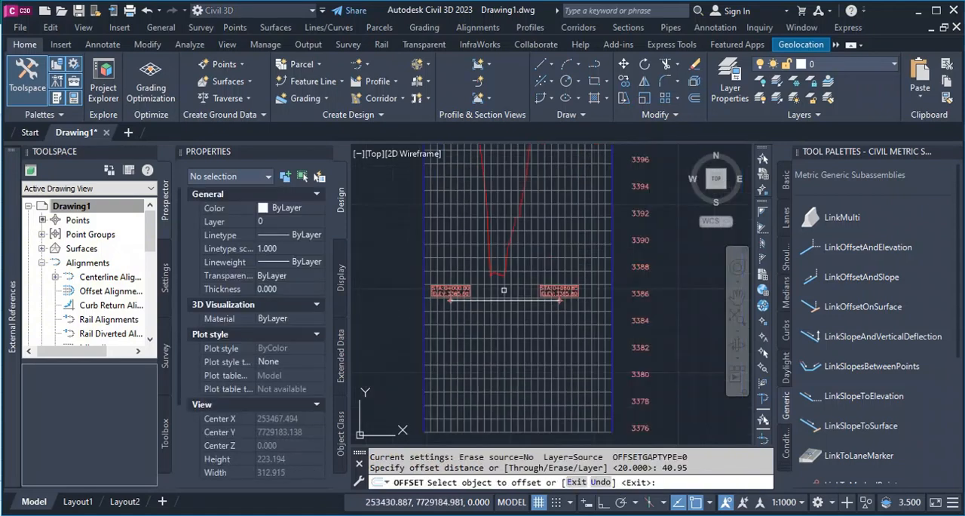
{"action": "left_click", "coordinate": [502, 300]}
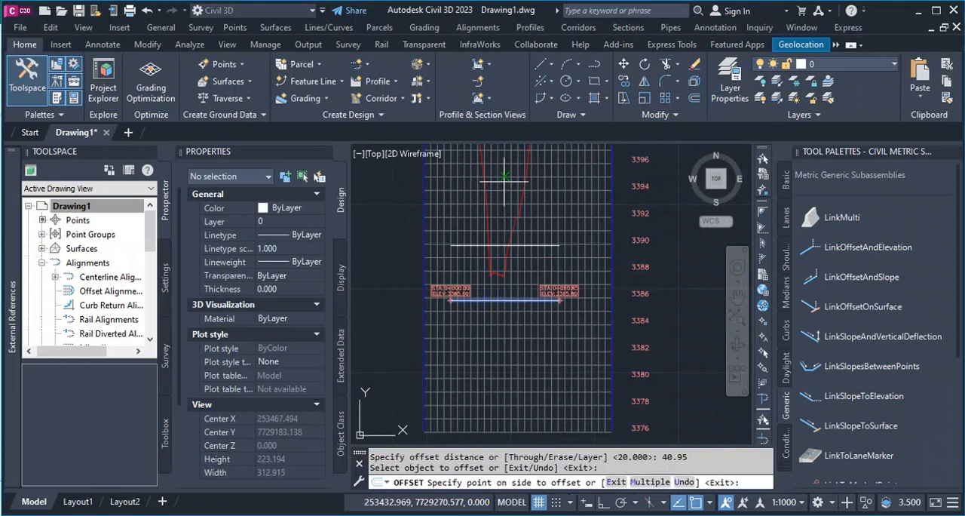
{"action": "left_click", "coordinate": [520, 260]}
{"action": "key", "text": "Escape"}
Select the existing ground profile, examine where it crosses the offset 0.15H line, and clear the selection.
{"action": "scroll", "coordinate": [531, 345], "scroll_direction": "down", "scroll_amount": 3}
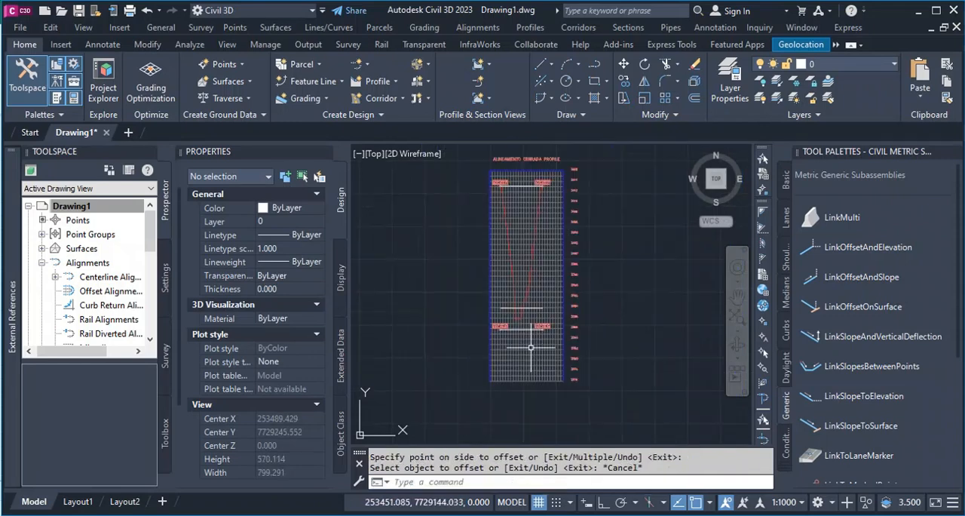
{"action": "scroll", "coordinate": [507, 221], "scroll_direction": "up", "scroll_amount": 5}
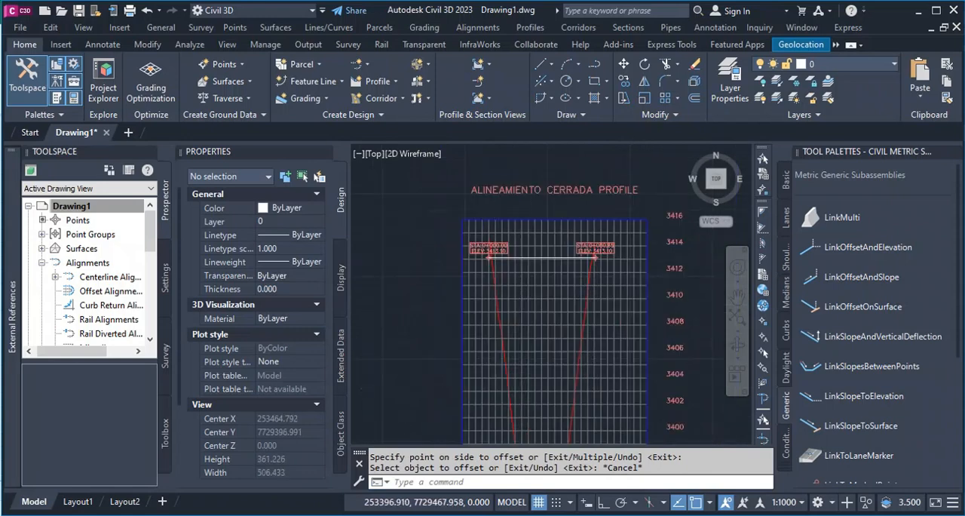
{"action": "left_click", "coordinate": [489, 318]}
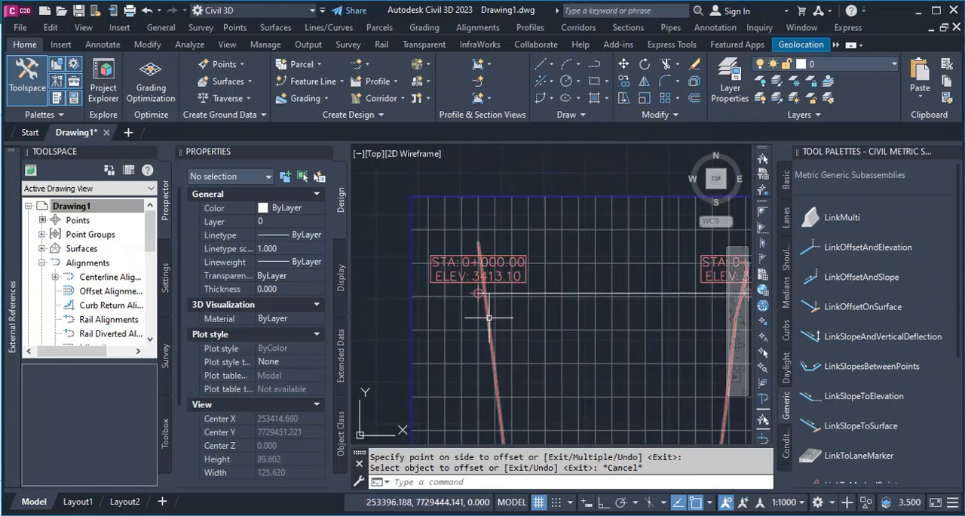
{"action": "scroll", "coordinate": [489, 317], "scroll_direction": "down", "scroll_amount": 4}
{"action": "scroll", "coordinate": [481, 302], "scroll_direction": "up", "scroll_amount": 5}
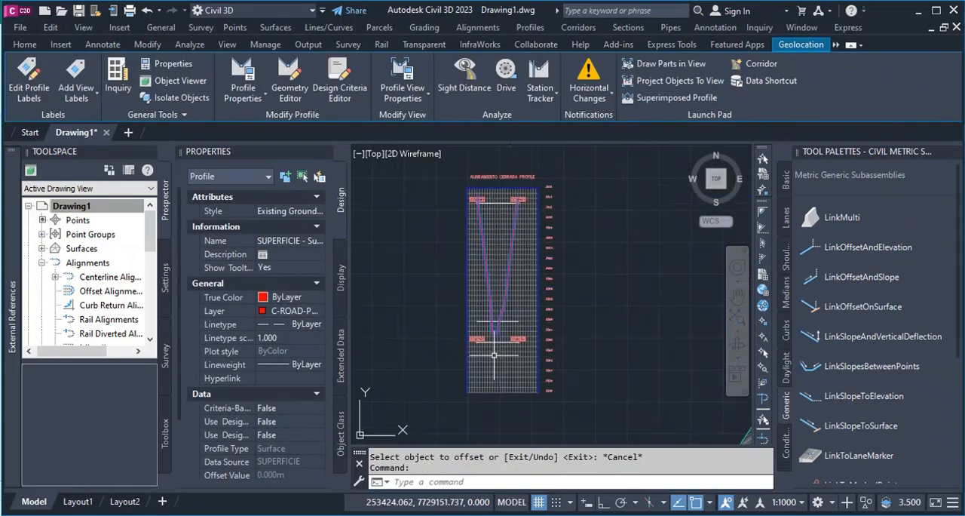
{"action": "scroll", "coordinate": [481, 302], "scroll_direction": "up", "scroll_amount": 2}
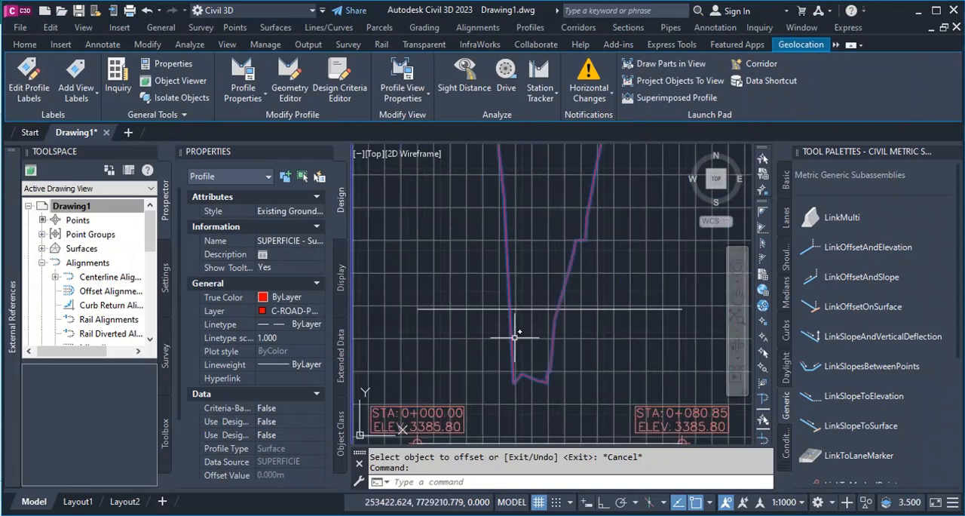
{"action": "scroll", "coordinate": [491, 346], "scroll_direction": "up", "scroll_amount": 2}
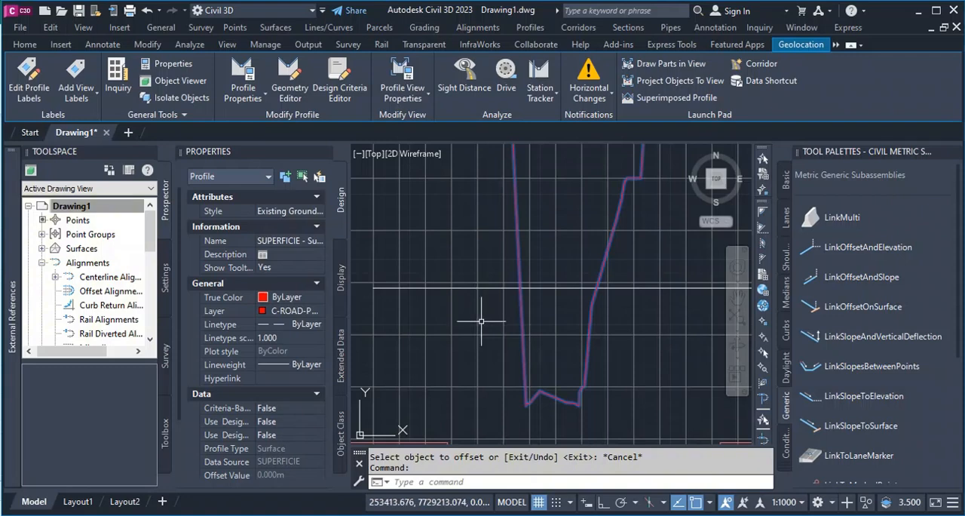
{"action": "scroll", "coordinate": [482, 322], "scroll_direction": "down", "scroll_amount": 2}
{"action": "scroll", "coordinate": [514, 322], "scroll_direction": "up", "scroll_amount": 2}
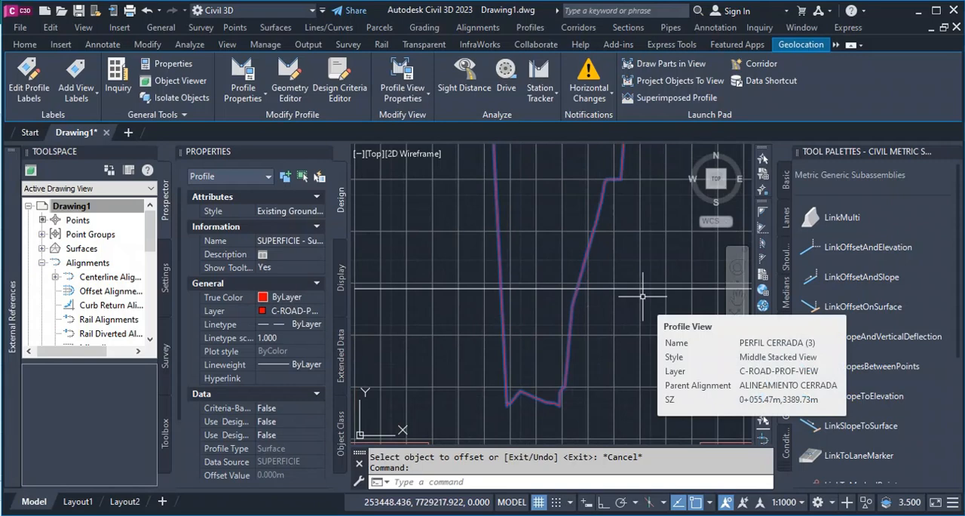
{"action": "key", "text": "Escape"}
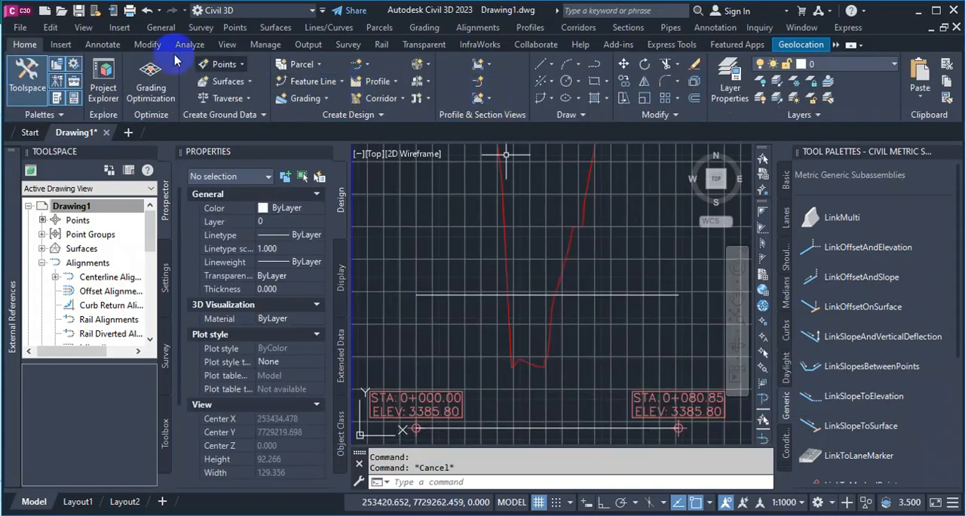
{"action": "left_click", "coordinate": [102, 44]}
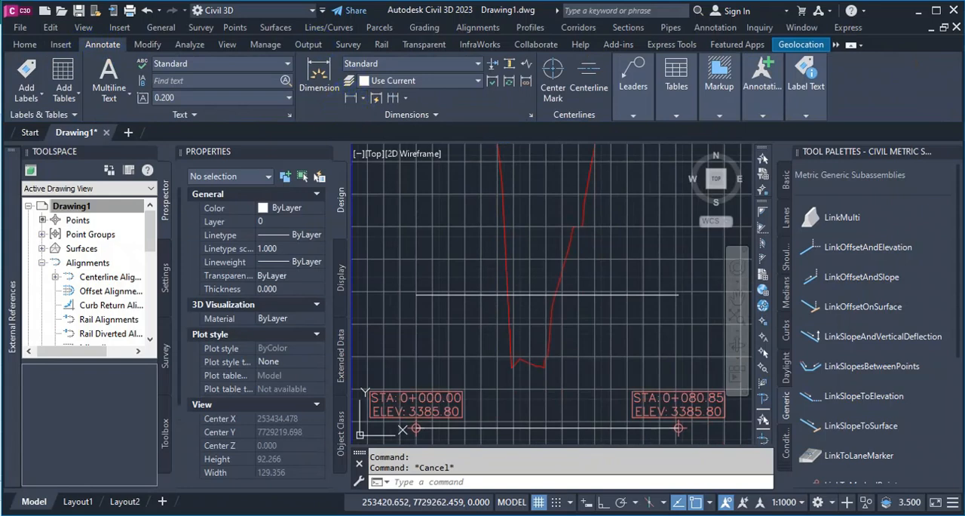
{"action": "left_click", "coordinate": [320, 75]}
{"action": "scroll", "coordinate": [470, 317], "scroll_direction": "up", "scroll_amount": 5}
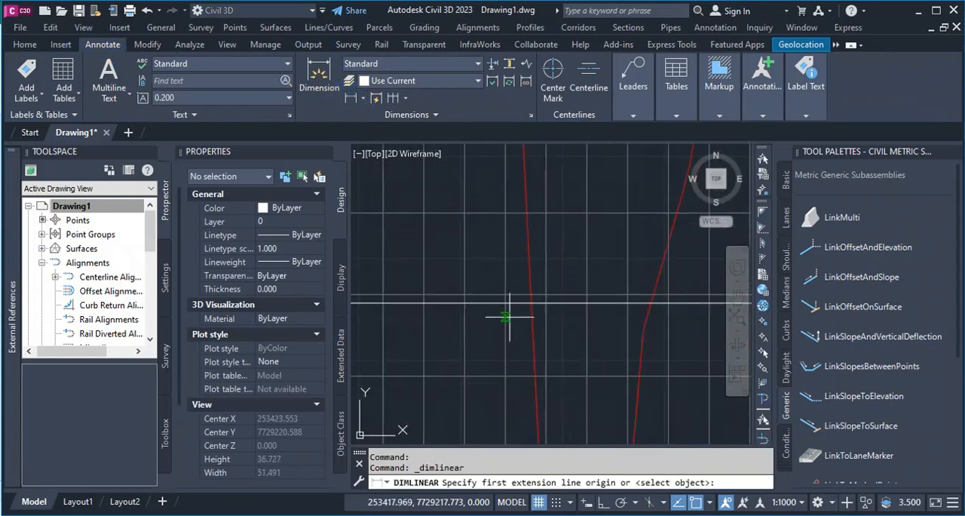
{"action": "left_click", "coordinate": [505, 303]}
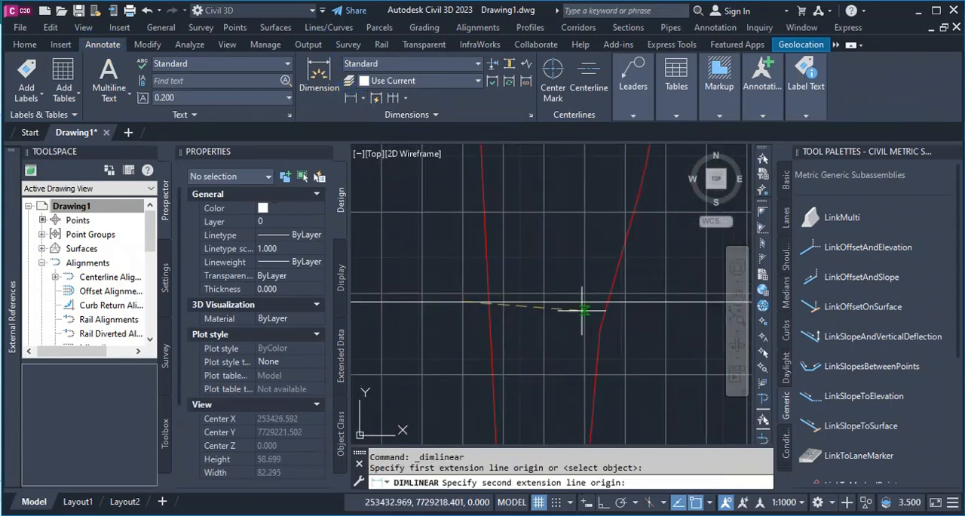
{"action": "left_click", "coordinate": [666, 302]}
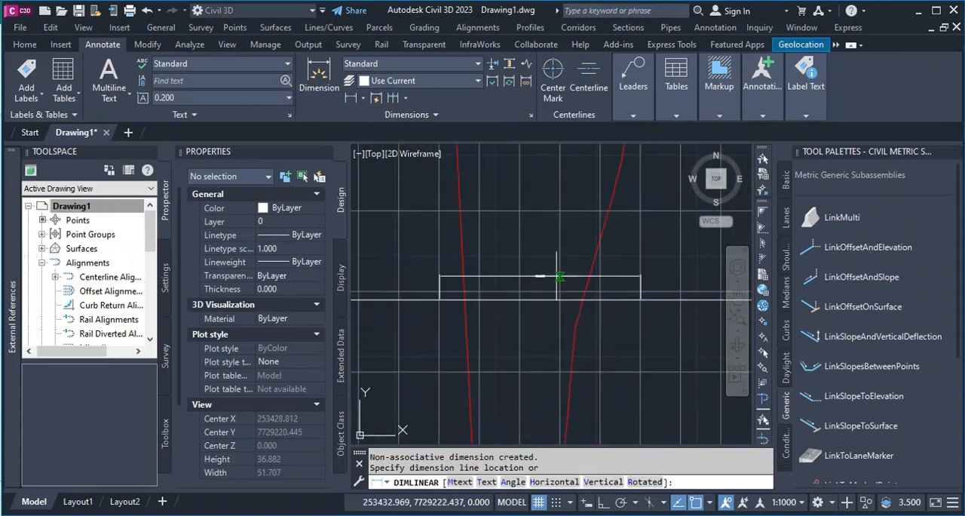
{"action": "scroll", "coordinate": [558, 276], "scroll_direction": "up", "scroll_amount": 4}
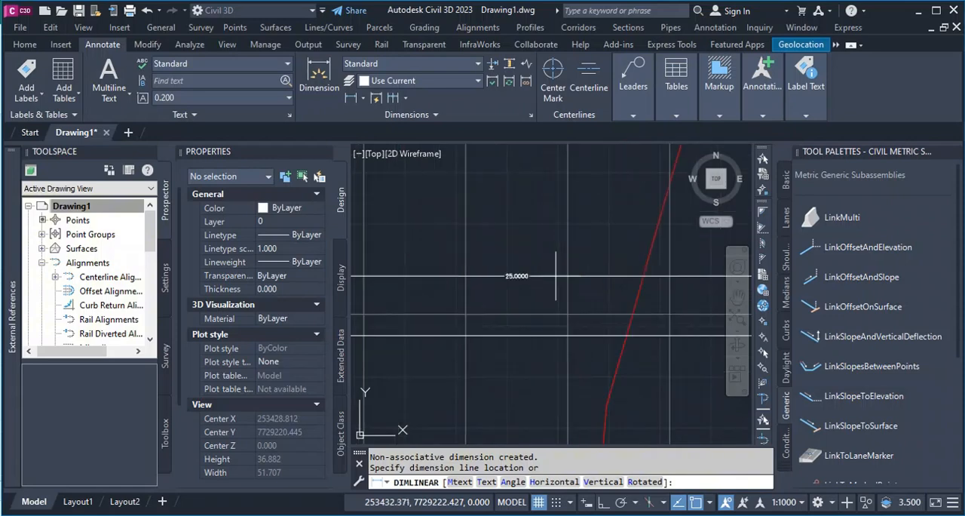
{"action": "scroll", "coordinate": [555, 276], "scroll_direction": "down", "scroll_amount": 4}
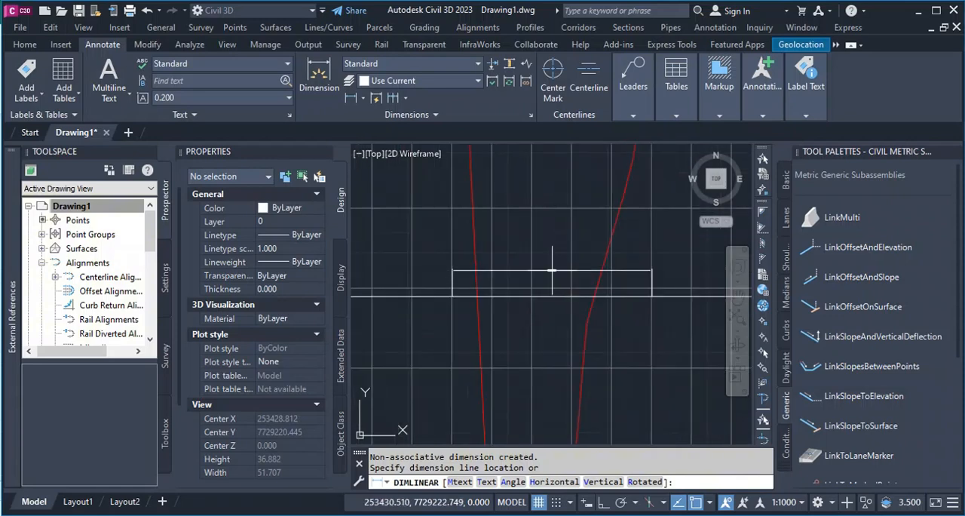
{"action": "key", "text": "Escape"}
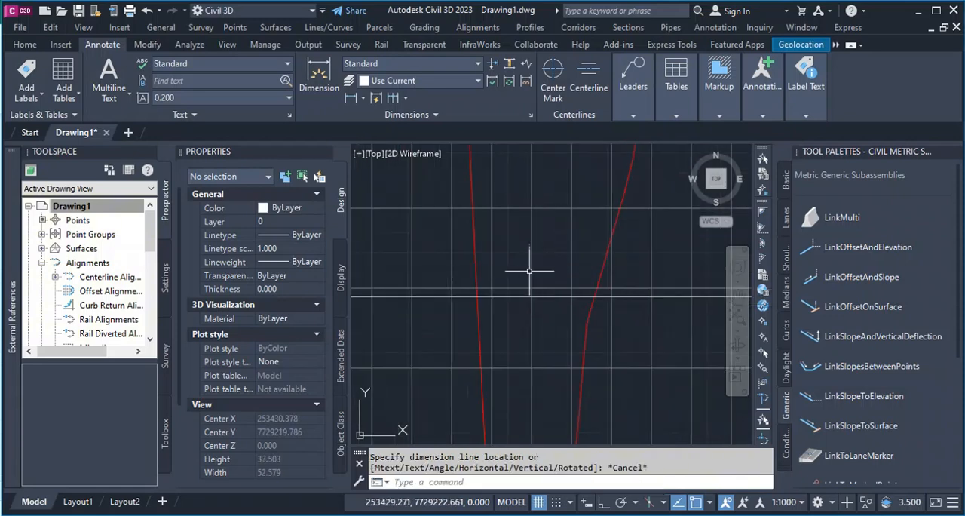
Add a horizontal linear dimension just above the 0.15H line, between grid-line crossings on either side of the ground profile.
{"action": "left_click", "coordinate": [319, 81]}
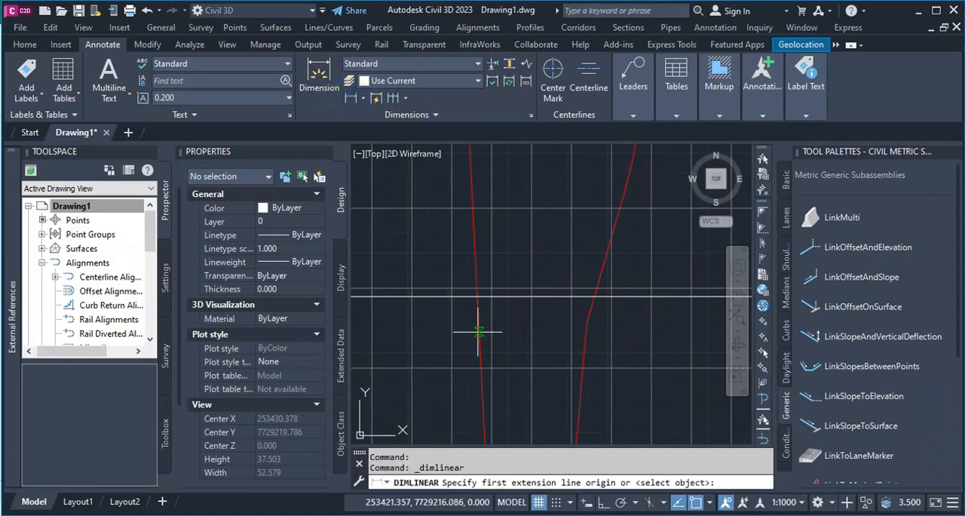
{"action": "left_click", "coordinate": [412, 296]}
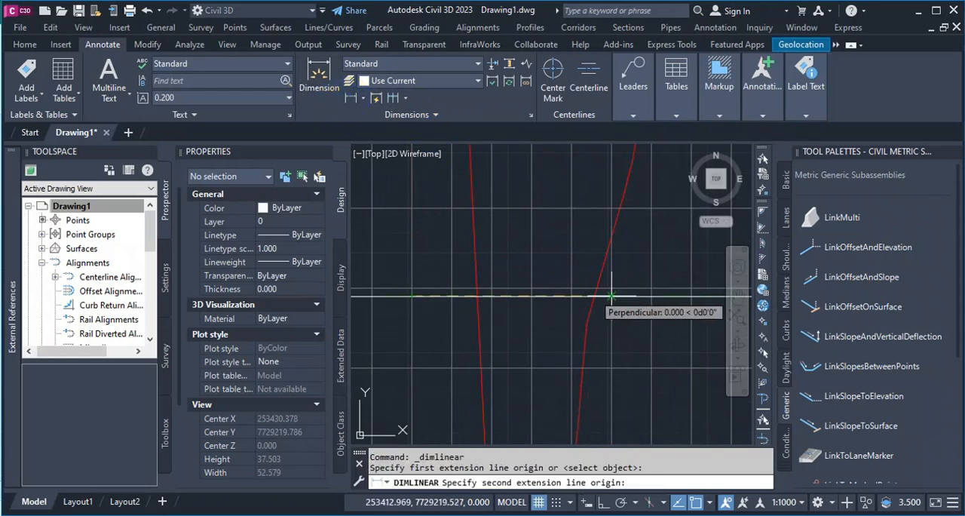
{"action": "left_click", "coordinate": [650, 295]}
{"action": "scroll", "coordinate": [483, 272], "scroll_direction": "up", "scroll_amount": 4}
{"action": "scroll", "coordinate": [588, 282], "scroll_direction": "up", "scroll_amount": 4}
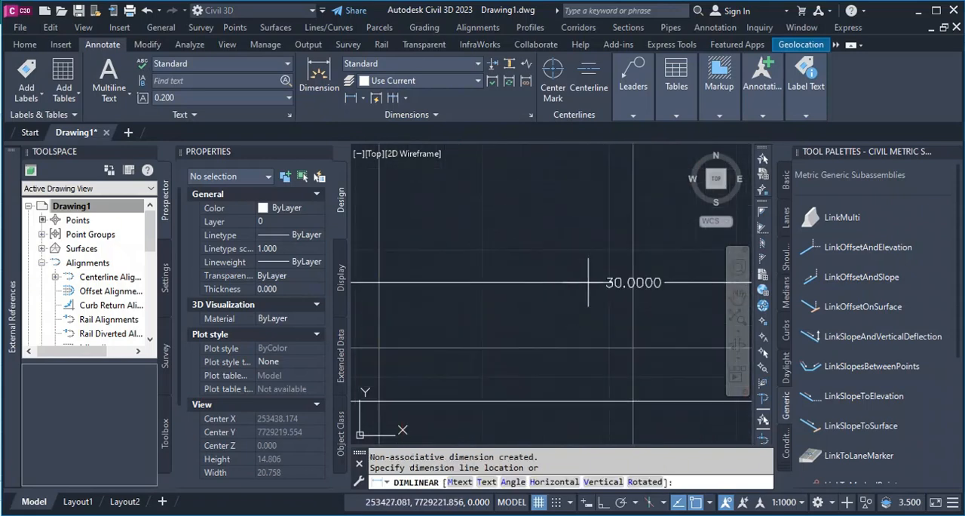
{"action": "scroll", "coordinate": [547, 273], "scroll_direction": "down", "scroll_amount": 4}
{"action": "left_click", "coordinate": [535, 248]}
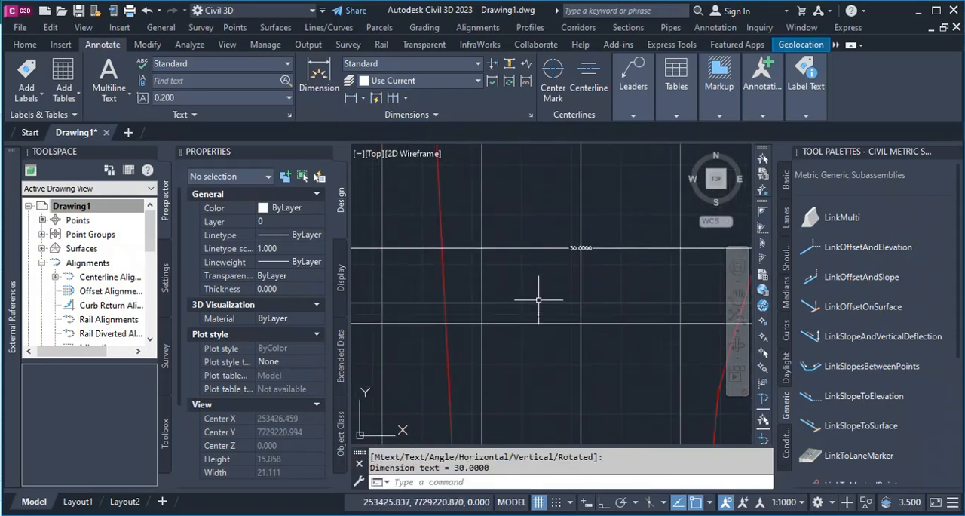
{"action": "scroll", "coordinate": [538, 300], "scroll_direction": "down", "scroll_amount": 5}
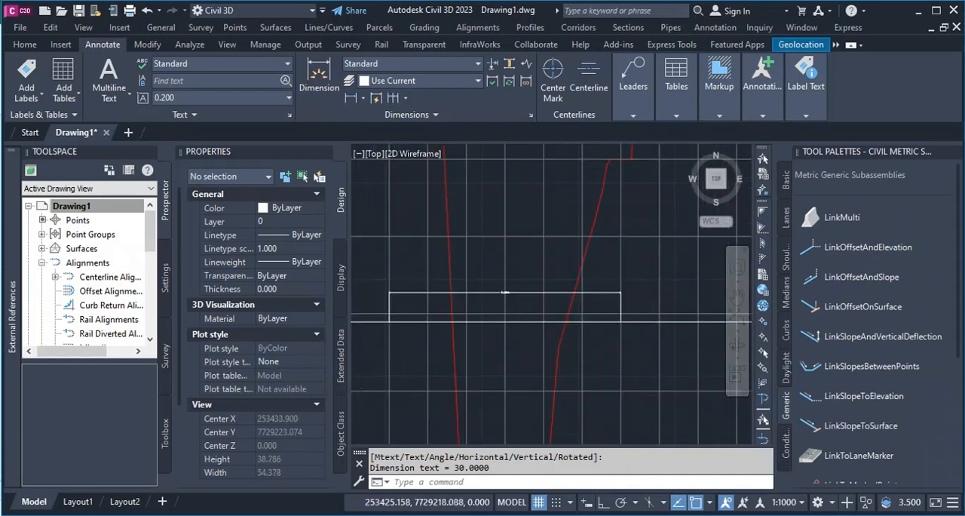
{"action": "scroll", "coordinate": [483, 331], "scroll_direction": "down", "scroll_amount": 2}
{"action": "scroll", "coordinate": [494, 329], "scroll_direction": "up", "scroll_amount": 2}
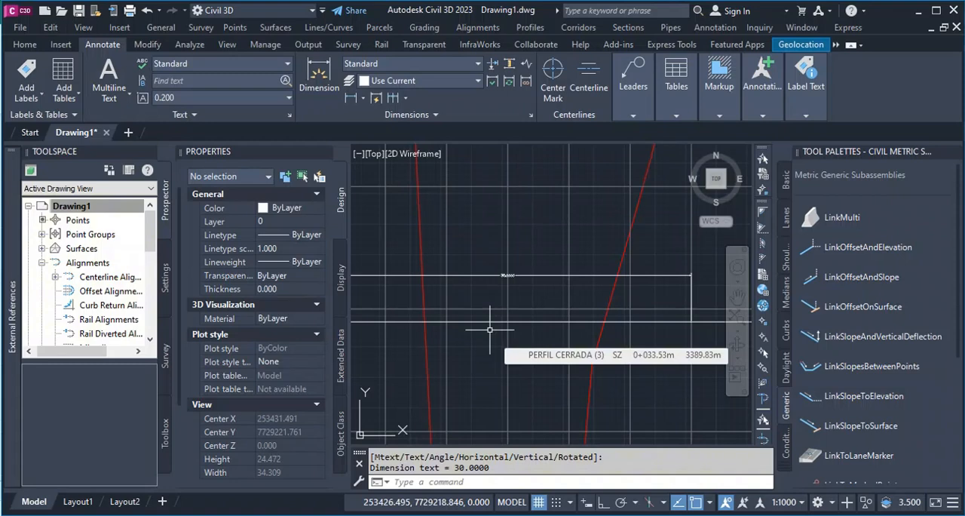
{"action": "scroll", "coordinate": [509, 276], "scroll_direction": "up", "scroll_amount": 4}
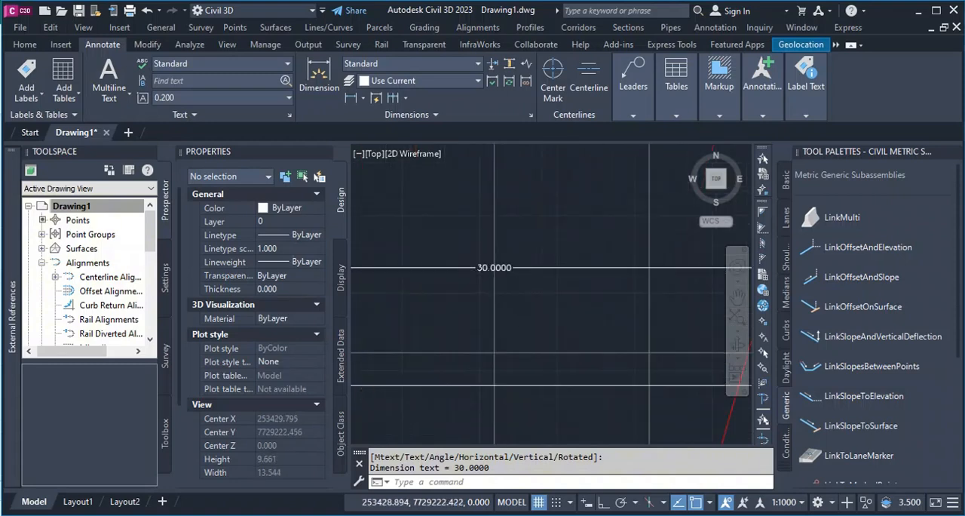
Examine the profile view from the 0.15H dimension and foundation level up to the crest level.
{"action": "scroll", "coordinate": [488, 284], "scroll_direction": "down", "scroll_amount": 4}
{"action": "scroll", "coordinate": [514, 284], "scroll_direction": "down", "scroll_amount": 4}
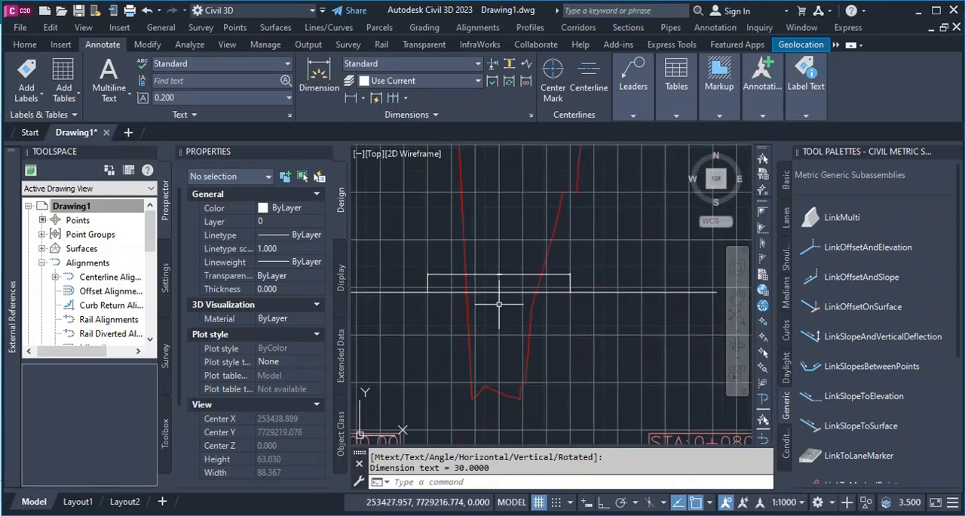
{"action": "scroll", "coordinate": [498, 304], "scroll_direction": "down", "scroll_amount": 4}
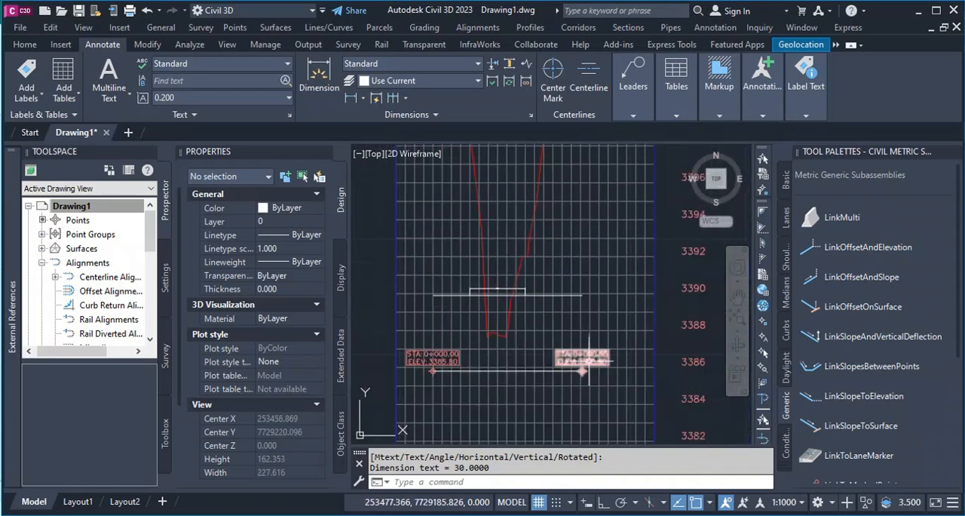
{"action": "scroll", "coordinate": [557, 351], "scroll_direction": "up", "scroll_amount": 2}
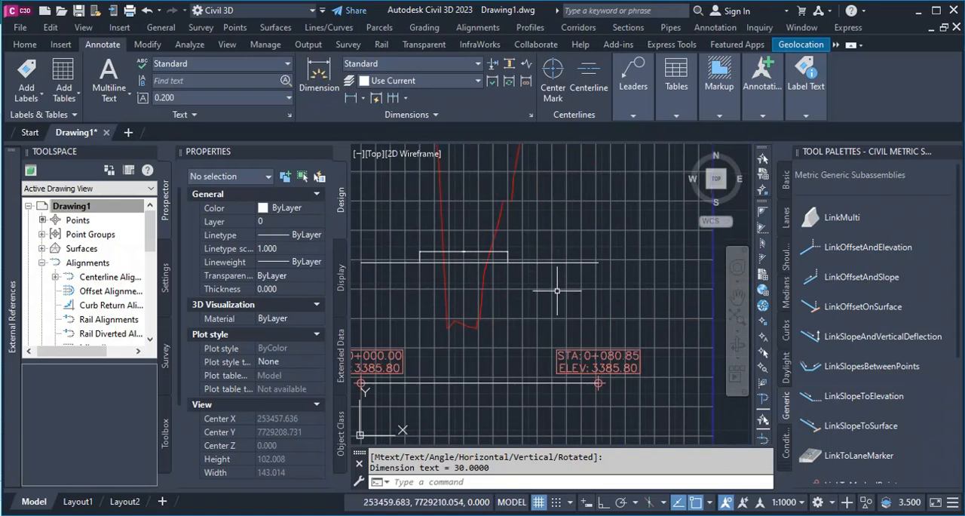
{"action": "scroll", "coordinate": [513, 364], "scroll_direction": "down", "scroll_amount": 2}
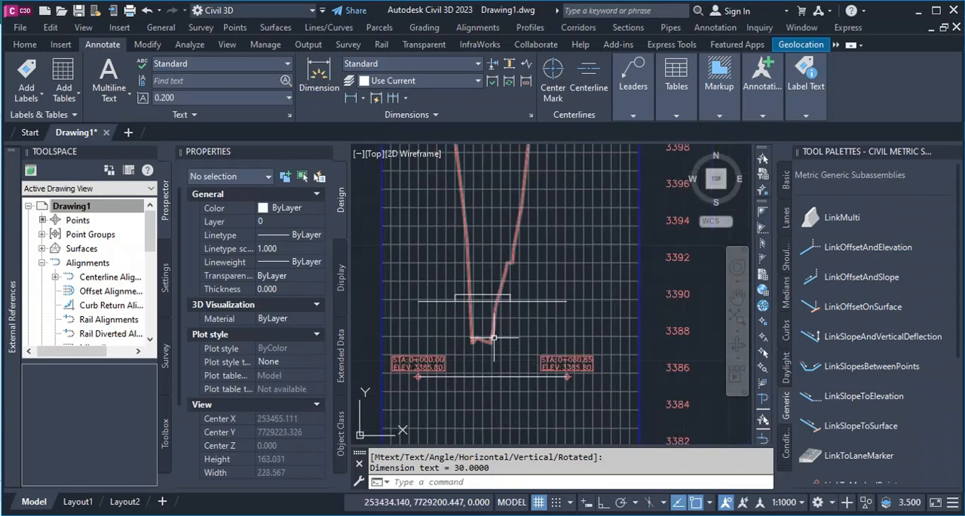
{"action": "scroll", "coordinate": [493, 359], "scroll_direction": "down", "scroll_amount": 2}
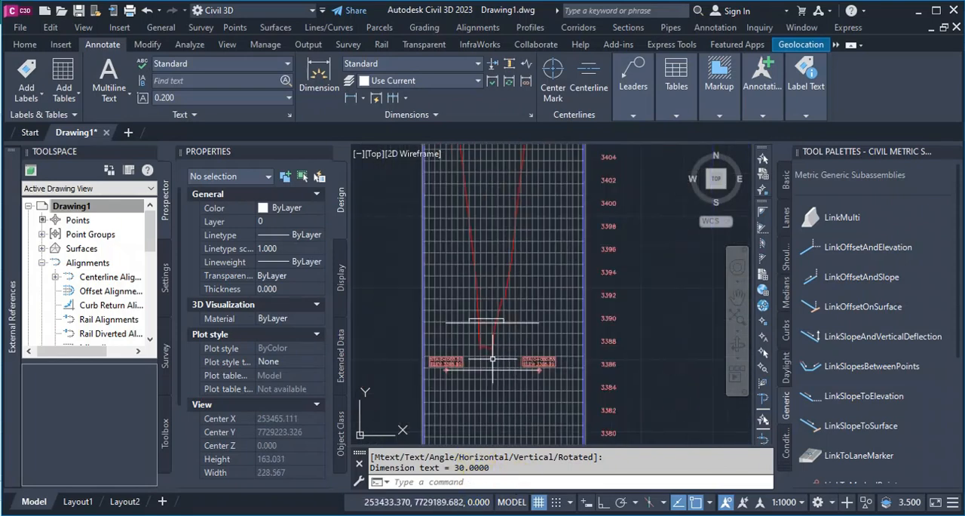
{"action": "scroll", "coordinate": [488, 328], "scroll_direction": "down", "scroll_amount": 2}
{"action": "scroll", "coordinate": [491, 214], "scroll_direction": "up", "scroll_amount": 4}
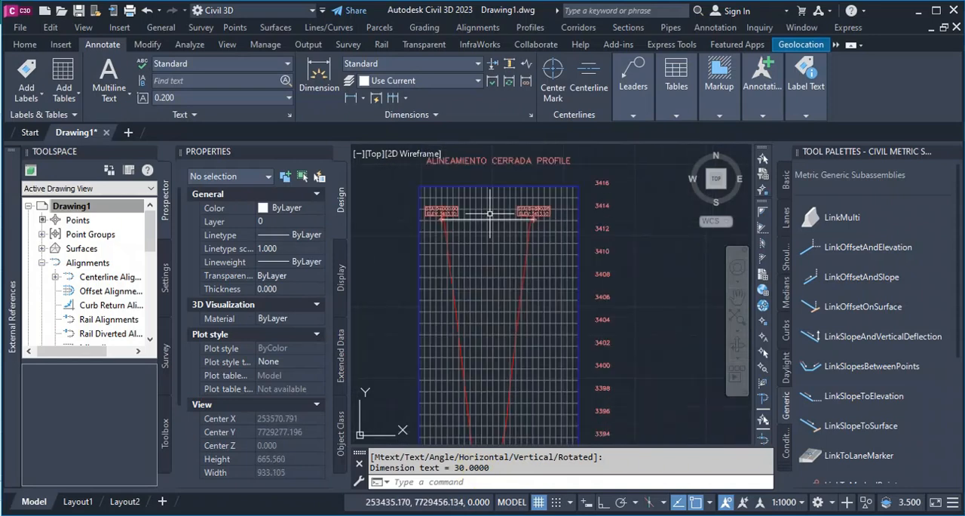
{"action": "scroll", "coordinate": [481, 218], "scroll_direction": "down", "scroll_amount": 2}
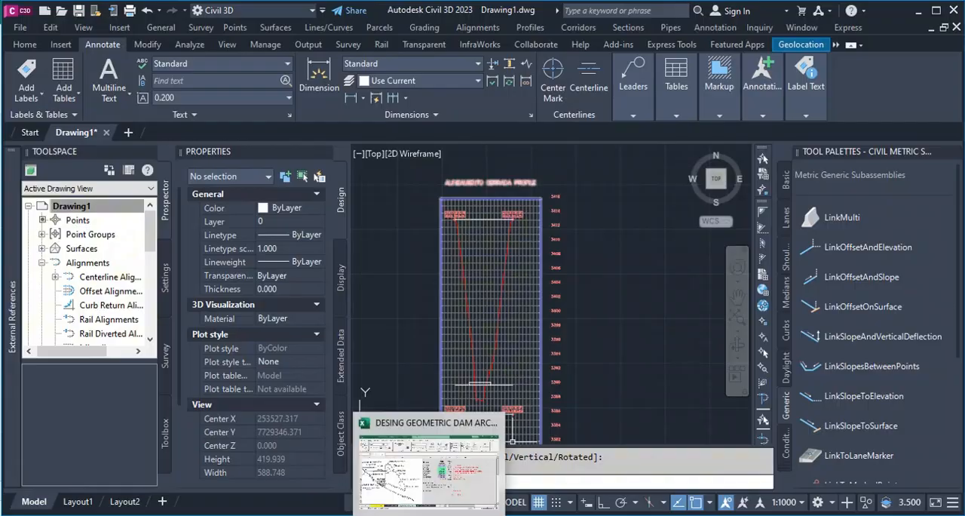
Switch to the Excel workbook, open the Civil 3D sheet, and return to Civil 3D.
{"action": "left_click", "coordinate": [431, 494]}
{"action": "left_click", "coordinate": [97, 491]}
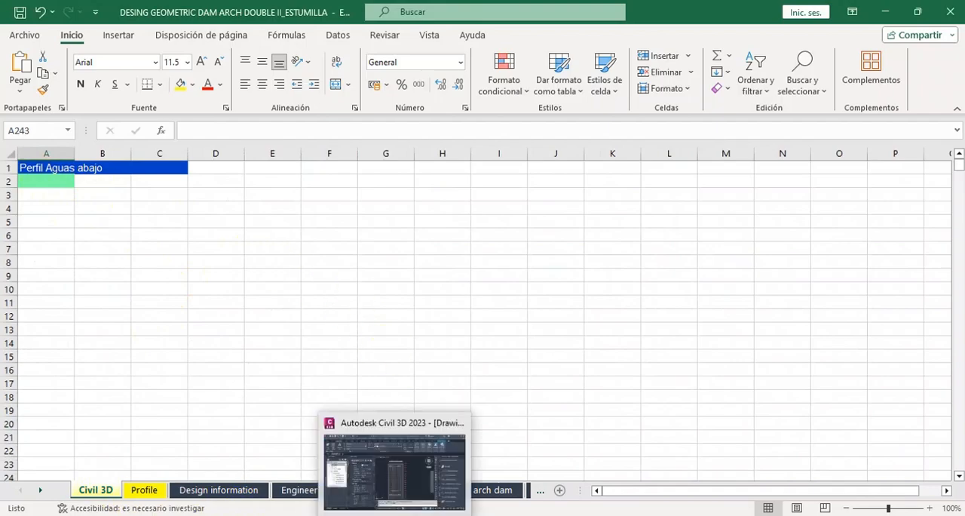
{"action": "left_click", "coordinate": [399, 460]}
Select the PERFIL AGUAS ABAJO ground profile in its profile view and open its PVI entity table through the Geometry Editor.
{"action": "scroll", "coordinate": [566, 294], "scroll_direction": "down", "scroll_amount": 10}
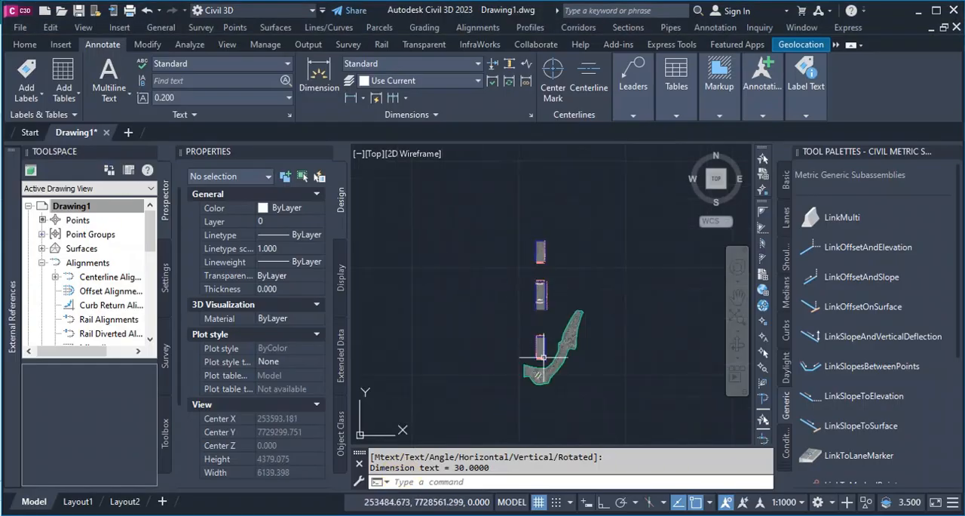
{"action": "scroll", "coordinate": [541, 355], "scroll_direction": "up", "scroll_amount": 8}
{"action": "scroll", "coordinate": [528, 331], "scroll_direction": "down", "scroll_amount": 8}
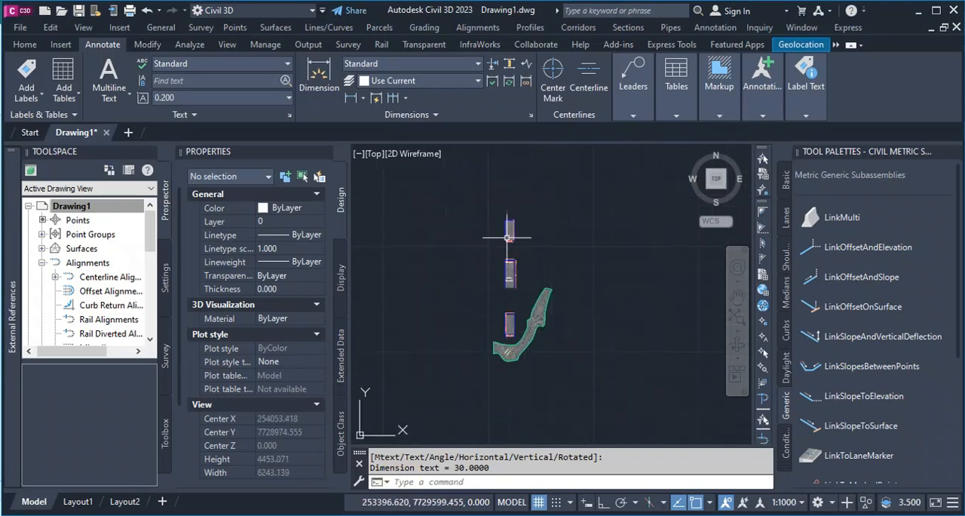
{"action": "scroll", "coordinate": [500, 232], "scroll_direction": "up", "scroll_amount": 15}
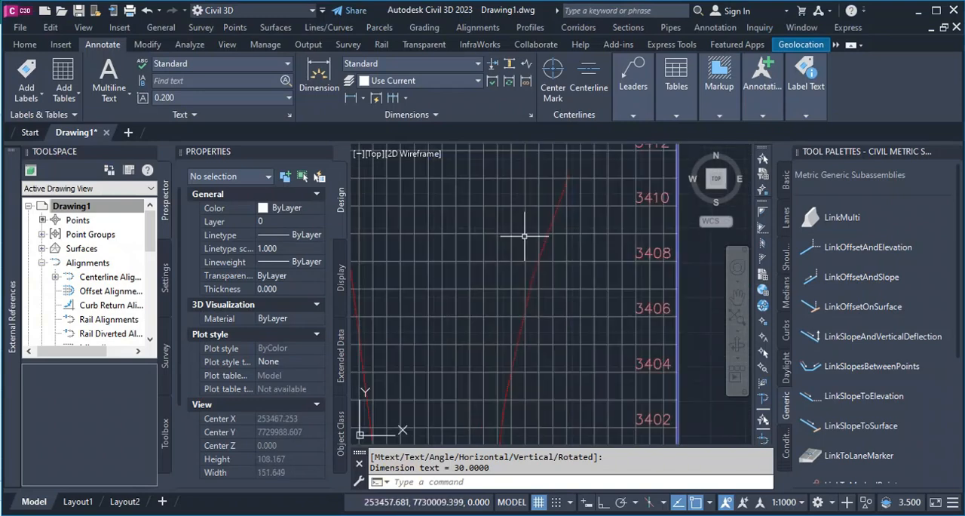
{"action": "left_click", "coordinate": [546, 224]}
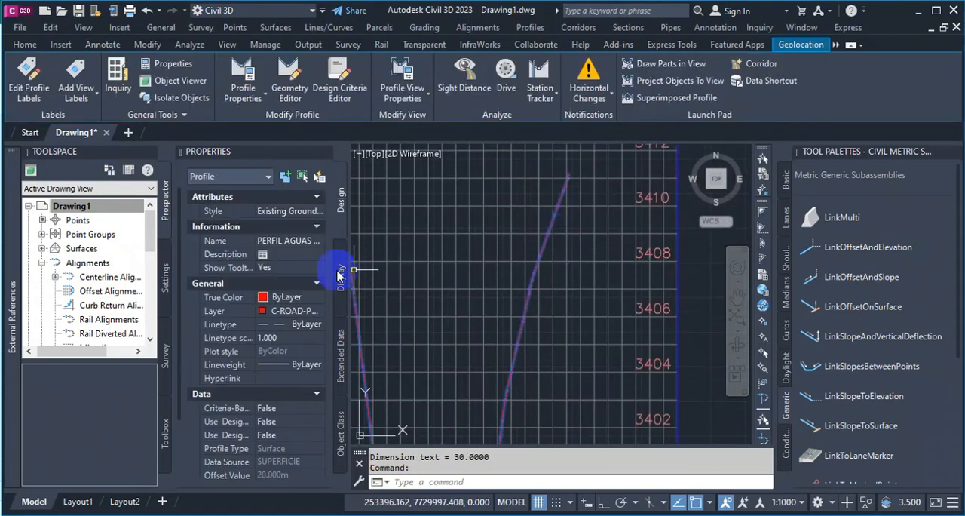
{"action": "scroll", "coordinate": [588, 302], "scroll_direction": "down", "scroll_amount": 4}
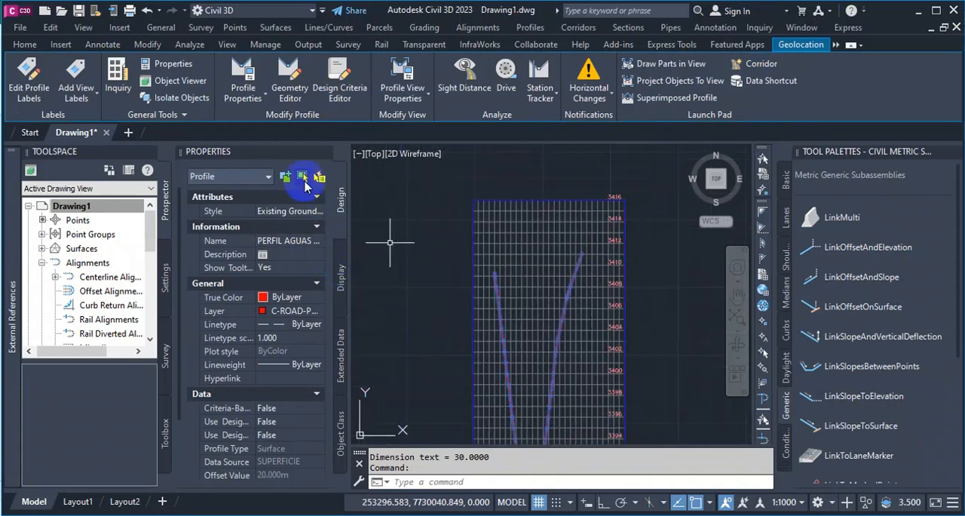
{"action": "left_click", "coordinate": [300, 91]}
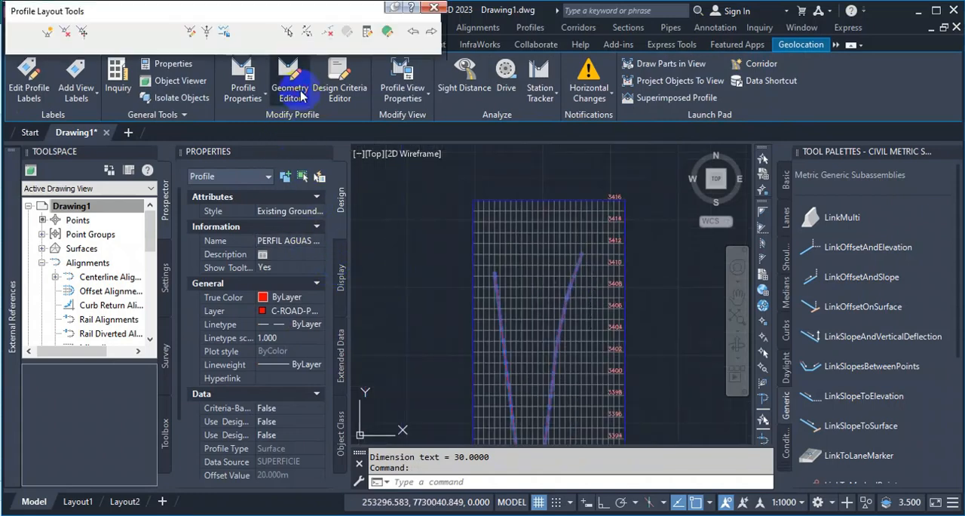
{"action": "left_click", "coordinate": [388, 33]}
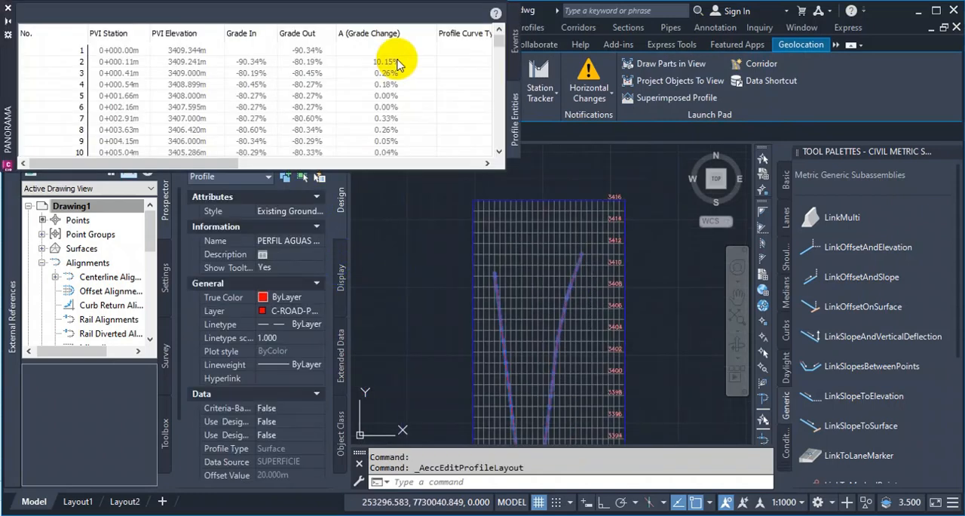
Select all PVI rows from 1 to 124 in the profile entities table and copy them.
{"action": "left_click", "coordinate": [70, 51]}
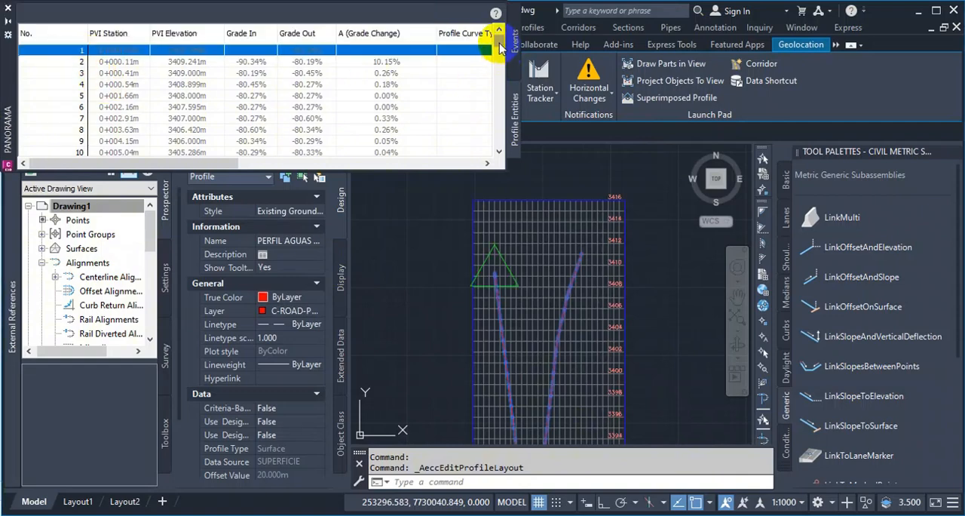
{"action": "left_click_drag", "start_coordinate": [499, 47], "coordinate": [498, 164]}
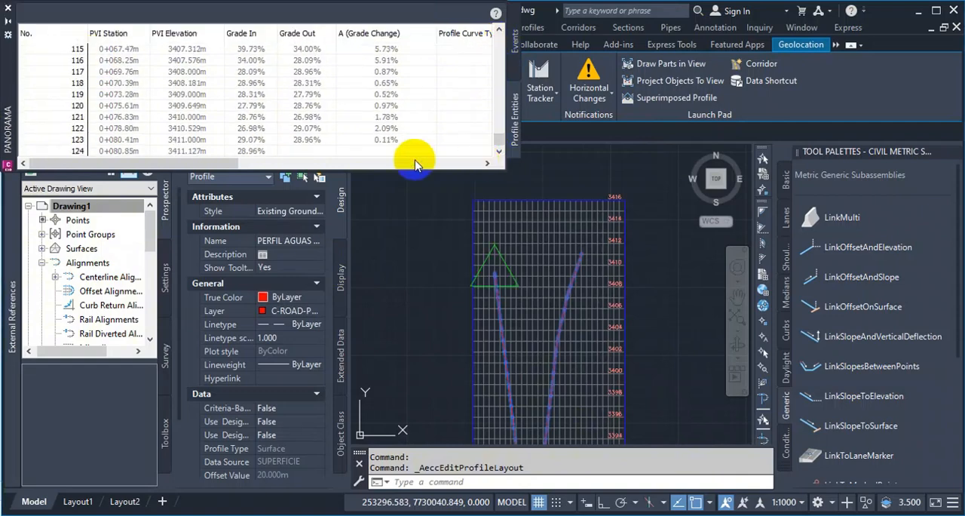
{"action": "left_click", "coordinate": [86, 153], "text": "shift"}
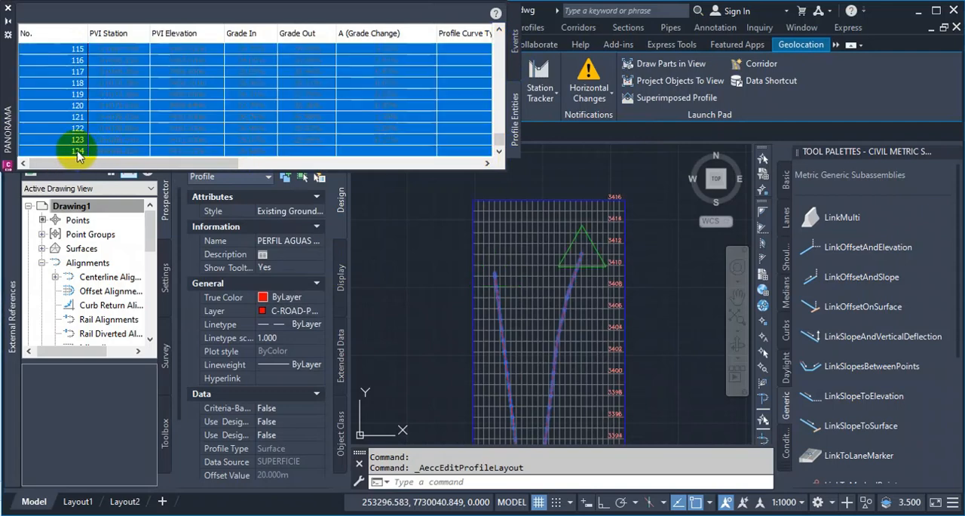
{"action": "right_click", "coordinate": [79, 151]}
{"action": "left_click", "coordinate": [134, 368]}
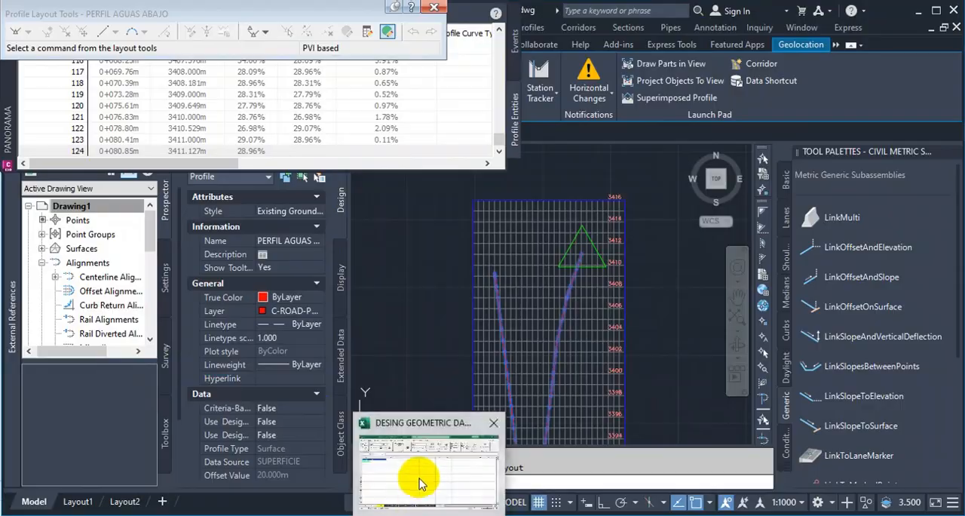
Switch to Excel and paste the copied PVI table at cell A2 under the Perfil Aguas abajo heading.
{"action": "left_click", "coordinate": [420, 477]}
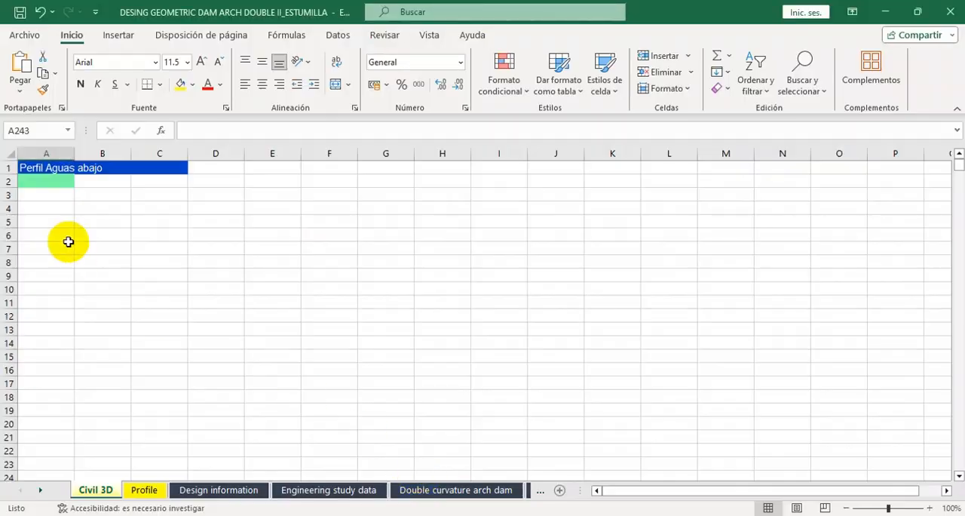
{"action": "right_click", "coordinate": [42, 180]}
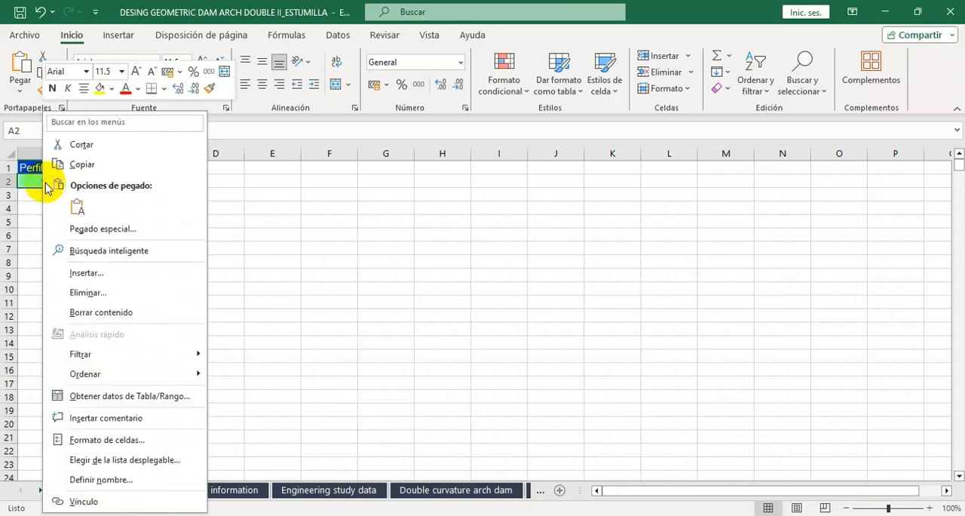
{"action": "left_click", "coordinate": [76, 207]}
Remove every "+" from the pasted profile data by replacing all occurrences with nothing.
{"action": "left_click", "coordinate": [813, 89]}
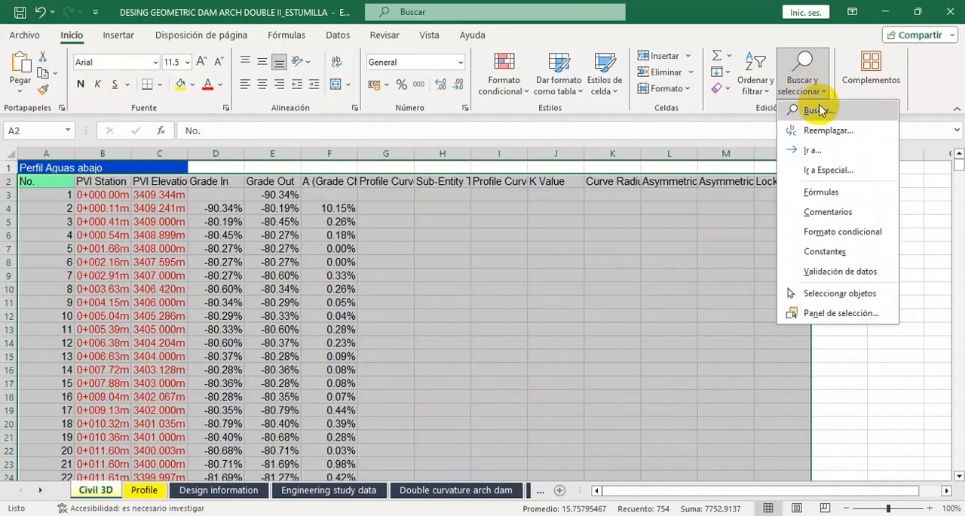
{"action": "left_click", "coordinate": [821, 128]}
{"action": "left_click", "coordinate": [449, 266]}
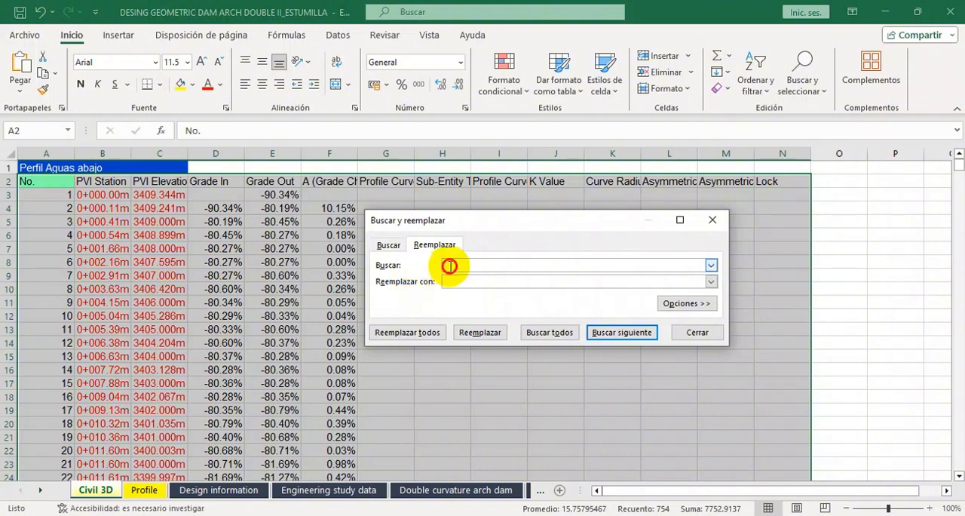
{"action": "type", "text": "+"}
{"action": "left_click", "coordinate": [416, 332]}
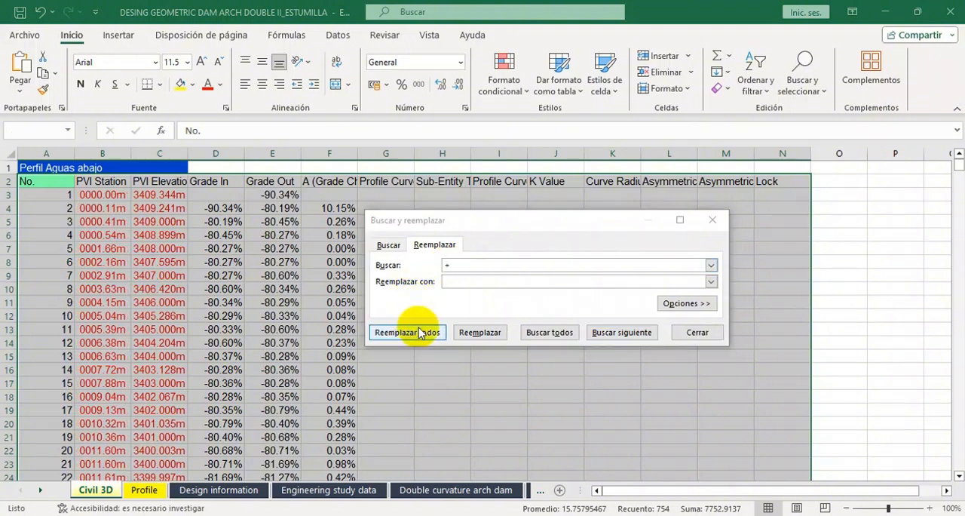
{"action": "left_click", "coordinate": [490, 306]}
Replace every "m" in the pasted profile data with nothing, then close the replace dialog and deselect the table.
{"action": "left_click", "coordinate": [405, 261]}
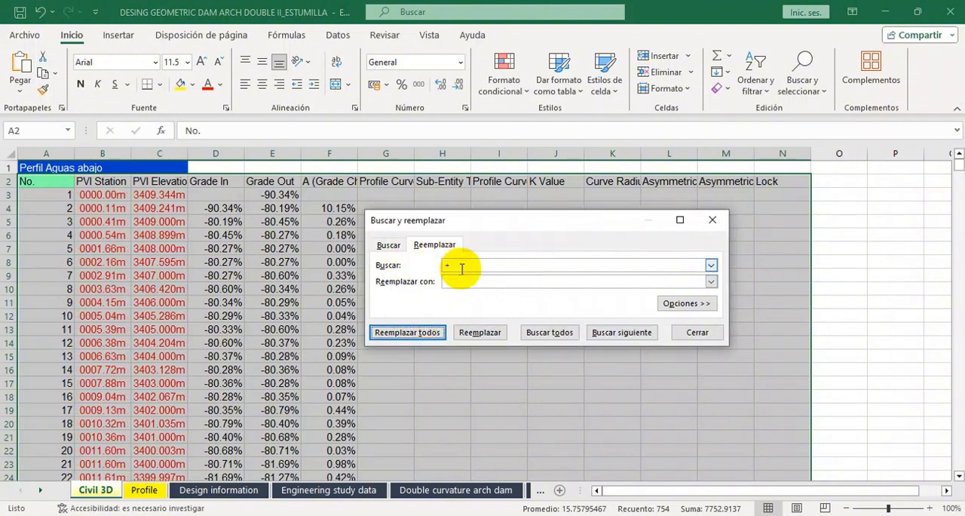
{"action": "left_click_drag", "start_coordinate": [461, 266], "coordinate": [429, 267]}
{"action": "type", "text": "M"}
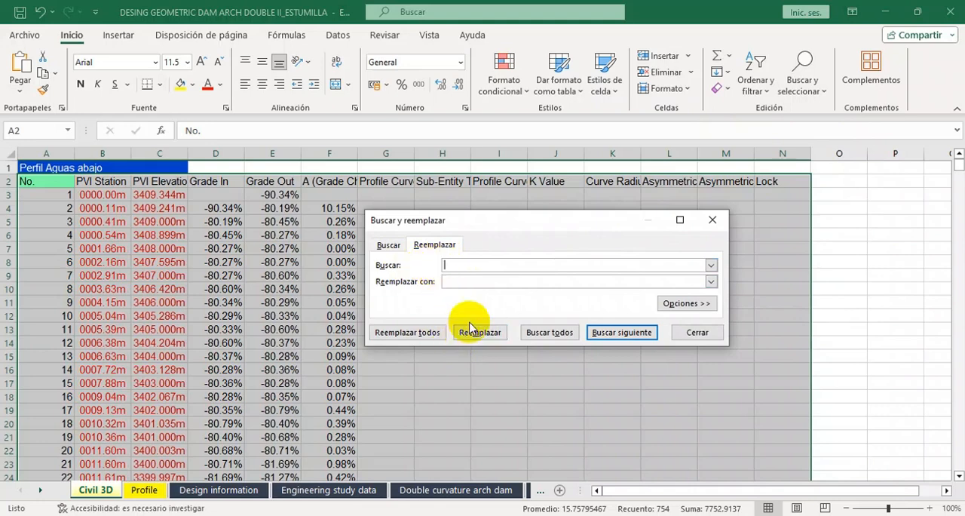
{"action": "left_click", "coordinate": [422, 332]}
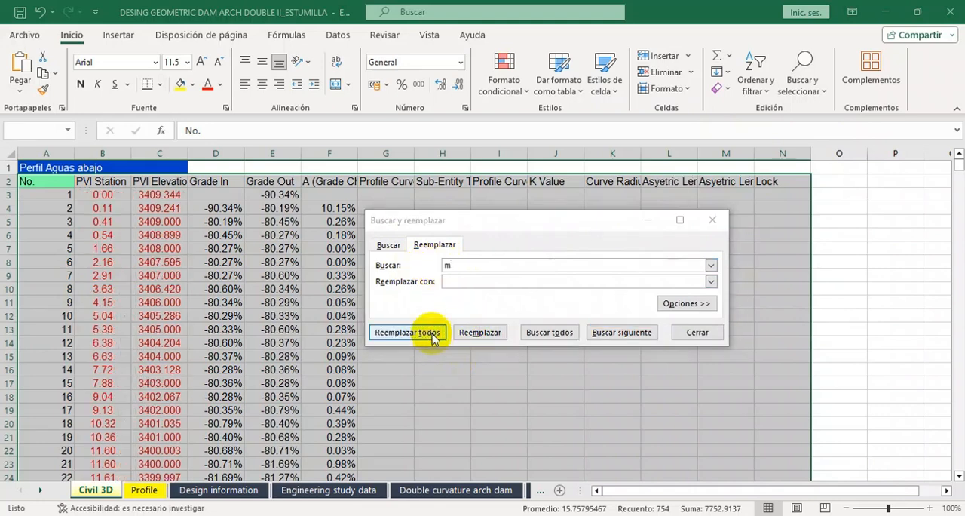
{"action": "left_click", "coordinate": [488, 304]}
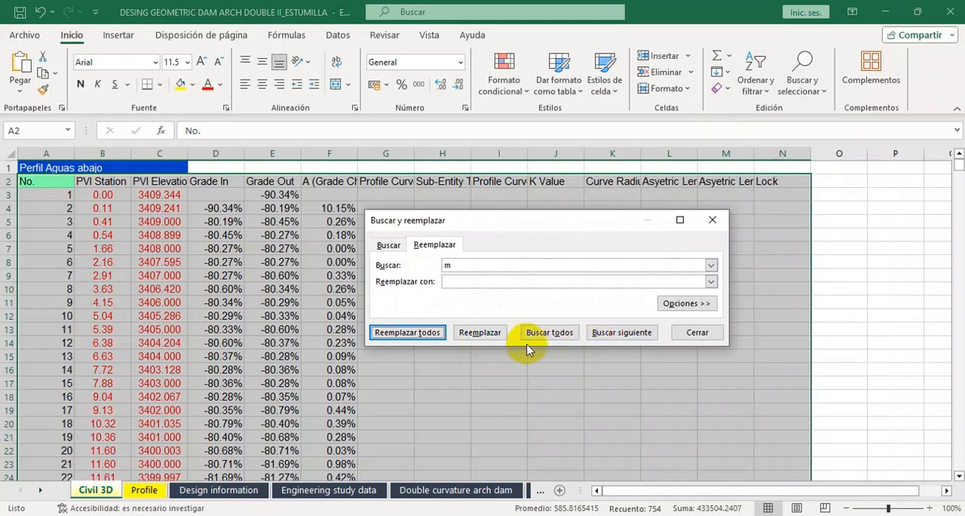
{"action": "left_click", "coordinate": [692, 333]}
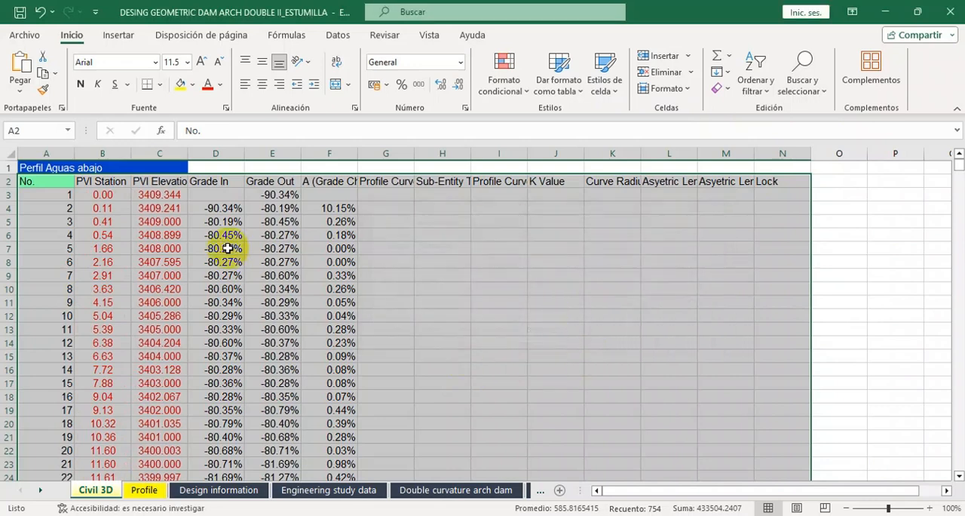
{"action": "left_click", "coordinate": [461, 302]}
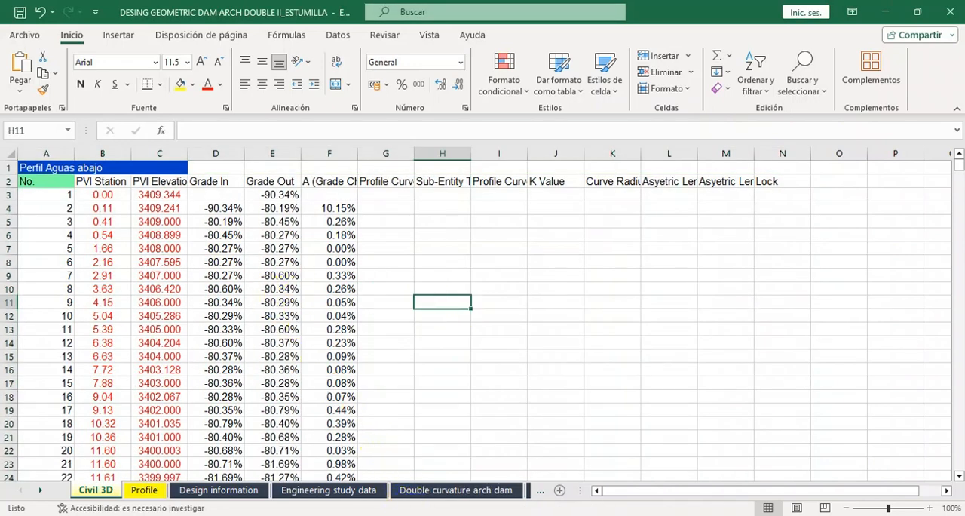
Select cell A243 under the Perfil Aguas arriba heading and switch back to Civil 3D.
{"action": "mouse_move", "coordinate": [397, 515]}
{"action": "left_click", "coordinate": [397, 492]}
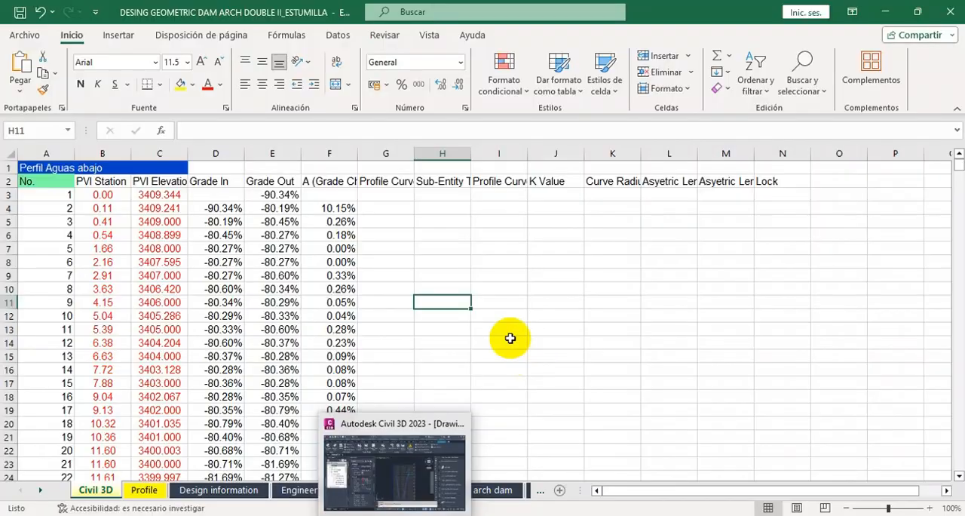
{"action": "scroll", "coordinate": [345, 297], "scroll_direction": "down", "scroll_amount": 20}
{"action": "scroll", "coordinate": [300, 306], "scroll_direction": "down", "scroll_amount": 20}
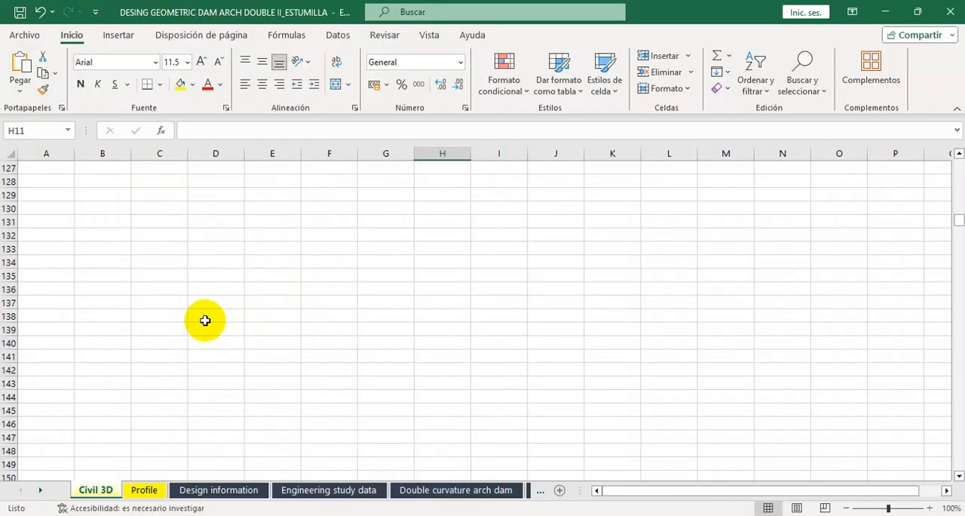
{"action": "scroll", "coordinate": [200, 330], "scroll_direction": "down", "scroll_amount": 18}
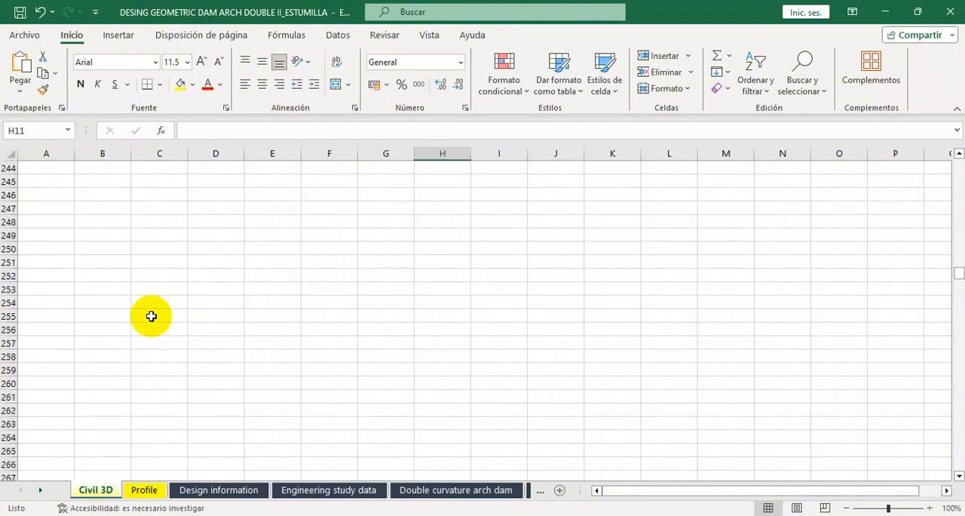
{"action": "scroll", "coordinate": [121, 295], "scroll_direction": "up", "scroll_amount": 3}
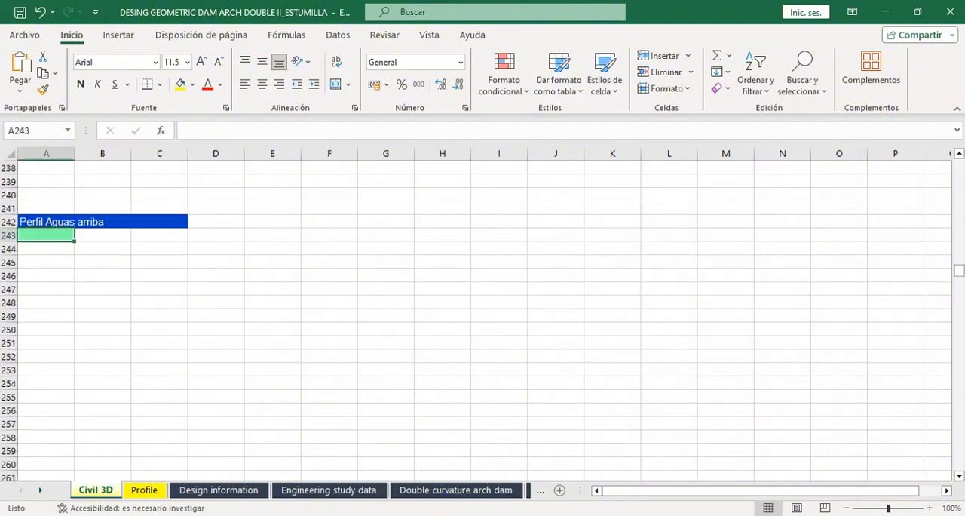
{"action": "key", "text": "alt+Tab"}
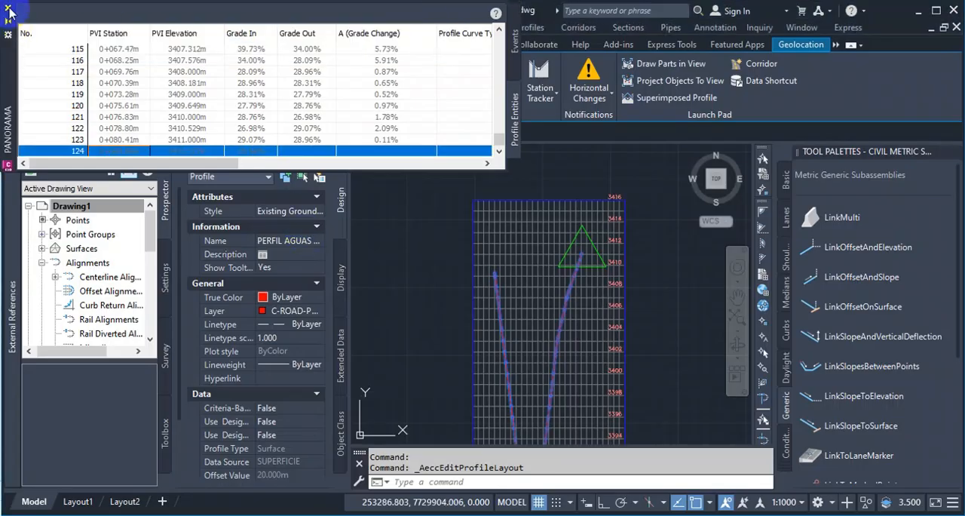
Close the downstream profile's PVI table and layout tools, and clear the profile selection.
{"action": "left_click", "coordinate": [12, 12]}
{"action": "key", "text": "Escape"}
{"action": "key", "text": "Escape"}
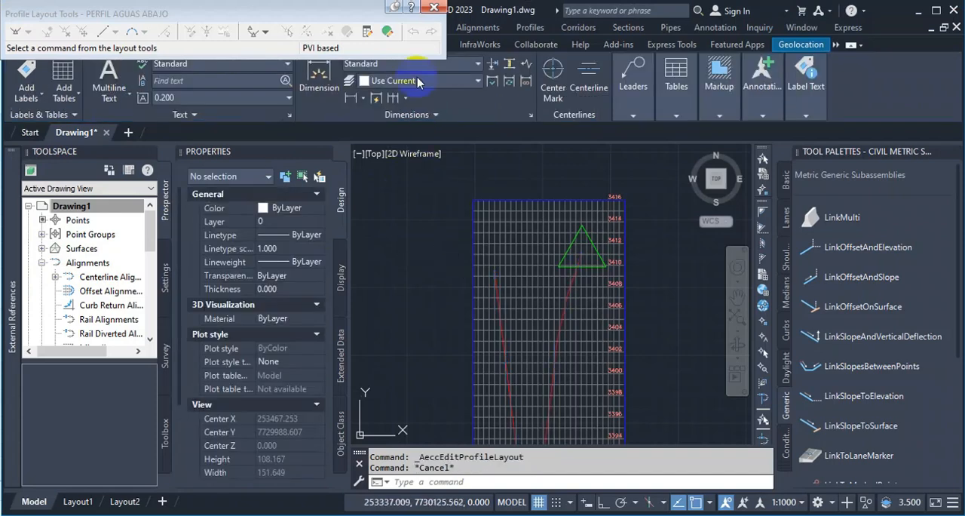
Select the PERFIL AGUAS ARRIBA profile and open its PVI table through the Geometry Editor.
{"action": "scroll", "coordinate": [548, 242], "scroll_direction": "down", "scroll_amount": 10}
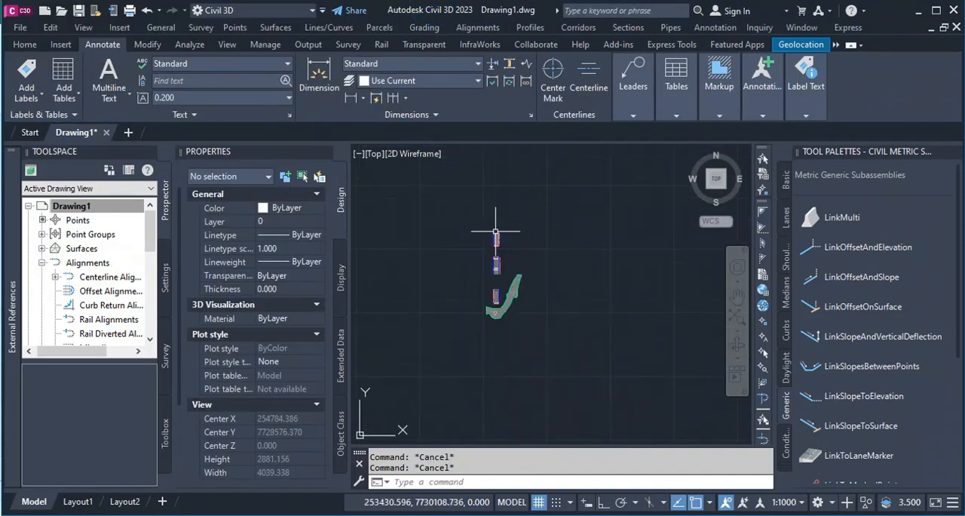
{"action": "scroll", "coordinate": [495, 292], "scroll_direction": "up", "scroll_amount": 15}
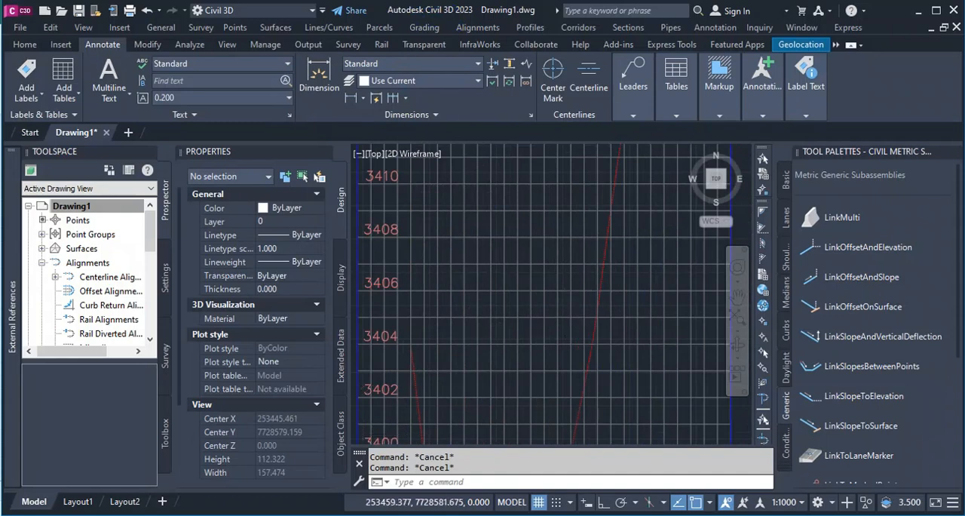
{"action": "scroll", "coordinate": [635, 256], "scroll_direction": "up", "scroll_amount": 4}
{"action": "left_click", "coordinate": [626, 262]}
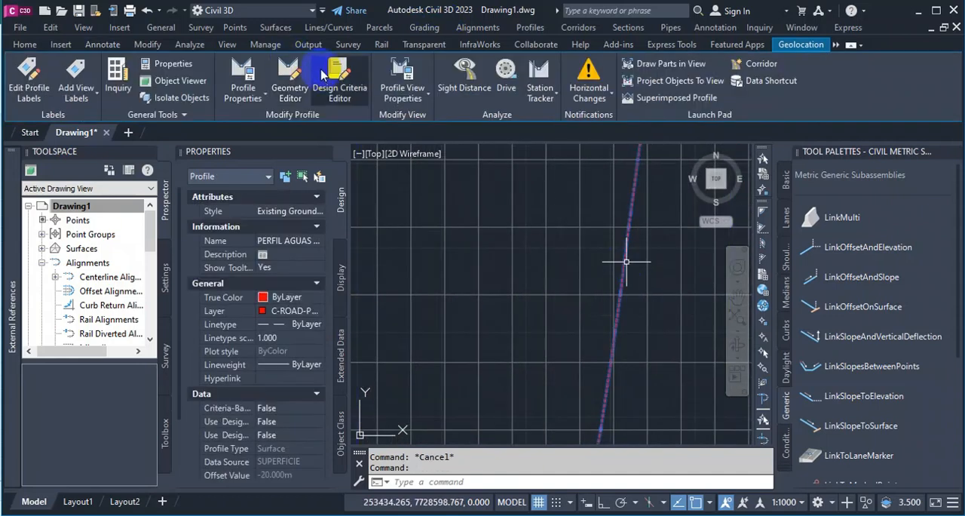
{"action": "left_click", "coordinate": [290, 83]}
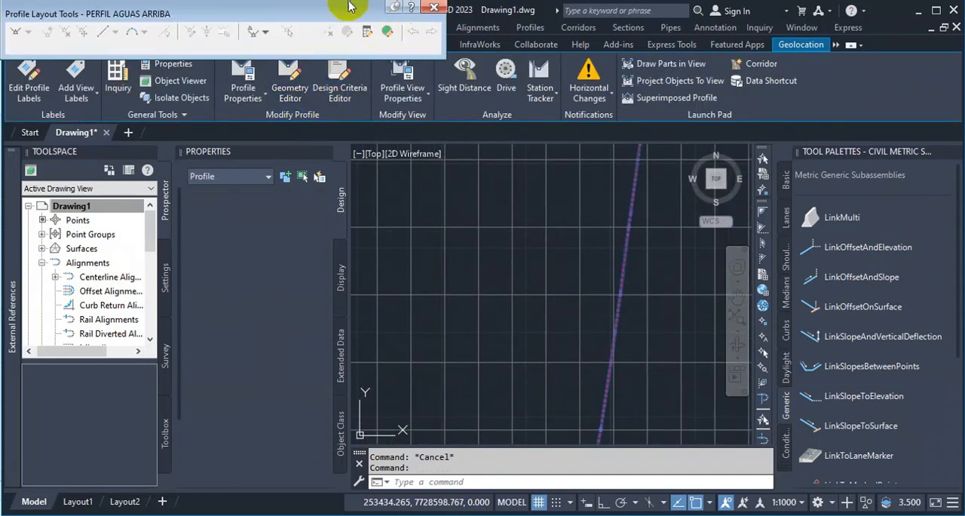
{"action": "left_click", "coordinate": [387, 31]}
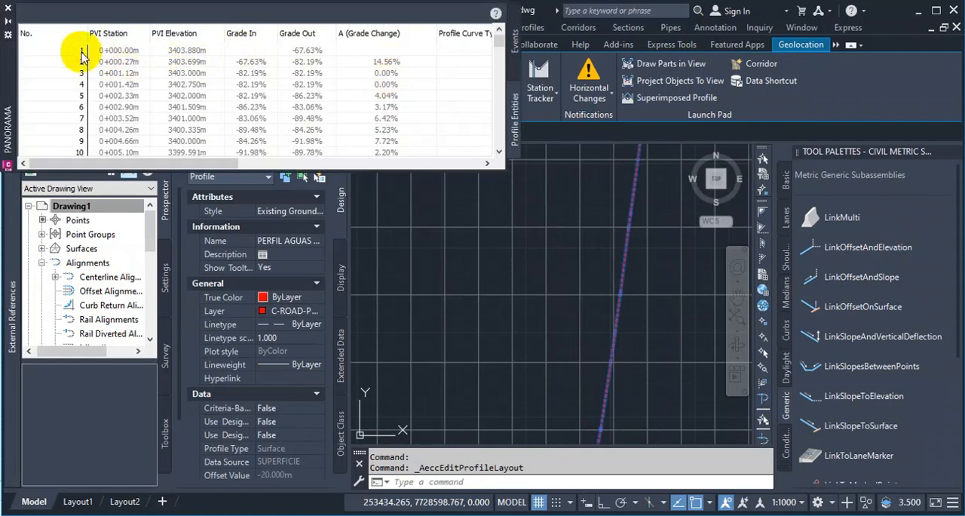
Select PVI rows 1 to 124 of the upstream profile and copy the whole table.
{"action": "left_click", "coordinate": [475, 53]}
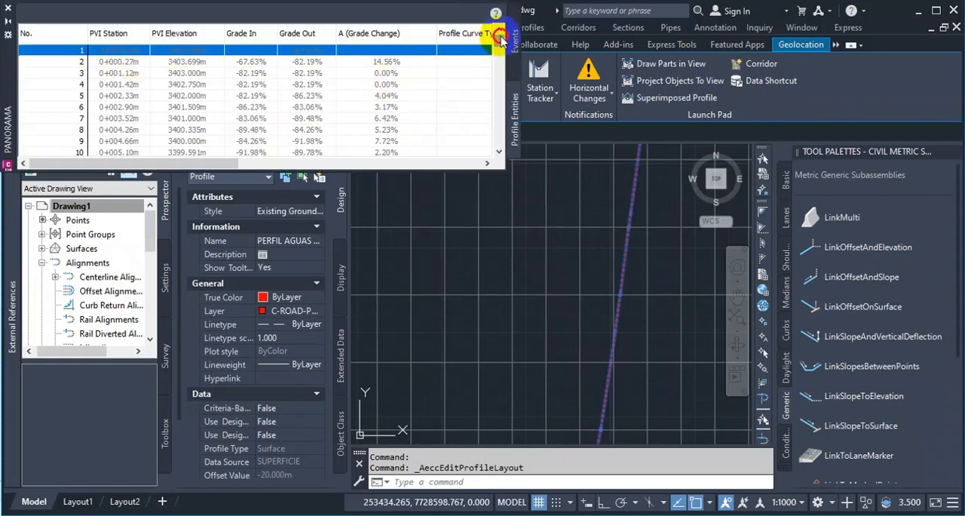
{"action": "left_click_drag", "start_coordinate": [500, 39], "coordinate": [500, 151]}
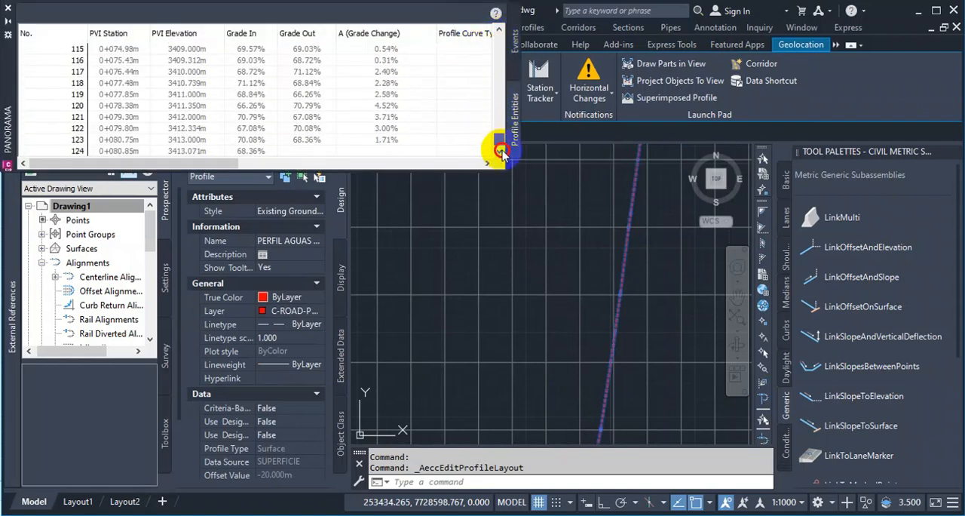
{"action": "left_click", "coordinate": [78, 151], "text": "shift"}
{"action": "right_click", "coordinate": [108, 154]}
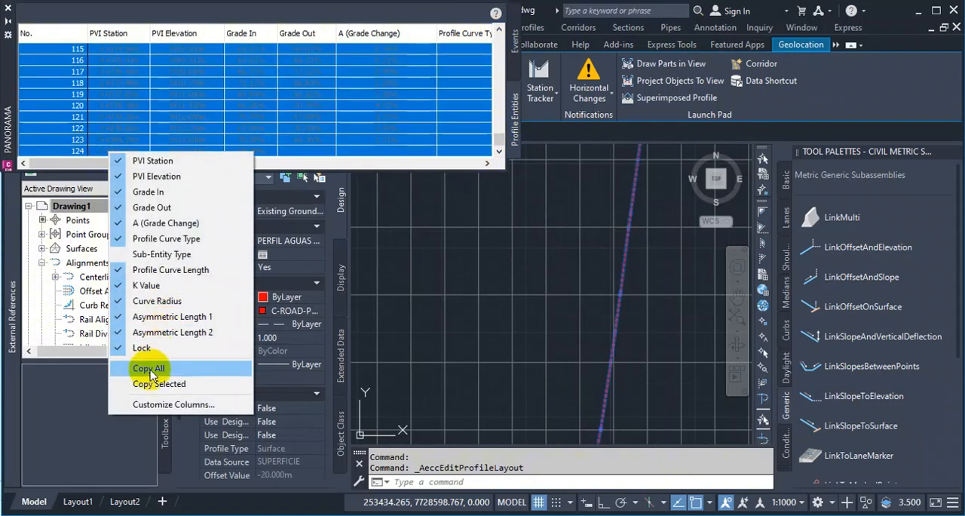
{"action": "left_click", "coordinate": [143, 369]}
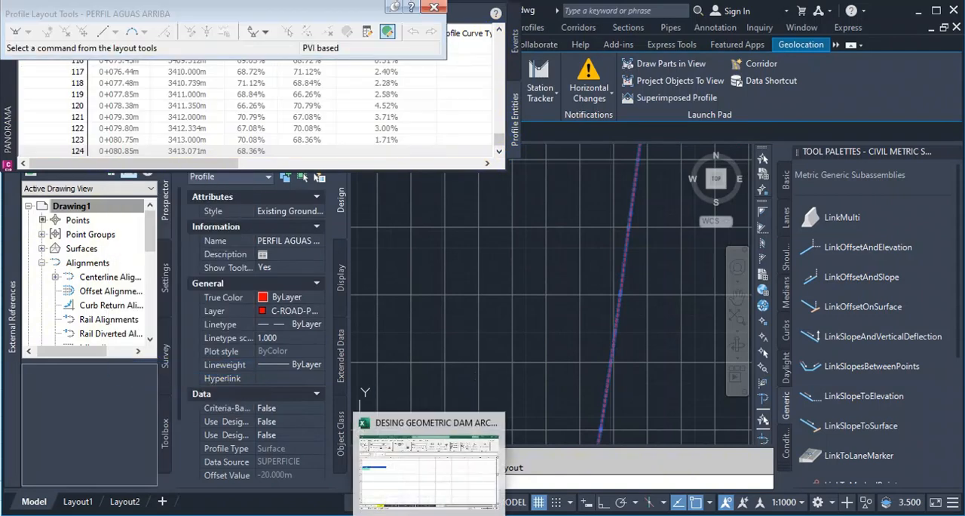
Switch to Excel and paste the copied PVI table at cell A243 under the Perfil Aguas arriba heading.
{"action": "left_click", "coordinate": [379, 469]}
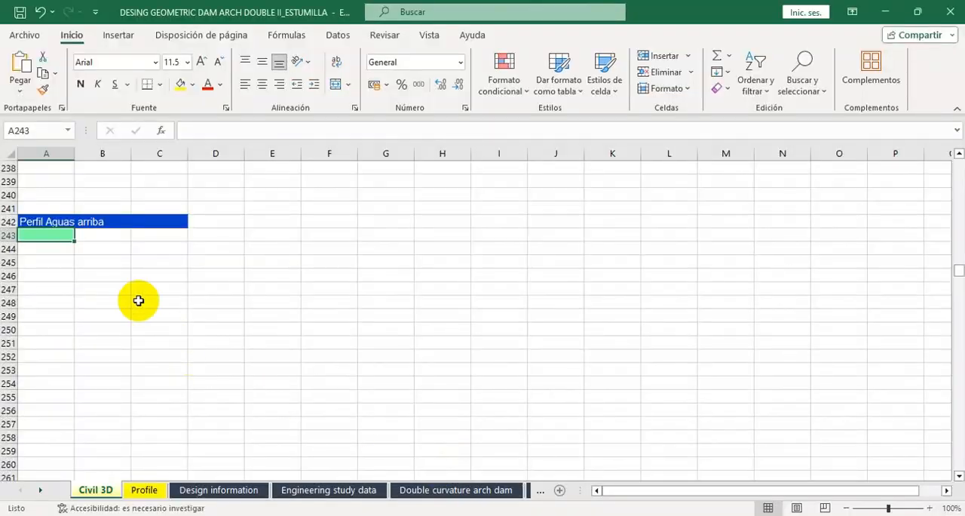
{"action": "right_click", "coordinate": [56, 235]}
{"action": "left_click", "coordinate": [80, 210]}
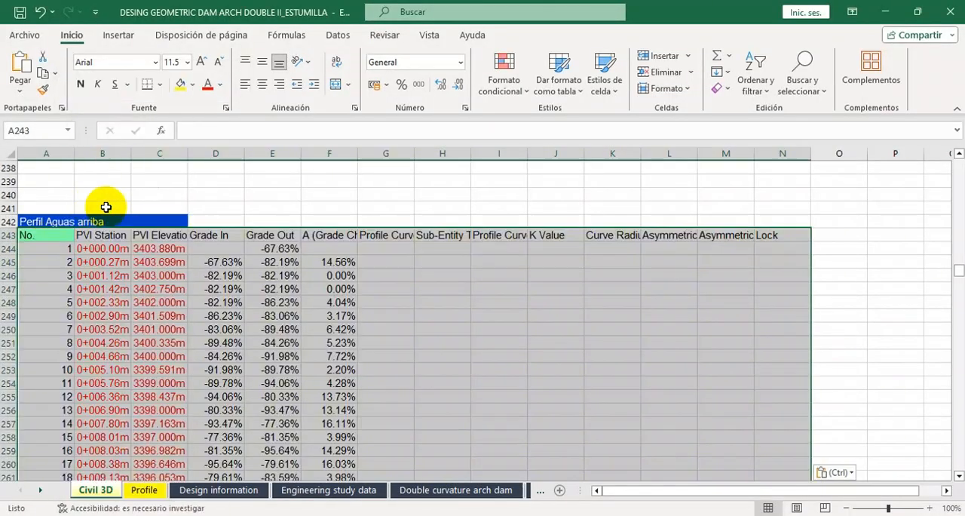
Remove every "m" from the pasted upstream profile data by replacing all occurrences with nothing.
{"action": "left_click", "coordinate": [820, 89]}
{"action": "left_click", "coordinate": [816, 127]}
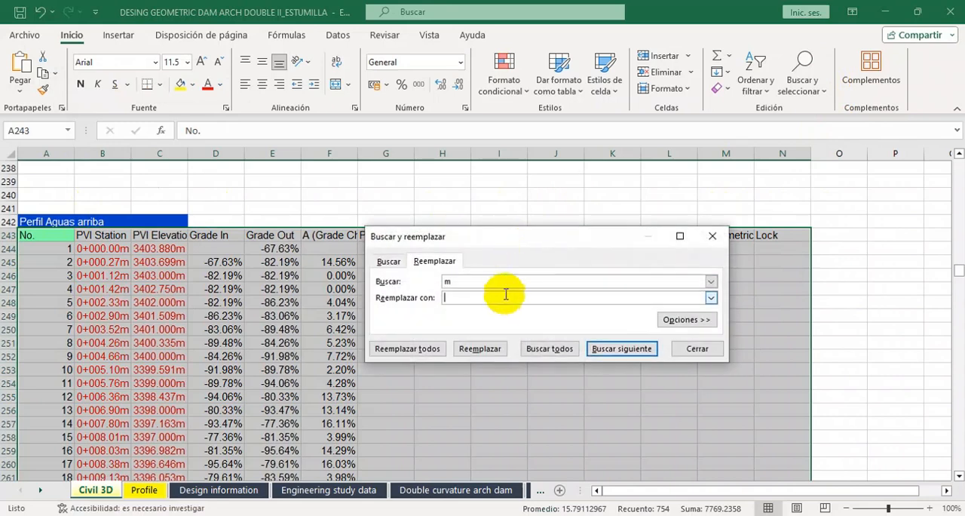
{"action": "left_click", "coordinate": [435, 349]}
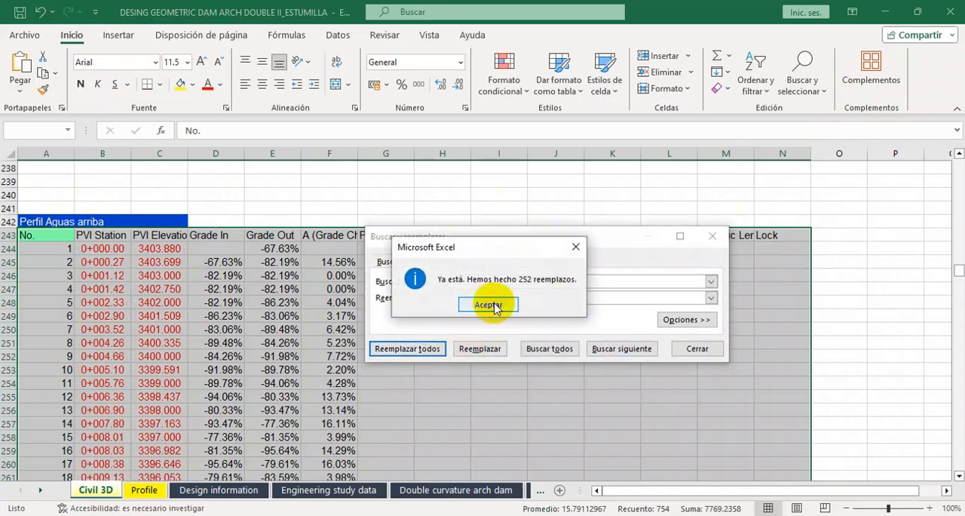
{"action": "left_click", "coordinate": [484, 302]}
Replace every "0+0" station prefix's "+" in the upstream data with nothing, then close the replace dialog and deselect the table.
{"action": "double_click", "coordinate": [447, 281]}
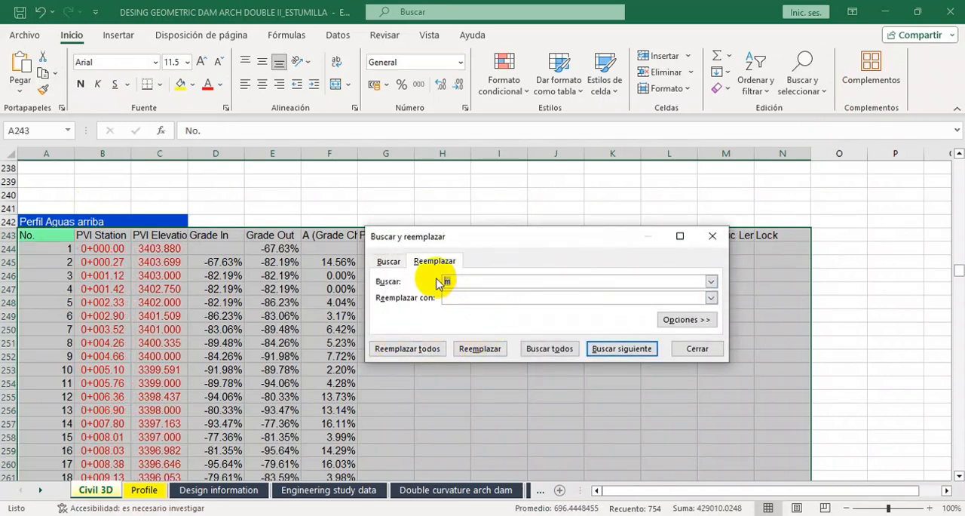
{"action": "left_click", "coordinate": [414, 352]}
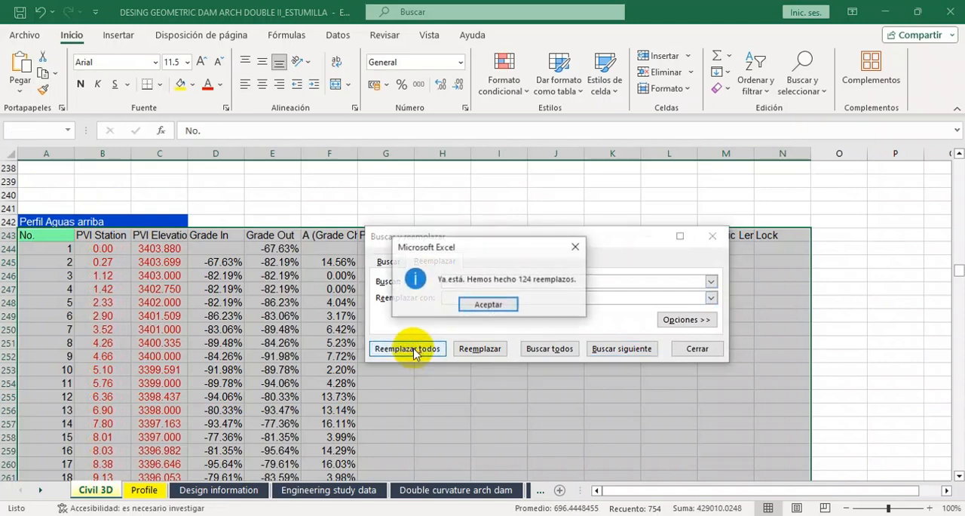
{"action": "left_click", "coordinate": [550, 304]}
{"action": "left_click", "coordinate": [688, 349]}
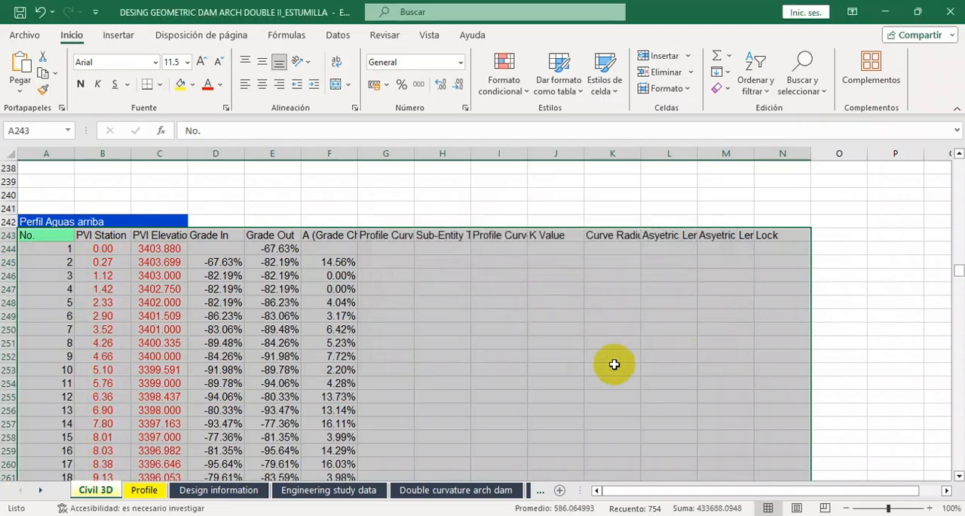
{"action": "left_click", "coordinate": [530, 359]}
Go to the Perfil eje presa heading further down the Civil 3D sheet.
{"action": "scroll", "coordinate": [189, 319], "scroll_direction": "down", "scroll_amount": 20}
{"action": "scroll", "coordinate": [165, 315], "scroll_direction": "down", "scroll_amount": 20}
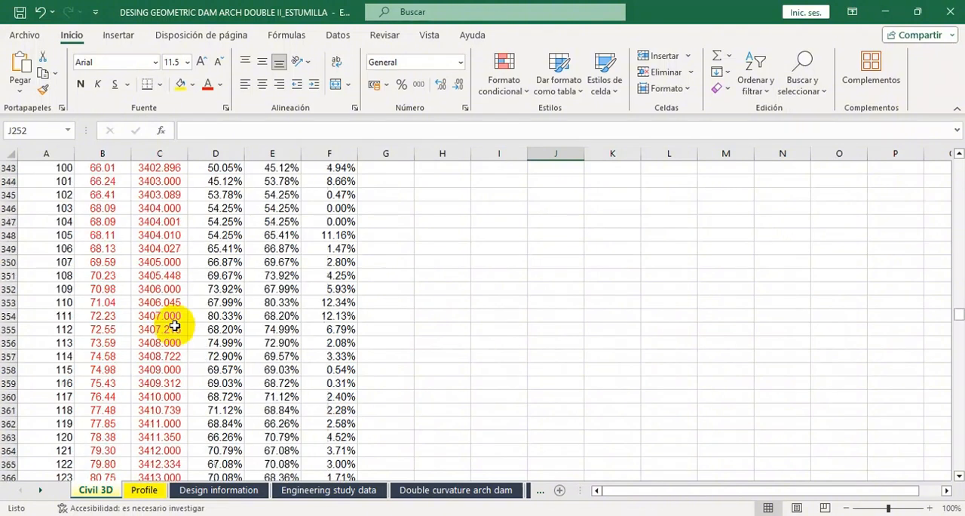
{"action": "scroll", "coordinate": [167, 348], "scroll_direction": "down", "scroll_amount": 20}
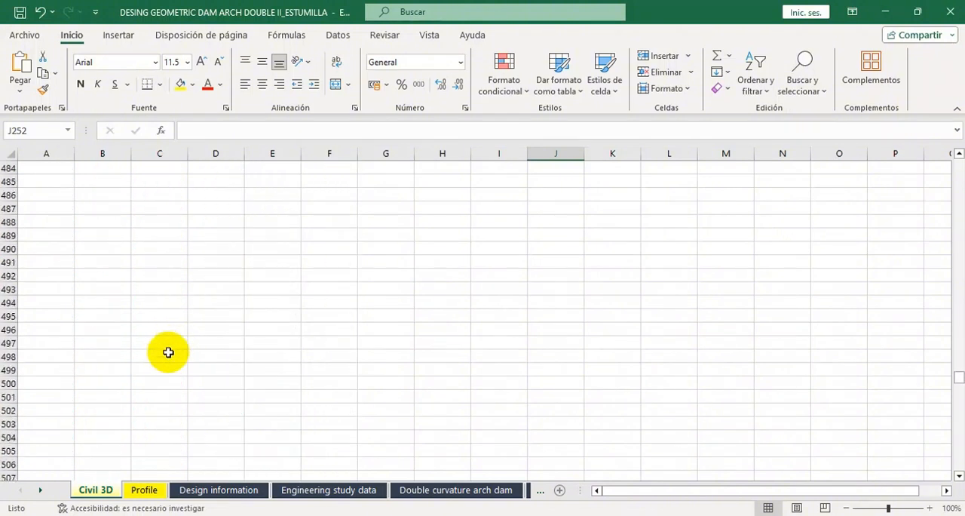
{"action": "scroll", "coordinate": [117, 322], "scroll_direction": "up", "scroll_amount": 2}
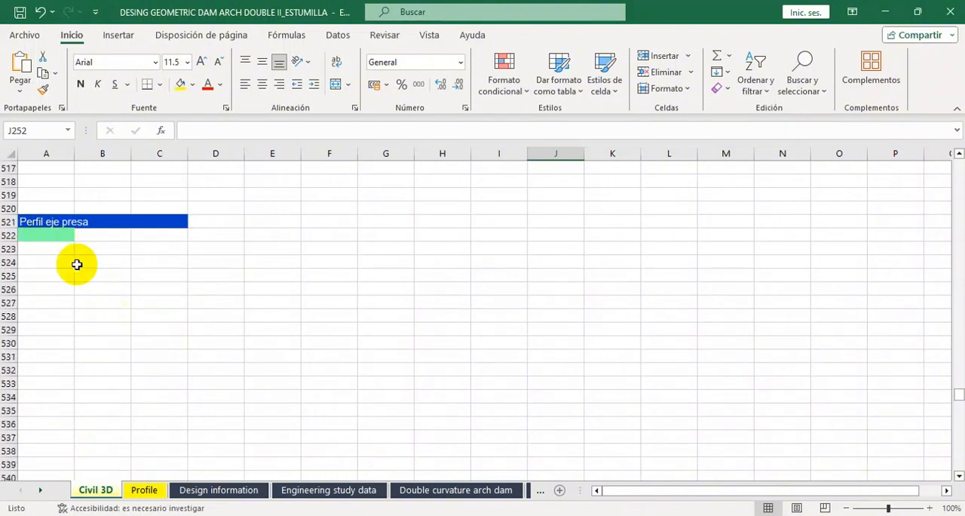
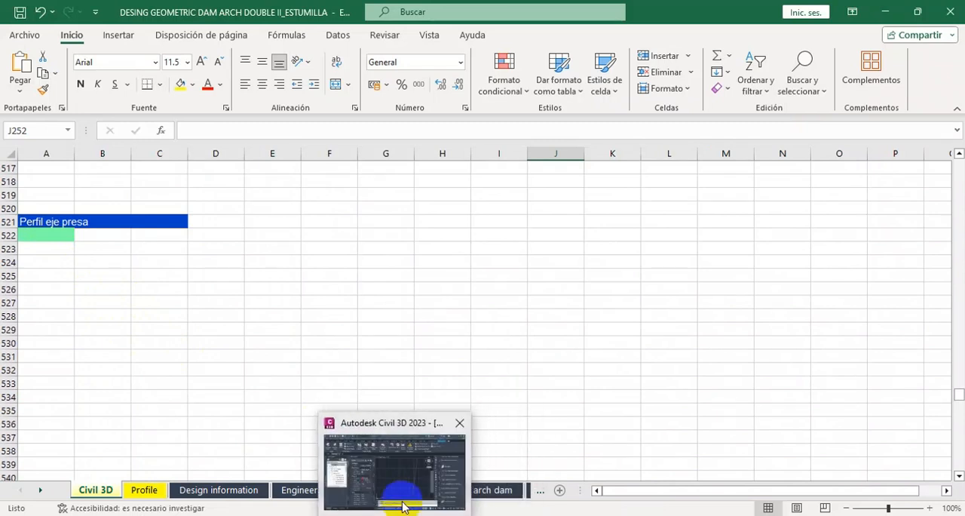
Switch to Civil 3D, then close the upstream profile's layout tools and the Panorama window.
{"action": "left_click", "coordinate": [399, 502]}
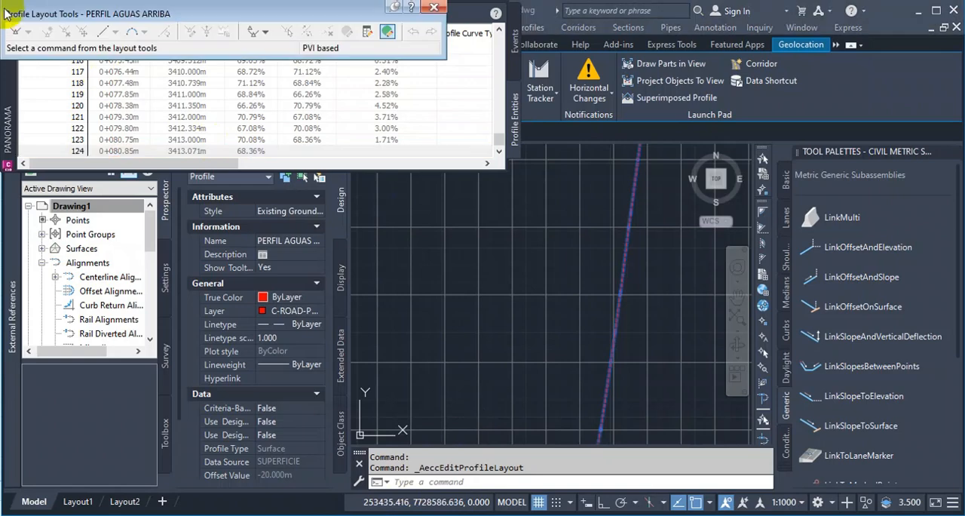
{"action": "key", "text": "Escape"}
{"action": "key", "text": "Escape"}
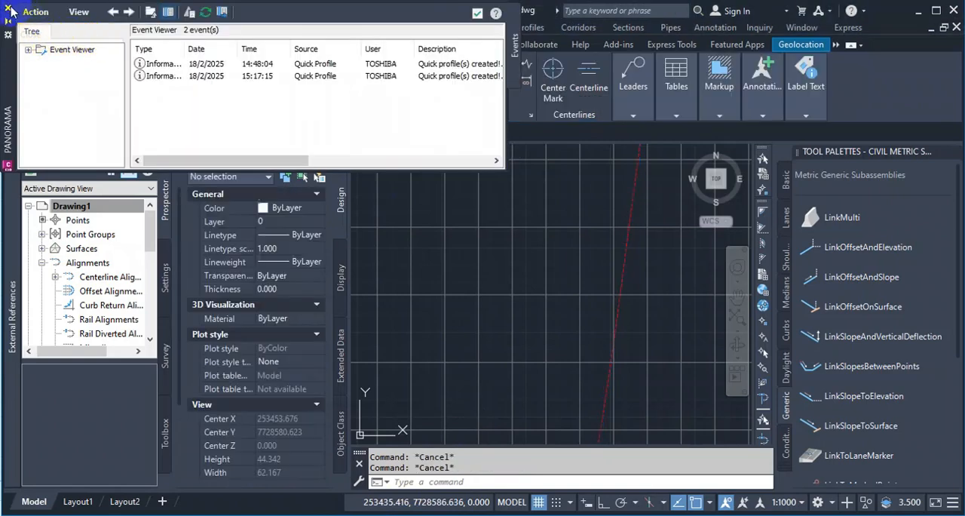
{"action": "left_click", "coordinate": [11, 11]}
Open the Geometry Editor for the surface profile in the ALINEAMIENTO CERRADA profile view and display its PVI table.
{"action": "scroll", "coordinate": [481, 320], "scroll_direction": "down", "scroll_amount": 10}
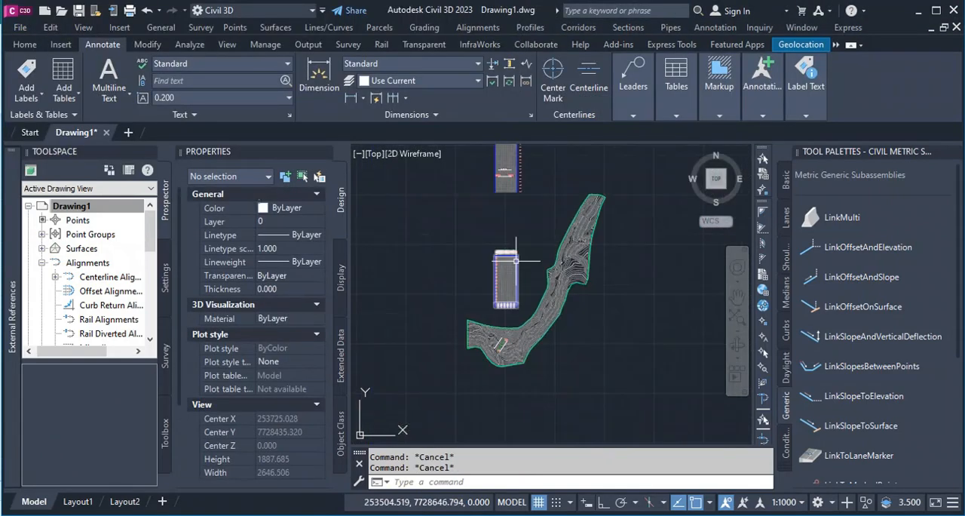
{"action": "scroll", "coordinate": [505, 312], "scroll_direction": "up", "scroll_amount": 5}
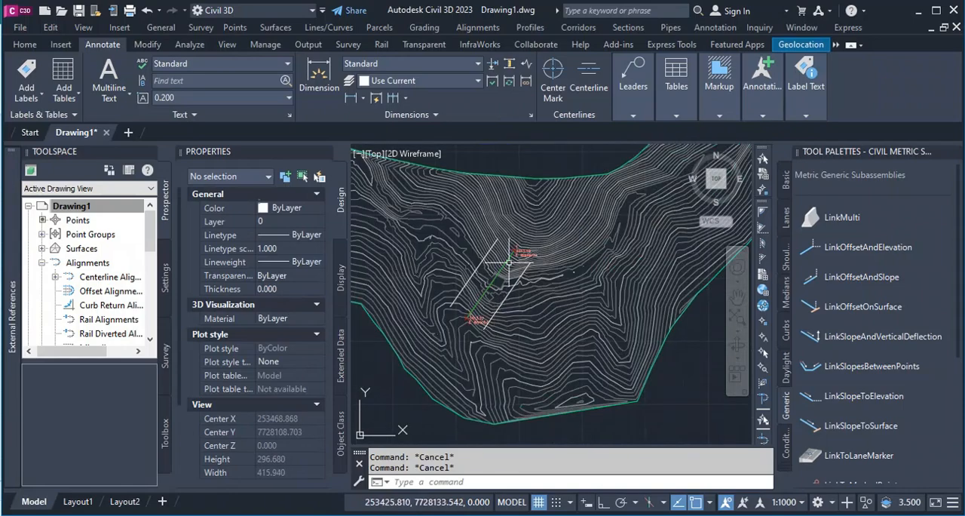
{"action": "scroll", "coordinate": [492, 329], "scroll_direction": "down", "scroll_amount": 12}
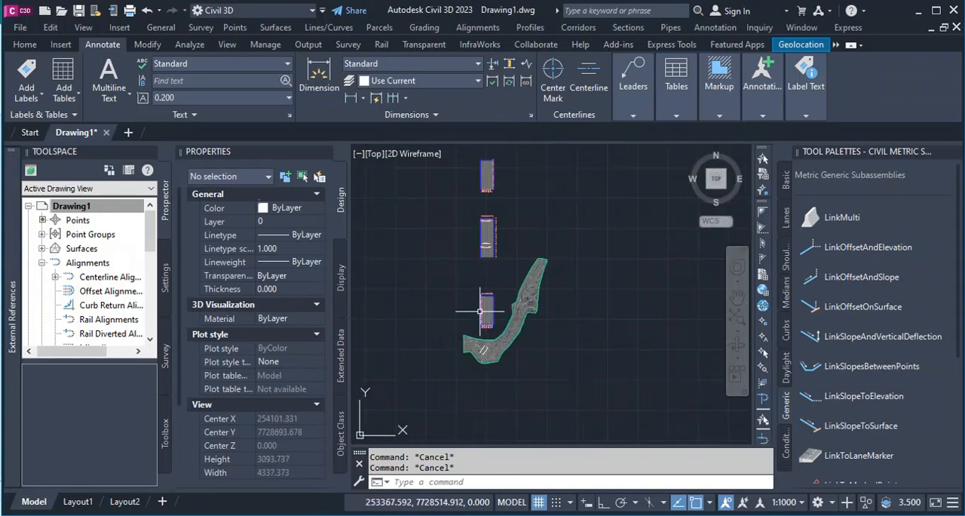
{"action": "scroll", "coordinate": [486, 233], "scroll_direction": "up", "scroll_amount": 12}
{"action": "scroll", "coordinate": [490, 230], "scroll_direction": "up", "scroll_amount": 4}
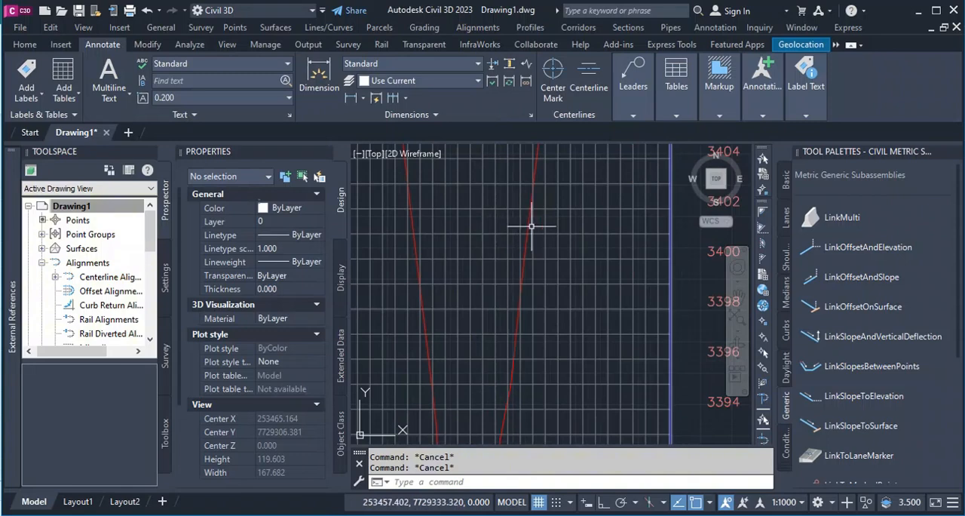
{"action": "left_click", "coordinate": [531, 224]}
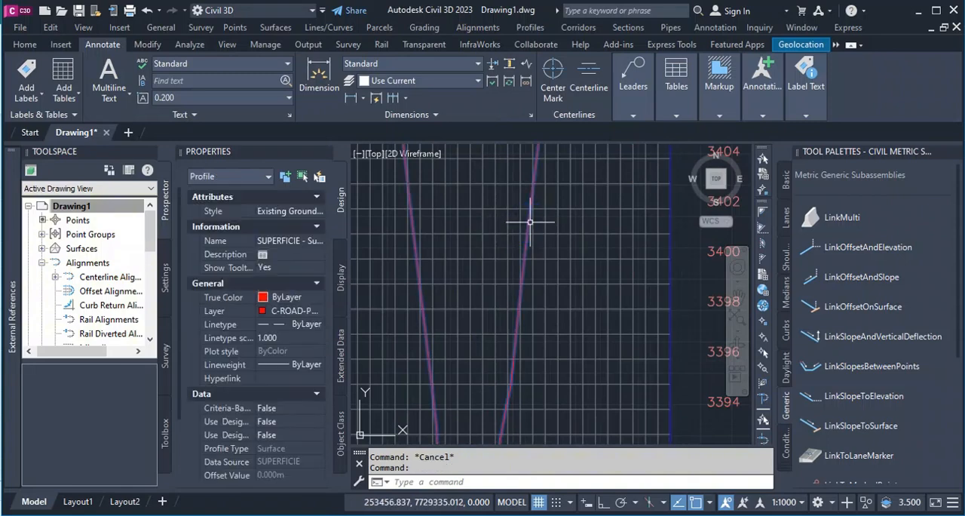
{"action": "scroll", "coordinate": [477, 330], "scroll_direction": "down", "scroll_amount": 5}
{"action": "left_click", "coordinate": [290, 79]}
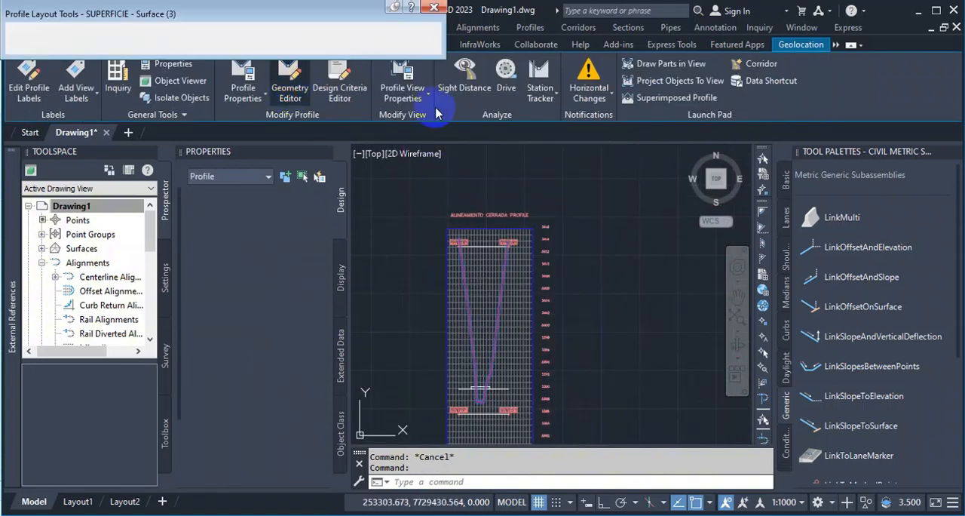
{"action": "left_click", "coordinate": [389, 38]}
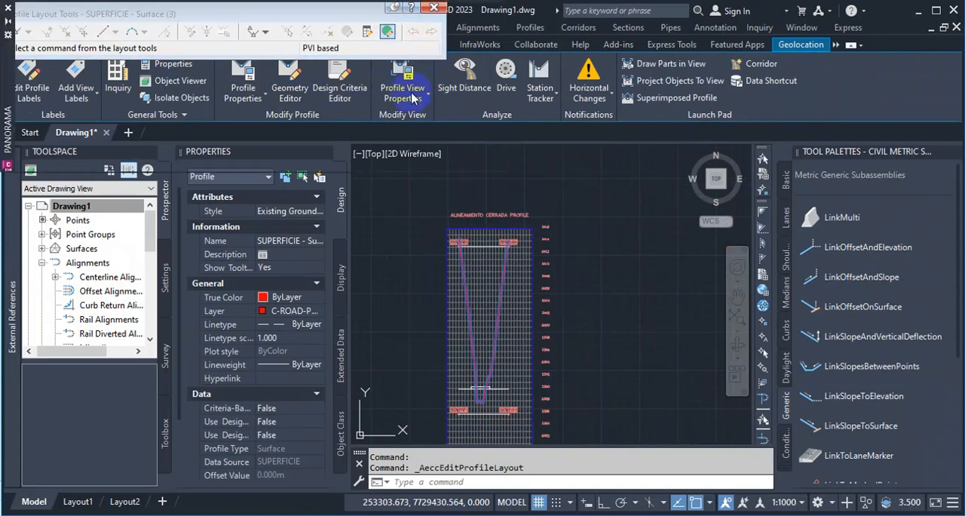
Select all PVI rows of the dam-axis profile, from first to last, and copy the whole table.
{"action": "left_click", "coordinate": [492, 49]}
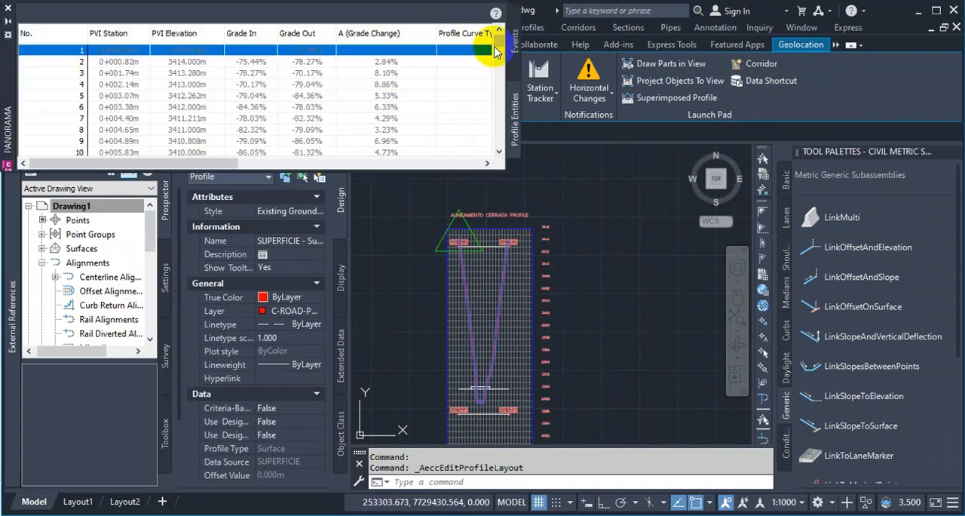
{"action": "left_click_drag", "start_coordinate": [496, 46], "coordinate": [509, 165]}
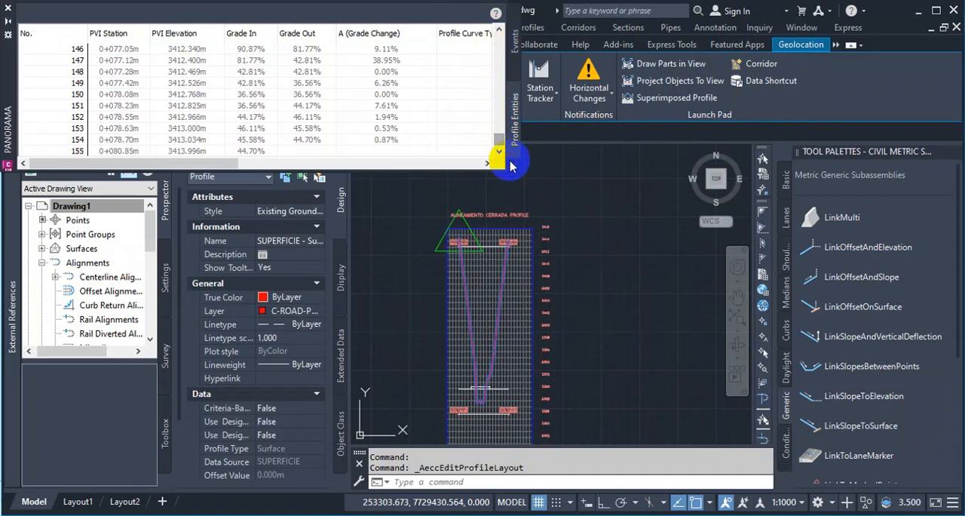
{"action": "left_click", "coordinate": [76, 153], "text": "shift"}
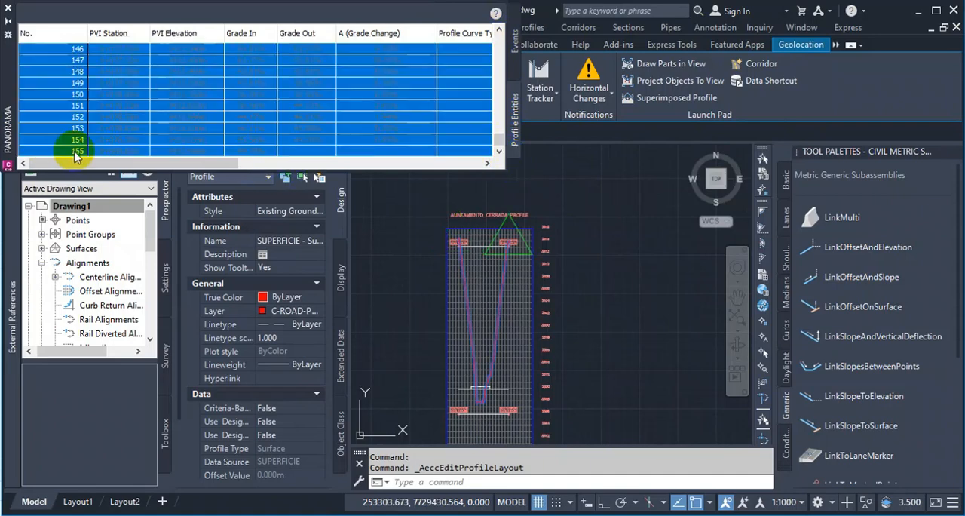
{"action": "right_click", "coordinate": [151, 153]}
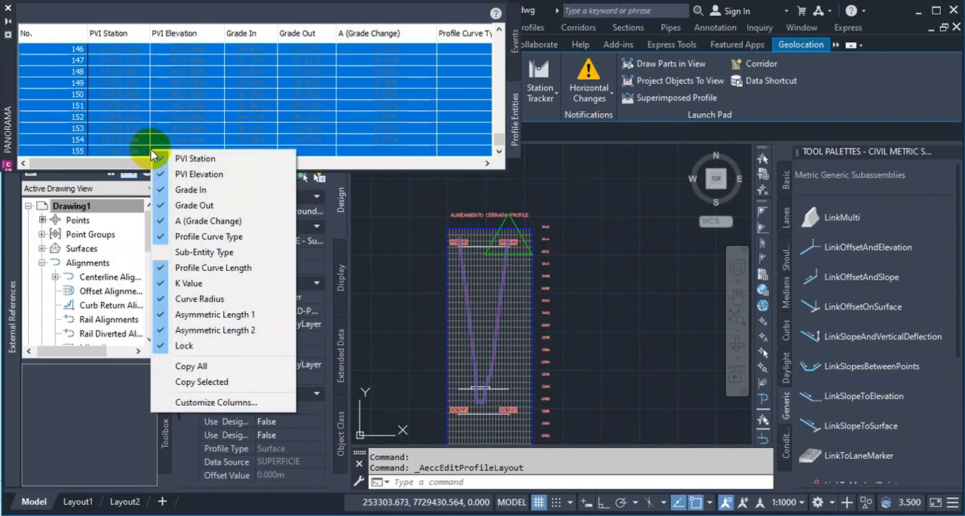
{"action": "left_click", "coordinate": [193, 365]}
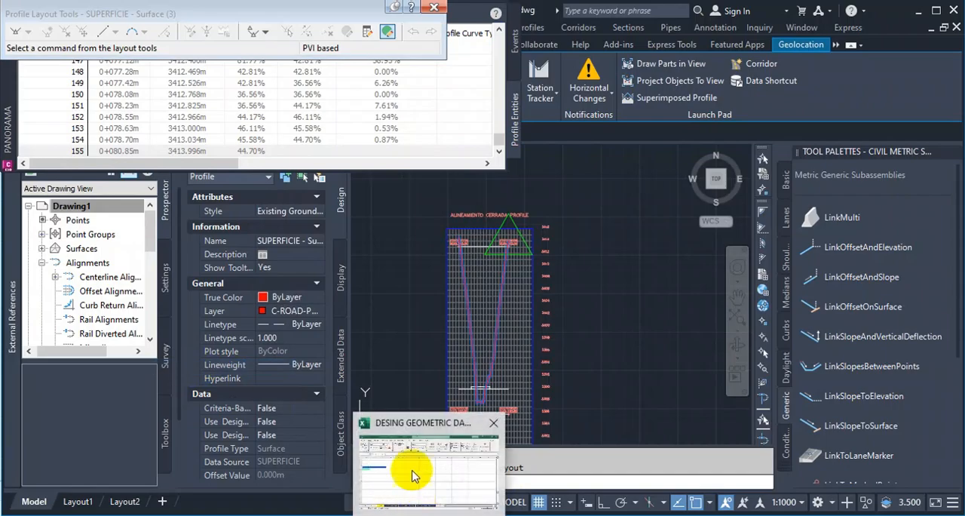
Switch to Excel and paste the copied PVI table at cell A522 under the Perfil eje presa heading.
{"action": "left_click", "coordinate": [409, 471]}
{"action": "right_click", "coordinate": [45, 235]}
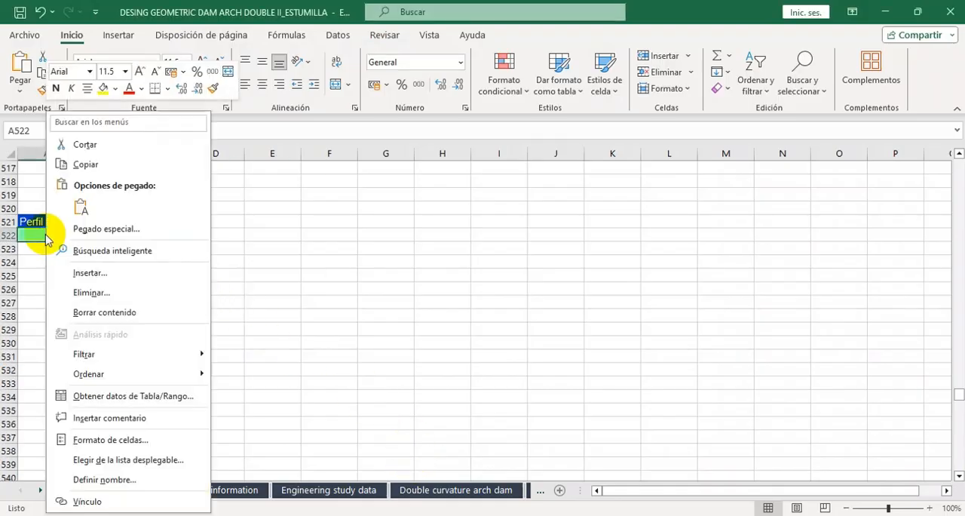
{"action": "left_click", "coordinate": [80, 202]}
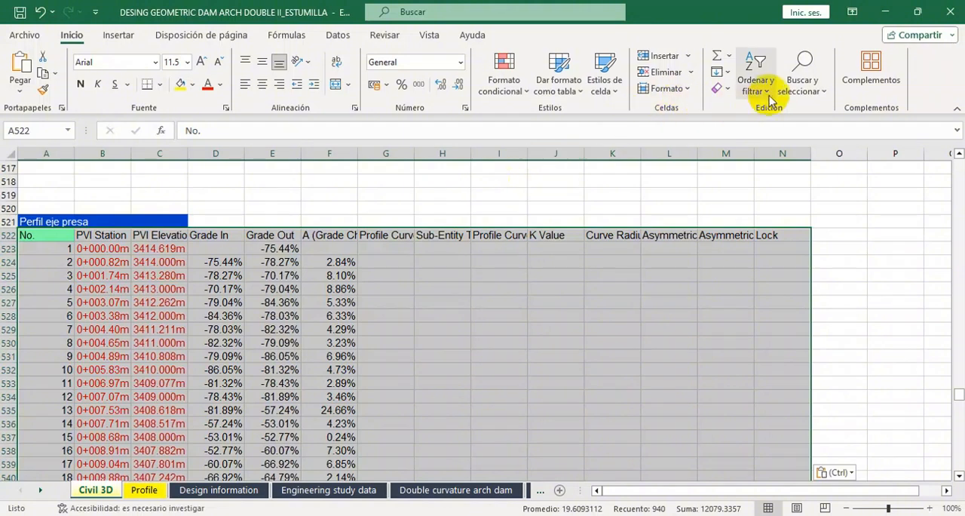
Replace every "+" in the pasted dam-axis profile data with nothing.
{"action": "left_click", "coordinate": [802, 81]}
{"action": "left_click", "coordinate": [823, 136]}
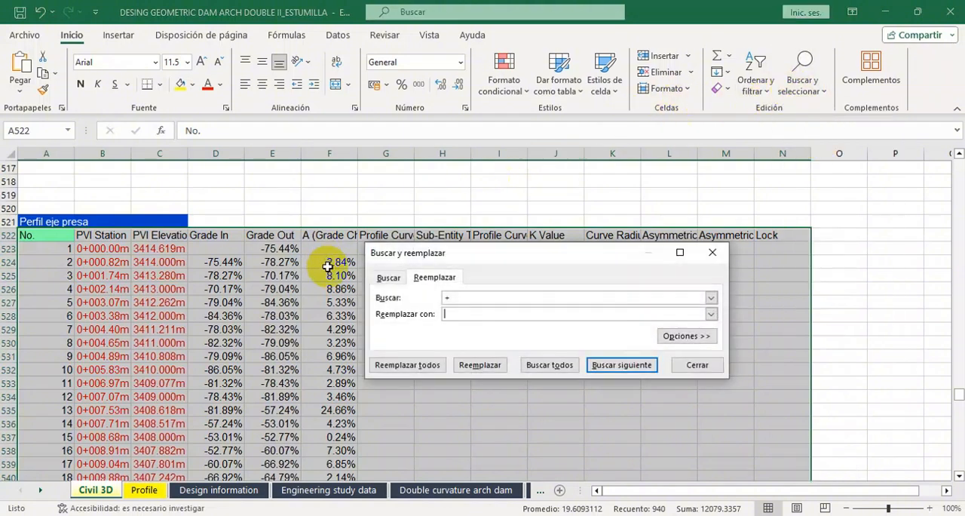
{"action": "left_click", "coordinate": [433, 365]}
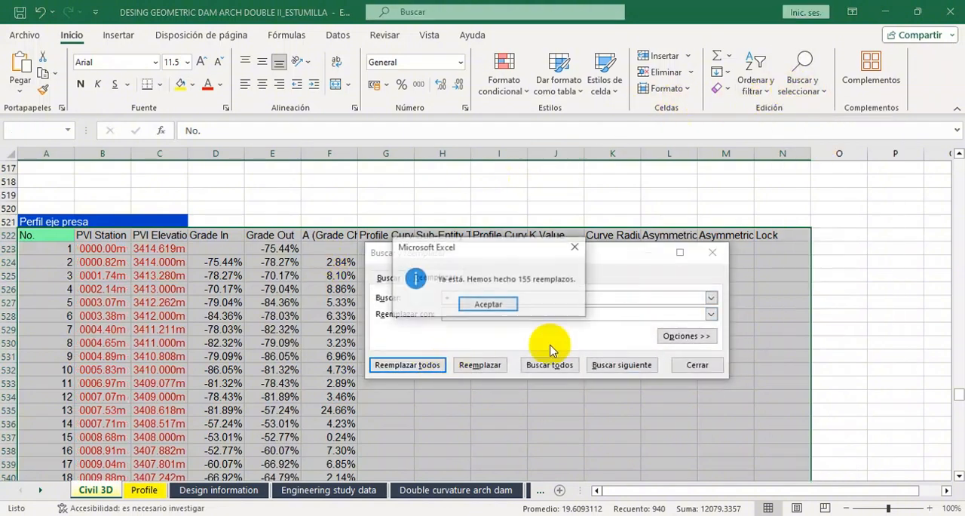
{"action": "left_click", "coordinate": [488, 304]}
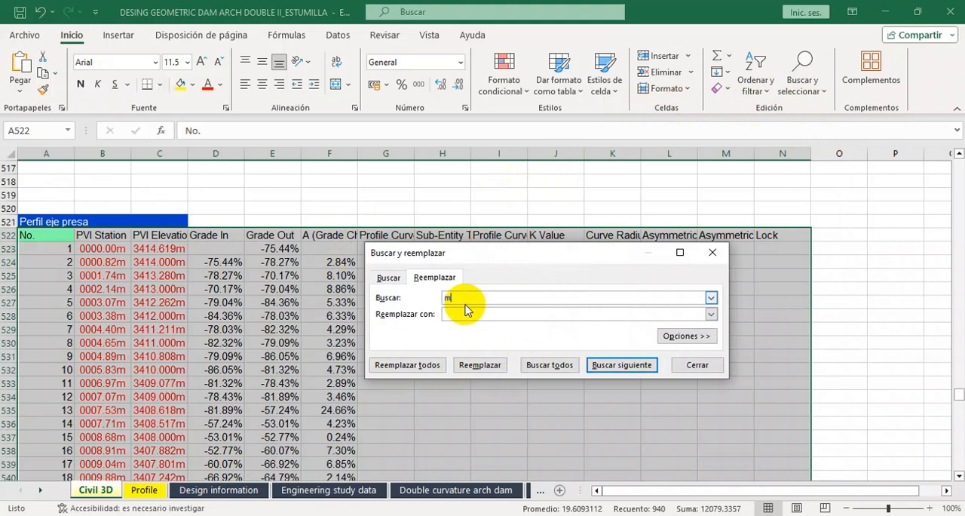
Remove every "m" from the dam-axis data by replacing all occurrences with nothing, then close the replace dialog and deselect the table.
{"action": "left_click", "coordinate": [408, 365]}
{"action": "left_click", "coordinate": [492, 304]}
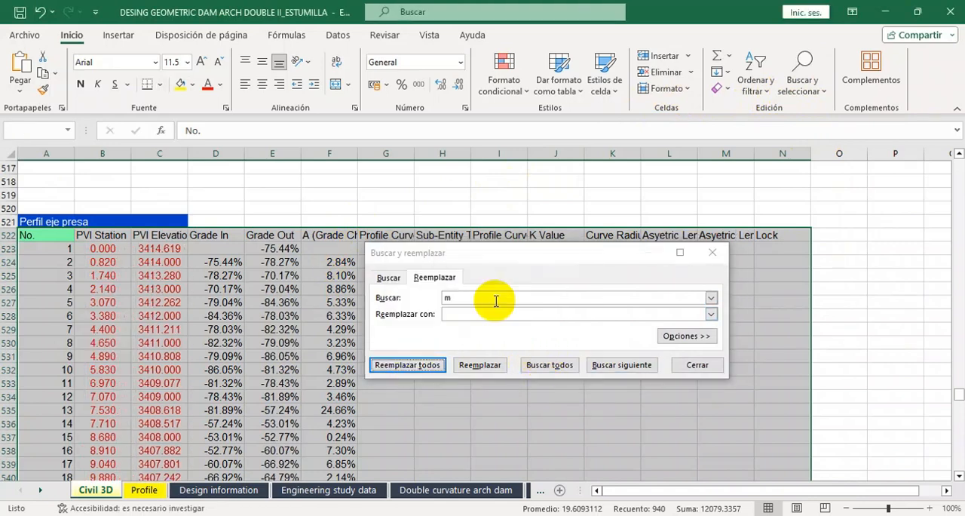
{"action": "left_click", "coordinate": [693, 364]}
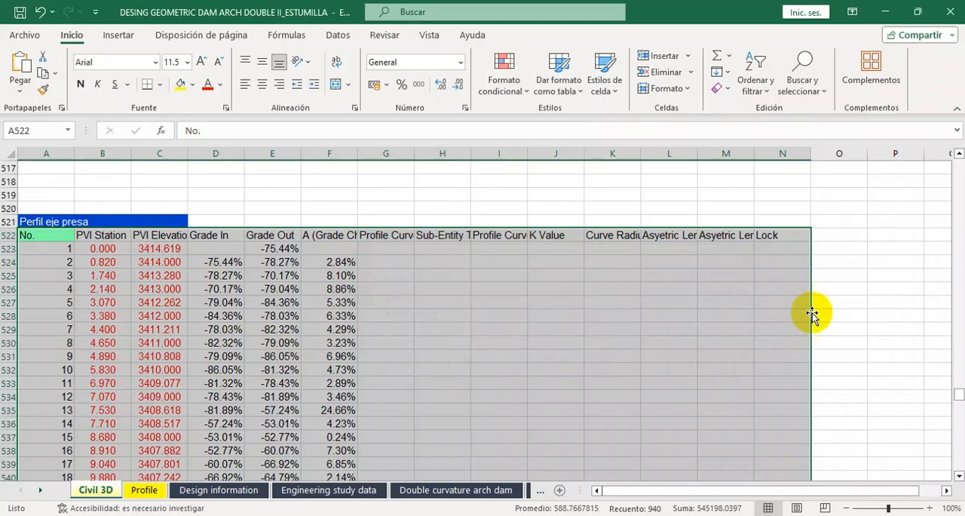
{"action": "left_click", "coordinate": [839, 329]}
Return to Civil 3D, close the dam-axis profile's PVI table and layout tools, and clear the profile selection.
{"action": "left_click", "coordinate": [485, 514]}
{"action": "left_click", "coordinate": [57, 9]}
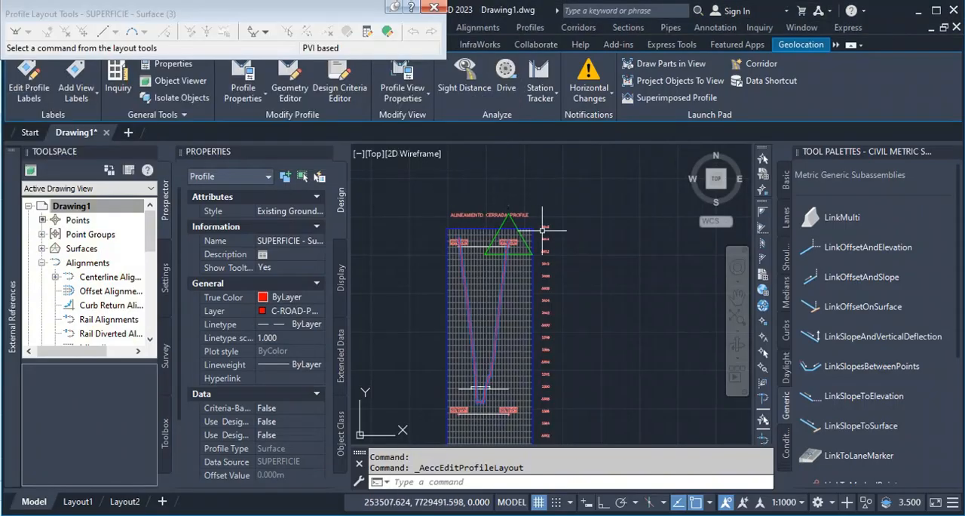
{"action": "left_click", "coordinate": [438, 7]}
{"action": "key", "text": "Escape"}
{"action": "key", "text": "Escape"}
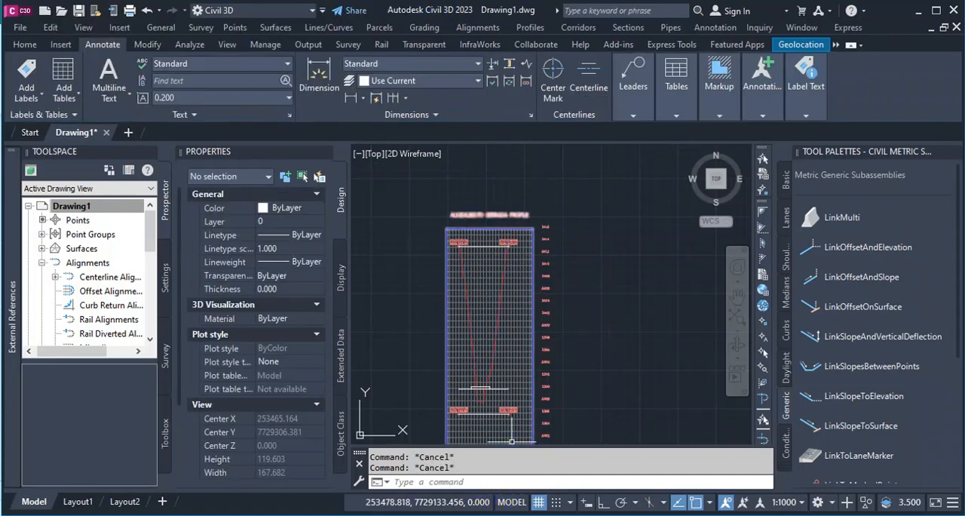
Switch to Excel and copy the Perfil Aguas abajo PVI stations and elevations, B3:C126, from the Civil 3D sheet.
{"action": "left_click", "coordinate": [430, 515]}
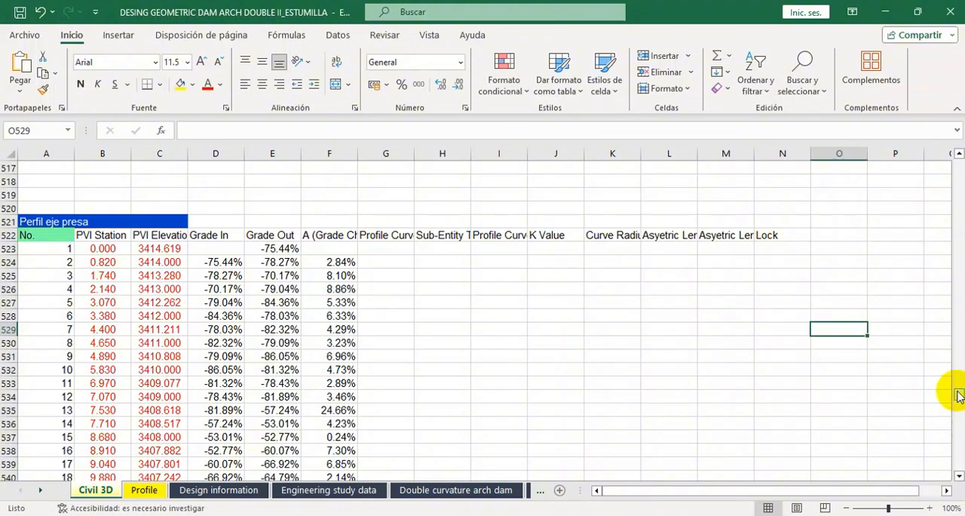
{"action": "left_click_drag", "start_coordinate": [958, 396], "coordinate": [959, 164]}
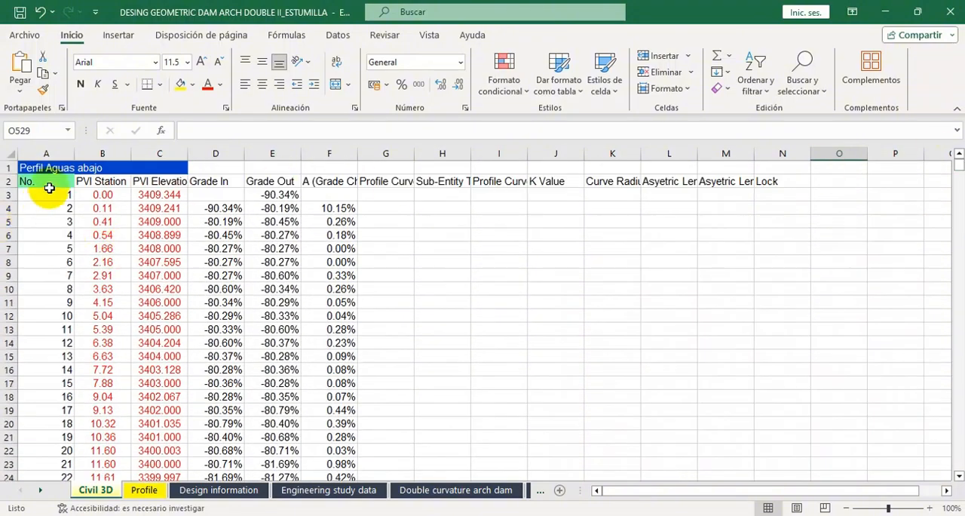
{"action": "left_click_drag", "start_coordinate": [100, 198], "coordinate": [149, 462]}
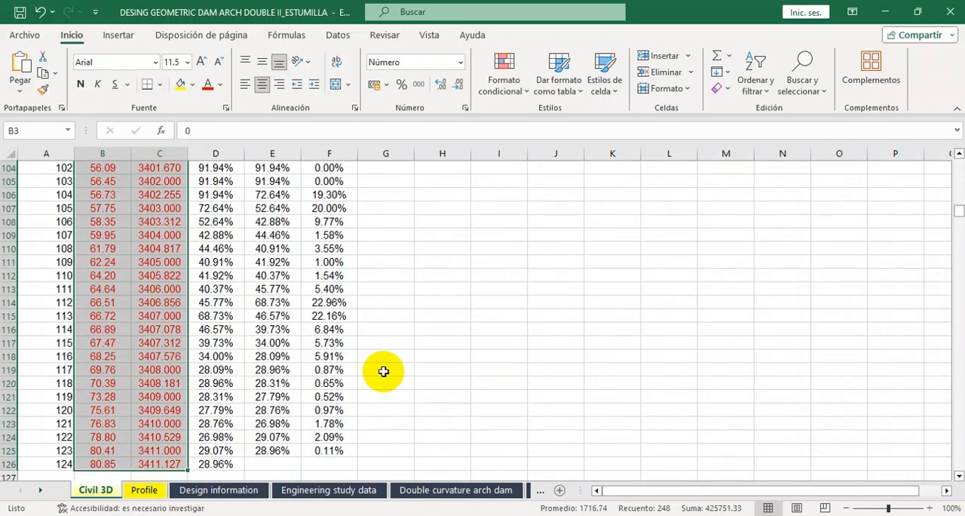
{"action": "key", "text": "ctrl+c"}
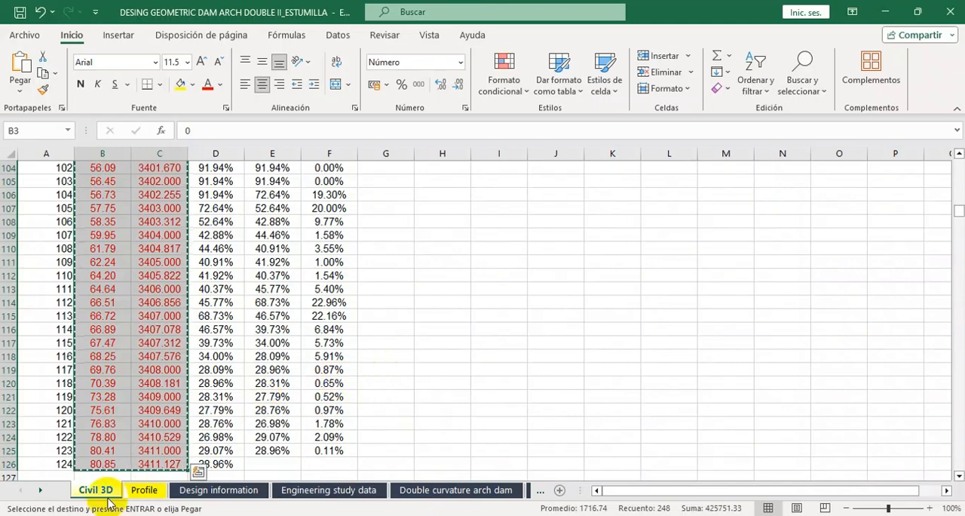
Paste the copied downstream stations and elevations as values at B3 of the Profile sheet and check the filled rows.
{"action": "left_click", "coordinate": [144, 490]}
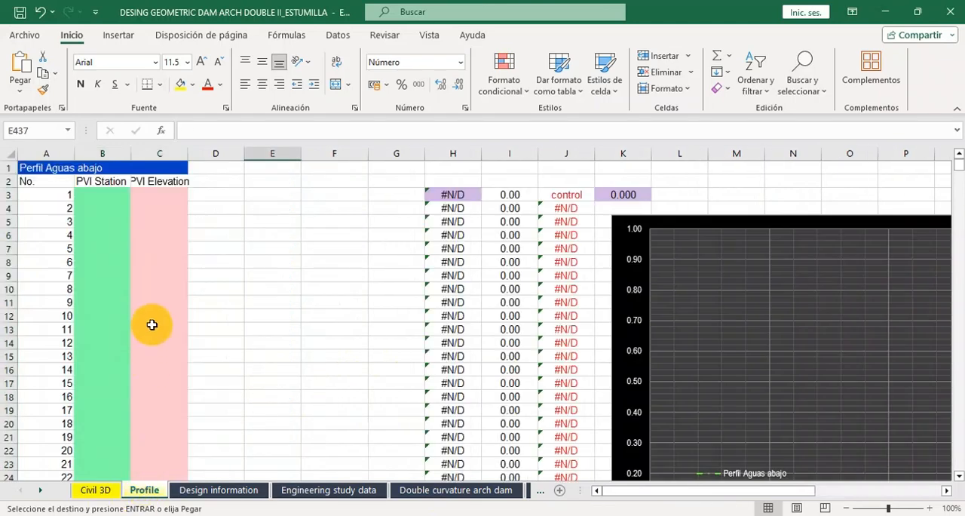
{"action": "left_click", "coordinate": [98, 490]}
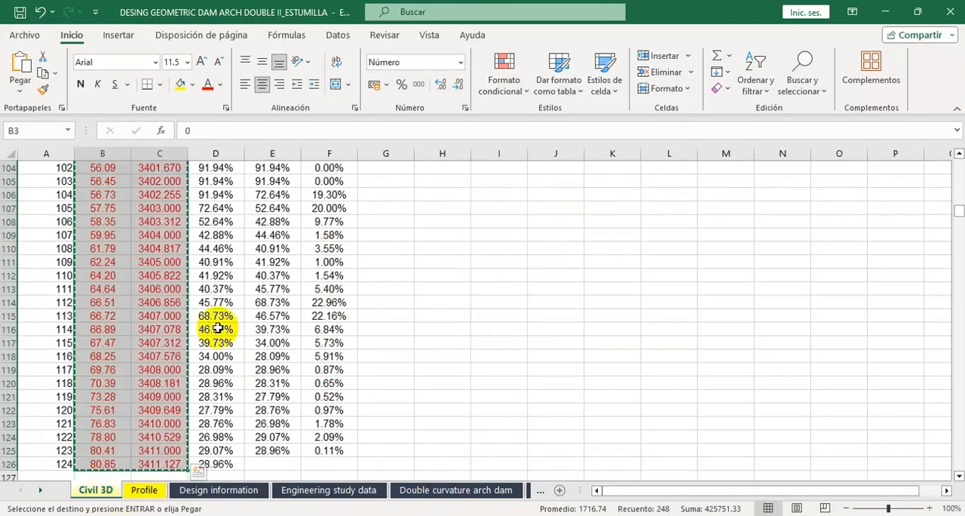
{"action": "scroll", "coordinate": [255, 315], "scroll_direction": "up", "scroll_amount": 20}
{"action": "scroll", "coordinate": [255, 317], "scroll_direction": "up", "scroll_amount": 4}
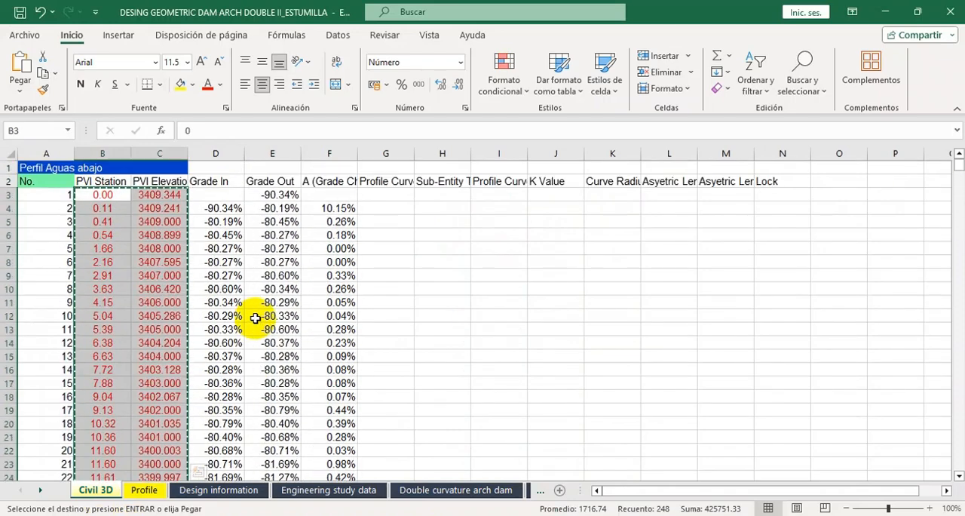
{"action": "left_click", "coordinate": [146, 491]}
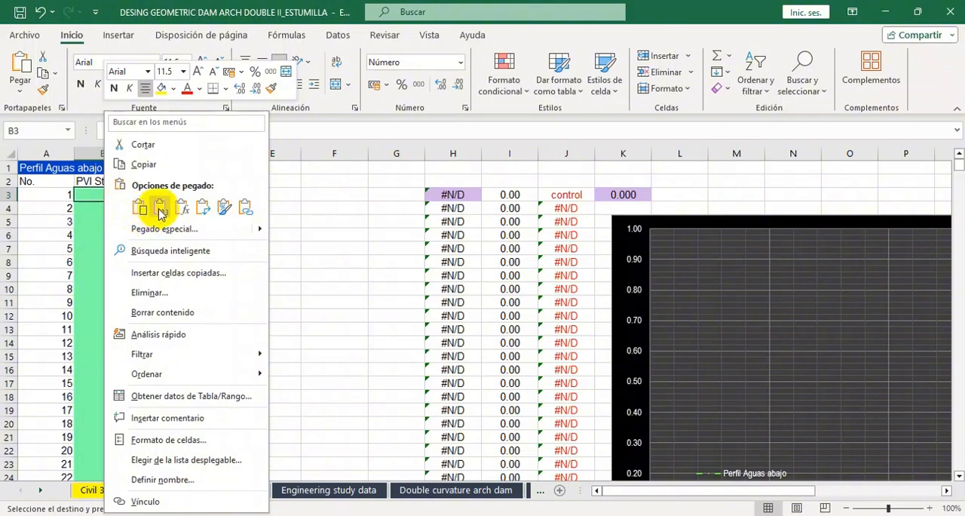
{"action": "left_click", "coordinate": [160, 208]}
{"action": "scroll", "coordinate": [248, 268], "scroll_direction": "down", "scroll_amount": 9}
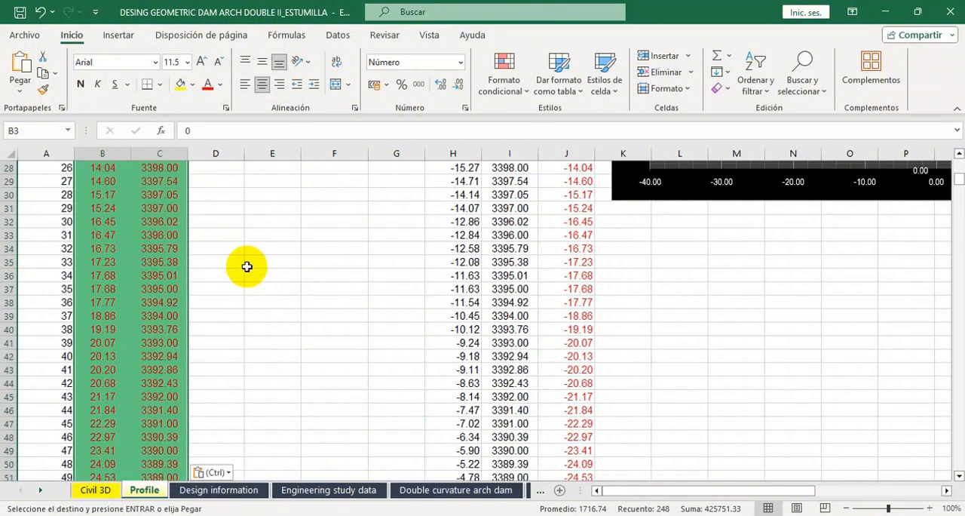
{"action": "scroll", "coordinate": [247, 261], "scroll_direction": "down", "scroll_amount": 20}
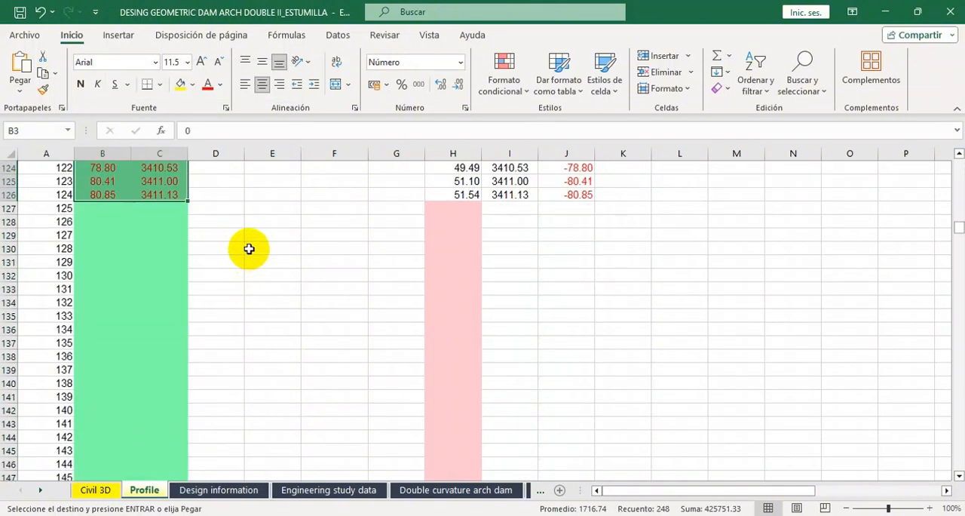
{"action": "scroll", "coordinate": [249, 249], "scroll_direction": "up", "scroll_amount": 3}
{"action": "left_click", "coordinate": [268, 306]}
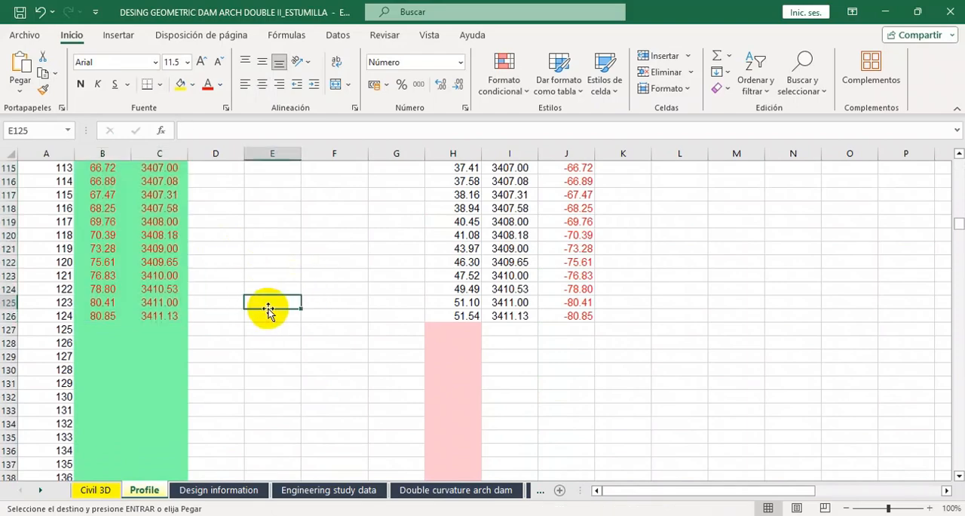
Copy the Perfil Aguas arriba PVI stations and elevations, B244:C367, from the Civil 3D sheet.
{"action": "left_click", "coordinate": [96, 490]}
{"action": "scroll", "coordinate": [144, 308], "scroll_direction": "down", "scroll_amount": 20}
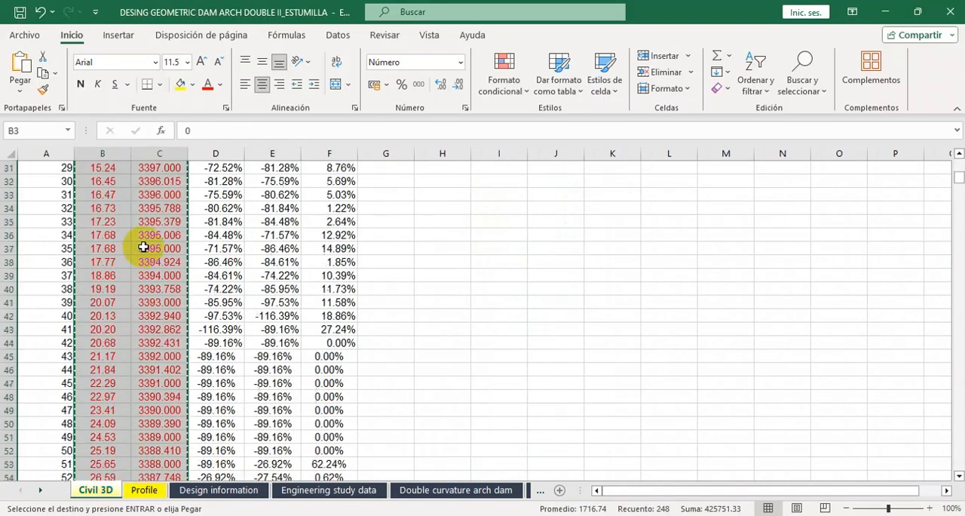
{"action": "scroll", "coordinate": [151, 278], "scroll_direction": "down", "scroll_amount": 12}
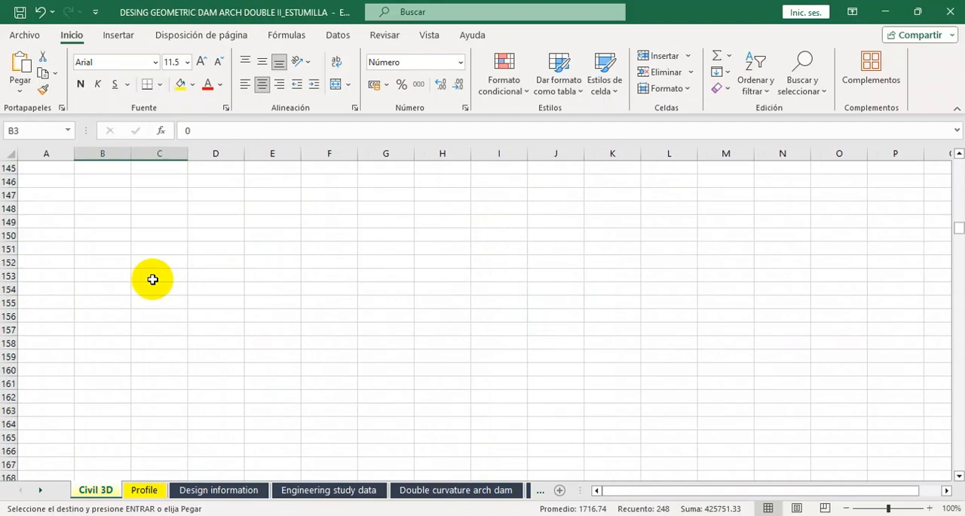
{"action": "scroll", "coordinate": [152, 280], "scroll_direction": "down", "scroll_amount": 16}
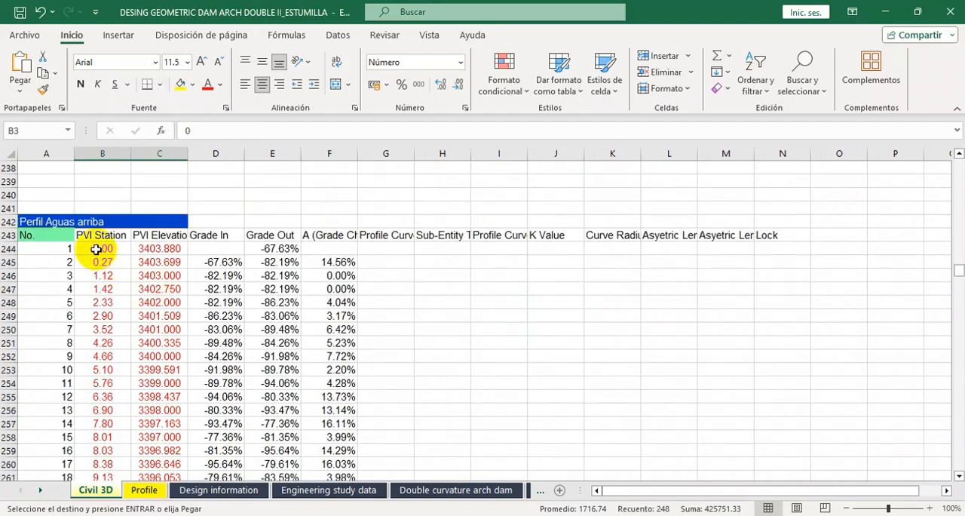
{"action": "left_click_drag", "start_coordinate": [91, 245], "coordinate": [154, 475]}
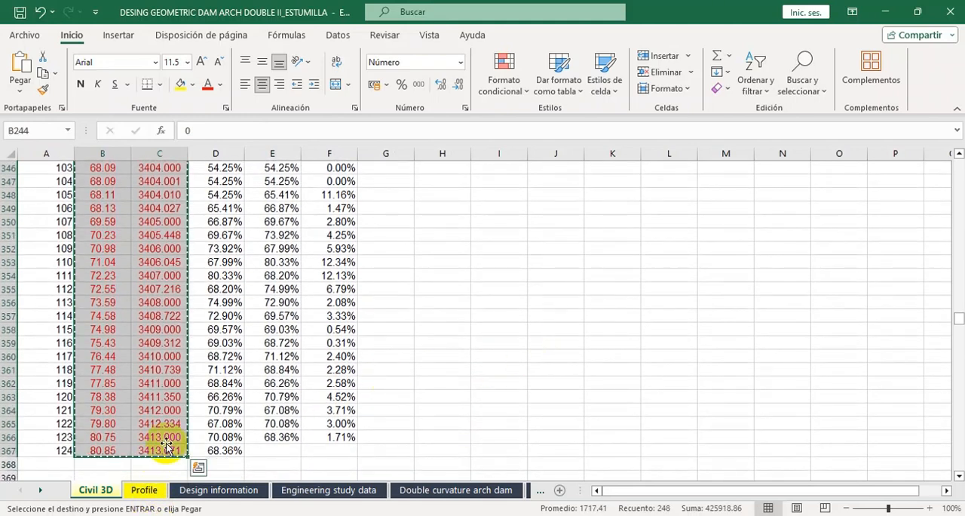
Paste the copied upstream stations and elevations as values at B170 of the Profile sheet and check the filled rows.
{"action": "left_click", "coordinate": [139, 490]}
{"action": "scroll", "coordinate": [147, 248], "scroll_direction": "down", "scroll_amount": 18}
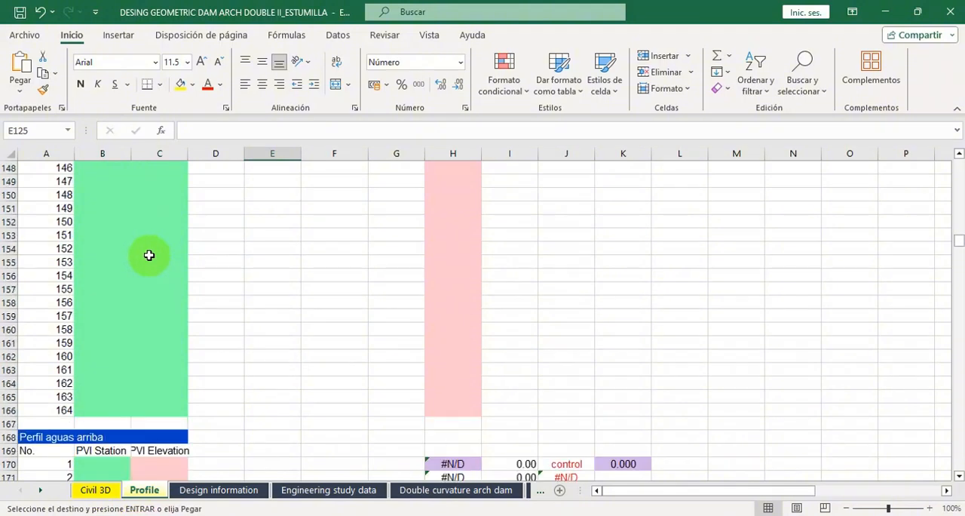
{"action": "scroll", "coordinate": [124, 238], "scroll_direction": "up", "scroll_amount": 1}
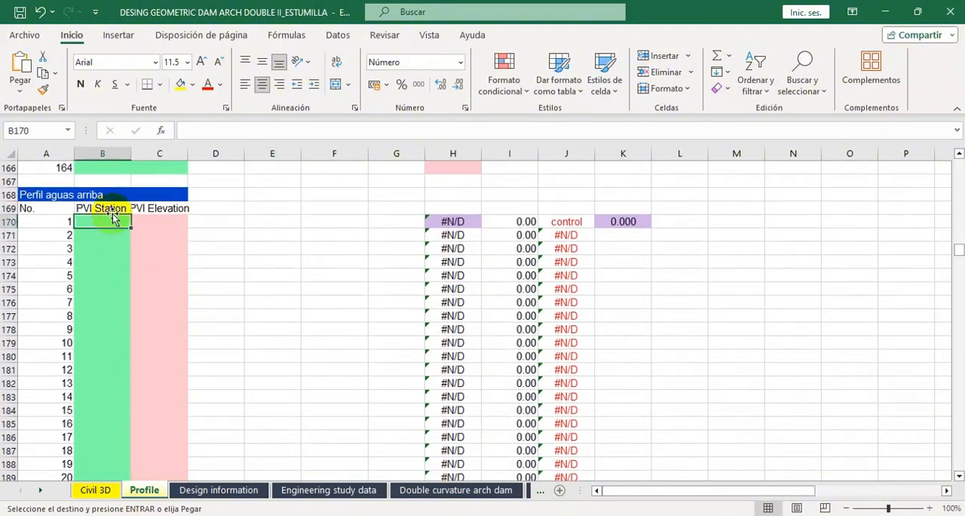
{"action": "right_click", "coordinate": [110, 221]}
{"action": "left_click", "coordinate": [165, 209]}
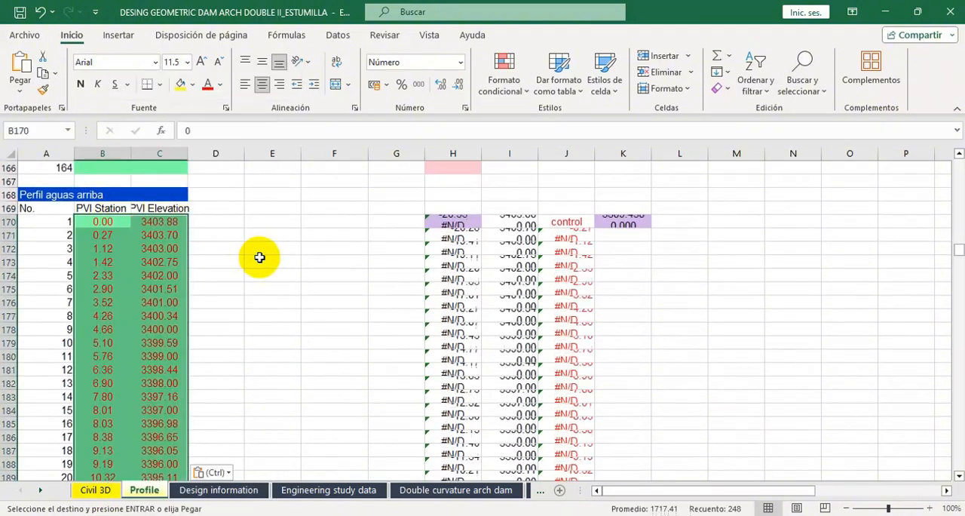
{"action": "scroll", "coordinate": [245, 301], "scroll_direction": "down", "scroll_amount": 20}
{"action": "scroll", "coordinate": [239, 292], "scroll_direction": "down", "scroll_amount": 16}
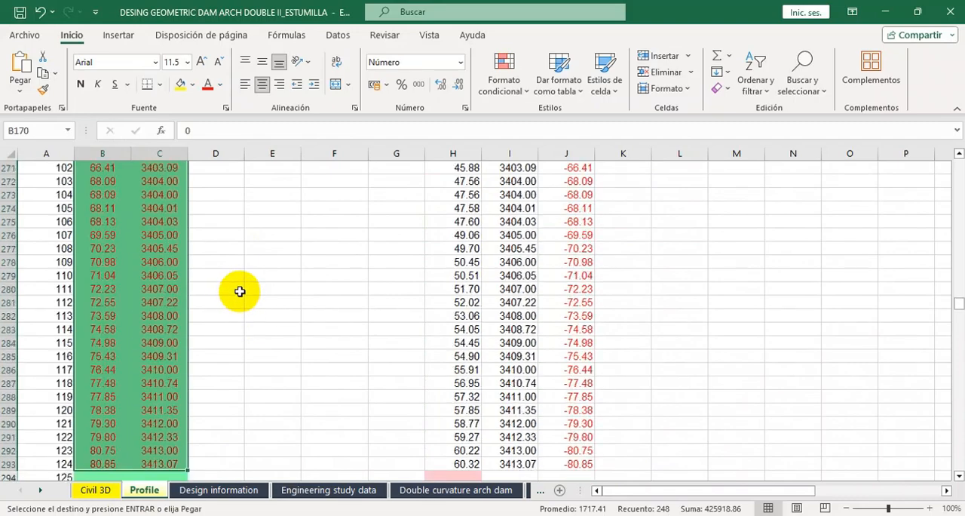
Copy the dam-axis PVI stations and elevations, B523:C677, from the Civil 3D sheet.
{"action": "left_click", "coordinate": [106, 503]}
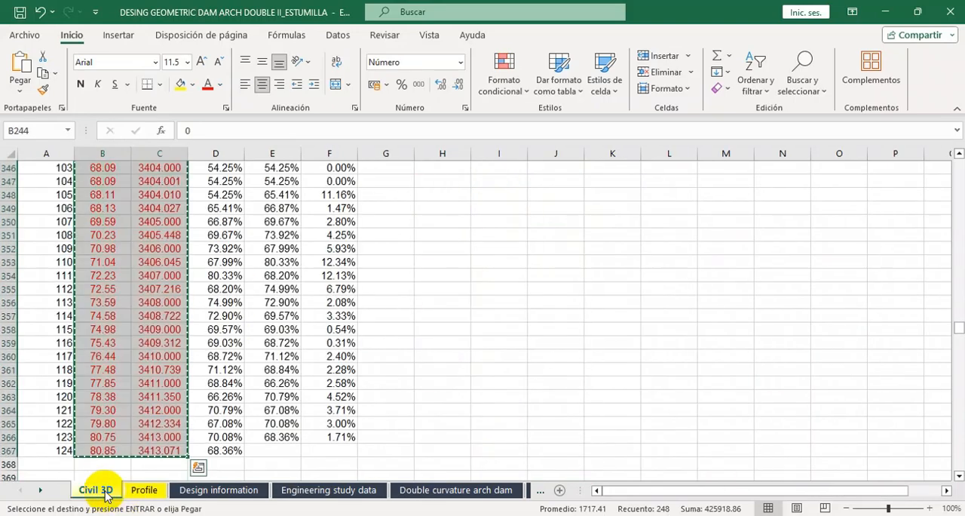
{"action": "scroll", "coordinate": [158, 337], "scroll_direction": "down", "scroll_amount": 20}
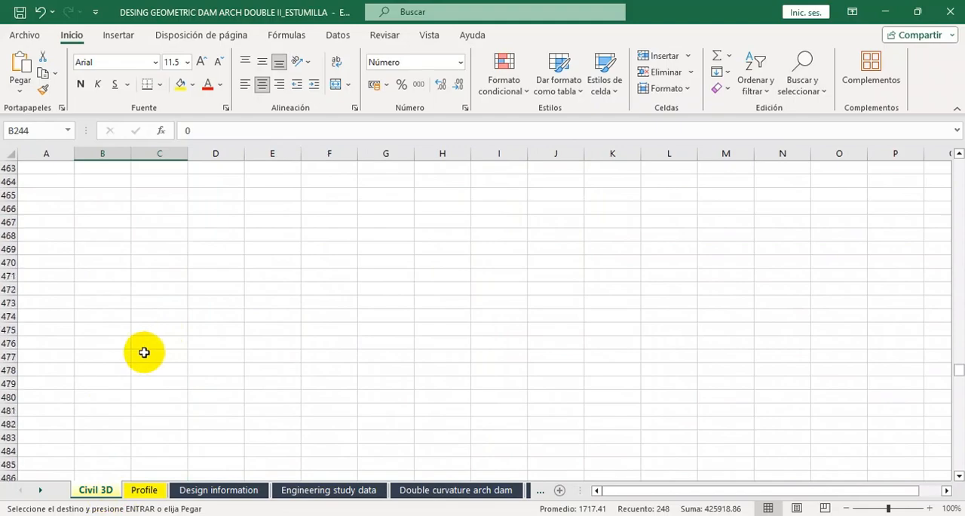
{"action": "scroll", "coordinate": [144, 352], "scroll_direction": "down", "scroll_amount": 18}
{"action": "left_click_drag", "start_coordinate": [101, 251], "coordinate": [164, 457]}
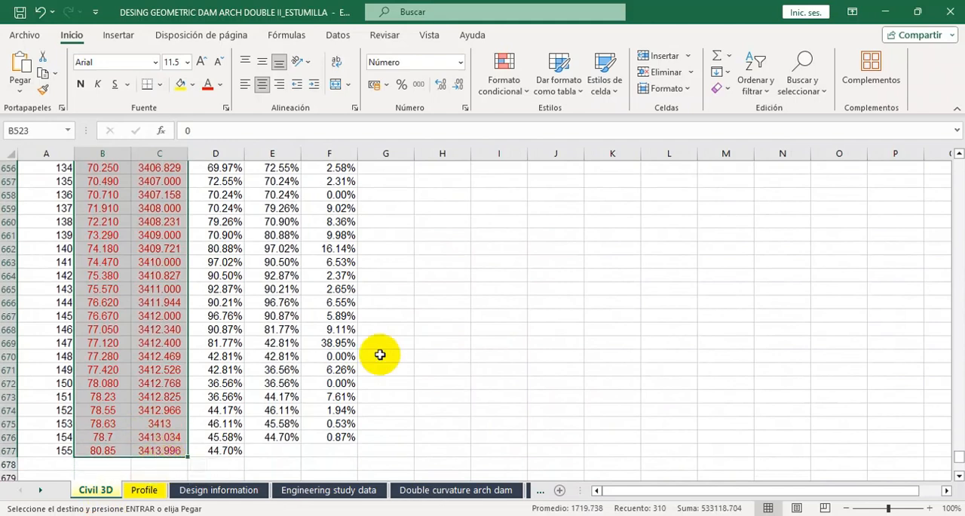
Paste the copied dam-axis data as values at B433 of the Profile sheet under Perfil eje presa, check the filled rows and deselect them.
{"action": "left_click", "coordinate": [149, 489]}
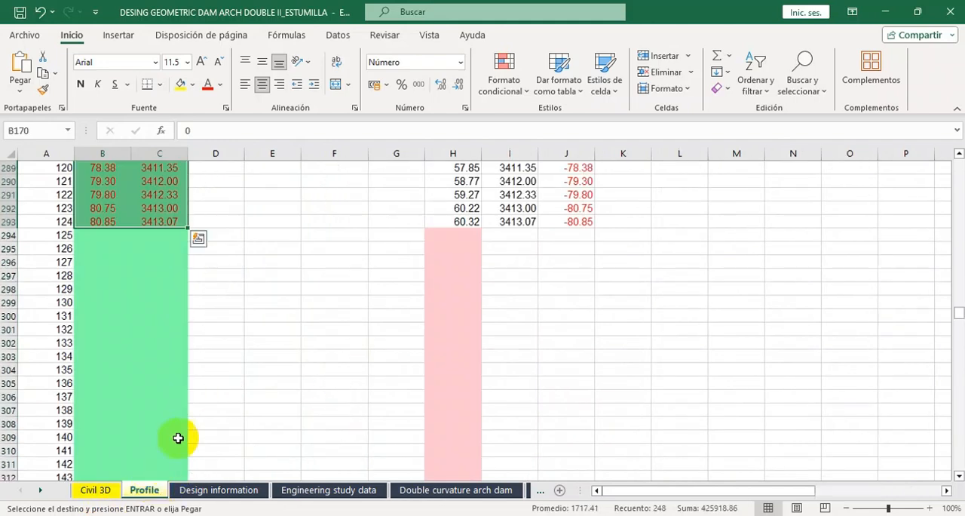
{"action": "scroll", "coordinate": [148, 304], "scroll_direction": "down", "scroll_amount": 20}
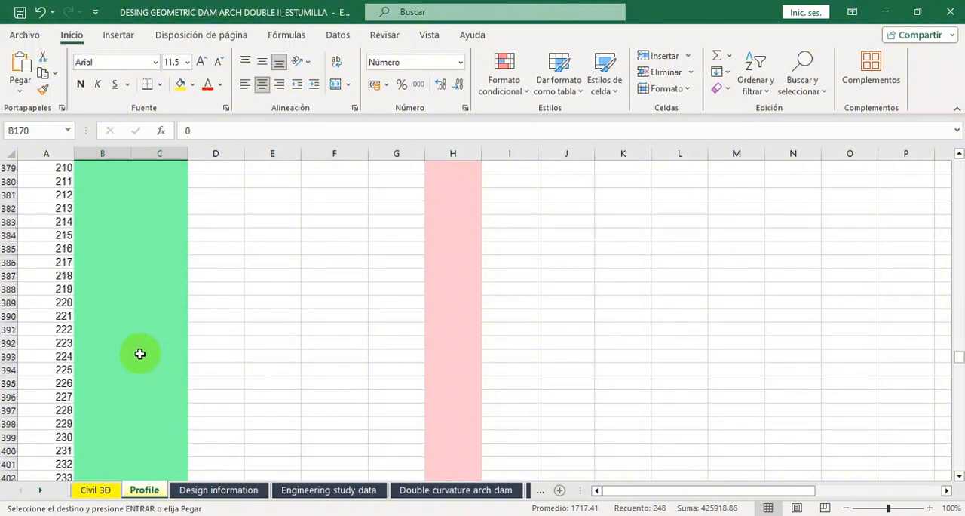
{"action": "scroll", "coordinate": [140, 356], "scroll_direction": "down", "scroll_amount": 9}
{"action": "scroll", "coordinate": [134, 339], "scroll_direction": "up", "scroll_amount": 4}
{"action": "left_click", "coordinate": [100, 330]}
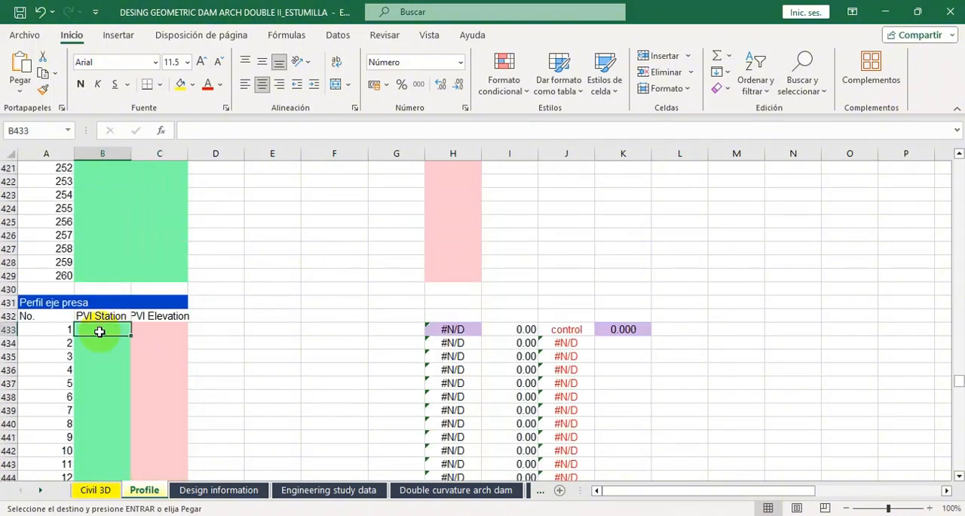
{"action": "right_click", "coordinate": [111, 329]}
{"action": "left_click", "coordinate": [165, 211]}
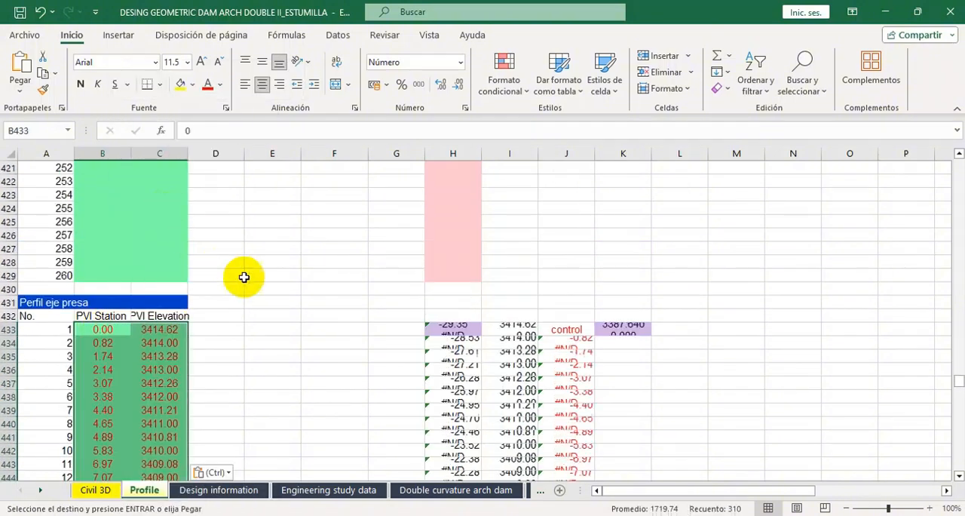
{"action": "scroll", "coordinate": [331, 323], "scroll_direction": "down", "scroll_amount": 2}
{"action": "scroll", "coordinate": [326, 331], "scroll_direction": "down", "scroll_amount": 20}
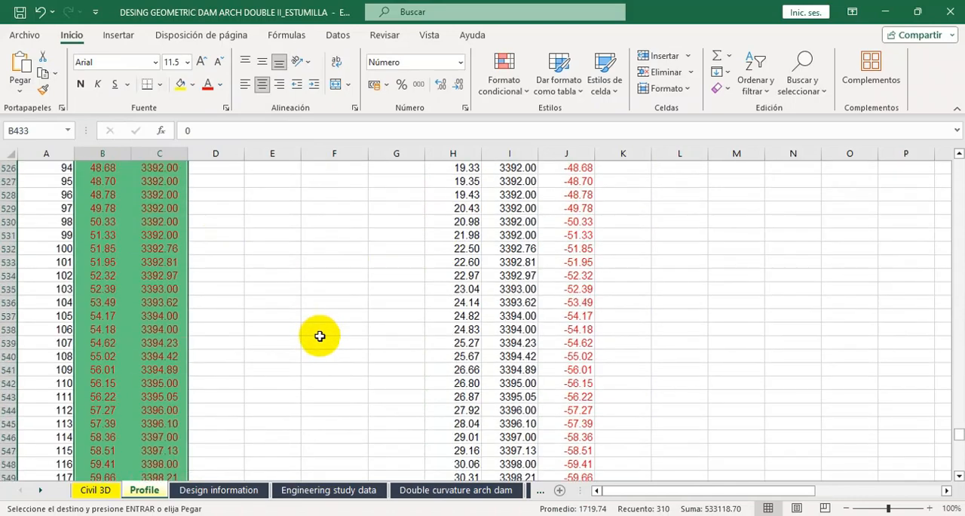
{"action": "scroll", "coordinate": [321, 340], "scroll_direction": "down", "scroll_amount": 10}
{"action": "scroll", "coordinate": [321, 340], "scroll_direction": "up", "scroll_amount": 3}
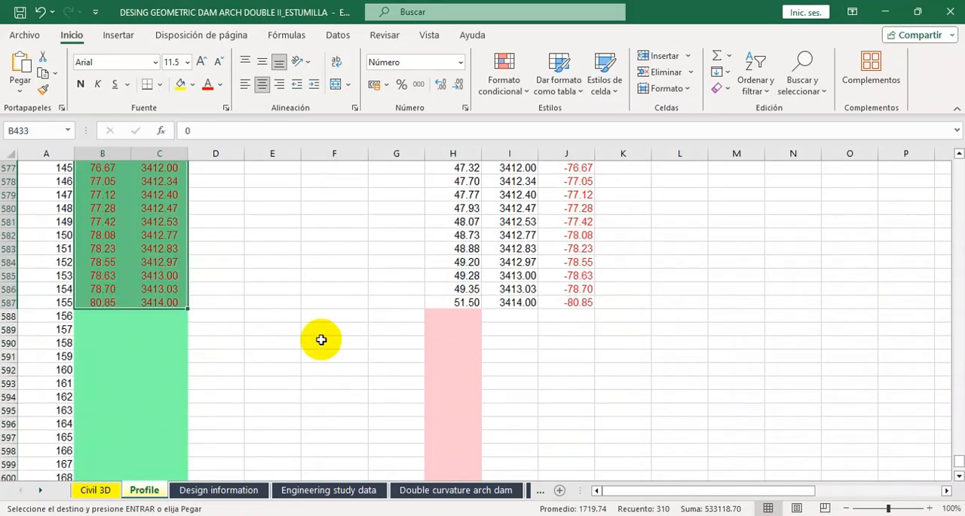
{"action": "left_click", "coordinate": [322, 351]}
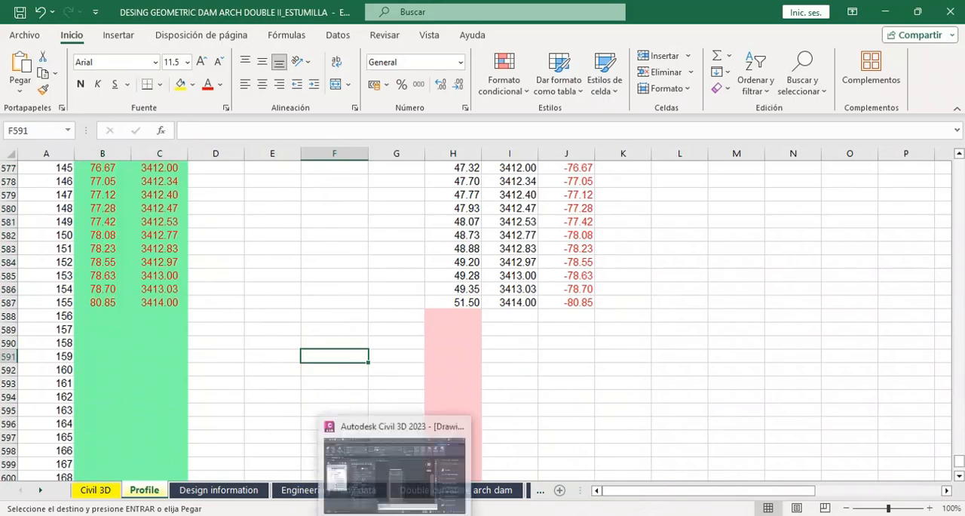
Switch to Civil 3D to view the alignment's profile drawing, and return to the Excel workbook.
{"action": "left_click", "coordinate": [388, 463]}
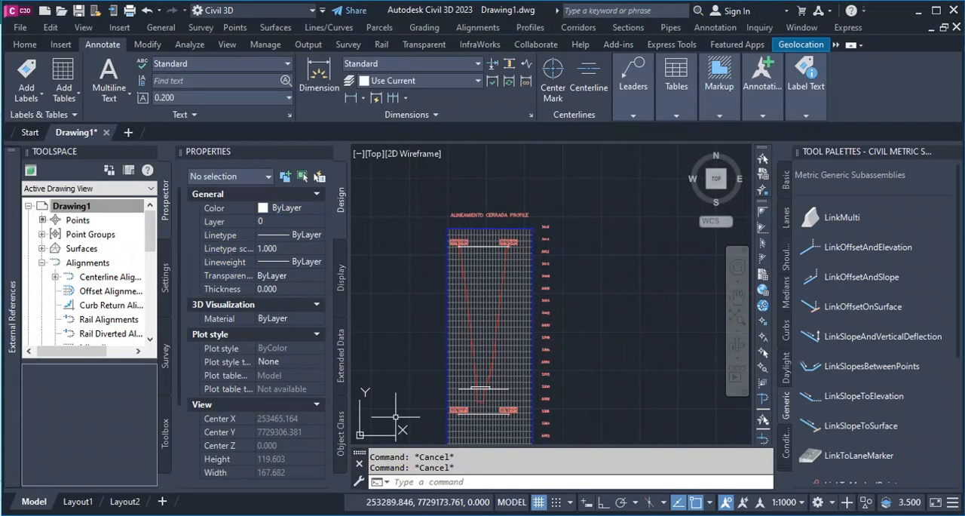
{"action": "mouse_move", "coordinate": [428, 515]}
{"action": "left_click", "coordinate": [426, 492]}
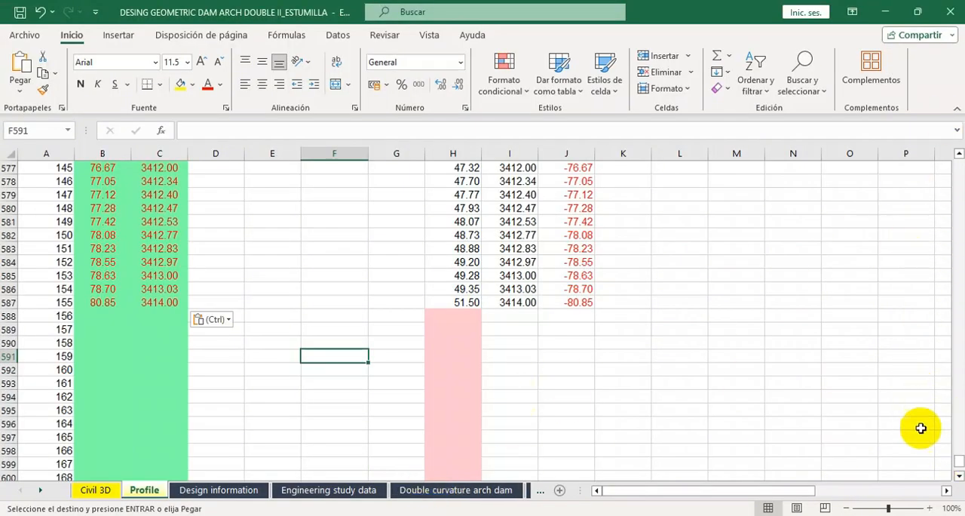
Examine the Profile sheet's chart comparing the Perfil Aguas abajo, Perfil aguas arriba and Perfil eje presa curves.
{"action": "left_click_drag", "start_coordinate": [959, 460], "coordinate": [959, 166]}
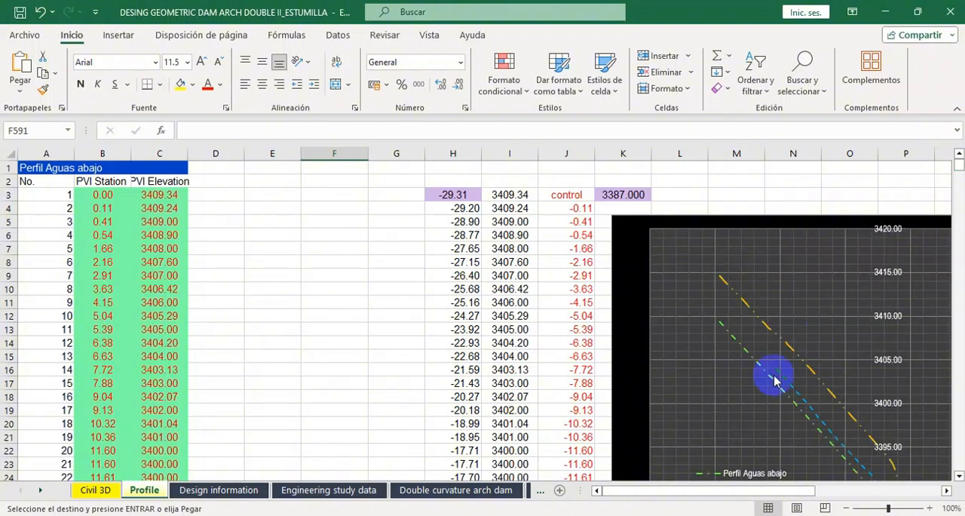
{"action": "left_click_drag", "start_coordinate": [688, 489], "coordinate": [758, 487]}
{"action": "scroll", "coordinate": [657, 270], "scroll_direction": "down", "scroll_amount": 3}
{"action": "scroll", "coordinate": [656, 269], "scroll_direction": "up", "scroll_amount": 3}
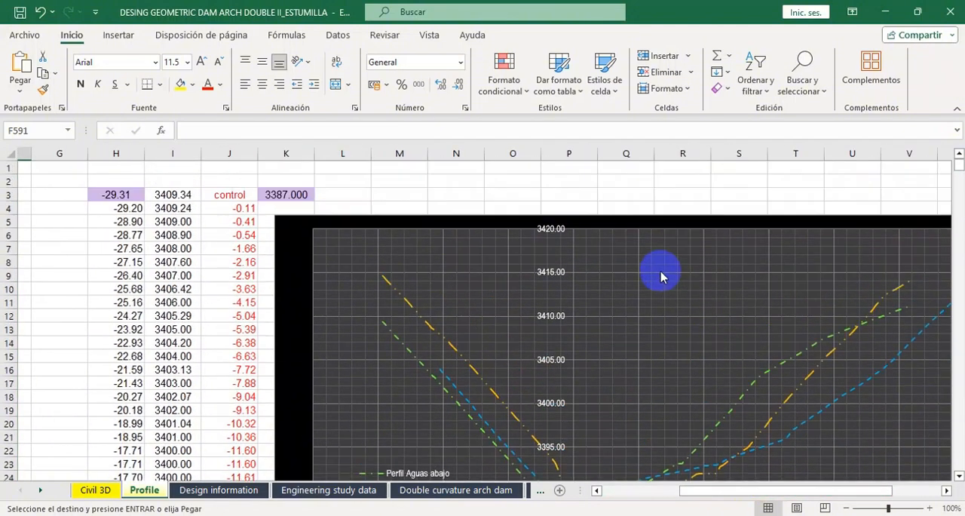
{"action": "scroll", "coordinate": [345, 296], "scroll_direction": "down", "scroll_amount": 1}
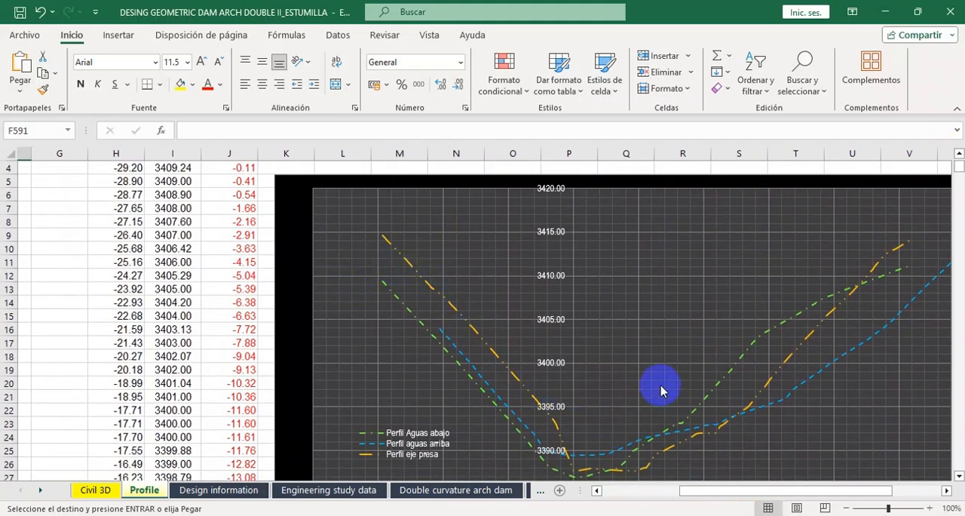
{"action": "scroll", "coordinate": [661, 390], "scroll_direction": "down", "scroll_amount": 1}
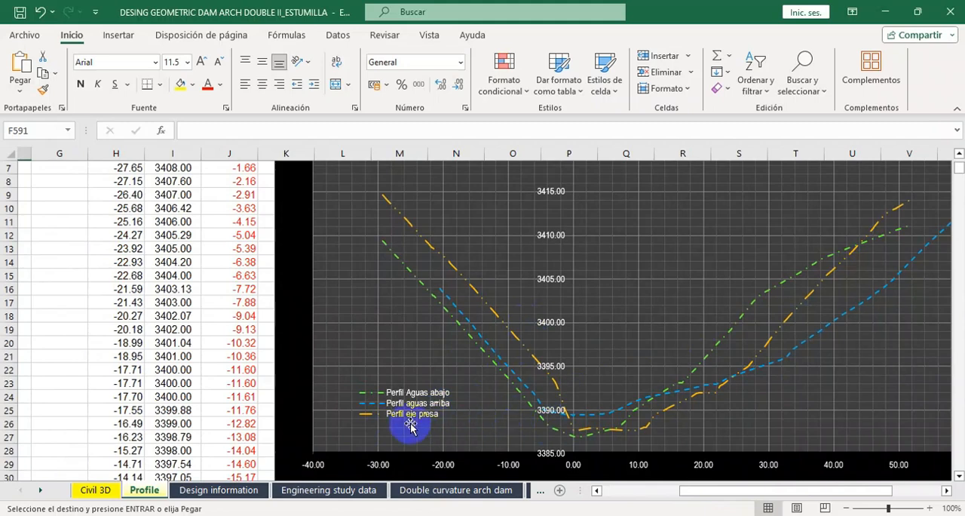
{"action": "scroll", "coordinate": [181, 262], "scroll_direction": "up", "scroll_amount": 2}
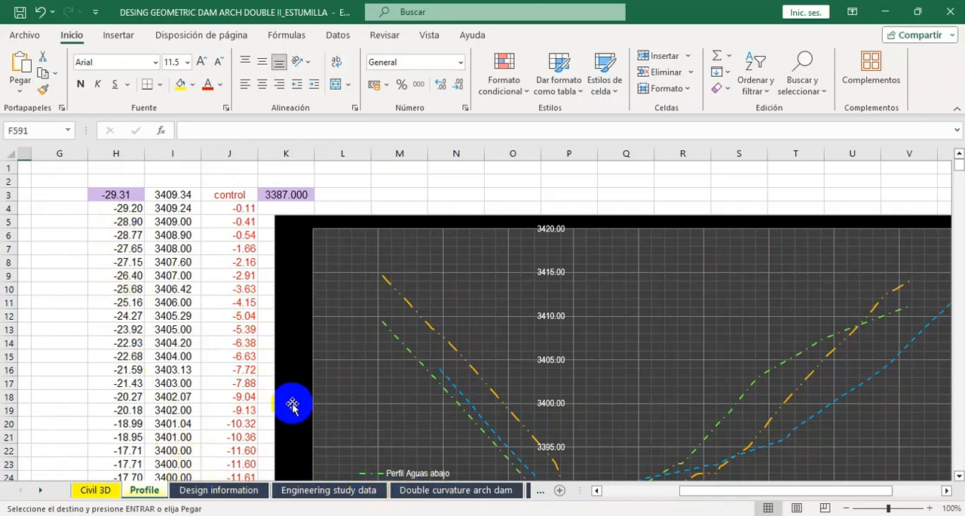
Open the Double curvature arch dam sheet and examine its downstream, upstream and dam-axis profile columns starting at row 189.
{"action": "left_click", "coordinate": [419, 491]}
{"action": "scroll", "coordinate": [392, 314], "scroll_direction": "down", "scroll_amount": 3}
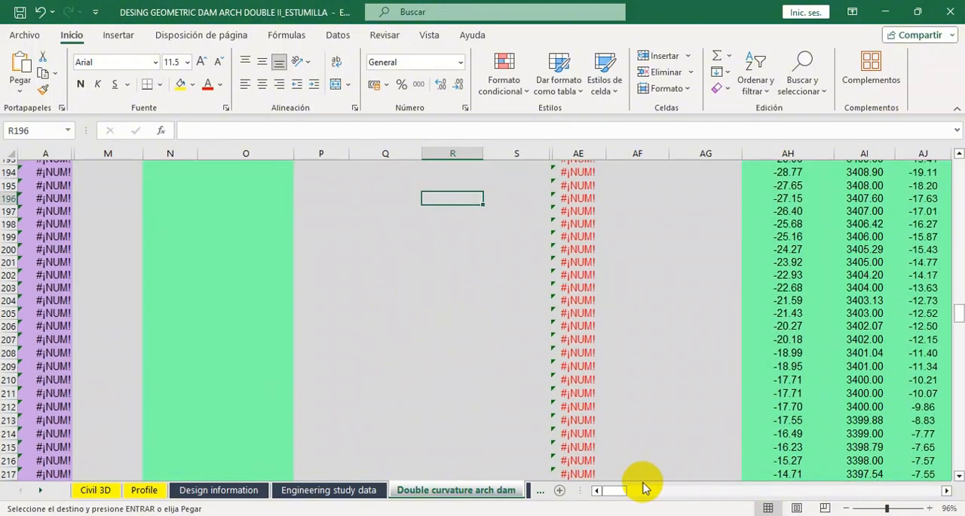
{"action": "scroll", "coordinate": [603, 424], "scroll_direction": "up", "scroll_amount": 4}
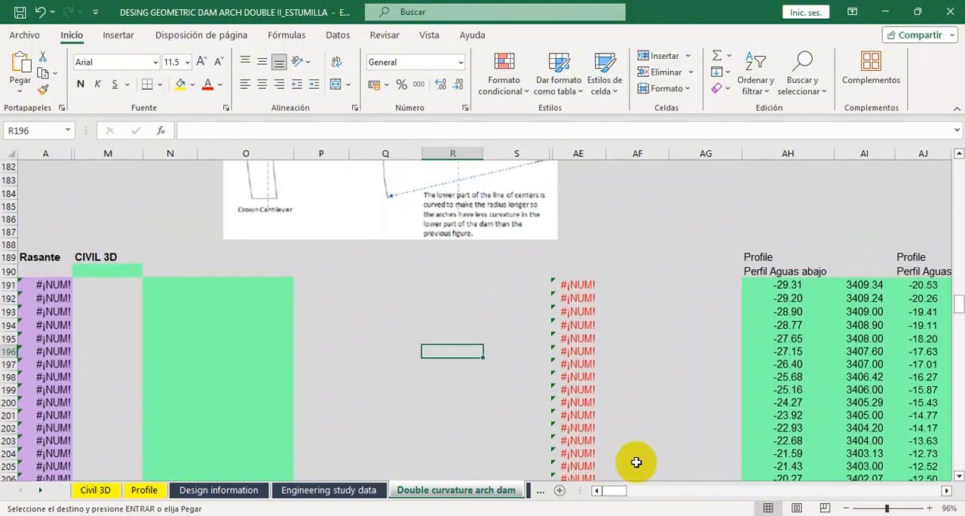
{"action": "mouse_move", "coordinate": [614, 490]}
{"action": "left_mouse_down"}
{"action": "mouse_move", "coordinate": [653, 491]}
{"action": "mouse_move", "coordinate": [618, 491]}
{"action": "mouse_move", "coordinate": [631, 491]}
{"action": "left_mouse_up"}
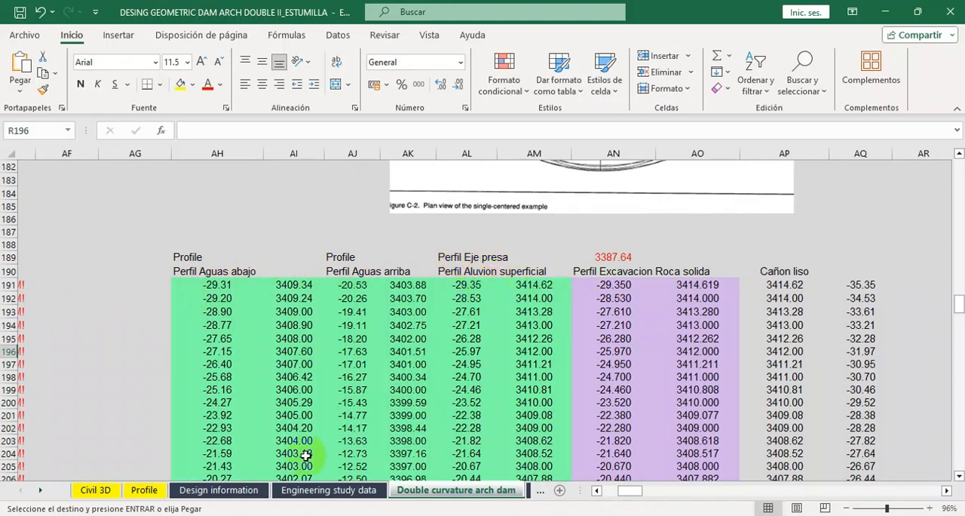
Copy the computed downstream profile offsets and elevations, H3:I126, from the Profile sheet.
{"action": "left_click", "coordinate": [153, 491]}
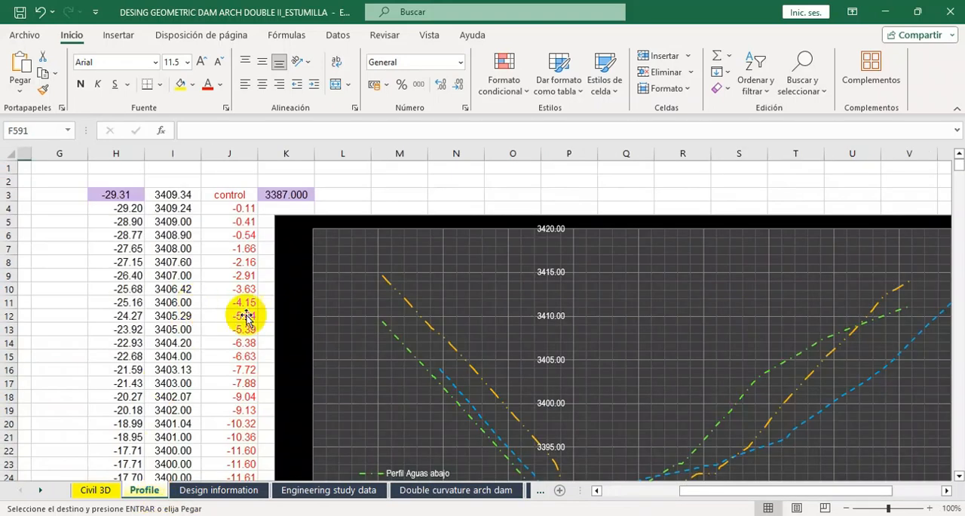
{"action": "left_click_drag", "start_coordinate": [697, 489], "coordinate": [620, 491]}
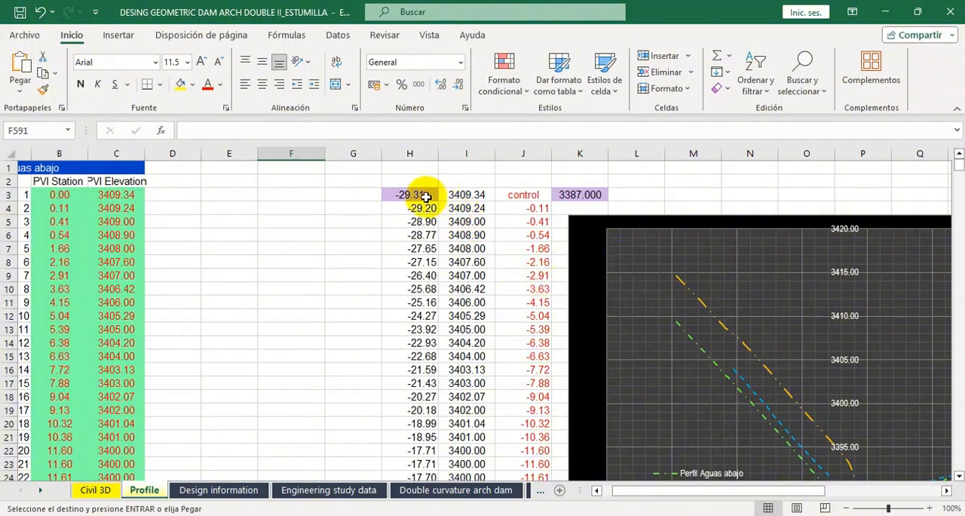
{"action": "left_click_drag", "start_coordinate": [421, 195], "coordinate": [457, 455]}
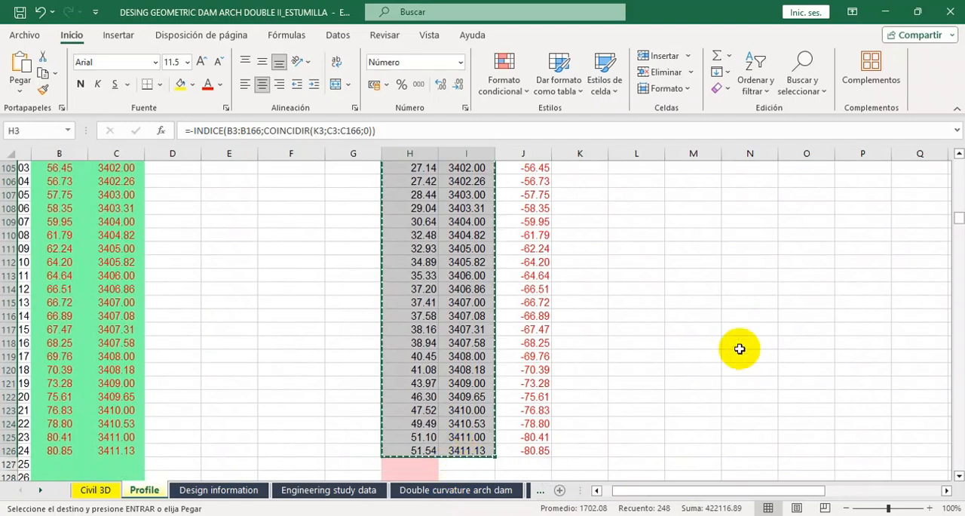
Paste the copied downstream profile as values at AH191 of the Double curvature arch dam sheet and check the filled rows.
{"action": "left_click", "coordinate": [441, 490]}
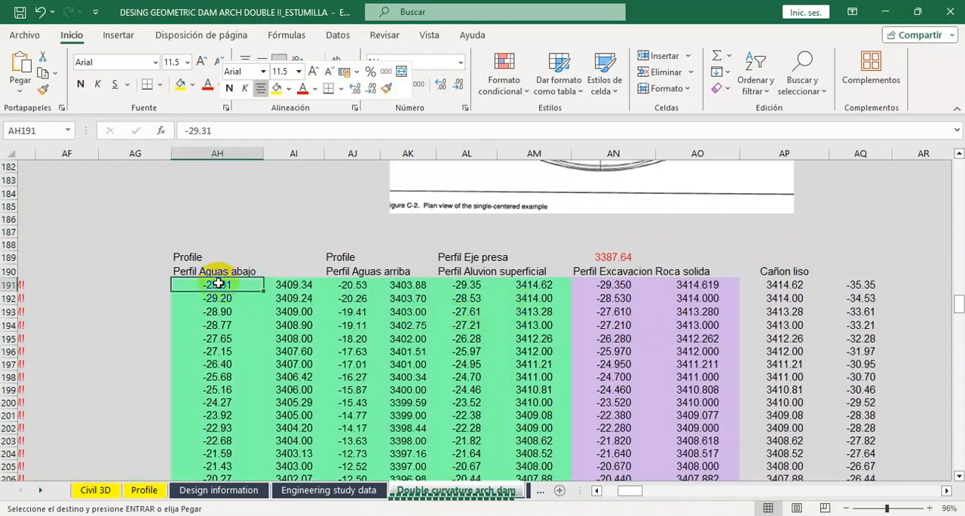
{"action": "right_click", "coordinate": [218, 281]}
{"action": "left_click", "coordinate": [275, 209]}
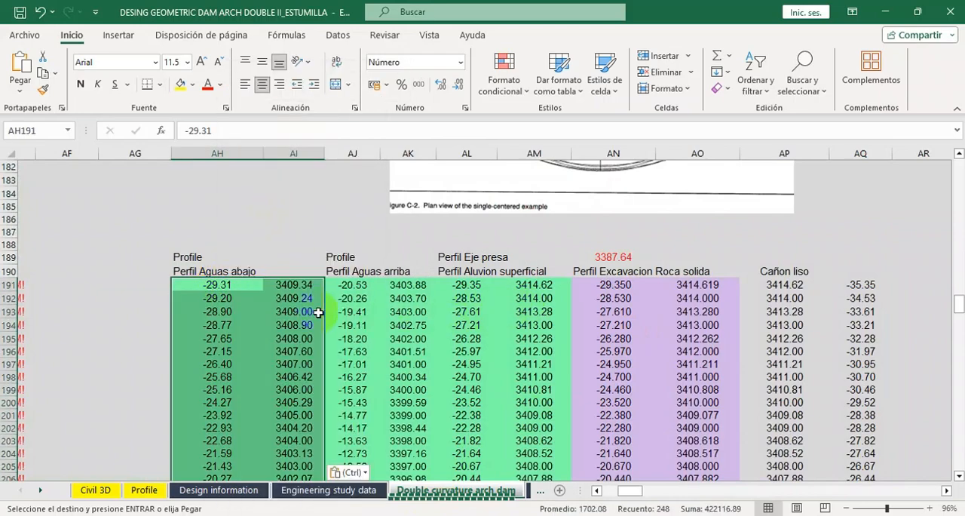
{"action": "scroll", "coordinate": [318, 311], "scroll_direction": "down", "scroll_amount": 20}
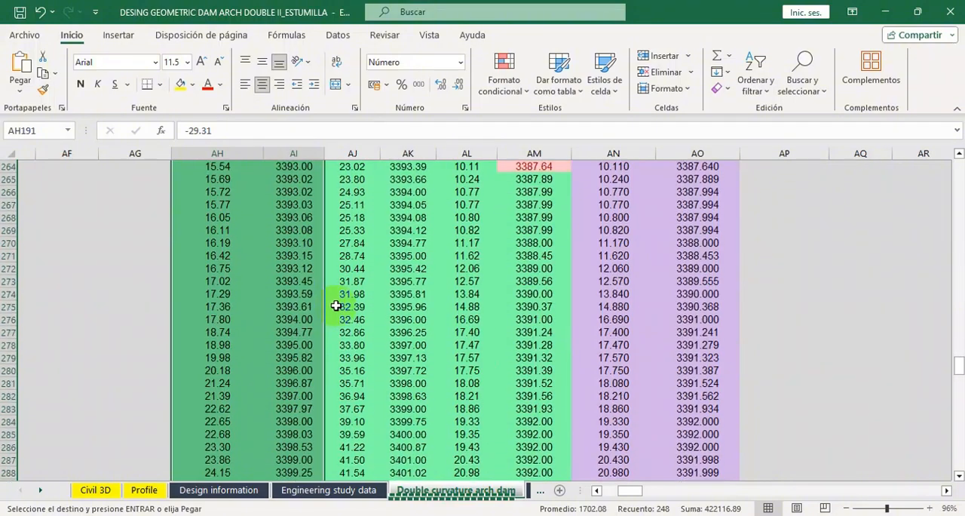
{"action": "scroll", "coordinate": [336, 305], "scroll_direction": "down", "scroll_amount": 13}
{"action": "scroll", "coordinate": [336, 305], "scroll_direction": "up", "scroll_amount": 3}
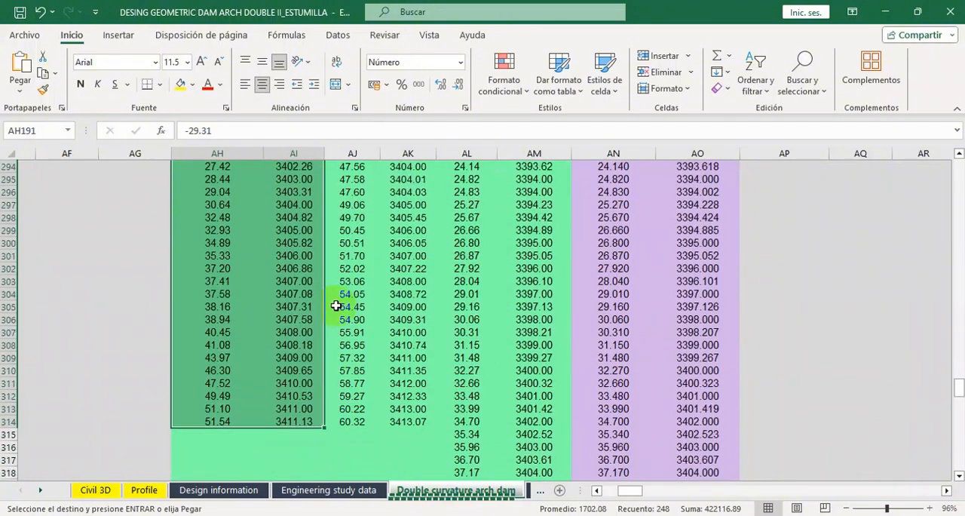
Clear the old upstream and dam-axis profile data in AJ191:AM345 of the Double curvature arch dam sheet.
{"action": "scroll", "coordinate": [420, 312], "scroll_direction": "up", "scroll_amount": 20}
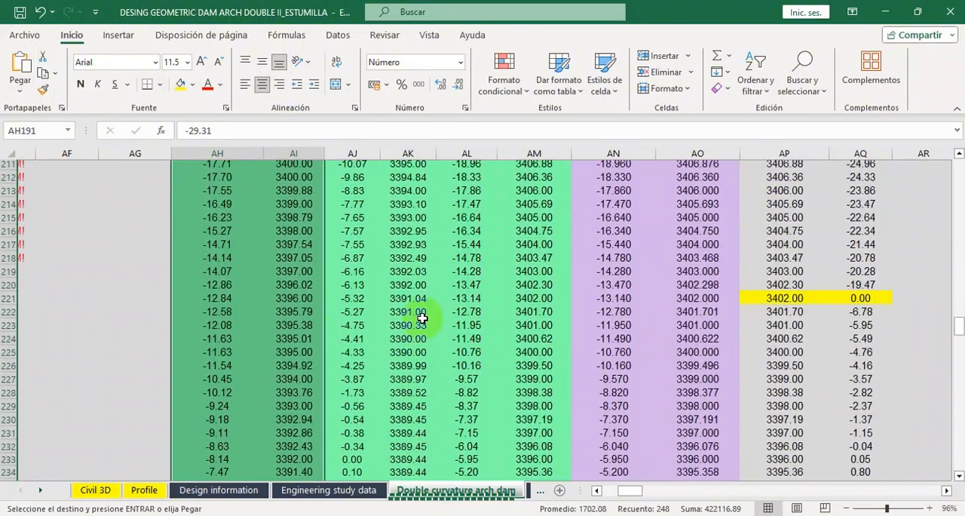
{"action": "scroll", "coordinate": [420, 319], "scroll_direction": "up", "scroll_amount": 10}
{"action": "left_click_drag", "start_coordinate": [359, 282], "coordinate": [539, 411]}
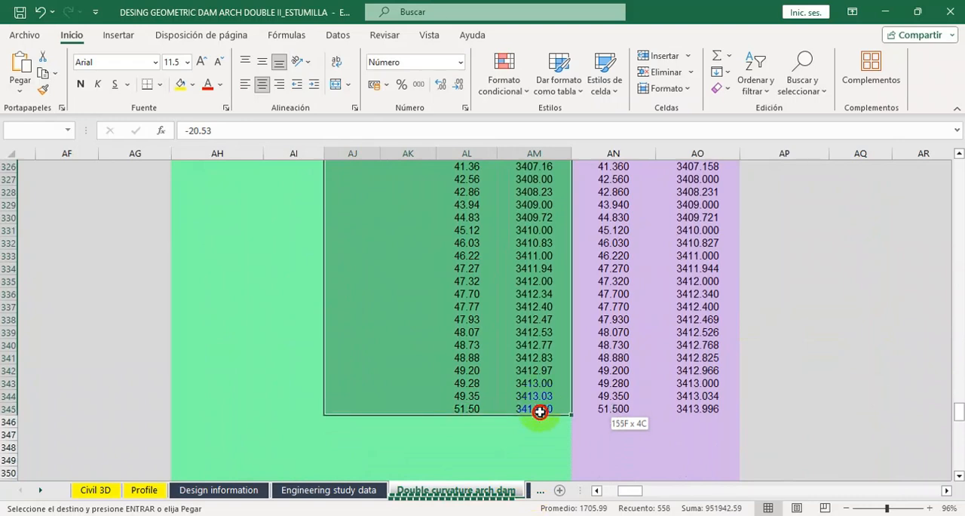
{"action": "key", "text": "Delete"}
{"action": "left_click", "coordinate": [264, 270]}
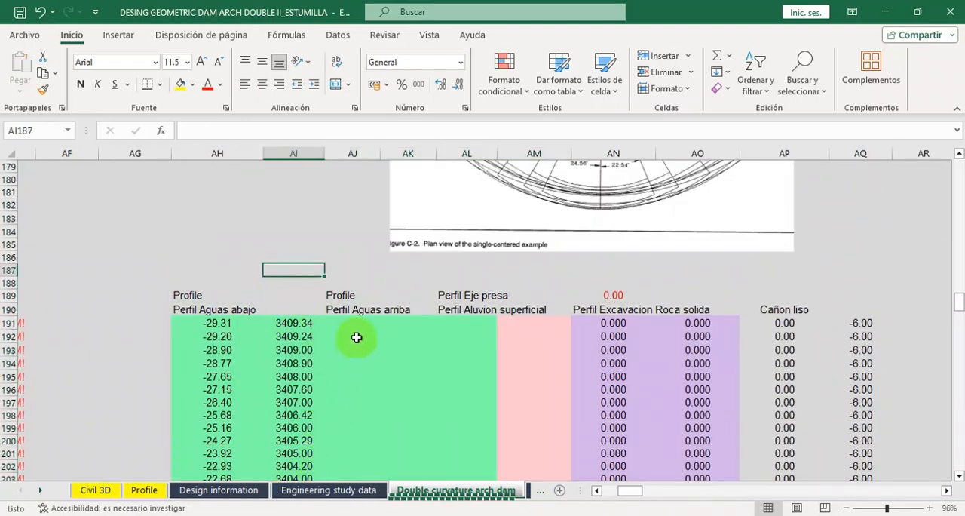
Copy the computed upstream profile offsets and elevations, H170:I293, from the Profile sheet.
{"action": "left_click", "coordinate": [335, 491]}
{"action": "left_click", "coordinate": [400, 492]}
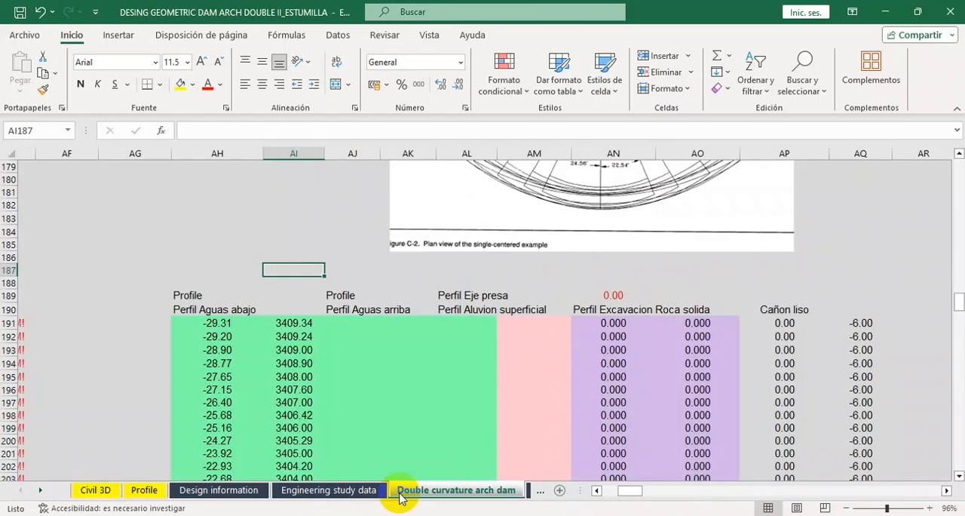
{"action": "left_click", "coordinate": [343, 325]}
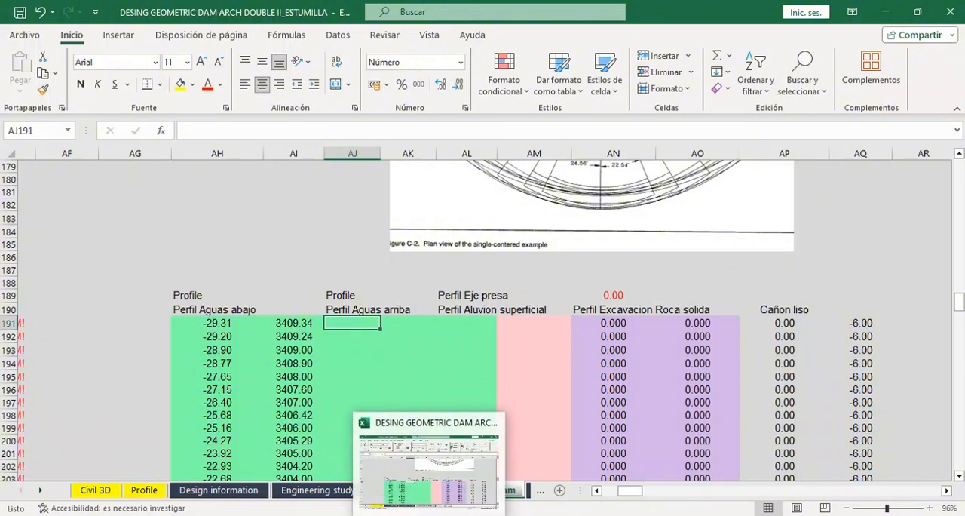
{"action": "left_click", "coordinate": [151, 492]}
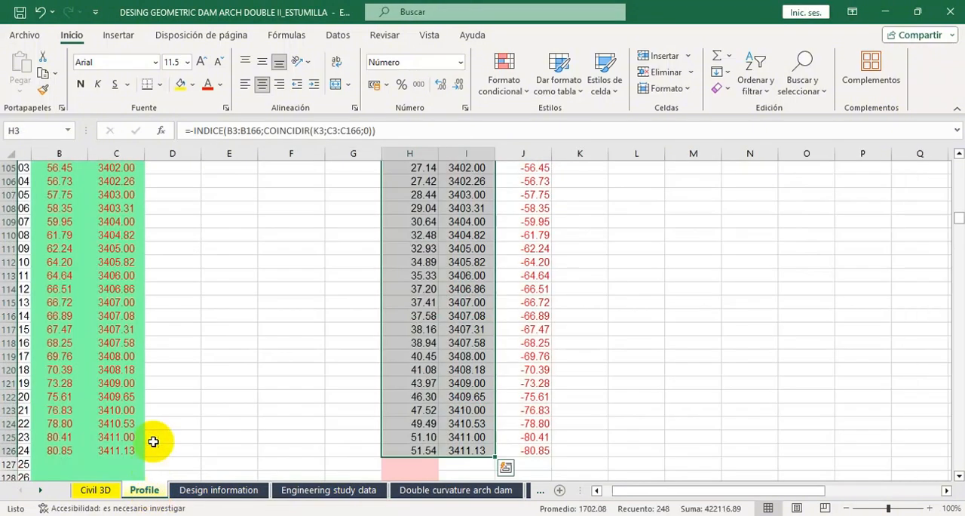
{"action": "scroll", "coordinate": [243, 394], "scroll_direction": "down", "scroll_amount": 20}
{"action": "scroll", "coordinate": [139, 345], "scroll_direction": "up", "scroll_amount": 3}
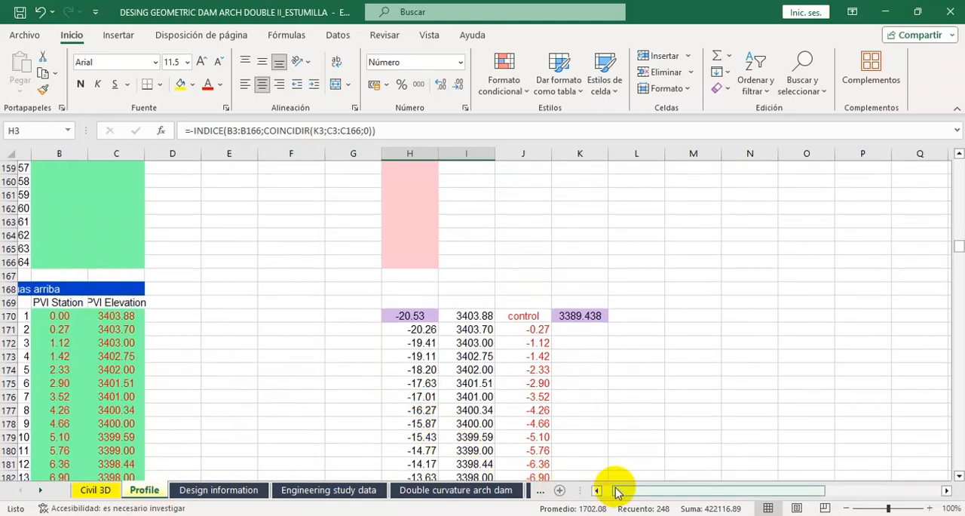
{"action": "left_click_drag", "start_coordinate": [616, 491], "coordinate": [601, 490]}
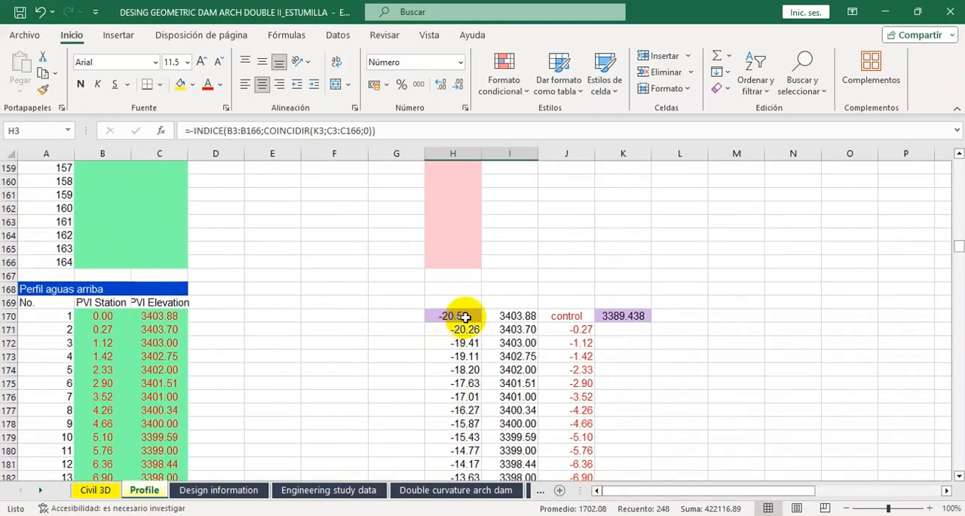
{"action": "left_click_drag", "start_coordinate": [465, 317], "coordinate": [546, 420]}
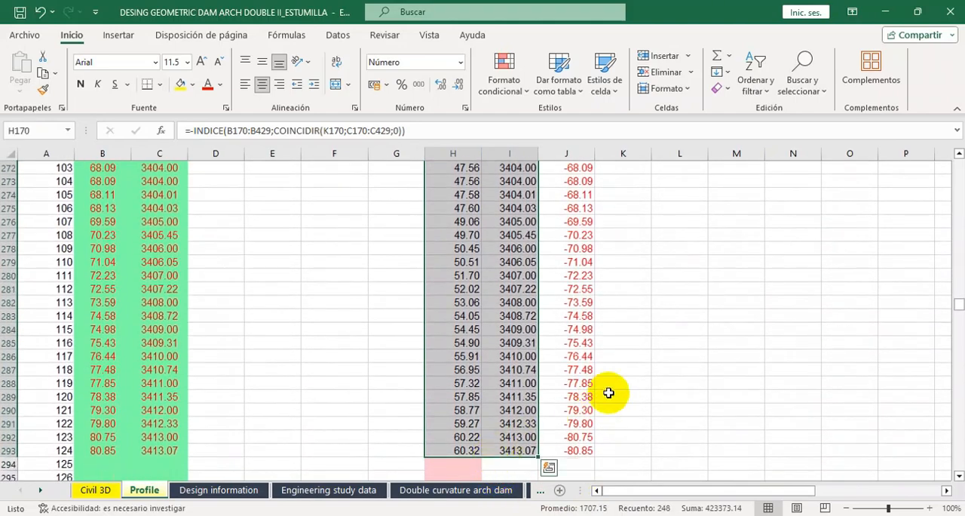
{"action": "key", "text": "ctrl+c"}
Paste the copied upstream profile as values at AJ191 of the Double curvature arch dam sheet and check the filled rows.
{"action": "left_click", "coordinate": [429, 489]}
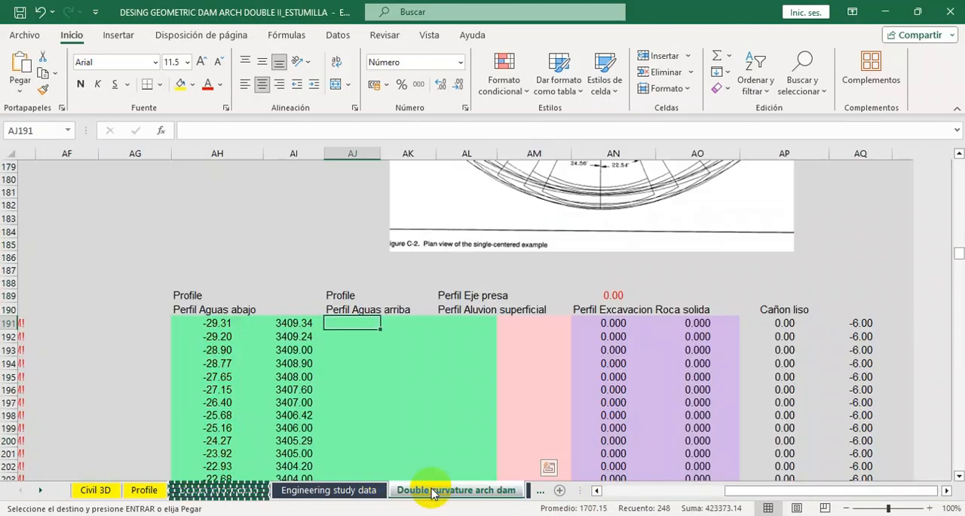
{"action": "right_click", "coordinate": [354, 323]}
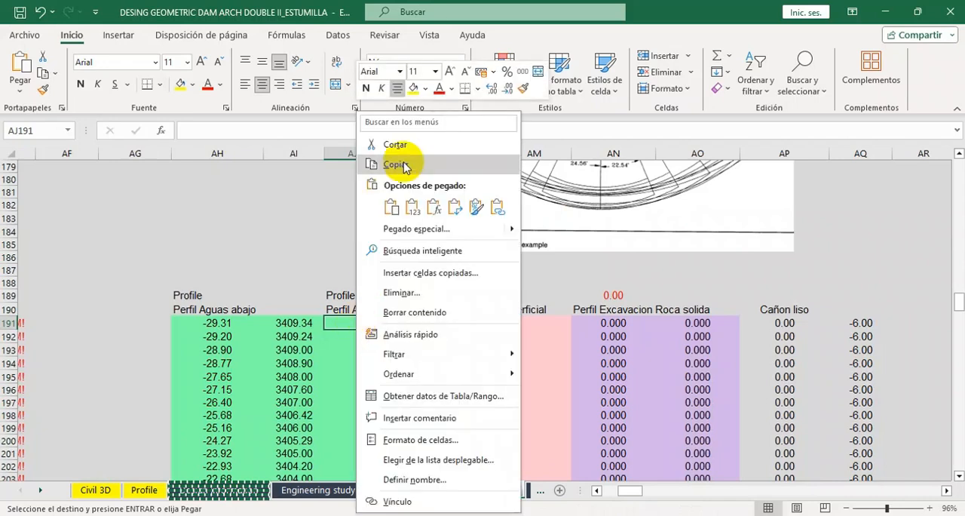
{"action": "left_click", "coordinate": [408, 215]}
{"action": "scroll", "coordinate": [456, 353], "scroll_direction": "down", "scroll_amount": 20}
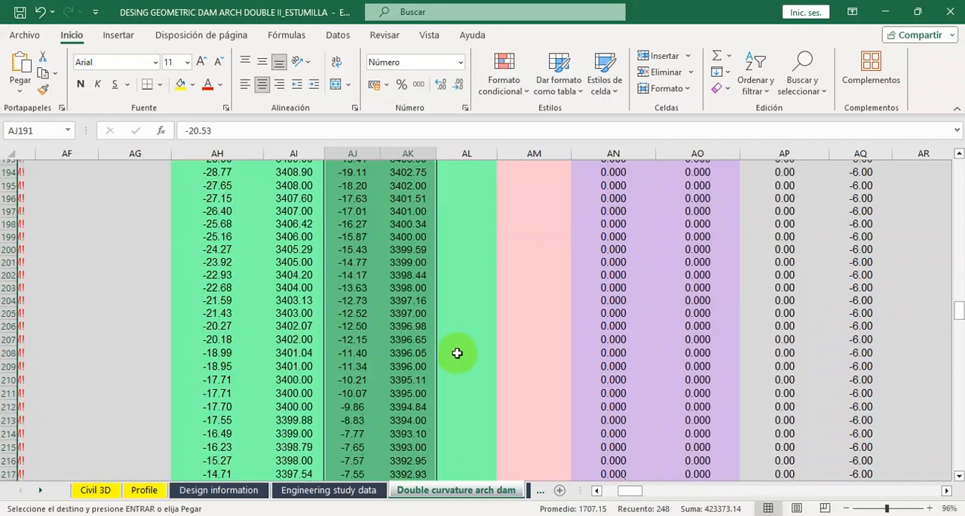
{"action": "scroll", "coordinate": [457, 353], "scroll_direction": "down", "scroll_amount": 18}
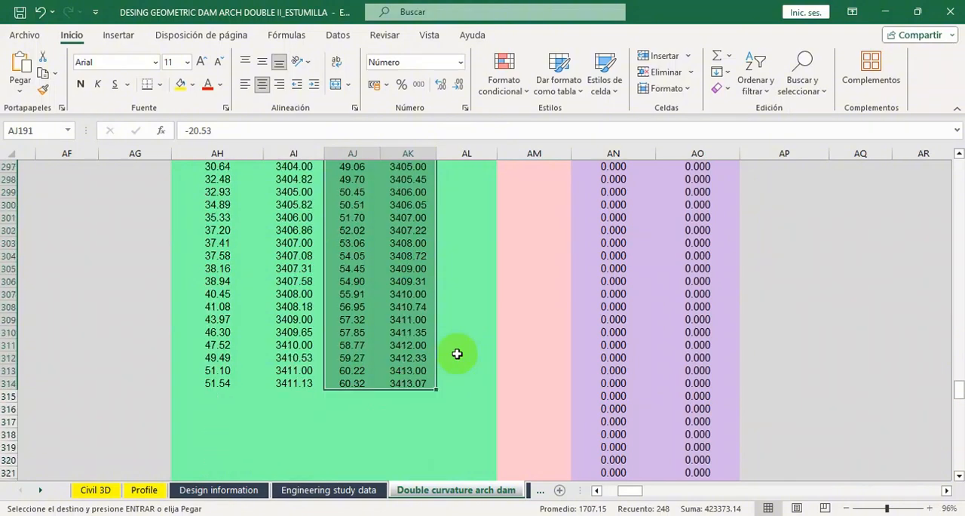
{"action": "scroll", "coordinate": [460, 356], "scroll_direction": "up", "scroll_amount": 14}
{"action": "scroll", "coordinate": [460, 356], "scroll_direction": "up", "scroll_amount": 20}
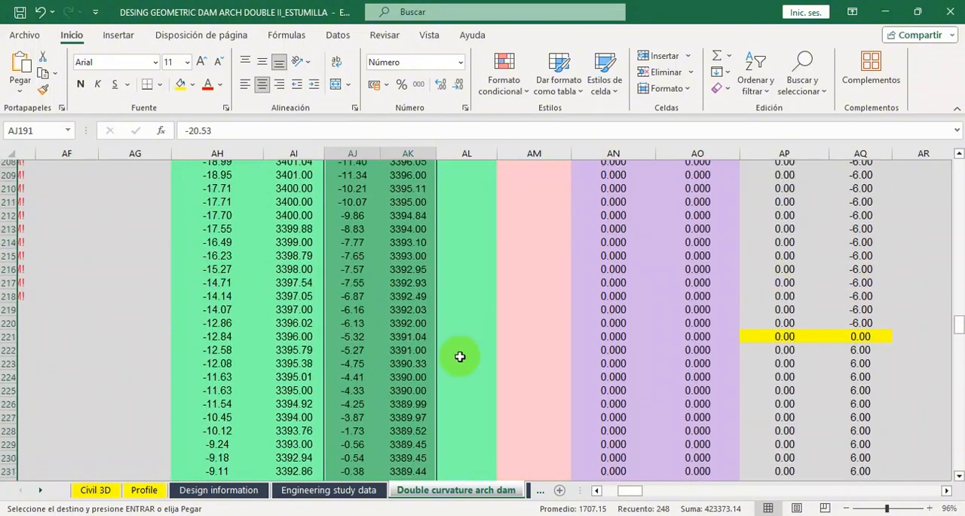
Copy the computed dam-axis profile offsets and elevations, H433:I587, from the Profile sheet.
{"action": "left_click", "coordinate": [136, 494]}
{"action": "scroll", "coordinate": [192, 360], "scroll_direction": "down", "scroll_amount": 20}
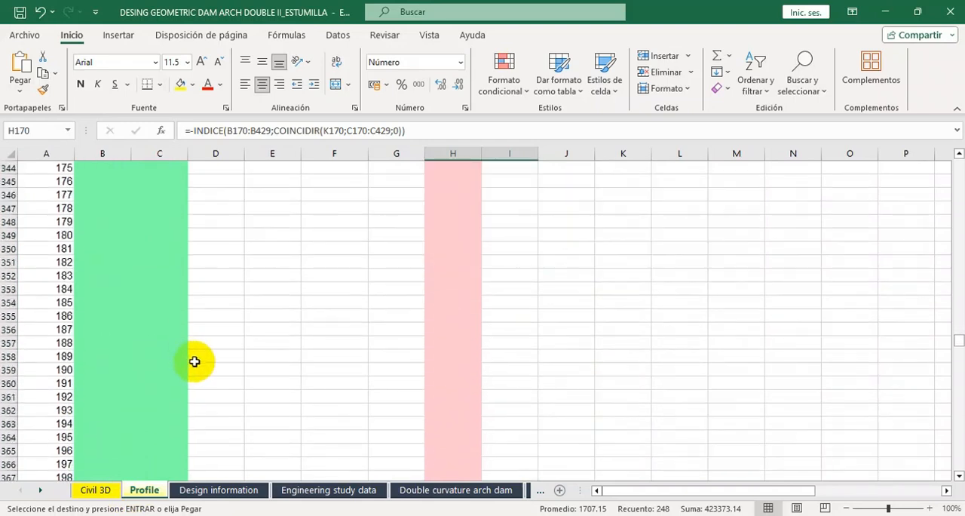
{"action": "scroll", "coordinate": [194, 361], "scroll_direction": "down", "scroll_amount": 20}
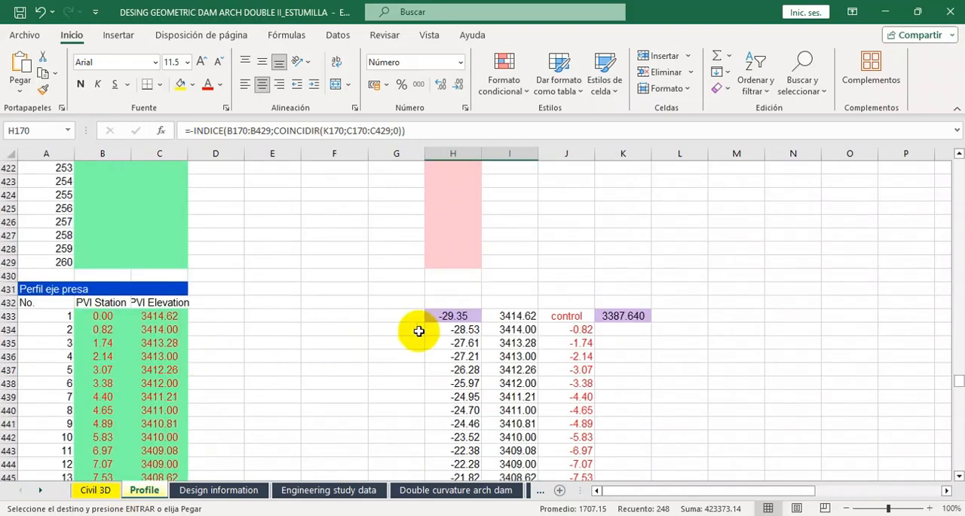
{"action": "left_click_drag", "start_coordinate": [444, 312], "coordinate": [510, 446]}
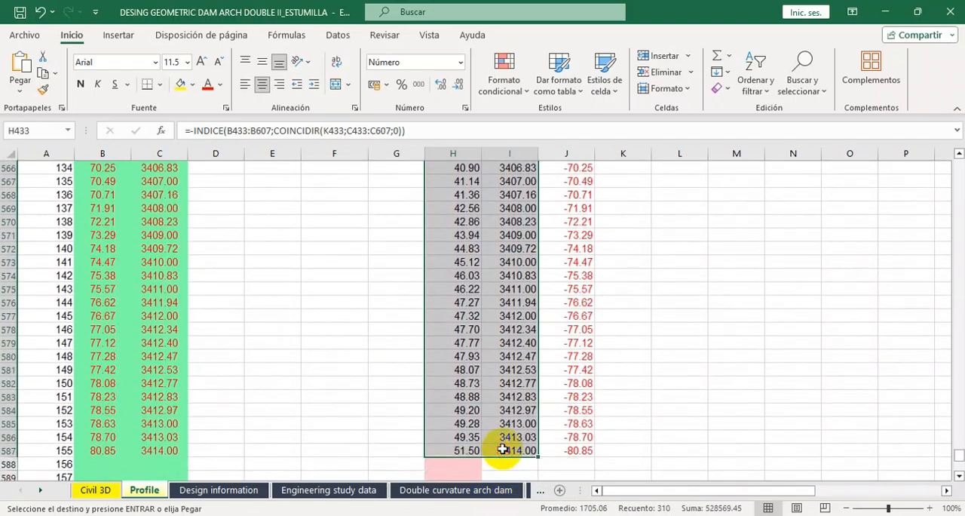
Paste the copied dam-axis profile as values at AL191 of the Double curvature arch dam sheet and check the filled rows.
{"action": "left_click", "coordinate": [445, 489]}
{"action": "left_click", "coordinate": [460, 245]}
{"action": "right_click", "coordinate": [459, 246]}
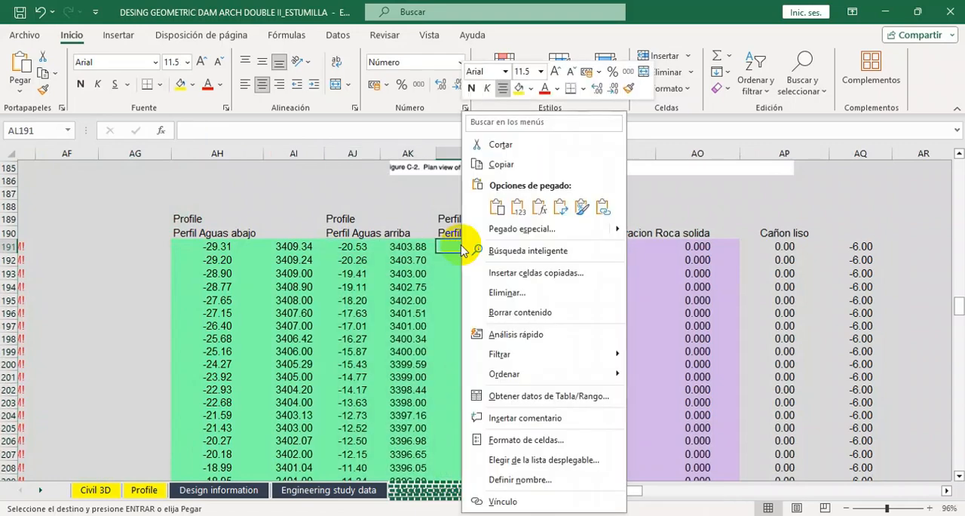
{"action": "left_click", "coordinate": [517, 206]}
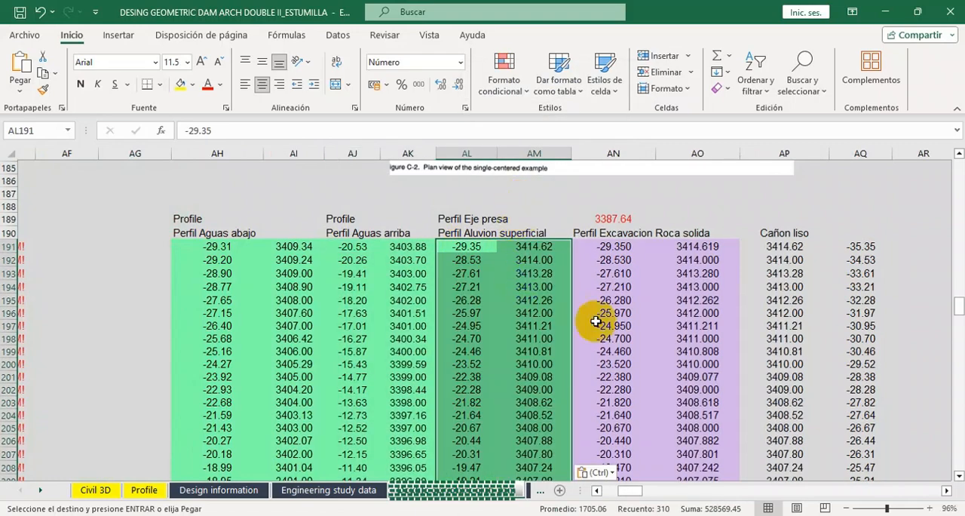
{"action": "scroll", "coordinate": [609, 328], "scroll_direction": "down", "scroll_amount": 4}
{"action": "scroll", "coordinate": [609, 328], "scroll_direction": "down", "scroll_amount": 20}
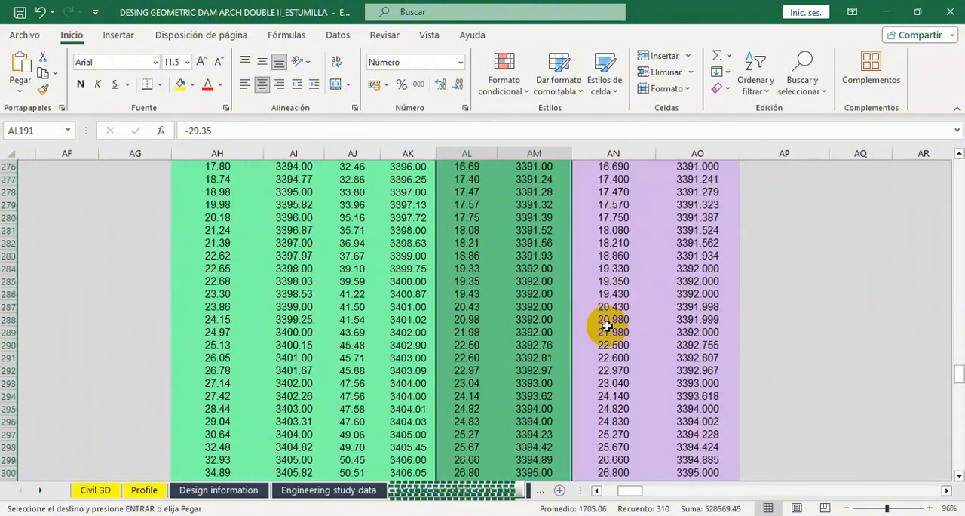
{"action": "scroll", "coordinate": [609, 324], "scroll_direction": "down", "scroll_amount": 9}
{"action": "scroll", "coordinate": [662, 322], "scroll_direction": "up", "scroll_amount": 8}
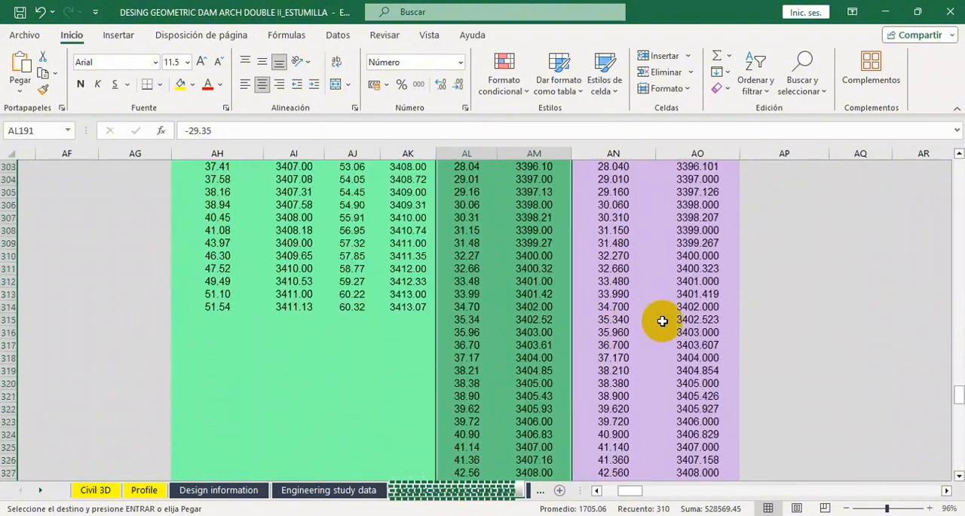
Look up the foundation depth in the Engineering study data sheet and enter 2.5 for Roca in AH3 of the Double curvature arch dam sheet.
{"action": "left_click_drag", "start_coordinate": [960, 395], "coordinate": [962, 166]}
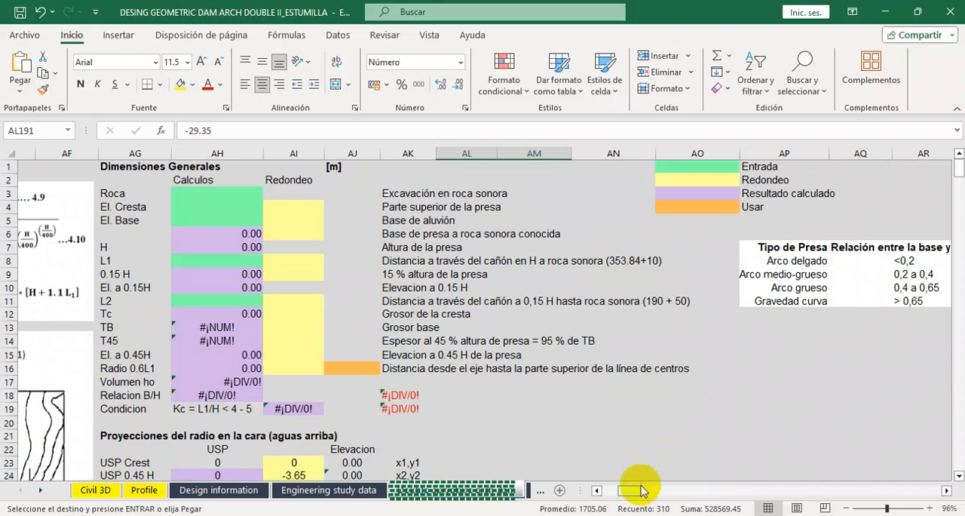
{"action": "left_click_drag", "start_coordinate": [637, 496], "coordinate": [622, 494]}
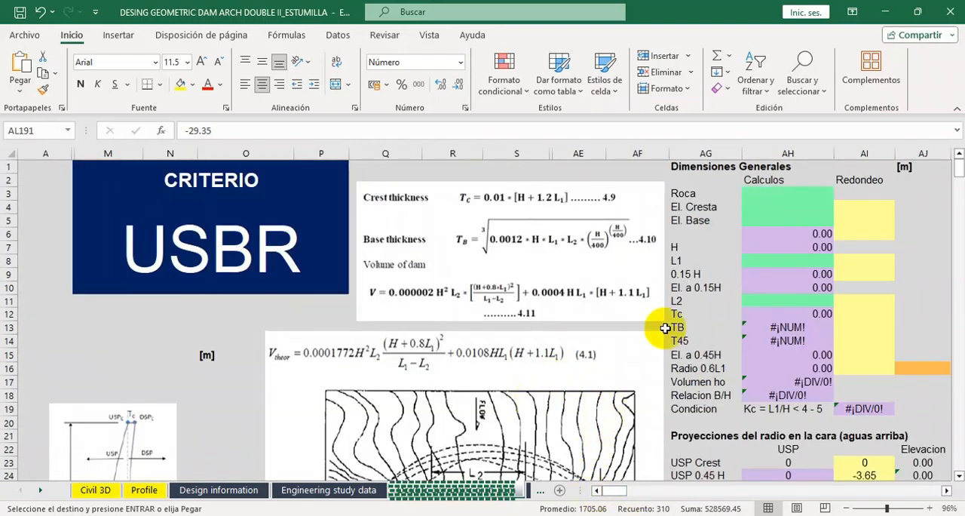
{"action": "left_click", "coordinate": [778, 195]}
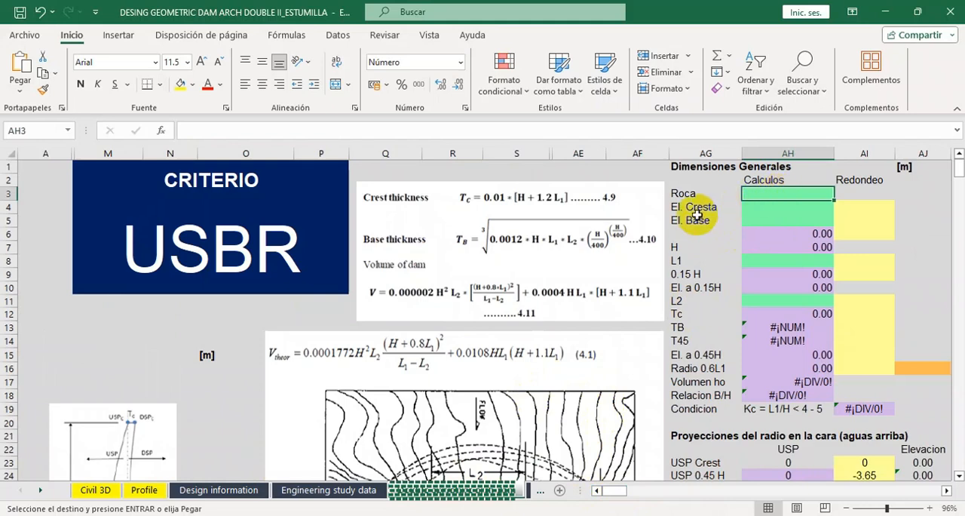
{"action": "left_click_drag", "start_coordinate": [612, 491], "coordinate": [620, 492]}
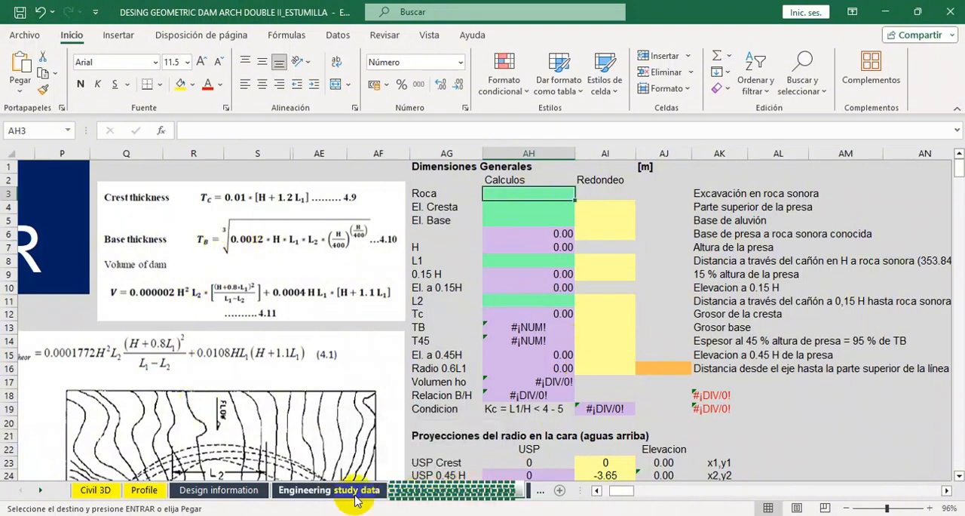
{"action": "left_click", "coordinate": [329, 490]}
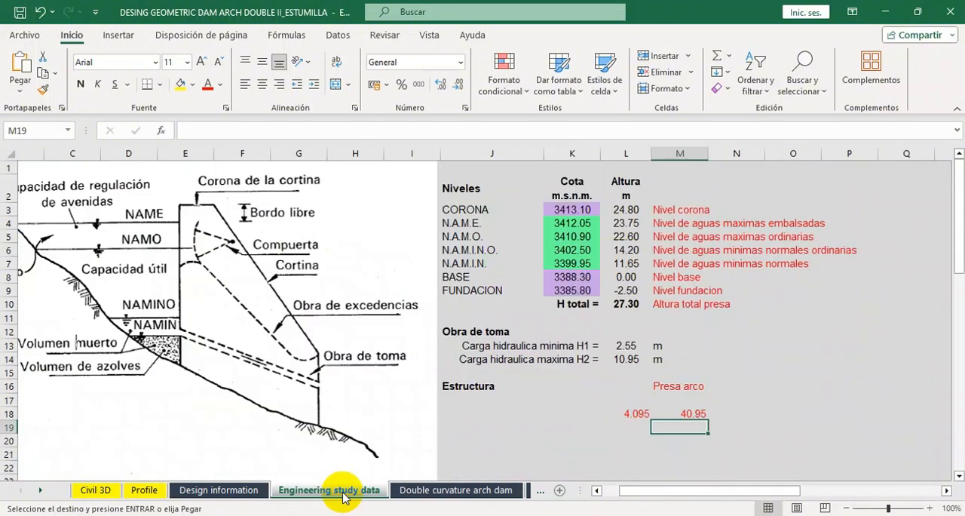
{"action": "left_click", "coordinate": [629, 290]}
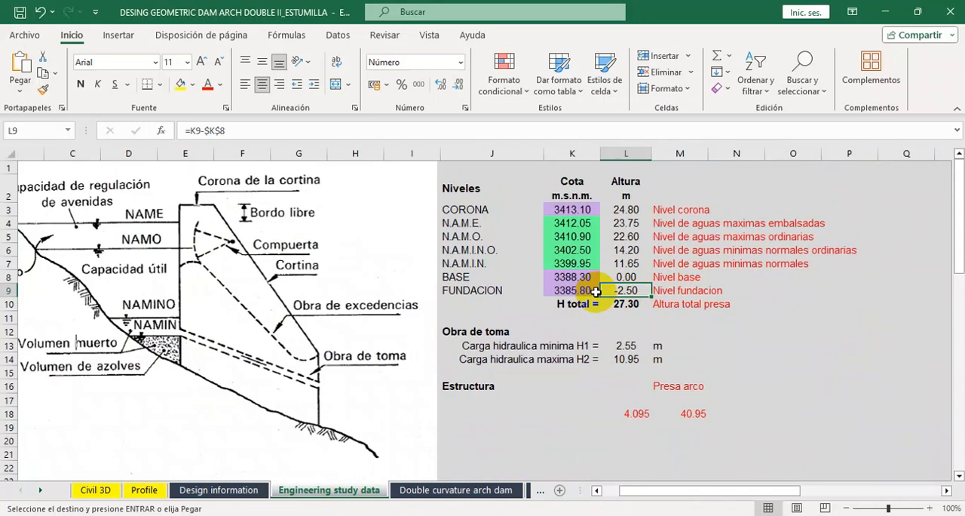
{"action": "left_click", "coordinate": [419, 491]}
{"action": "type", "text": "2.5"}
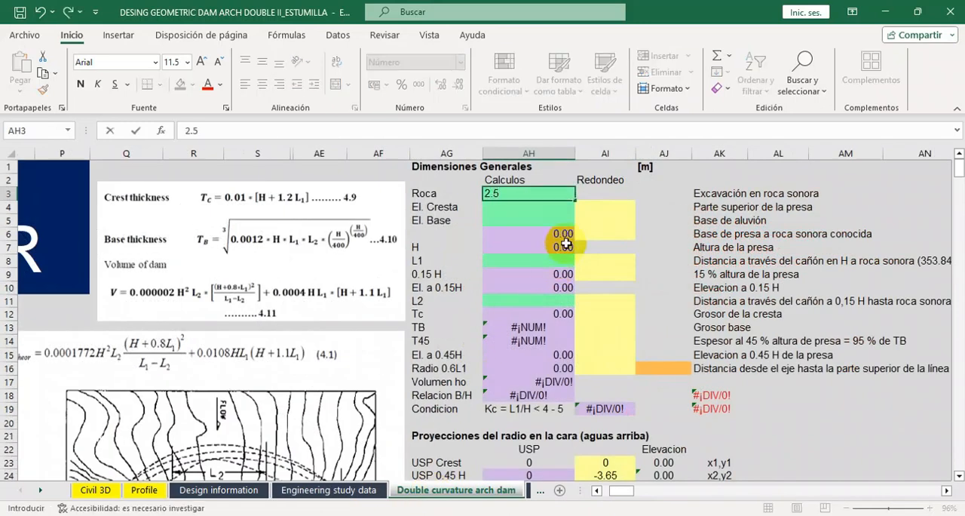
{"action": "key", "text": "Return"}
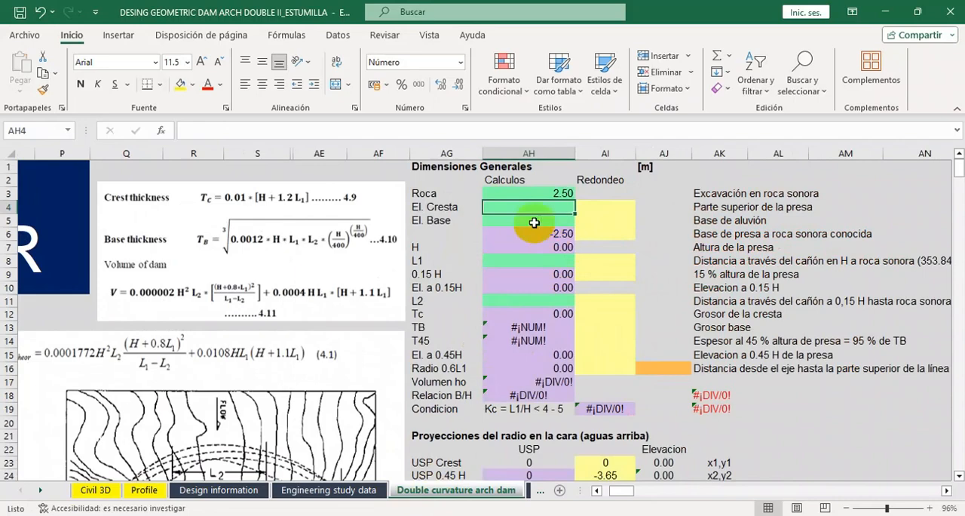
Look up the CORONA level in the Engineering study data sheet and enter 3413.10 for El. Cresta in AH4 of the dam sheet.
{"action": "left_click", "coordinate": [350, 490]}
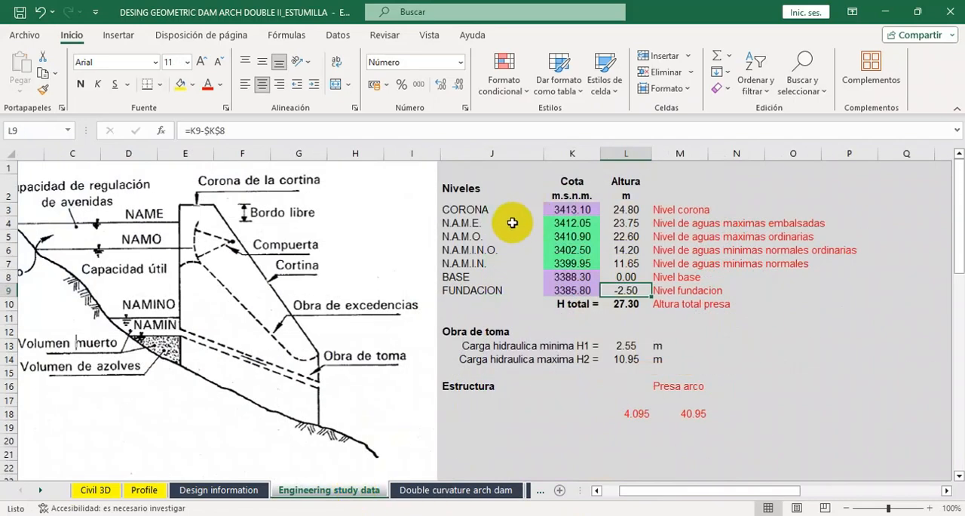
{"action": "left_click", "coordinate": [400, 489]}
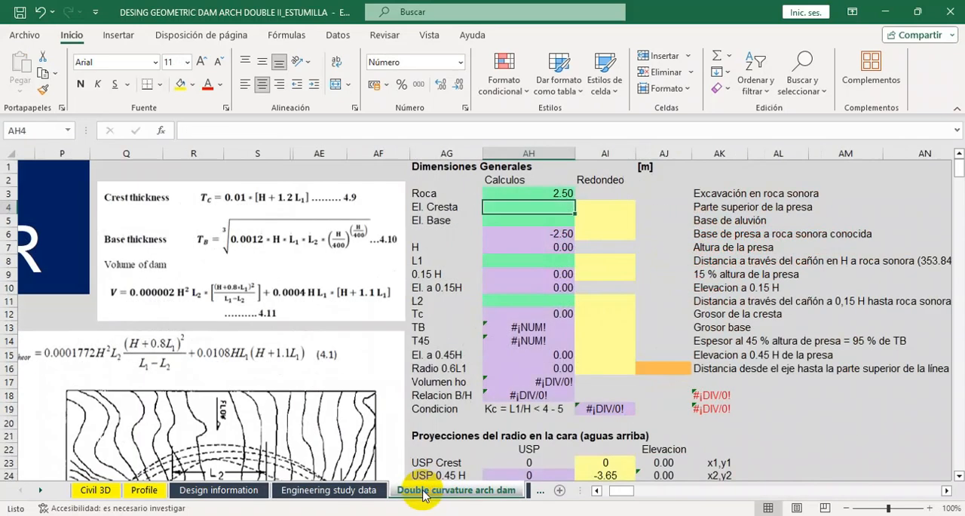
{"action": "type", "text": "341"}
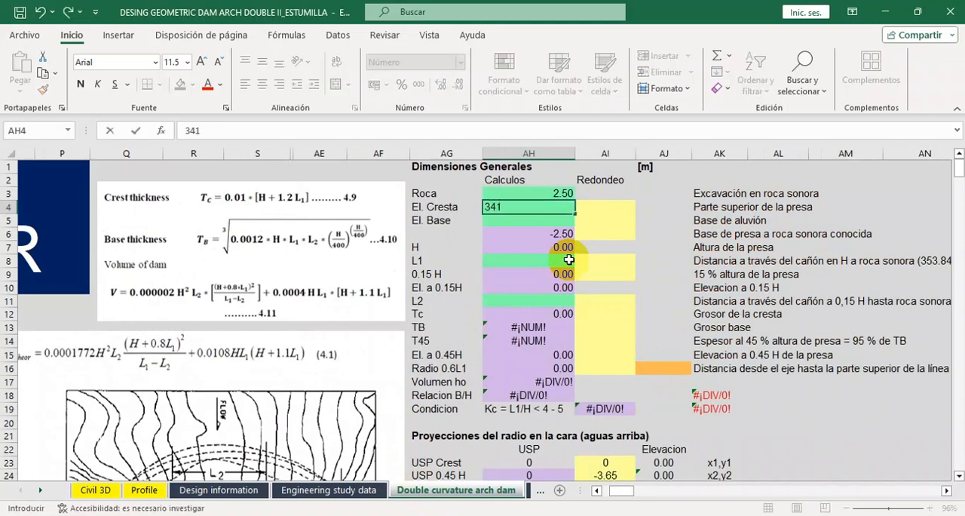
{"action": "type", "text": "3.10"}
{"action": "key", "text": "Return"}
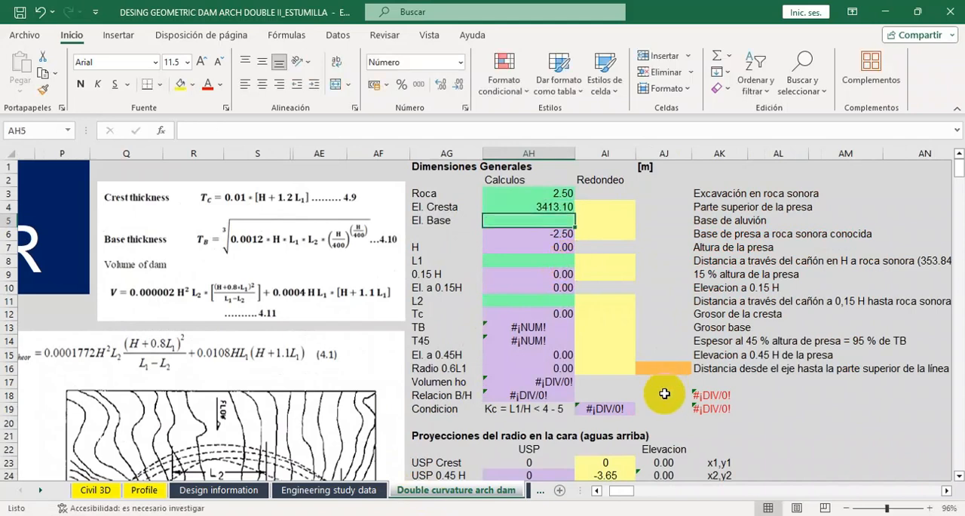
Examine the colour legend in AO1:AO4 of the Double curvature arch dam sheet, covering Entrada, Redondeo, Resultado calculado and Usar.
{"action": "left_click_drag", "start_coordinate": [631, 489], "coordinate": [637, 492]}
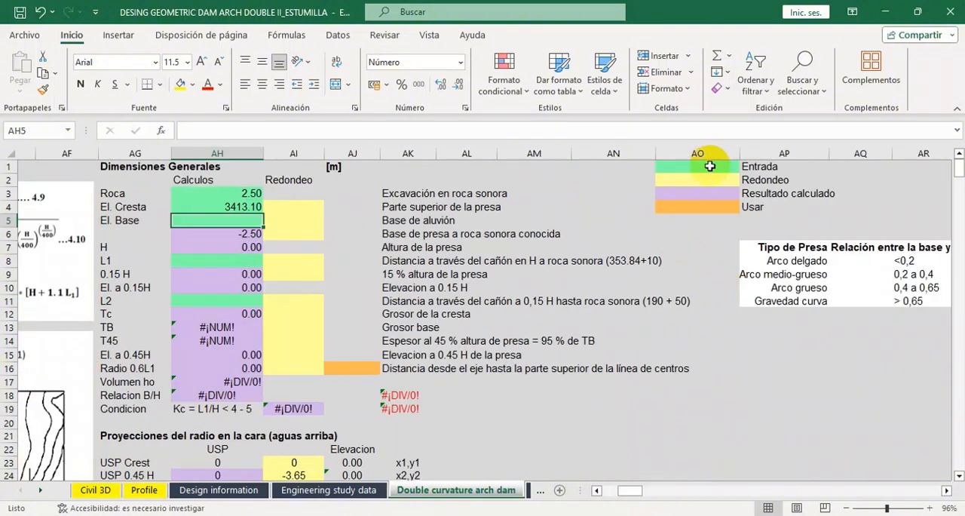
{"action": "left_click", "coordinate": [709, 166]}
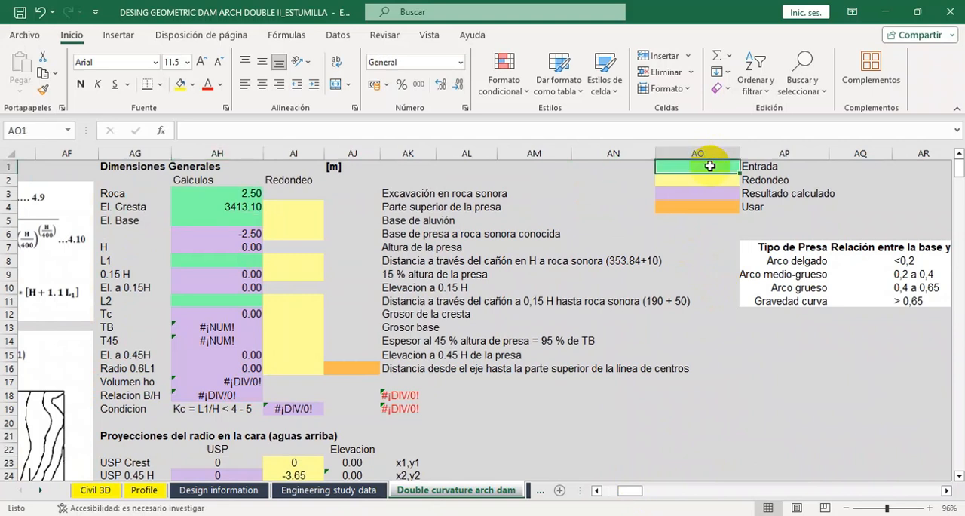
{"action": "key", "text": "Down"}
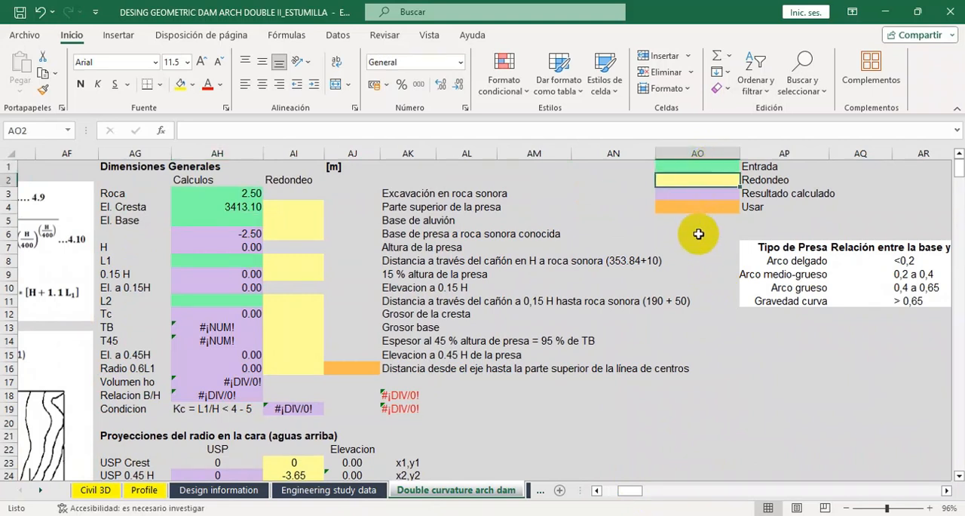
{"action": "key", "text": "Down"}
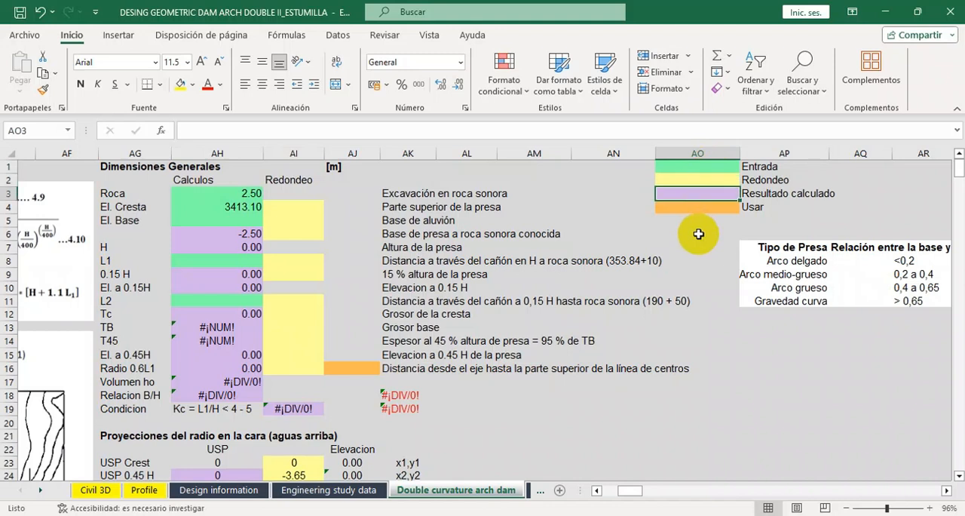
{"action": "key", "text": "Down"}
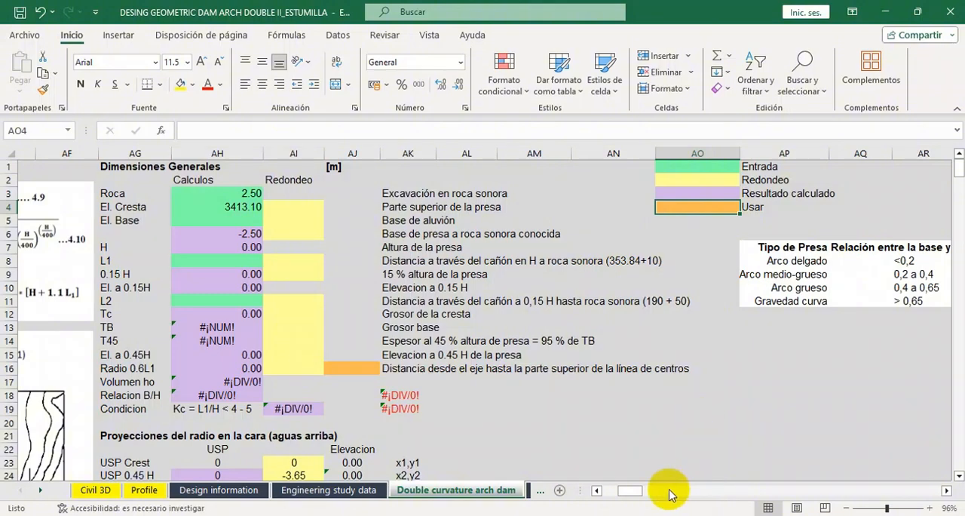
{"action": "left_click", "coordinate": [632, 491]}
{"action": "left_click_drag", "start_coordinate": [632, 491], "coordinate": [623, 491]}
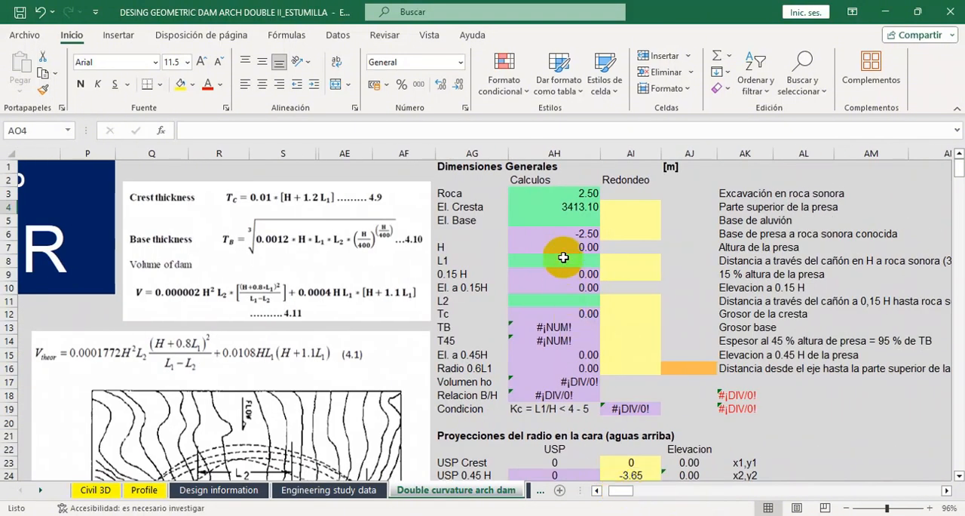
Look up the BASE level in the Engineering study data sheet and enter 3388.3 for El. Base in AH5 of the dam sheet.
{"action": "left_click", "coordinate": [572, 221]}
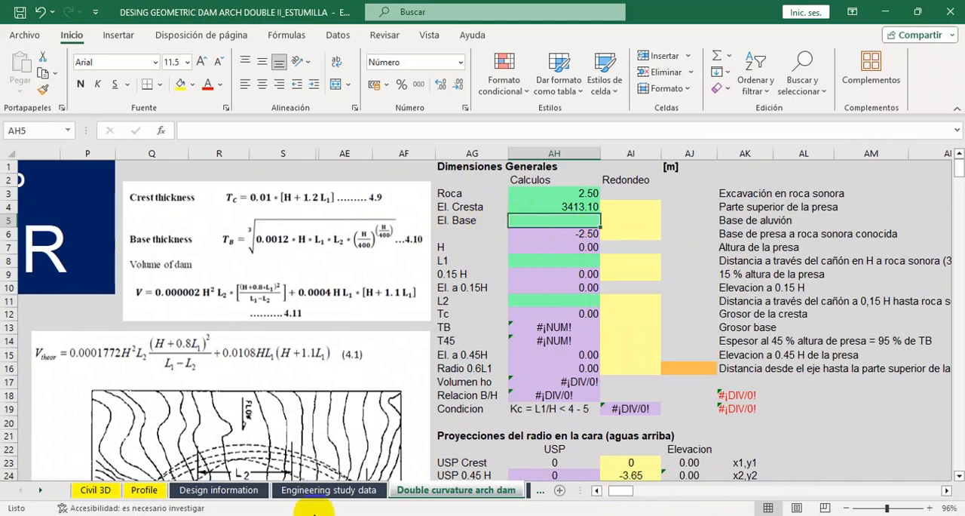
{"action": "left_click", "coordinate": [309, 493]}
{"action": "left_click", "coordinate": [566, 277]}
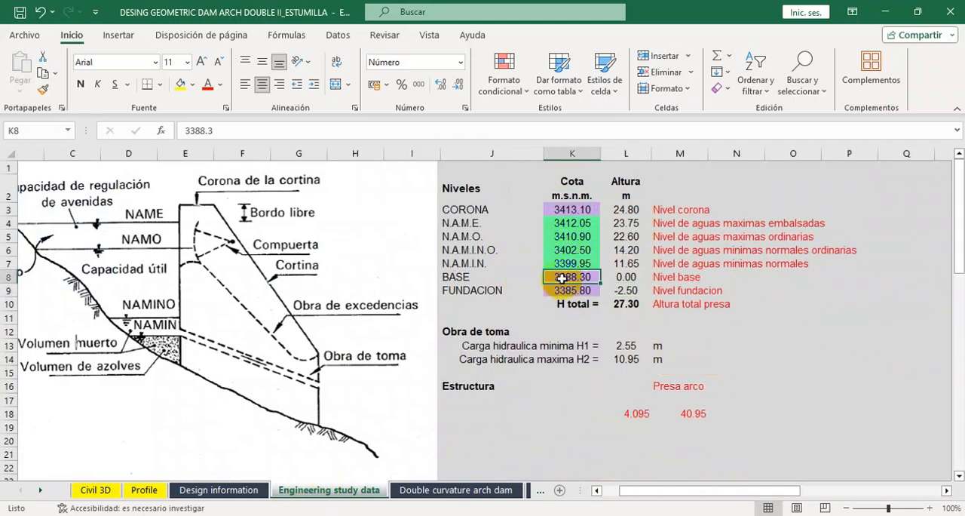
{"action": "left_click", "coordinate": [420, 491]}
{"action": "type", "text": "3388"}
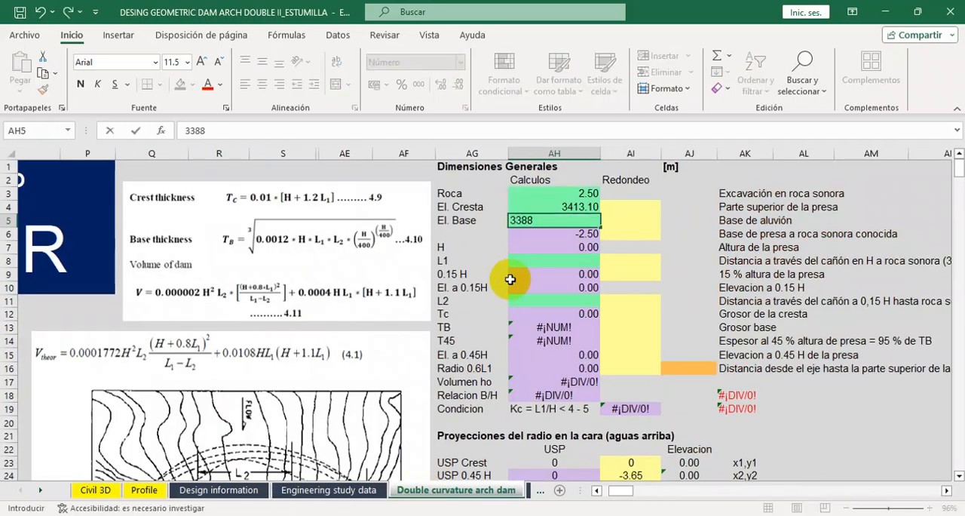
{"action": "type", "text": ".3"}
{"action": "key", "text": "Return"}
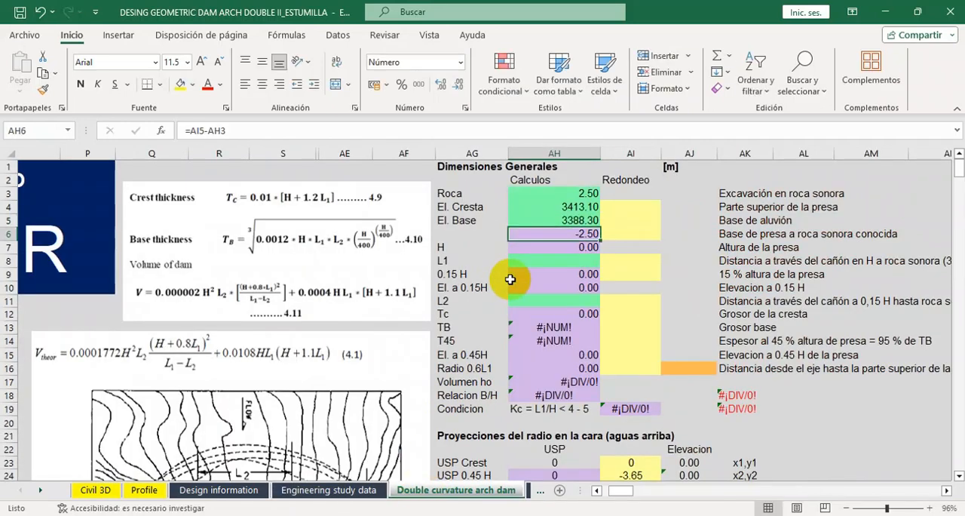
Fill the Redondeo cells AI4:AI6 with 3413.10 for the crest, 3388.30 for the base and 3385.80 for the sound-rock base.
{"action": "left_click", "coordinate": [632, 207]}
{"action": "type", "text": "3413"}
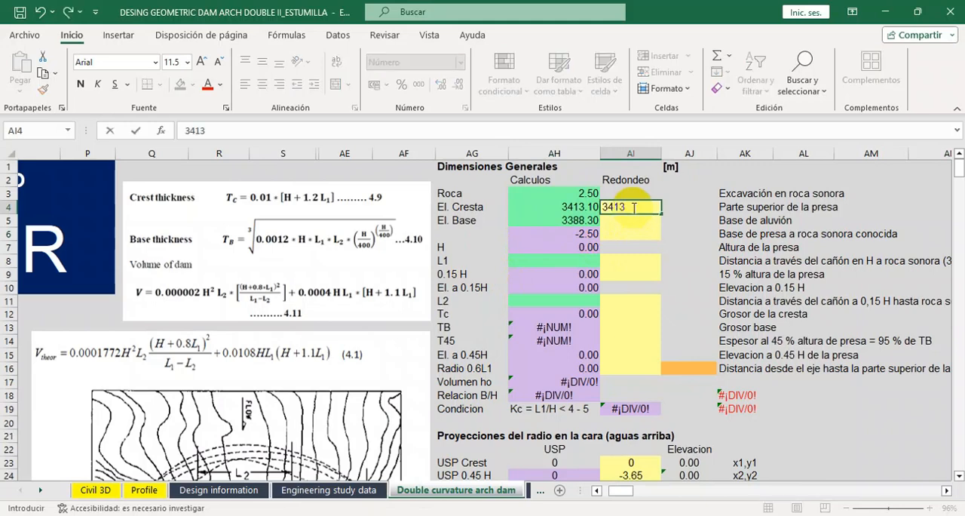
{"action": "type", "text": ".10"}
{"action": "key", "text": "Return"}
{"action": "type", "text": "3"}
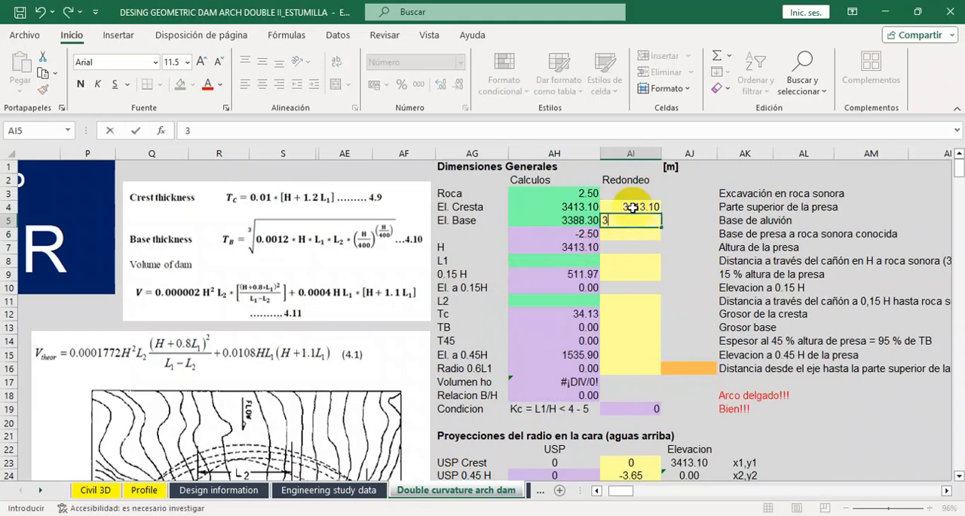
{"action": "type", "text": "388.3"}
{"action": "key", "text": "Return"}
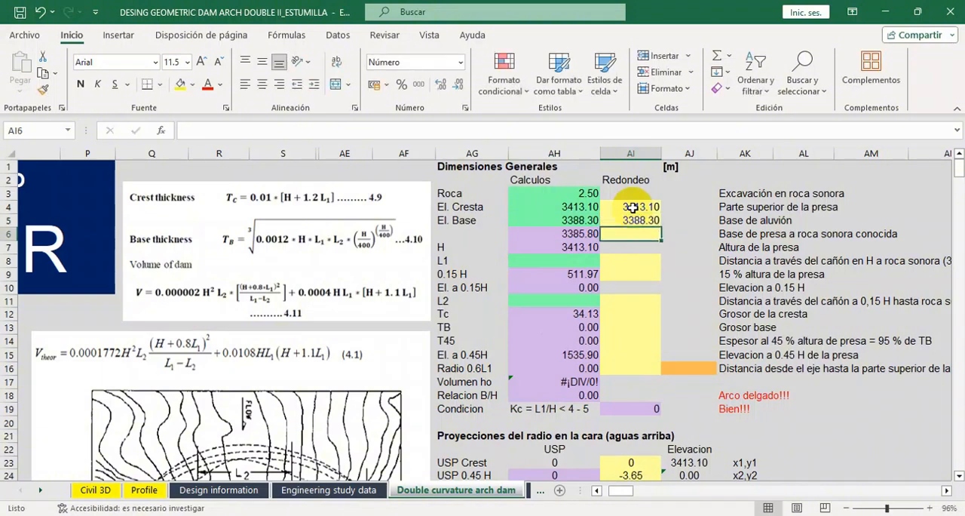
{"action": "type", "text": "3385.80"}
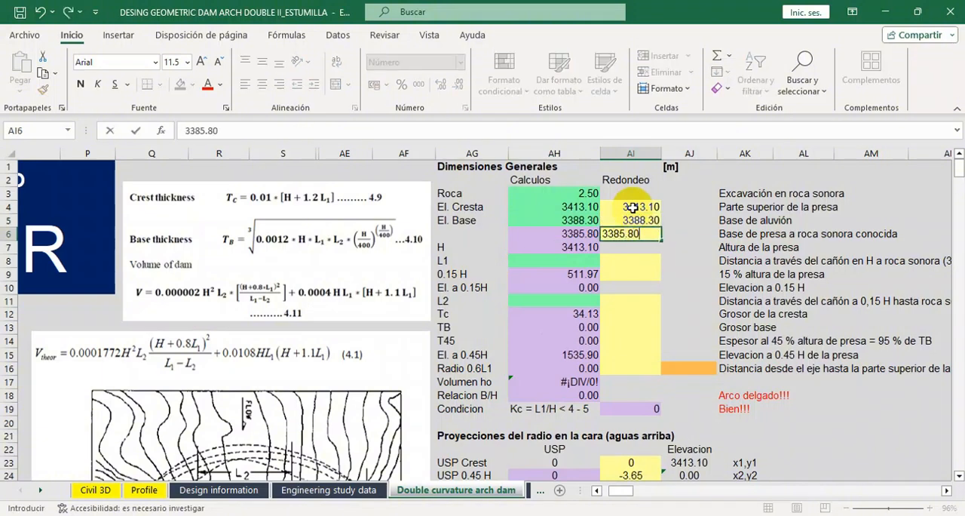
{"action": "key", "text": "Return"}
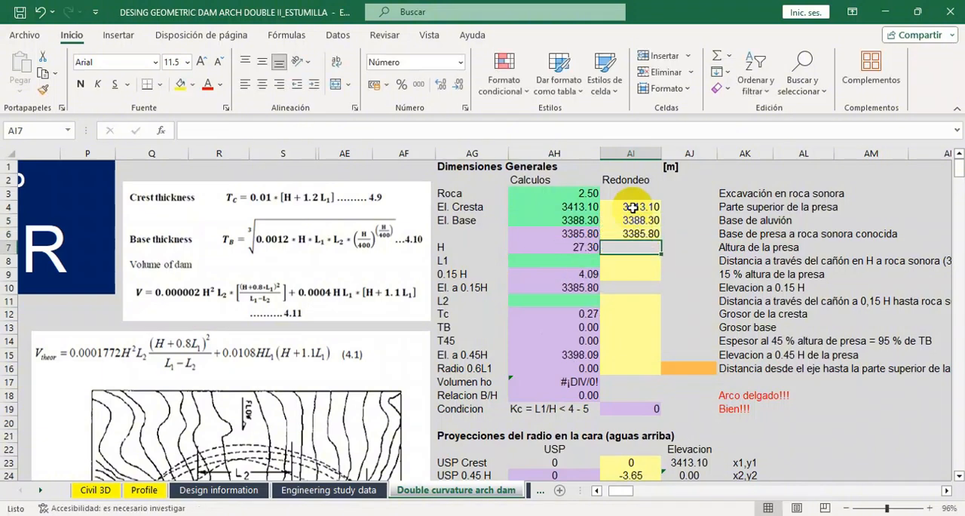
Compare the calculated dam height H with the foundation height and H total in the Engineering study data sheet.
{"action": "left_click", "coordinate": [568, 254]}
{"action": "left_click", "coordinate": [329, 490]}
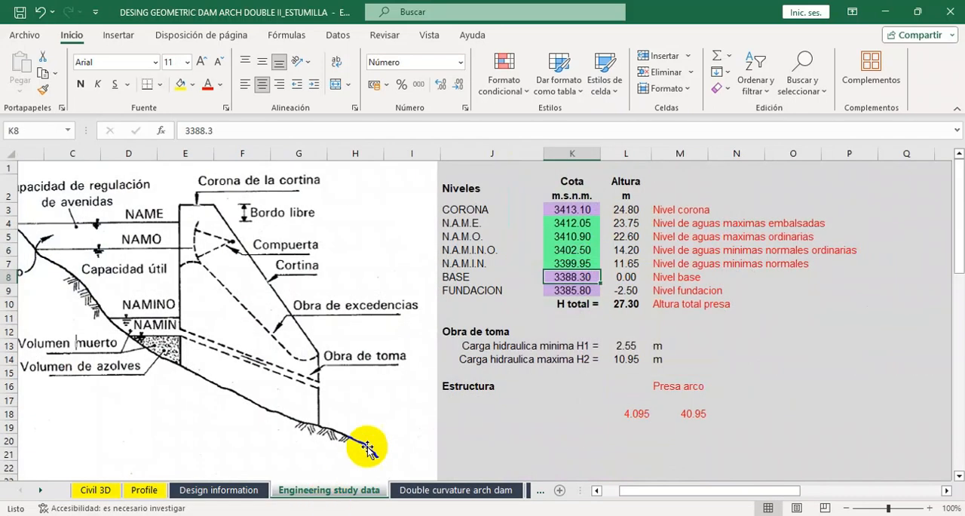
{"action": "left_click", "coordinate": [628, 291]}
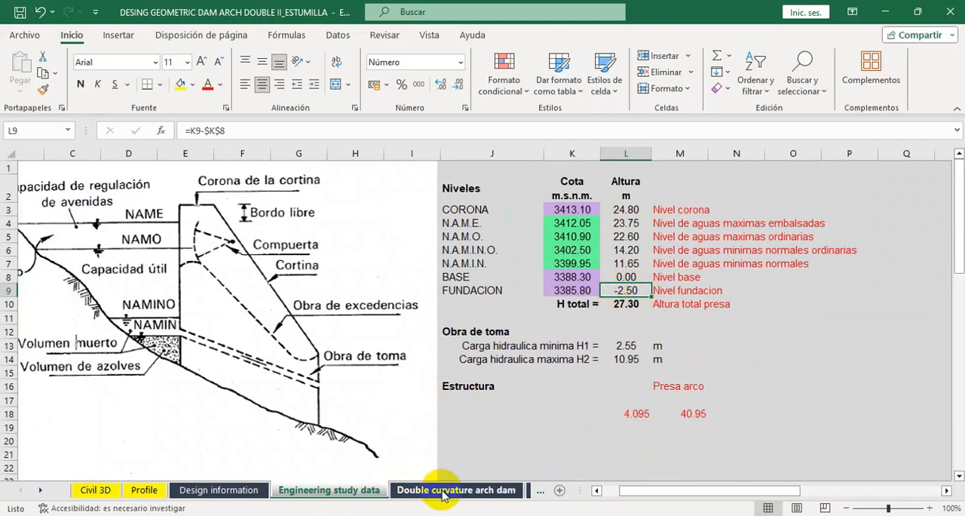
{"action": "left_click", "coordinate": [625, 303]}
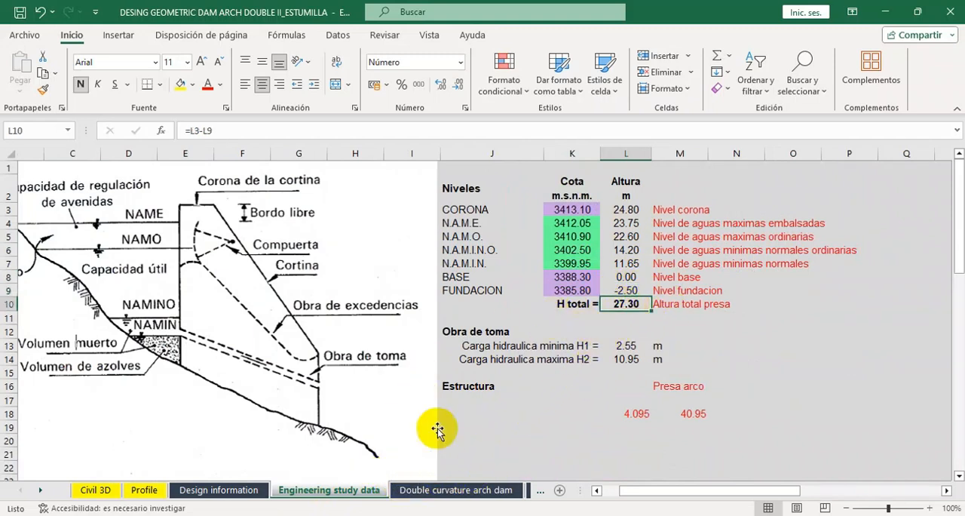
{"action": "left_click", "coordinate": [427, 491]}
For L1 in AH8, switch to Civil 3D and read the station labels at the ends of the profile's crest line.
{"action": "left_click", "coordinate": [550, 261]}
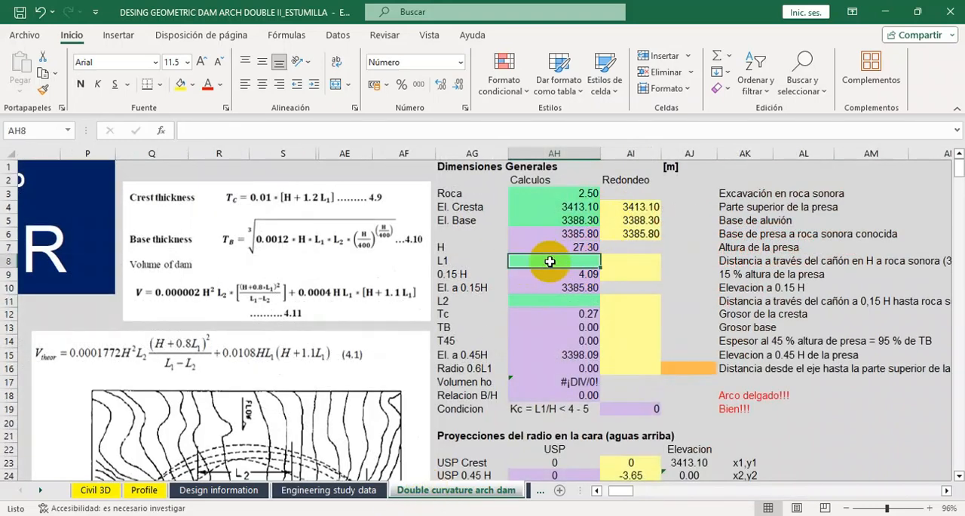
{"action": "mouse_move", "coordinate": [400, 513]}
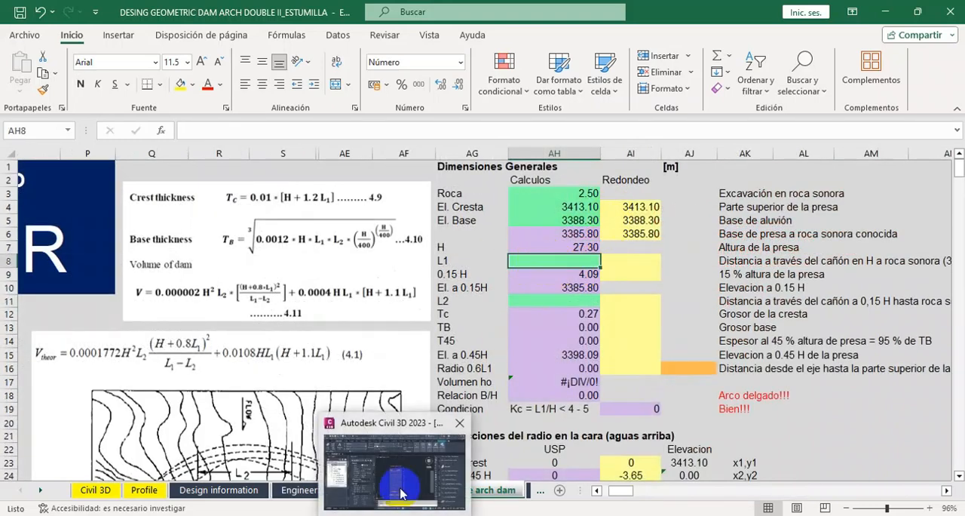
{"action": "left_click", "coordinate": [400, 487]}
{"action": "scroll", "coordinate": [501, 230], "scroll_direction": "up", "scroll_amount": 4}
{"action": "scroll", "coordinate": [499, 226], "scroll_direction": "up", "scroll_amount": 3}
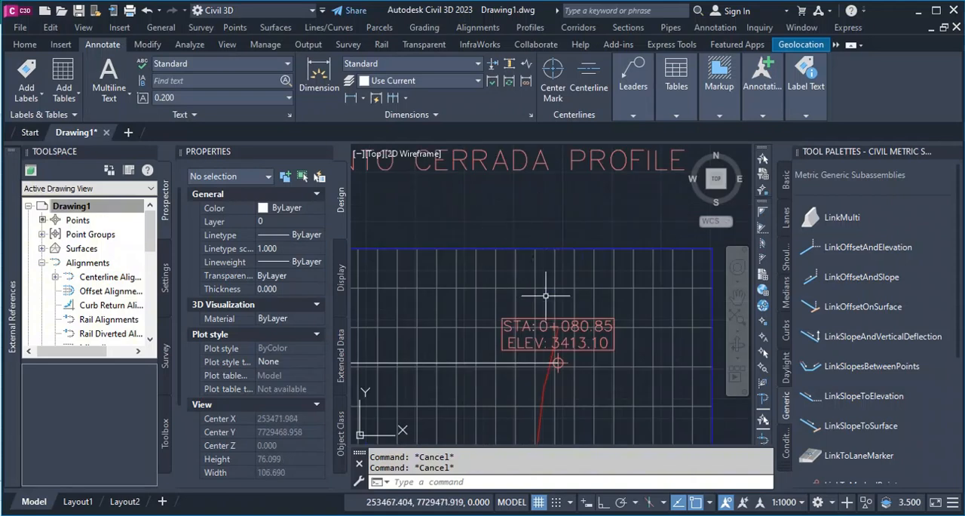
{"action": "scroll", "coordinate": [589, 314], "scroll_direction": "down", "scroll_amount": 2}
{"action": "scroll", "coordinate": [585, 333], "scroll_direction": "up", "scroll_amount": 4}
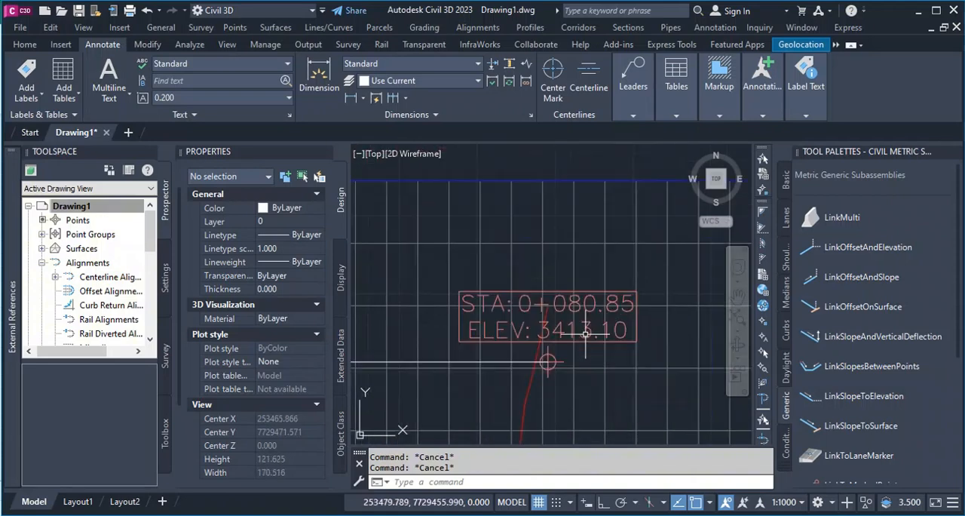
{"action": "scroll", "coordinate": [596, 285], "scroll_direction": "down", "scroll_amount": 4}
{"action": "mouse_move", "coordinate": [442, 512]}
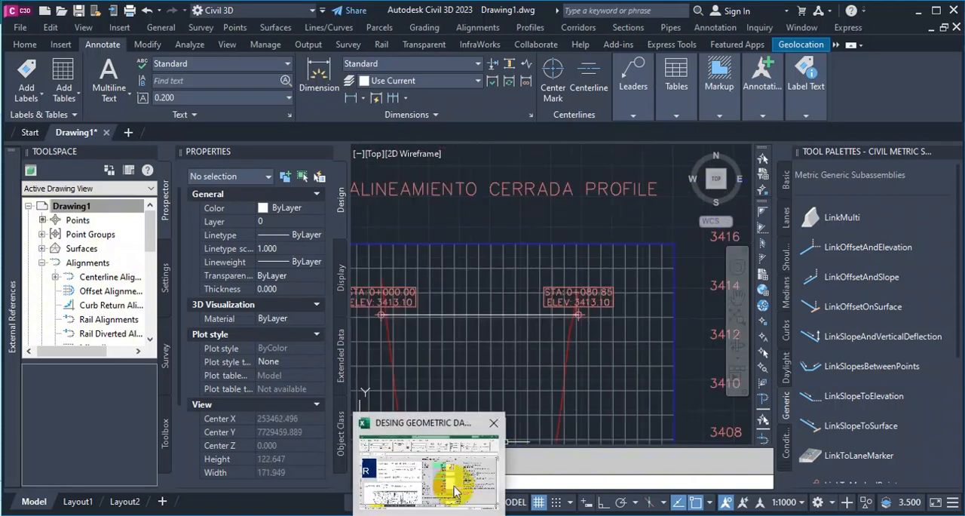
Return to the Excel workbook and enter 80.85 for L1 in both the calculation cell AH8 and the Redondeo cell AI8.
{"action": "left_click", "coordinate": [442, 487]}
{"action": "type", "text": "80.85"}
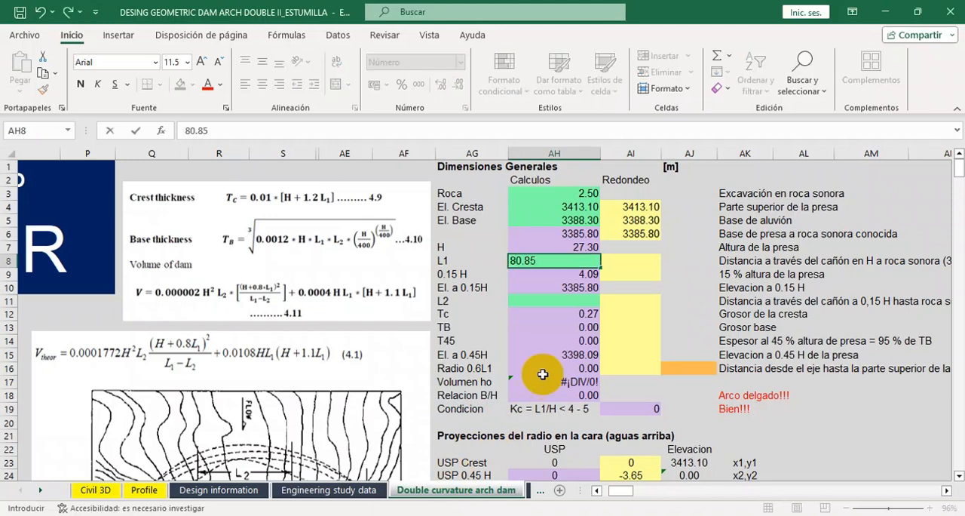
{"action": "key", "text": "Tab"}
{"action": "type", "text": "80."}
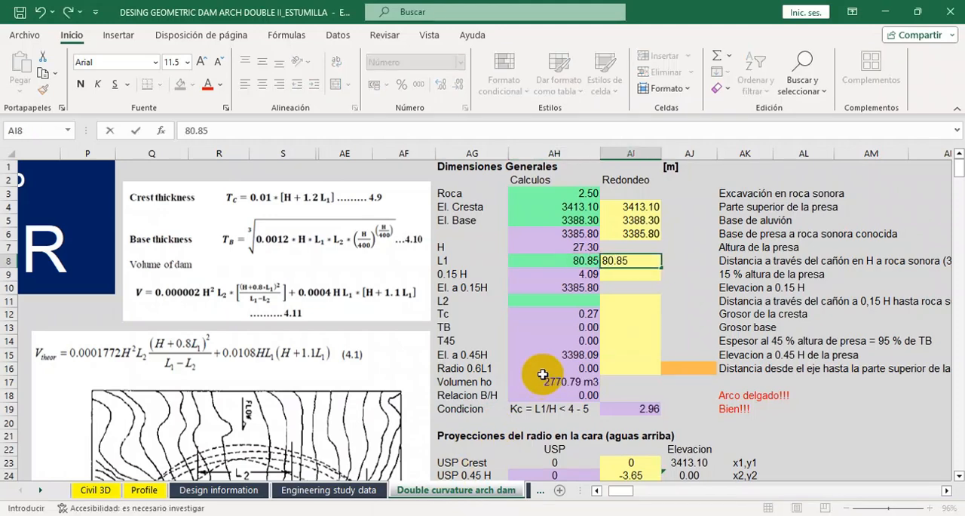
{"action": "key", "text": "Return"}
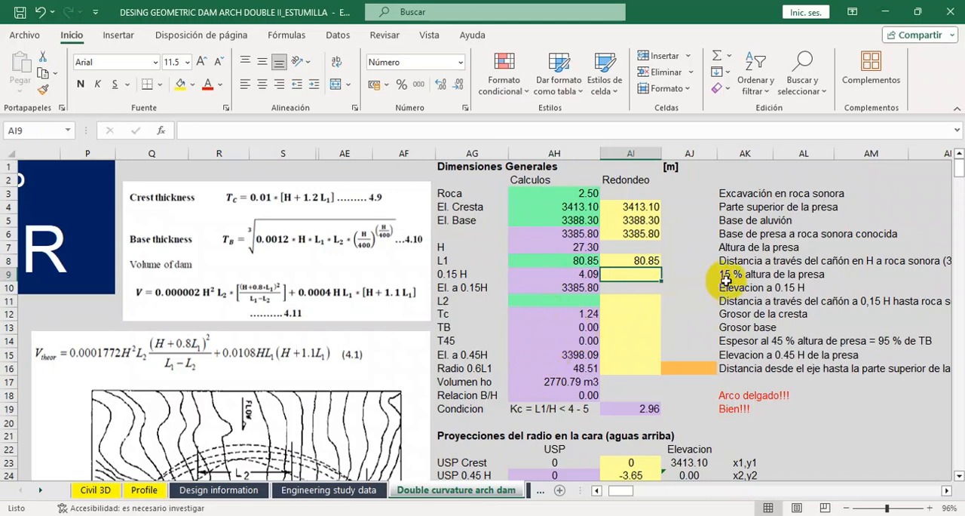
Review the calculations in L18 and M18 of Engineering study data, then enter 4.09 as the rounded 0.15 H in AI9 of the dam sheet.
{"action": "left_click_drag", "start_coordinate": [616, 492], "coordinate": [616, 492]}
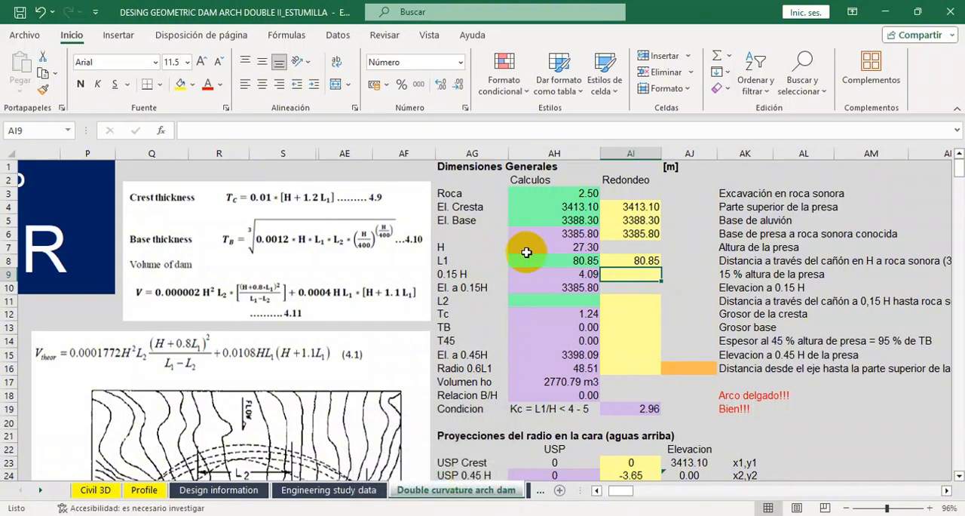
{"action": "left_click", "coordinate": [345, 490]}
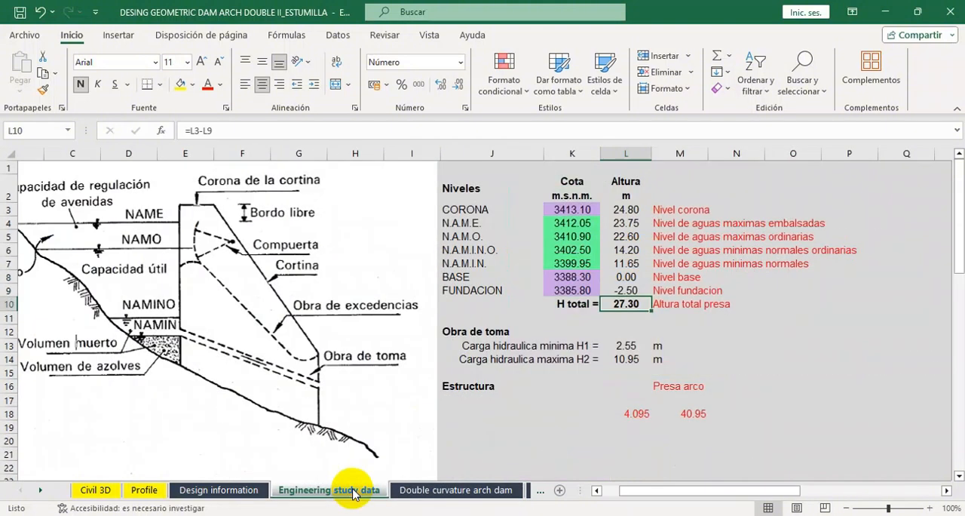
{"action": "left_click", "coordinate": [640, 414]}
{"action": "left_click", "coordinate": [694, 413]}
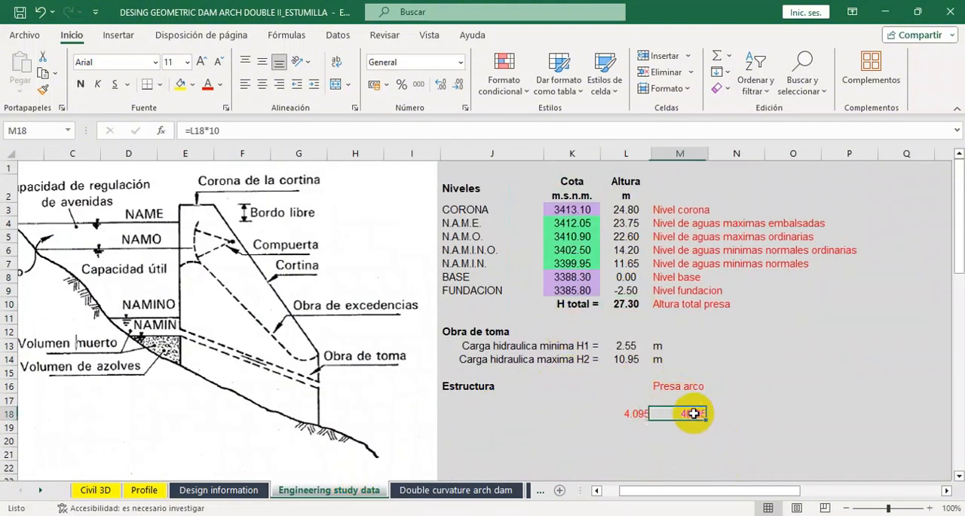
{"action": "double_click", "coordinate": [694, 413]}
{"action": "key", "text": "Escape"}
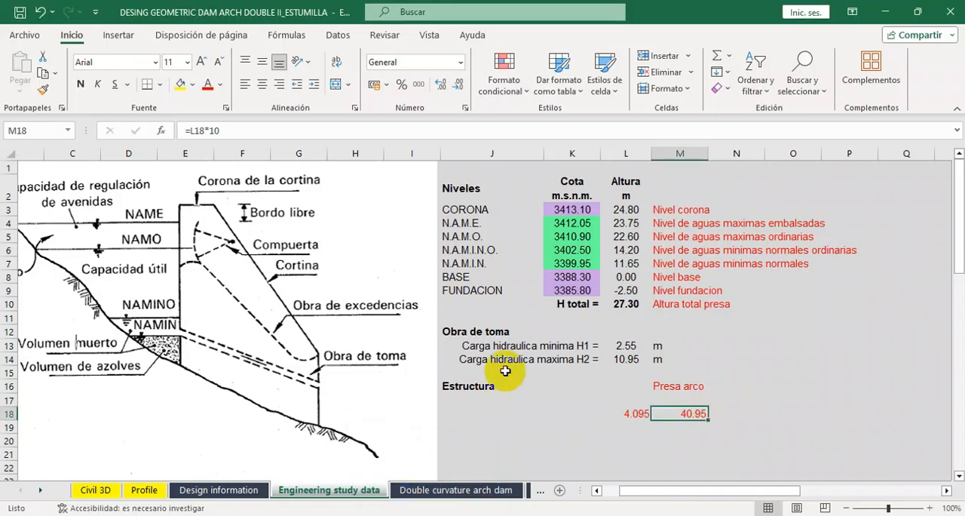
{"action": "left_click", "coordinate": [426, 490]}
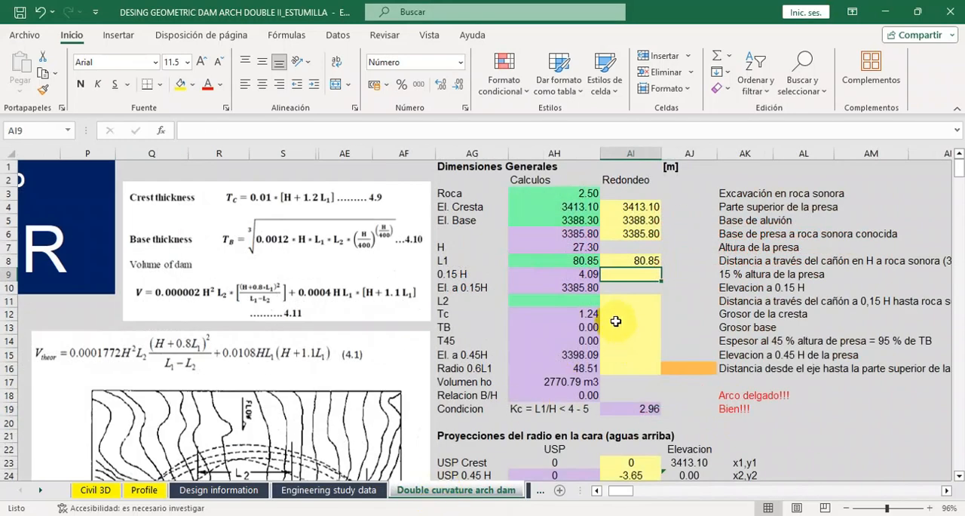
{"action": "type", "text": "4.09"}
{"action": "key", "text": "Return"}
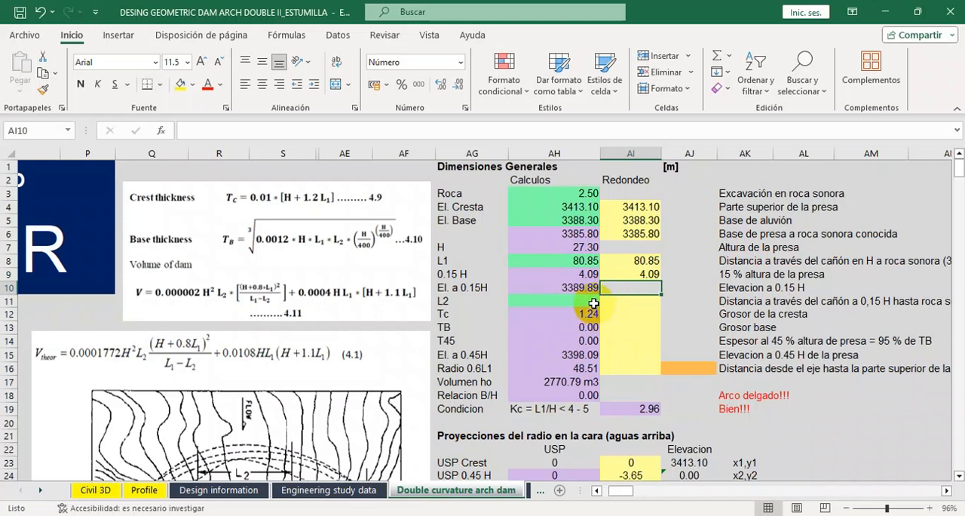
For L2 in AH11, switch to Civil 3D and examine the canyon width in the profile at the 0.15 H elevation.
{"action": "left_click", "coordinate": [592, 303]}
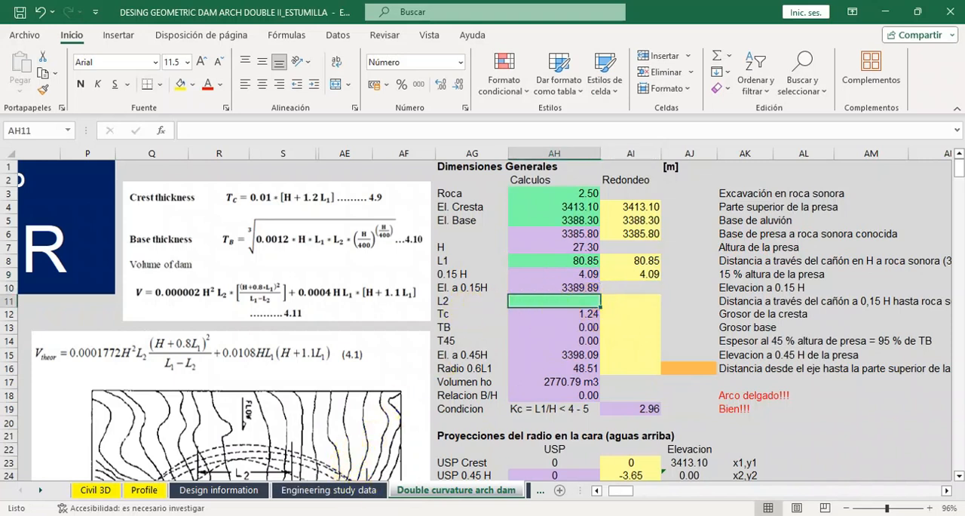
{"action": "mouse_move", "coordinate": [397, 514]}
{"action": "left_click", "coordinate": [446, 462]}
{"action": "scroll", "coordinate": [544, 253], "scroll_direction": "down", "scroll_amount": 9}
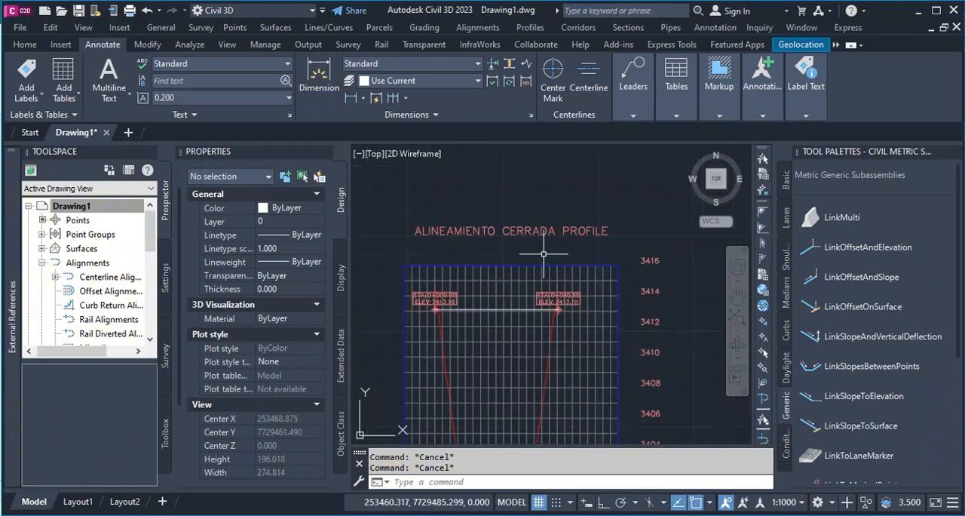
{"action": "scroll", "coordinate": [549, 323], "scroll_direction": "up", "scroll_amount": 15}
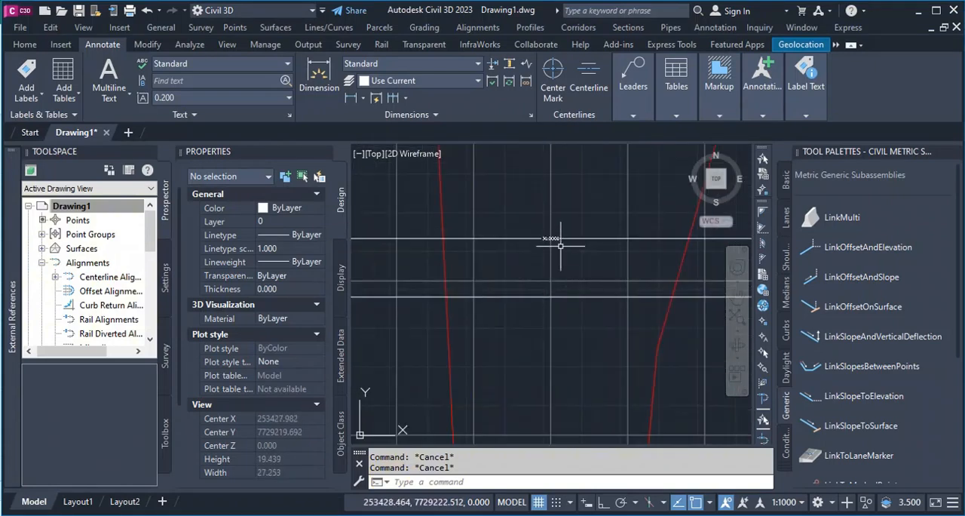
{"action": "scroll", "coordinate": [509, 226], "scroll_direction": "up", "scroll_amount": 3}
{"action": "scroll", "coordinate": [528, 233], "scroll_direction": "down", "scroll_amount": 14}
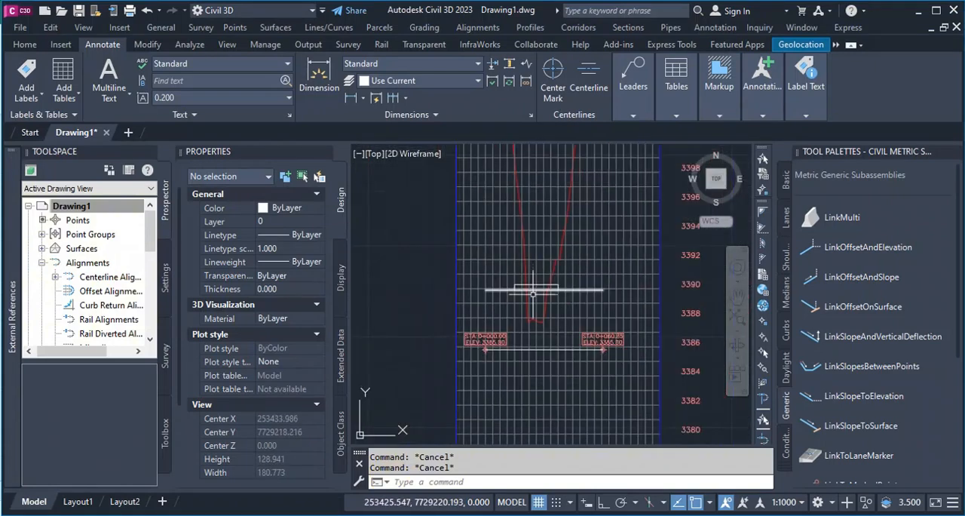
Return to the Excel workbook and enter 30 for L2 in both the calculation cell AH11 and the Redondeo cell AI11.
{"action": "mouse_move", "coordinate": [431, 515]}
{"action": "left_click", "coordinate": [430, 469]}
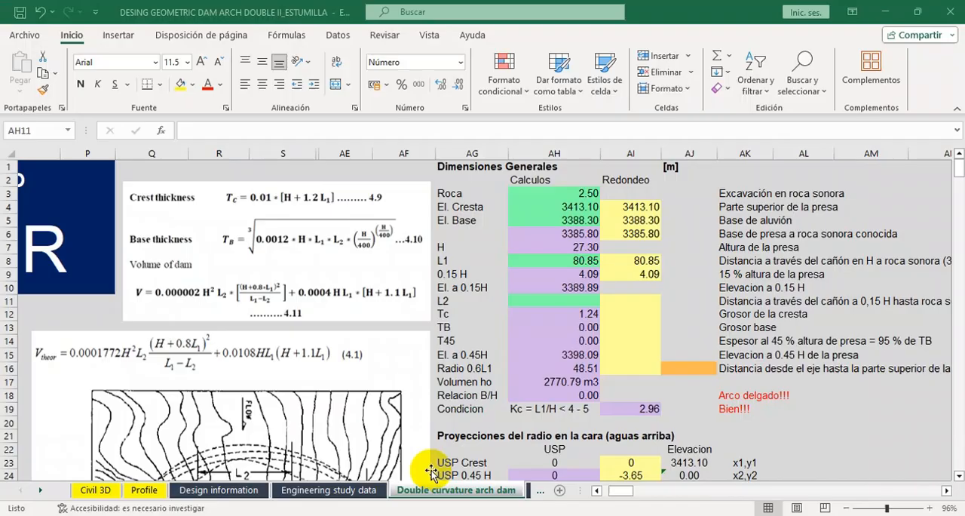
{"action": "type", "text": "30"}
{"action": "key", "text": "Tab"}
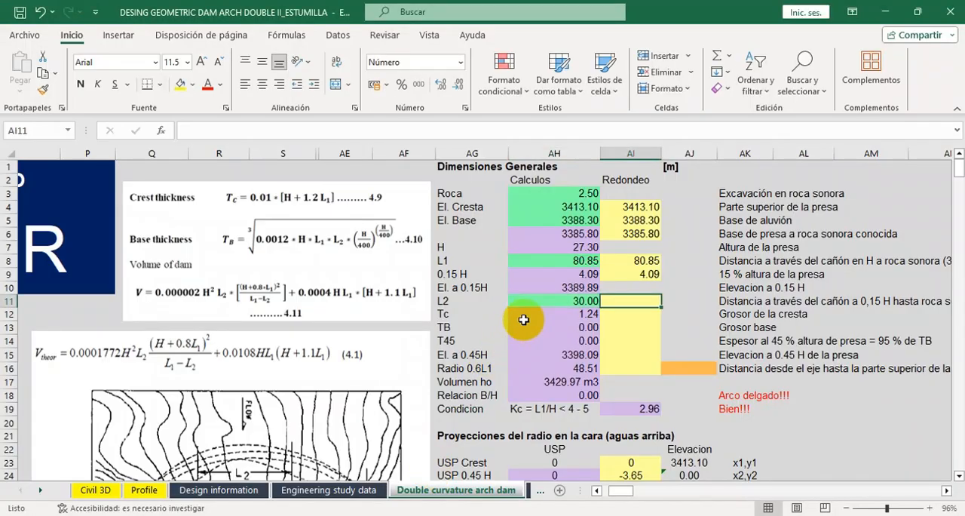
{"action": "type", "text": "30"}
{"action": "key", "text": "Return"}
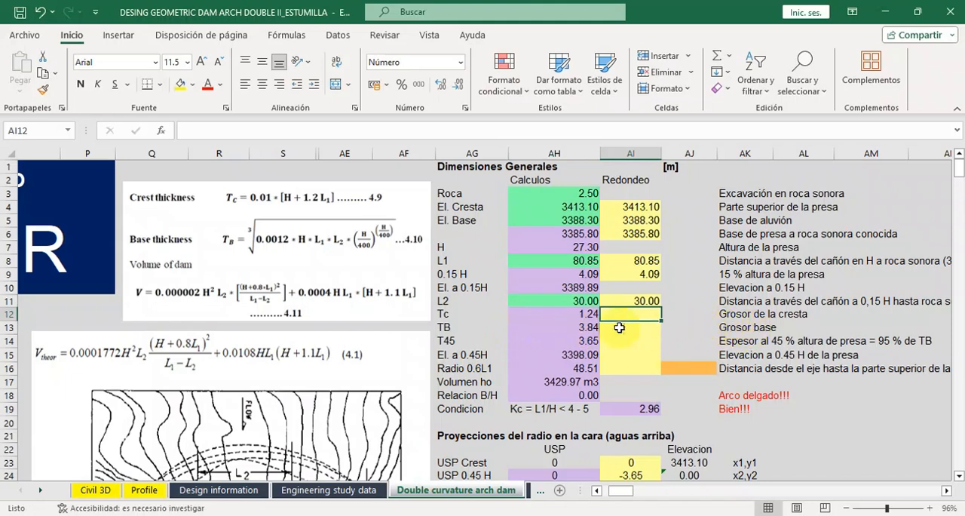
Fill in the rounded thicknesses in AI12:AI14: 1.24 for Tc, 3.84 for TB and 3.65 for T45.
{"action": "scroll", "coordinate": [554, 323], "scroll_direction": "down", "scroll_amount": 1}
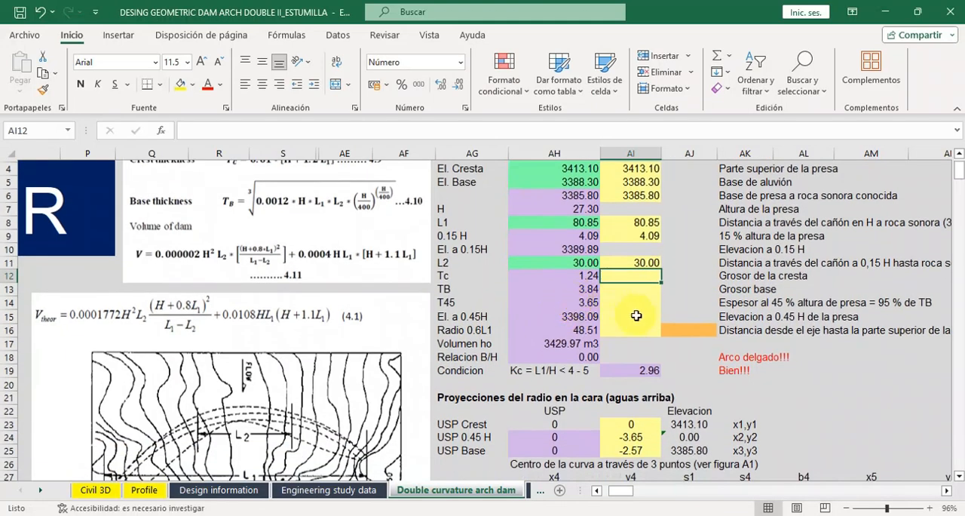
{"action": "type", "text": "1.24"}
{"action": "key", "text": "Return"}
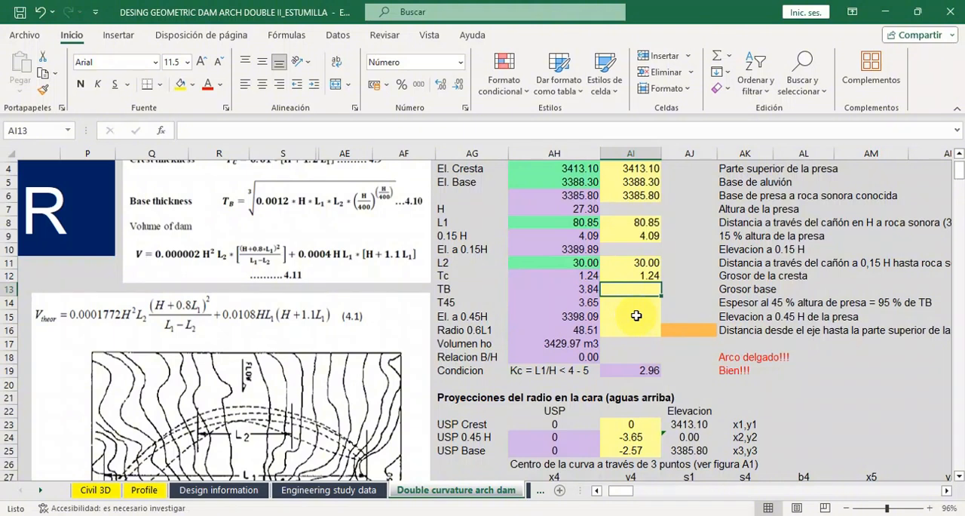
{"action": "type", "text": "3.84"}
{"action": "key", "text": "Return"}
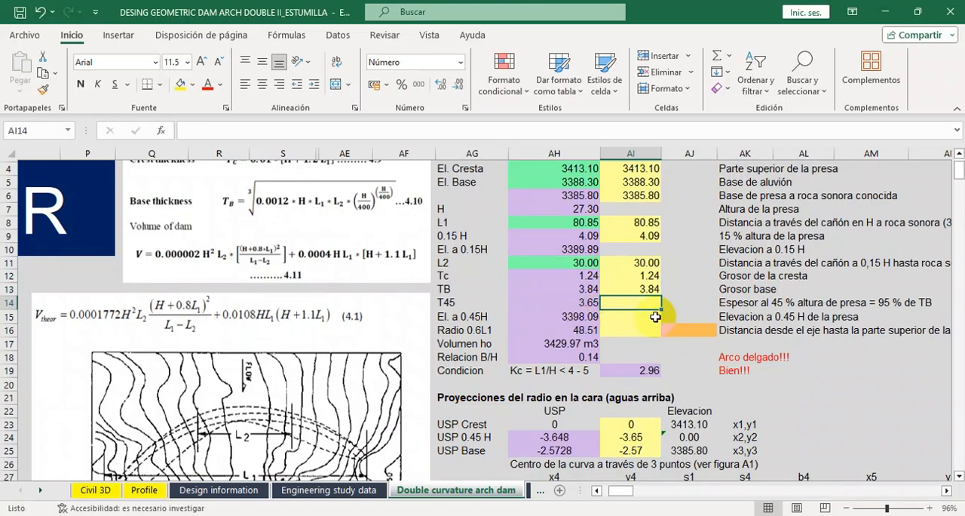
{"action": "type", "text": "3.65"}
{"action": "key", "text": "Return"}
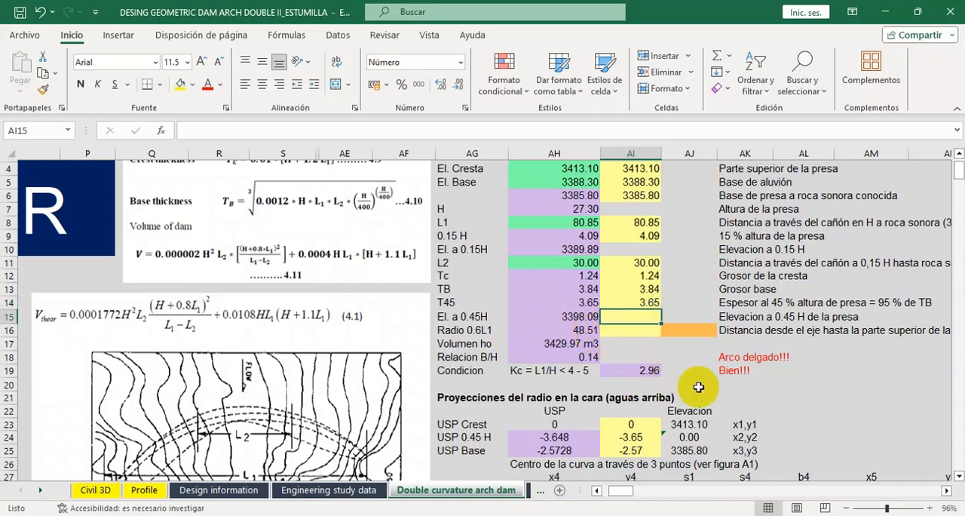
Enter 3398.09 as the rounded elevation at 0.45H in AI15.
{"action": "type", "text": "3398.0"}
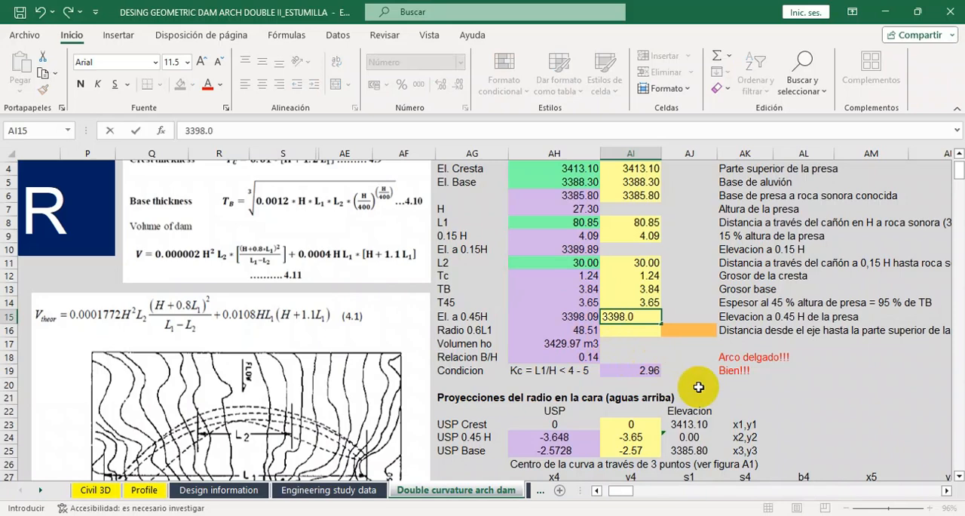
{"action": "type", "text": "9"}
{"action": "key", "text": "Return"}
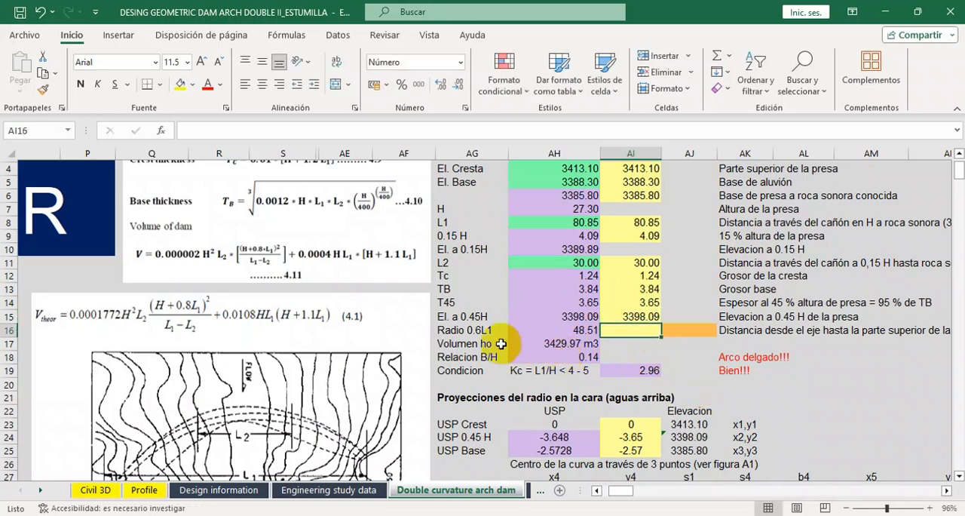
Enter 48.51 for Radio 0.6L1 in both the Redondeo cell AI16 and the orange cell AJ16.
{"action": "left_click_drag", "start_coordinate": [620, 490], "coordinate": [623, 490]}
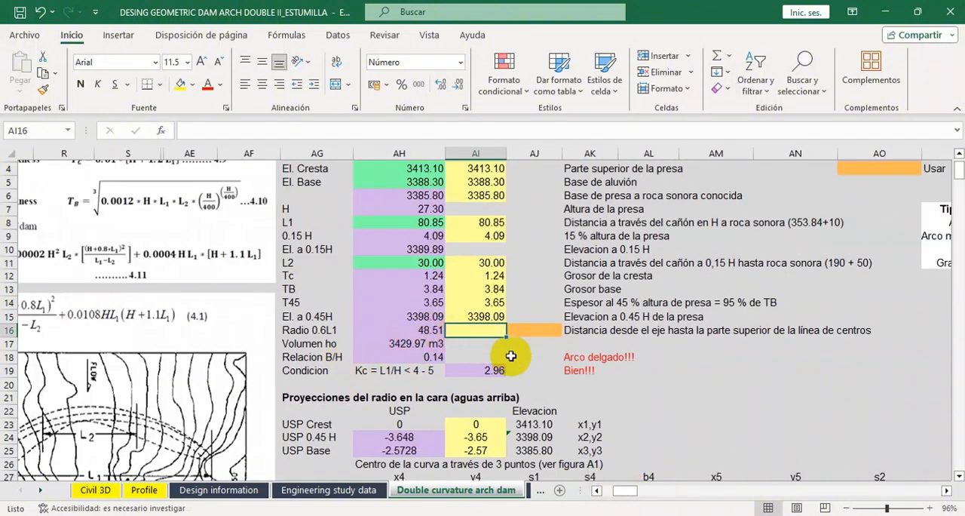
{"action": "type", "text": "48.51"}
{"action": "key", "text": "Return"}
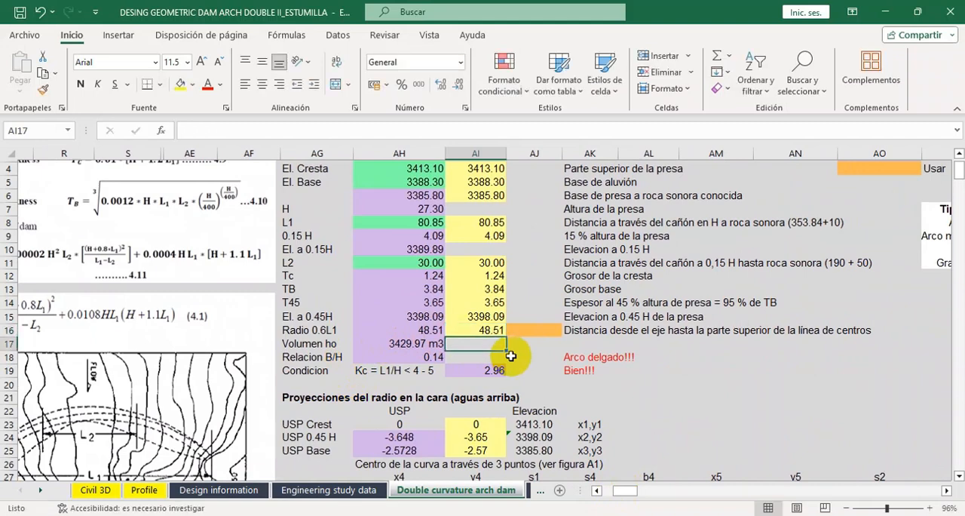
{"action": "left_click", "coordinate": [527, 330]}
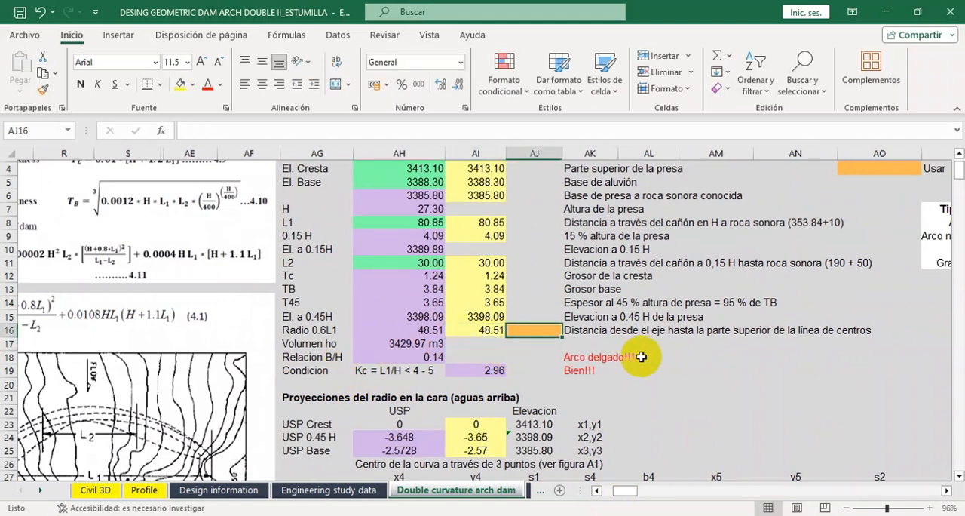
{"action": "type", "text": "48.51"}
{"action": "key", "text": "Return"}
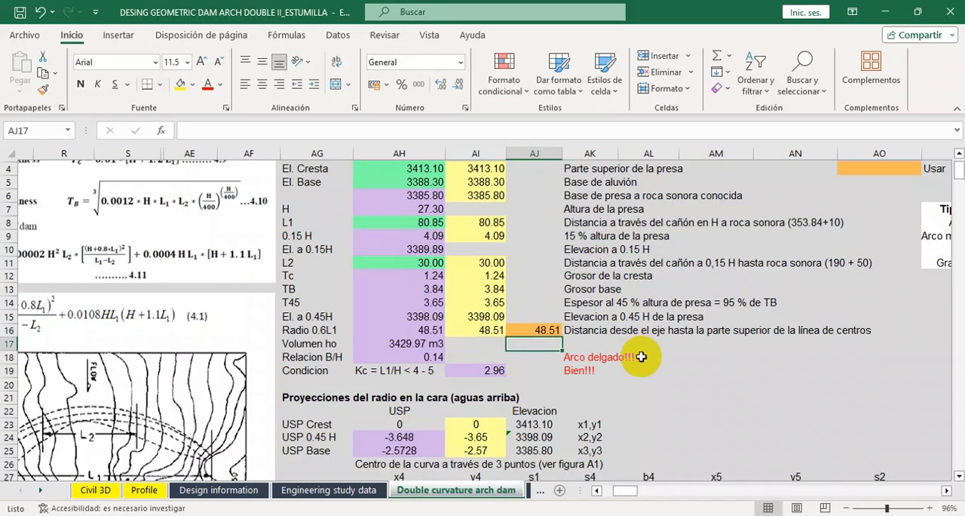
Check the Relacion B/H and Kc condition results against the dam type table beside the general dimensions.
{"action": "left_click", "coordinate": [652, 369]}
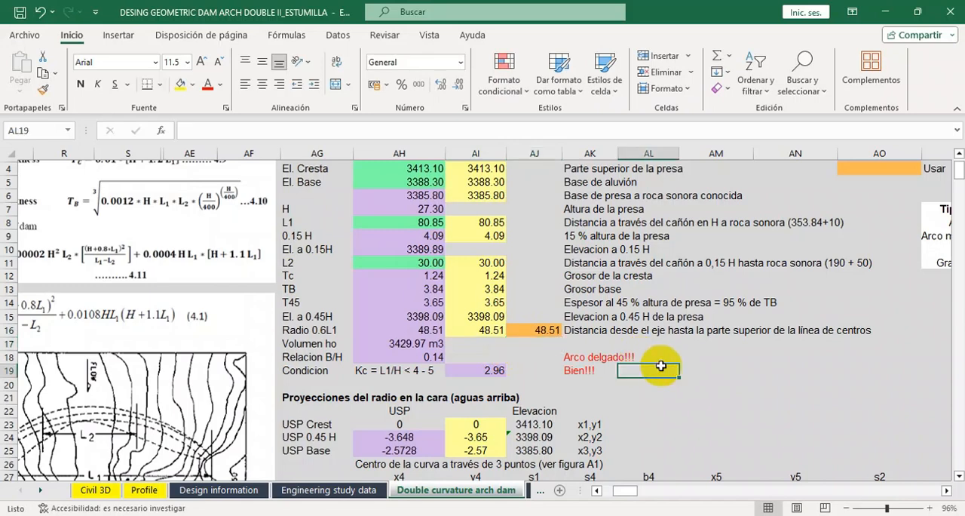
{"action": "scroll", "coordinate": [427, 388], "scroll_direction": "down", "scroll_amount": 1}
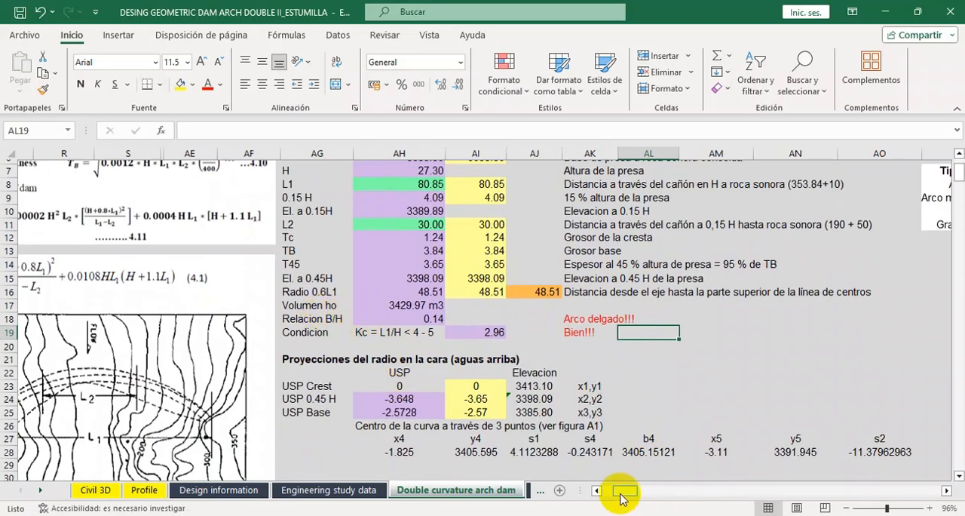
{"action": "mouse_move", "coordinate": [623, 490]}
{"action": "left_mouse_down"}
{"action": "mouse_move", "coordinate": [607, 495]}
{"action": "mouse_move", "coordinate": [619, 497]}
{"action": "left_mouse_up"}
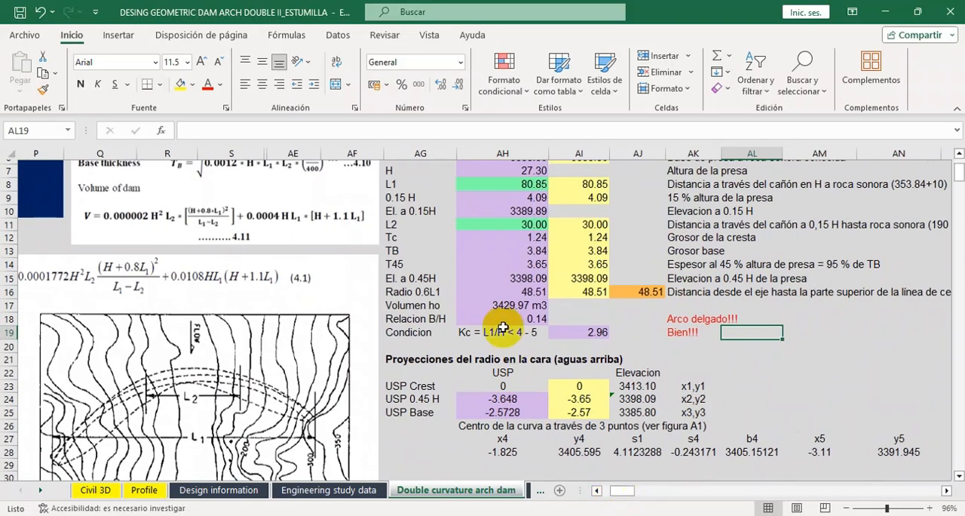
{"action": "scroll", "coordinate": [503, 332], "scroll_direction": "up", "scroll_amount": 1}
{"action": "scroll", "coordinate": [503, 332], "scroll_direction": "down", "scroll_amount": 1}
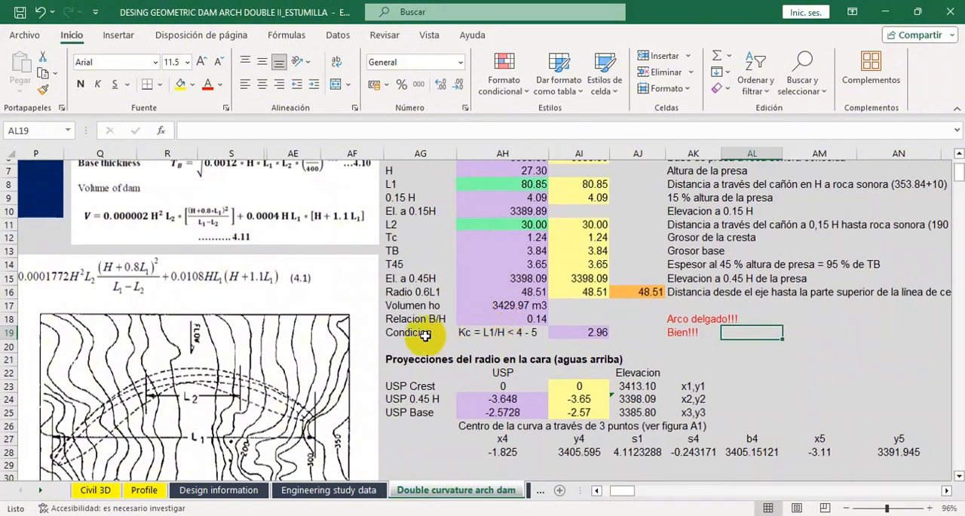
{"action": "scroll", "coordinate": [425, 335], "scroll_direction": "down", "scroll_amount": 1}
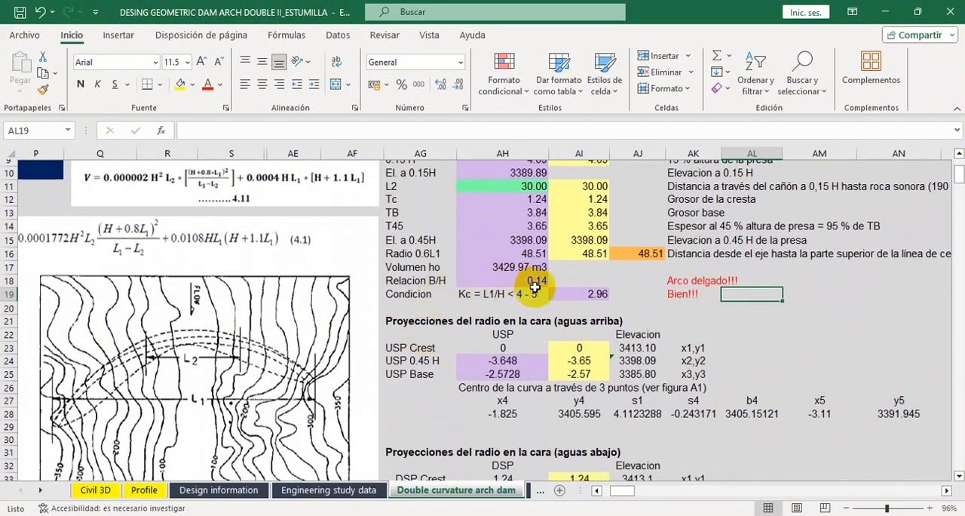
{"action": "left_click_drag", "start_coordinate": [617, 494], "coordinate": [635, 490]}
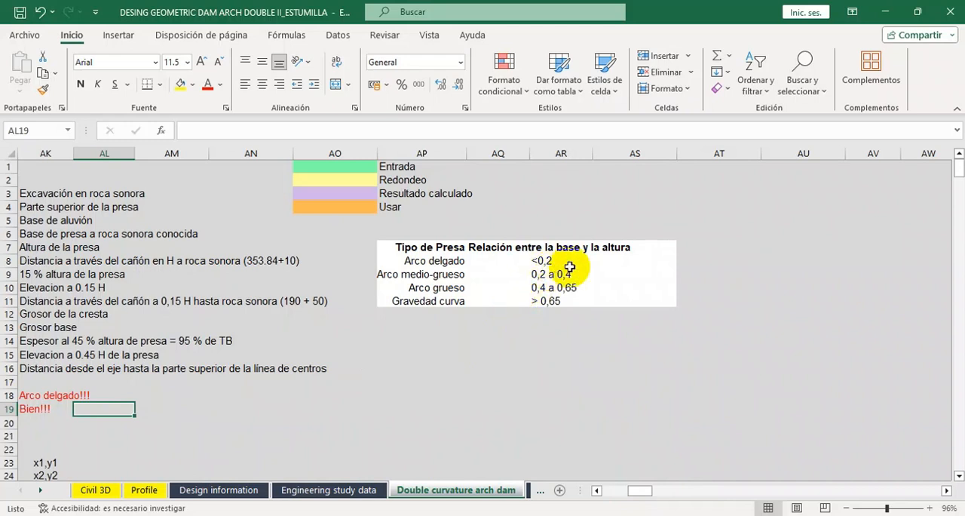
{"action": "left_click_drag", "start_coordinate": [639, 491], "coordinate": [625, 490]}
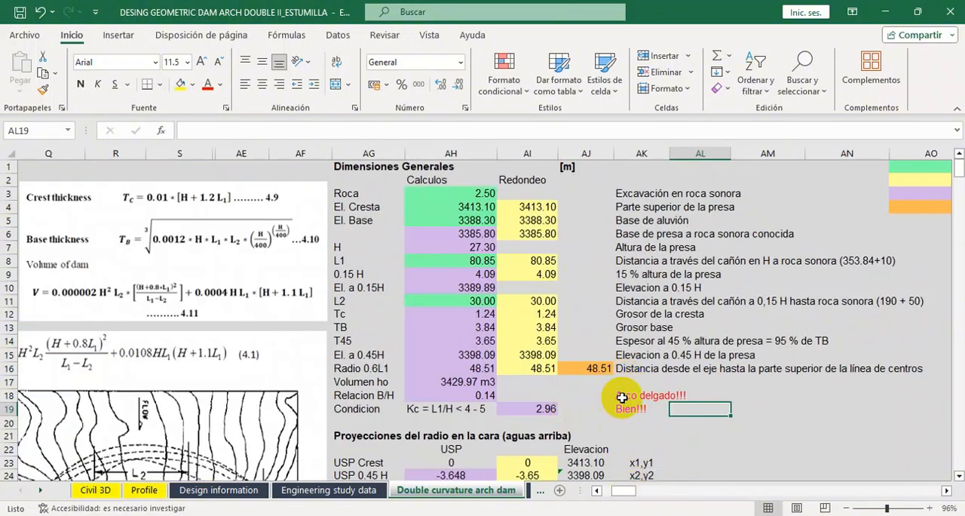
{"action": "scroll", "coordinate": [615, 396], "scroll_direction": "down", "scroll_amount": 2}
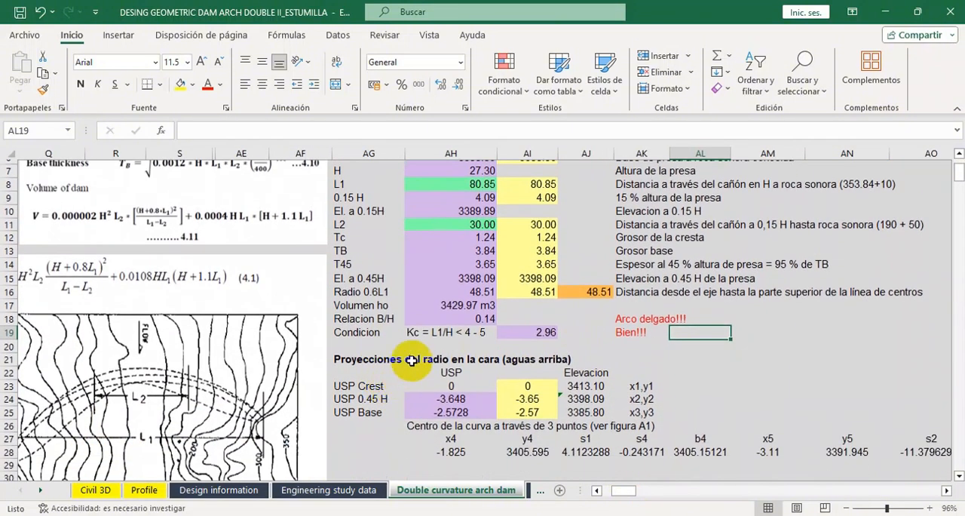
{"action": "scroll", "coordinate": [444, 336], "scroll_direction": "up", "scroll_amount": 1}
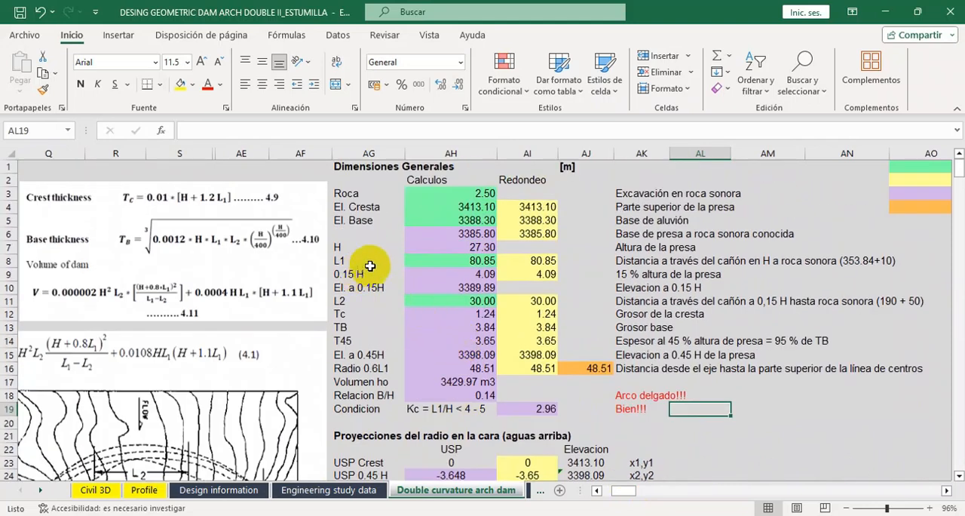
Review the upstream and downstream face radius projections, including the rounded USP values and the U/S and D/S center coordinates and radii.
{"action": "scroll", "coordinate": [434, 331], "scroll_direction": "down", "scroll_amount": 1}
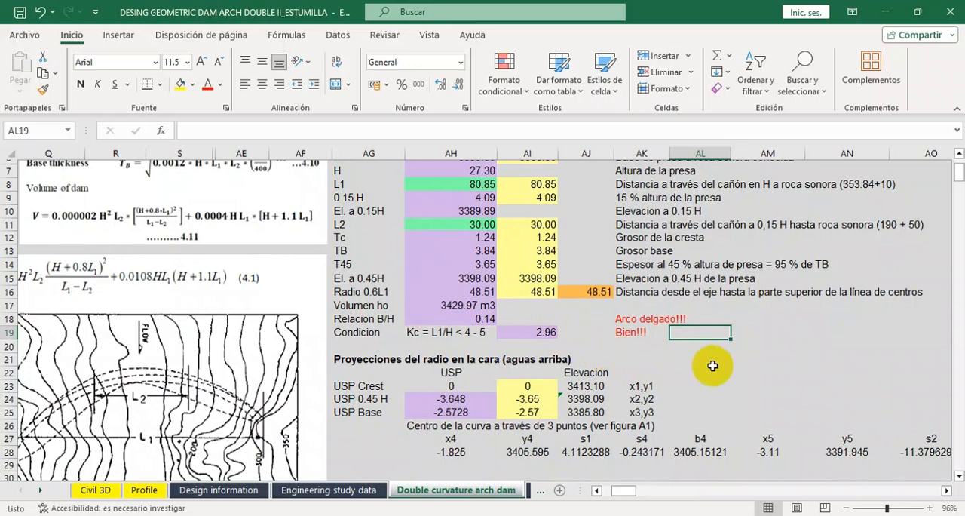
{"action": "scroll", "coordinate": [712, 367], "scroll_direction": "down", "scroll_amount": 1}
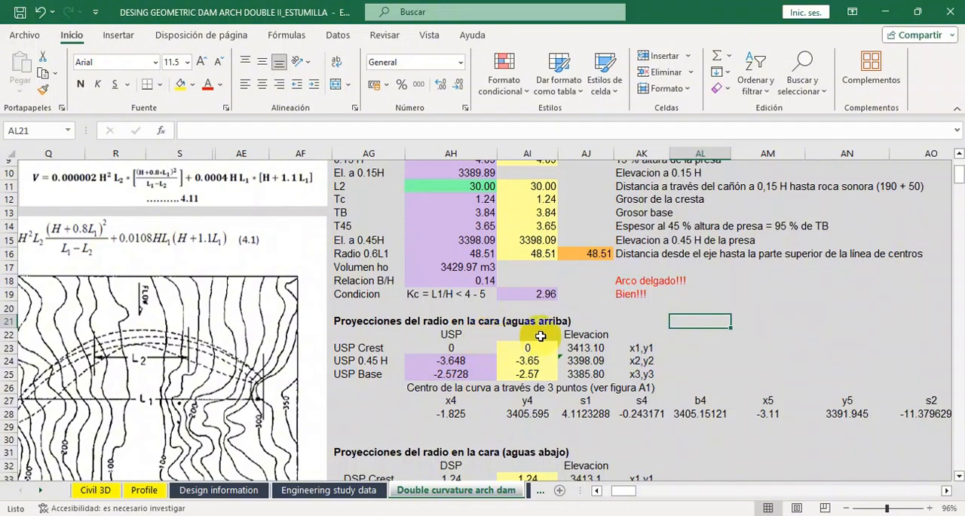
{"action": "scroll", "coordinate": [486, 337], "scroll_direction": "down", "scroll_amount": 2}
{"action": "scroll", "coordinate": [489, 334], "scroll_direction": "up", "scroll_amount": 2}
{"action": "scroll", "coordinate": [489, 334], "scroll_direction": "down", "scroll_amount": 1}
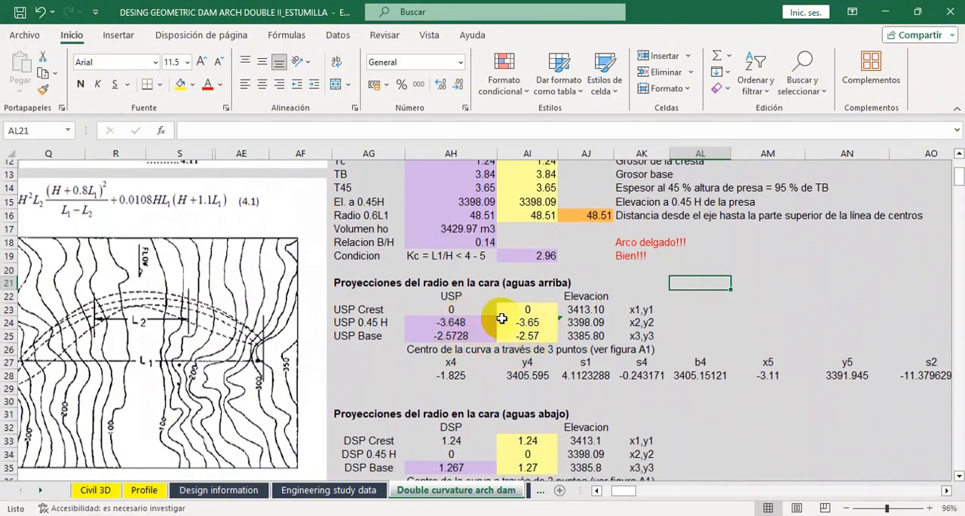
{"action": "left_click", "coordinate": [511, 321]}
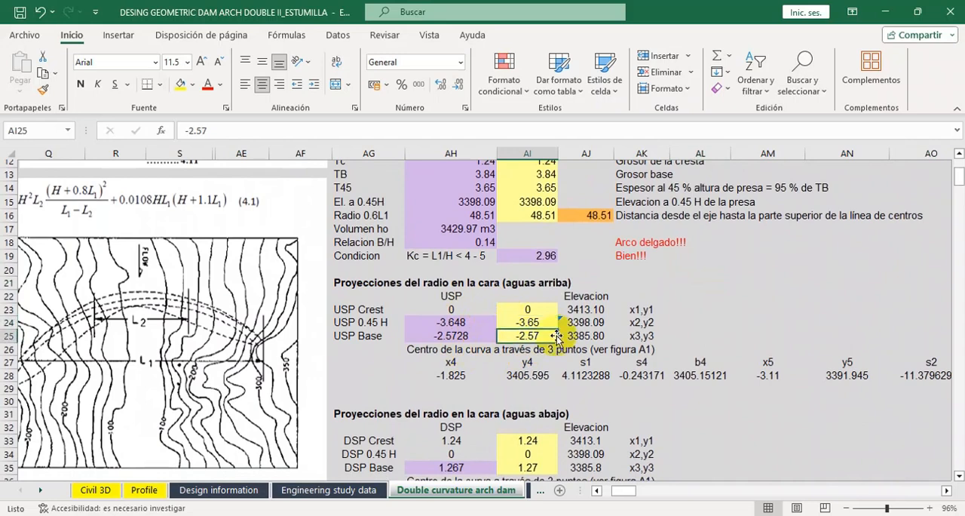
{"action": "left_click", "coordinate": [773, 311]}
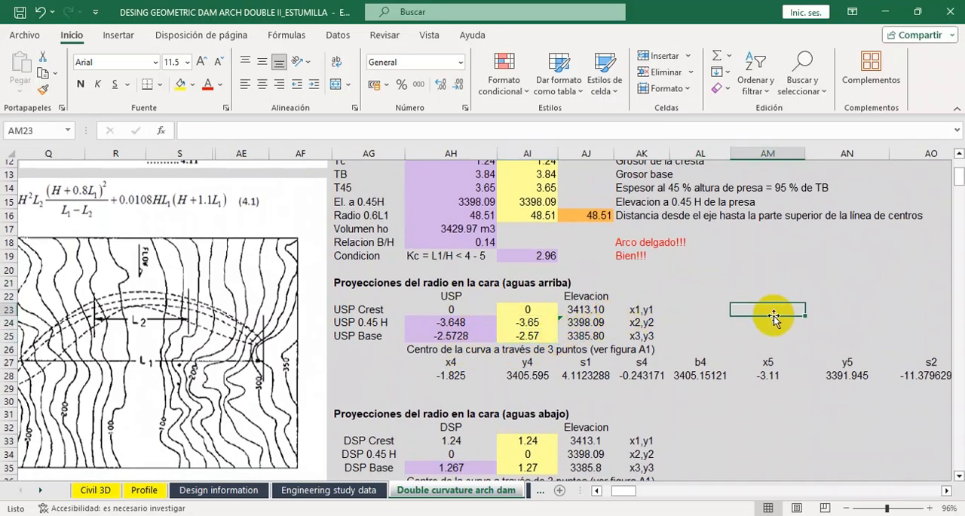
{"action": "left_click_drag", "start_coordinate": [629, 488], "coordinate": [645, 490]}
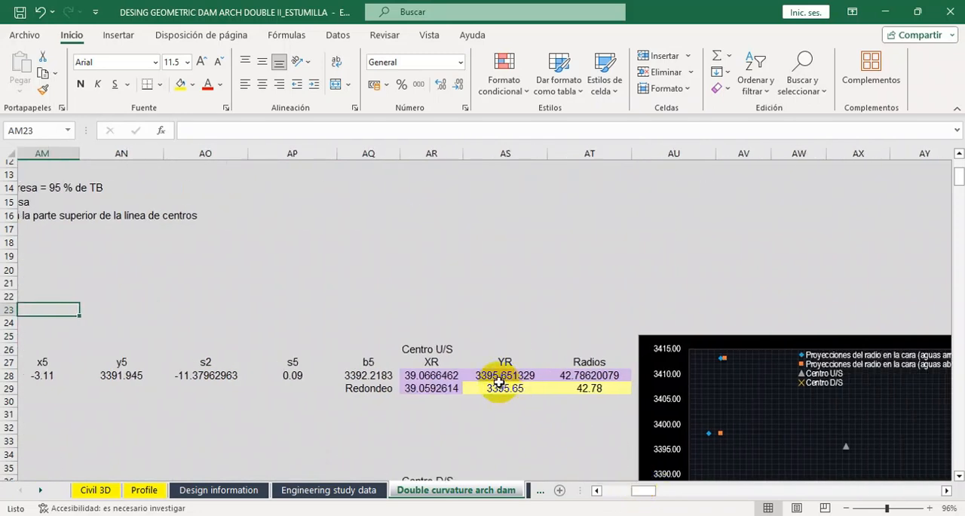
{"action": "scroll", "coordinate": [515, 366], "scroll_direction": "down", "scroll_amount": 1}
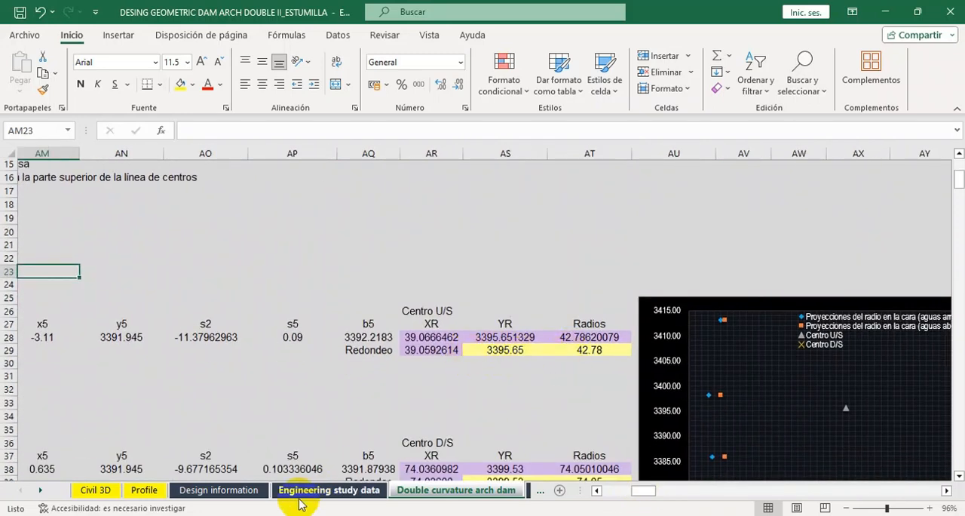
Examine the upstream and downstream radius diagram and the base projection formulas in the Design information sheet.
{"action": "left_click", "coordinate": [240, 490]}
{"action": "scroll", "coordinate": [558, 326], "scroll_direction": "down", "scroll_amount": 9}
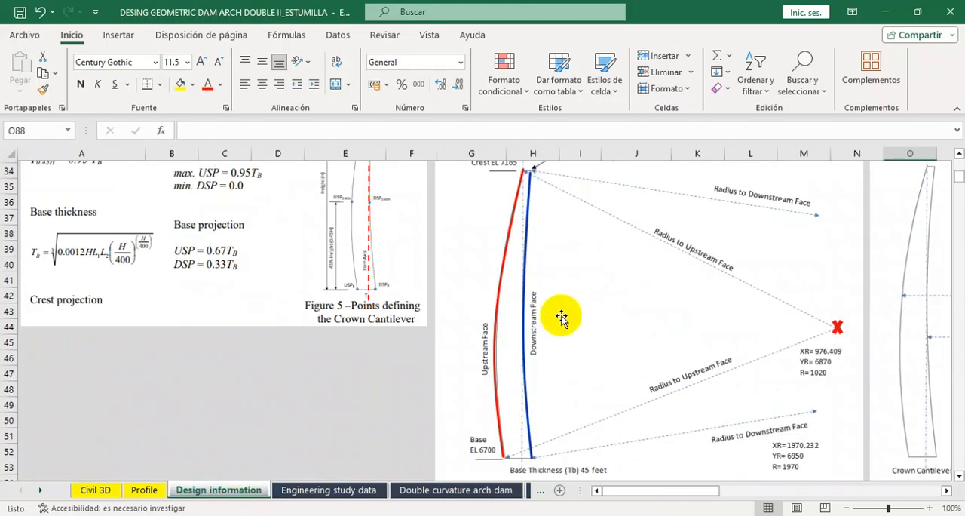
{"action": "scroll", "coordinate": [668, 317], "scroll_direction": "down", "scroll_amount": 1}
{"action": "scroll", "coordinate": [711, 316], "scroll_direction": "up", "scroll_amount": 1}
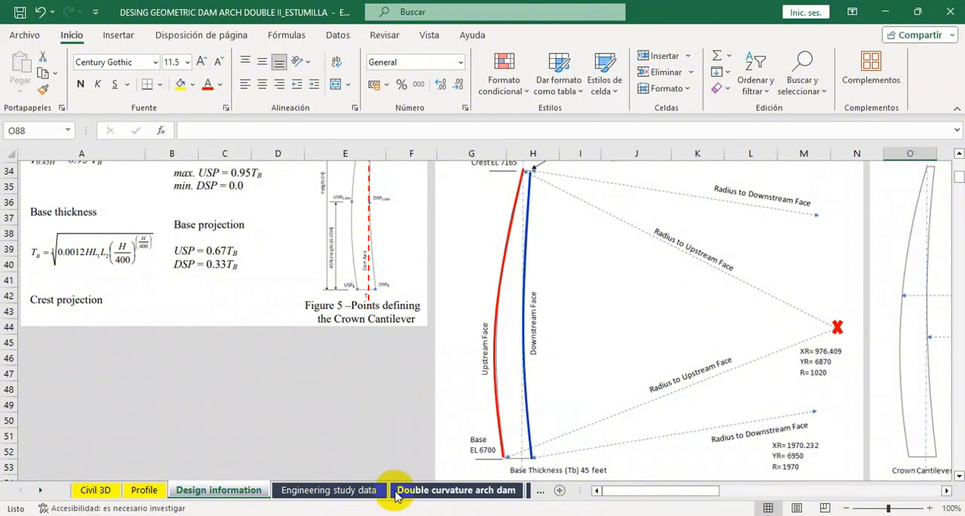
Review the U/S and D/S center coordinates and rounded radii in the Double curvature arch dam sheet.
{"action": "left_click", "coordinate": [432, 494]}
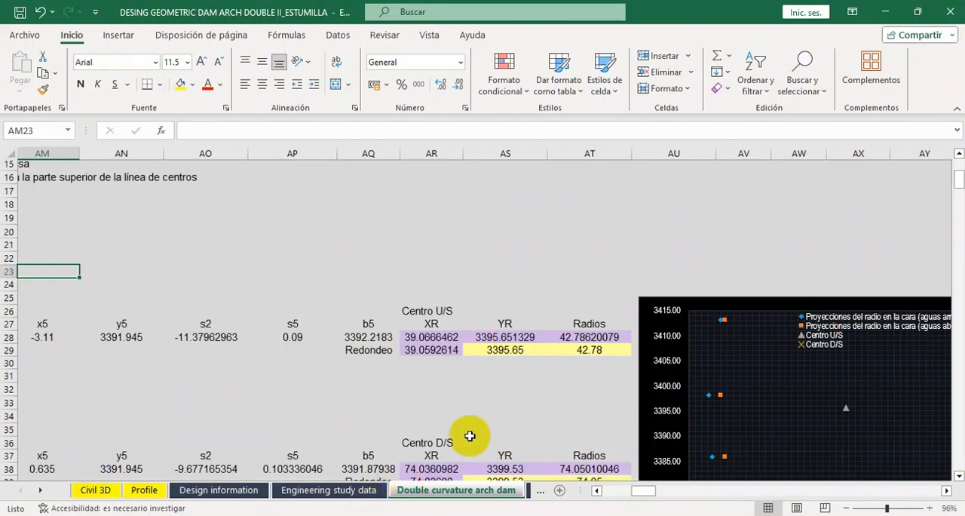
{"action": "scroll", "coordinate": [545, 286], "scroll_direction": "down", "scroll_amount": 2}
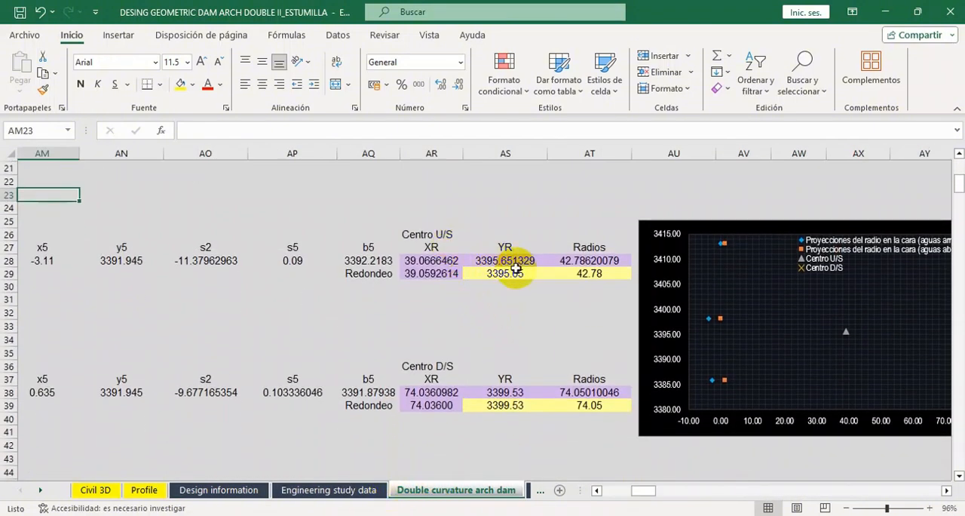
{"action": "scroll", "coordinate": [504, 362], "scroll_direction": "down", "scroll_amount": 1}
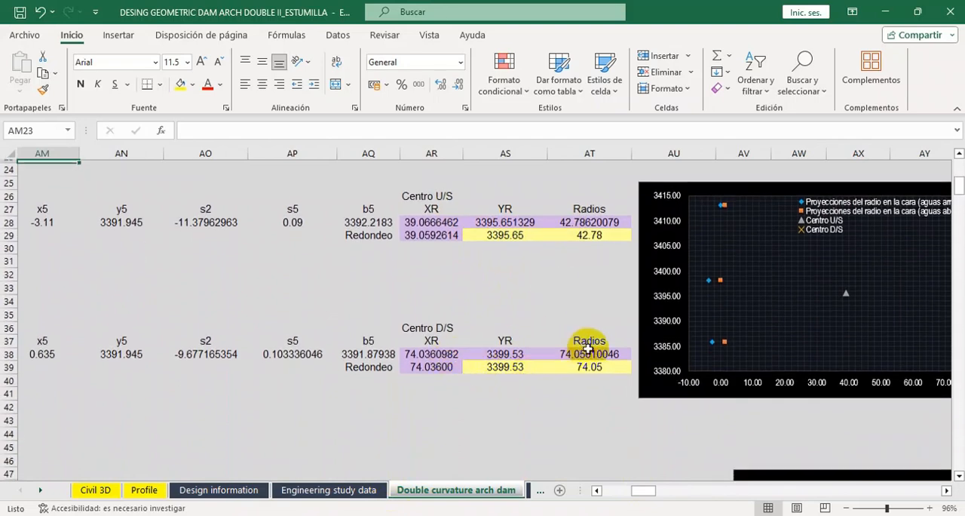
Examine the upstream and downstream face segment tables and the extrados and intrados center line segments below them.
{"action": "mouse_move", "coordinate": [641, 499]}
{"action": "left_mouse_down"}
{"action": "mouse_move", "coordinate": [627, 493]}
{"action": "mouse_move", "coordinate": [653, 492]}
{"action": "mouse_move", "coordinate": [578, 490]}
{"action": "mouse_move", "coordinate": [650, 494]}
{"action": "mouse_move", "coordinate": [592, 494]}
{"action": "left_mouse_up"}
{"action": "scroll", "coordinate": [545, 440], "scroll_direction": "up", "scroll_amount": 2}
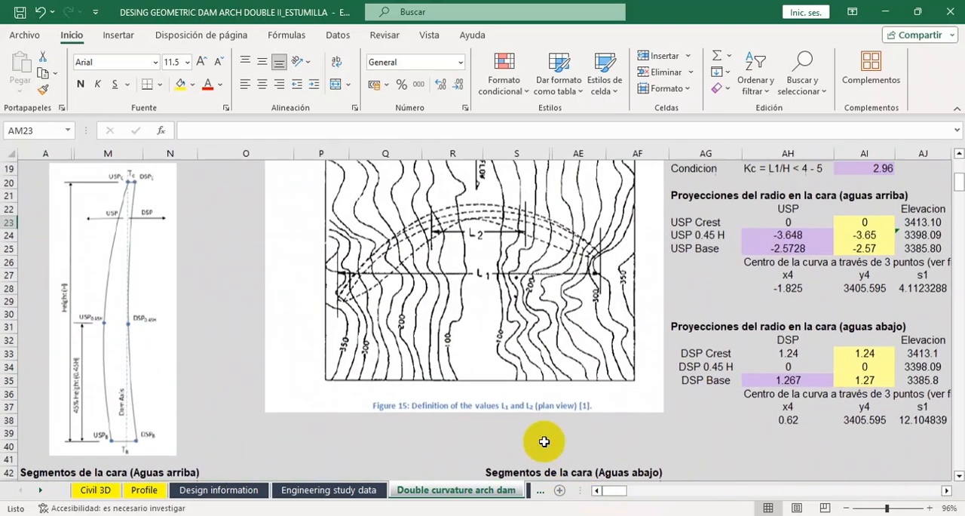
{"action": "scroll", "coordinate": [602, 431], "scroll_direction": "down", "scroll_amount": 2}
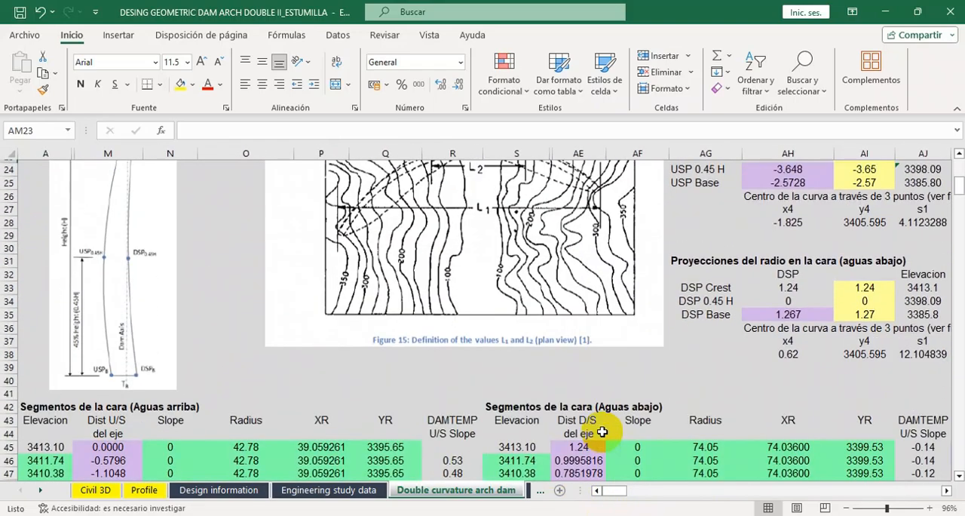
{"action": "scroll", "coordinate": [183, 325], "scroll_direction": "down", "scroll_amount": 10}
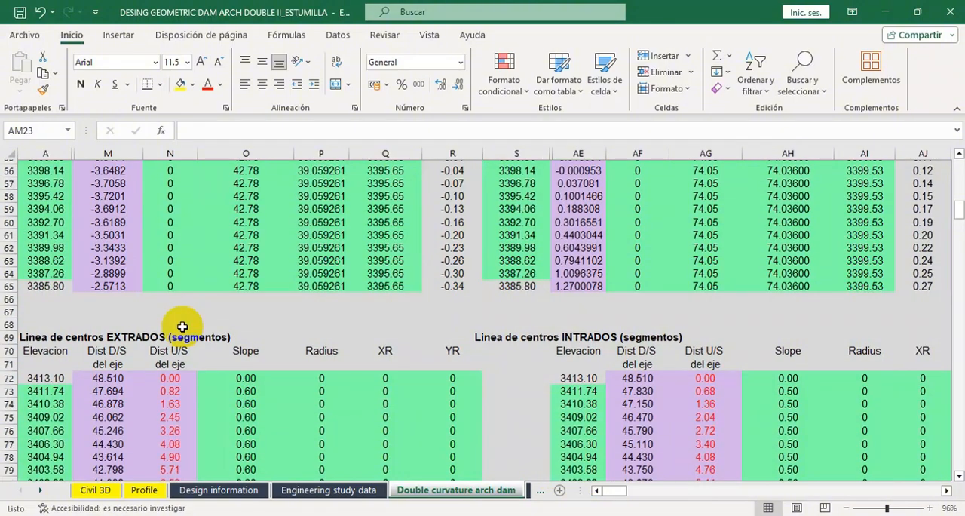
{"action": "scroll", "coordinate": [182, 325], "scroll_direction": "down", "scroll_amount": 3}
{"action": "scroll", "coordinate": [182, 326], "scroll_direction": "up", "scroll_amount": 11}
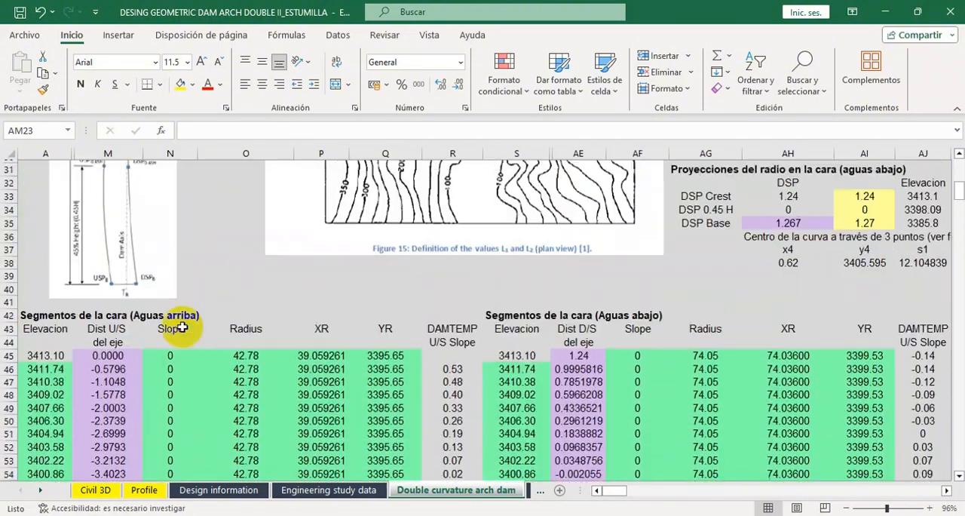
Inspect the formula for the dam height H in cell AH7 of the general dimensions.
{"action": "scroll", "coordinate": [184, 325], "scroll_direction": "up", "scroll_amount": 6}
{"action": "scroll", "coordinate": [186, 323], "scroll_direction": "down", "scroll_amount": 6}
{"action": "scroll", "coordinate": [366, 313], "scroll_direction": "up", "scroll_amount": 7}
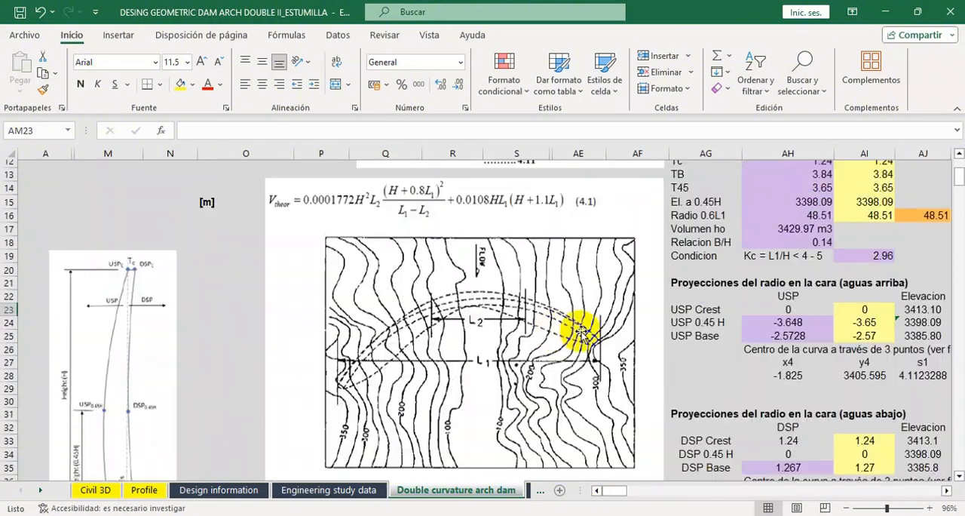
{"action": "scroll", "coordinate": [725, 291], "scroll_direction": "up", "scroll_amount": 4}
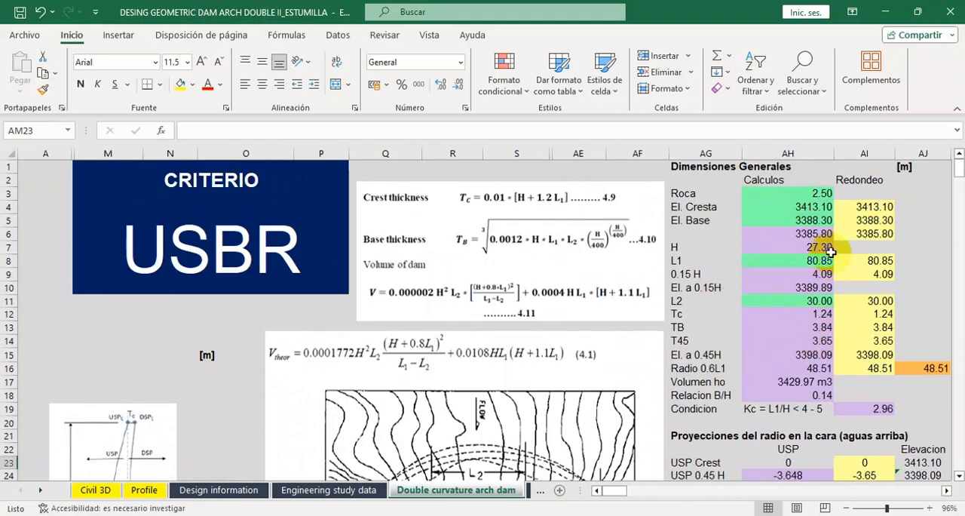
{"action": "left_click", "coordinate": [820, 248]}
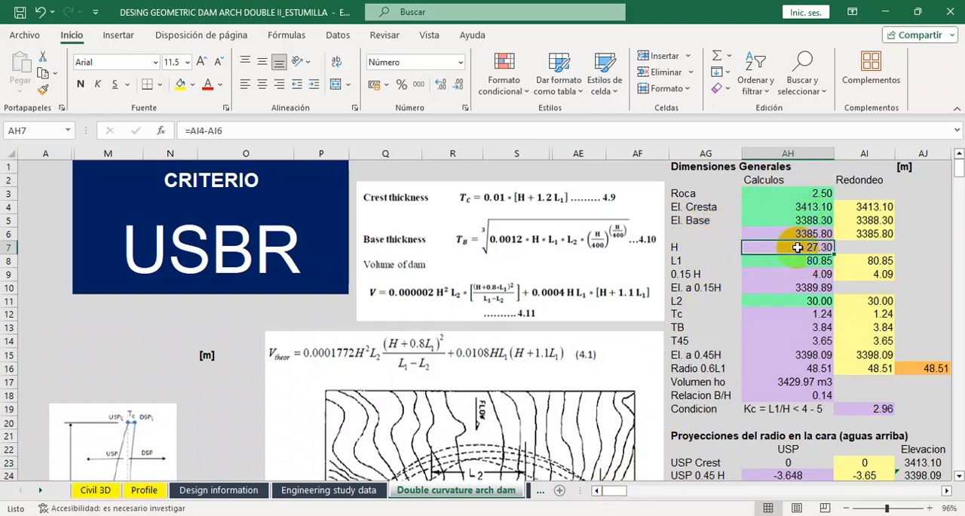
Check the crest and base elevation formulas in cells A45 and A65 of the upstream face segments table.
{"action": "scroll", "coordinate": [287, 407], "scroll_direction": "down", "scroll_amount": 7}
{"action": "scroll", "coordinate": [113, 377], "scroll_direction": "down", "scroll_amount": 9}
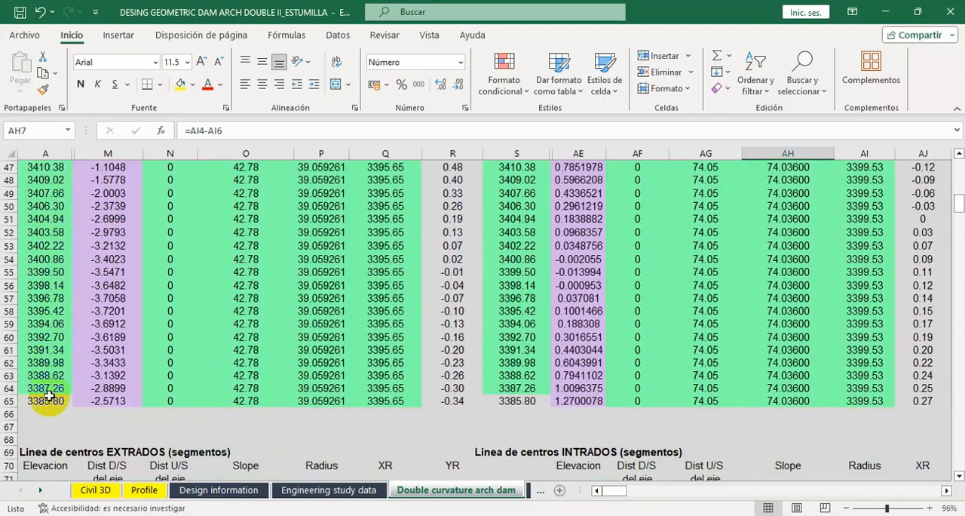
{"action": "scroll", "coordinate": [48, 396], "scroll_direction": "up", "scroll_amount": 3}
{"action": "left_click", "coordinate": [54, 256]}
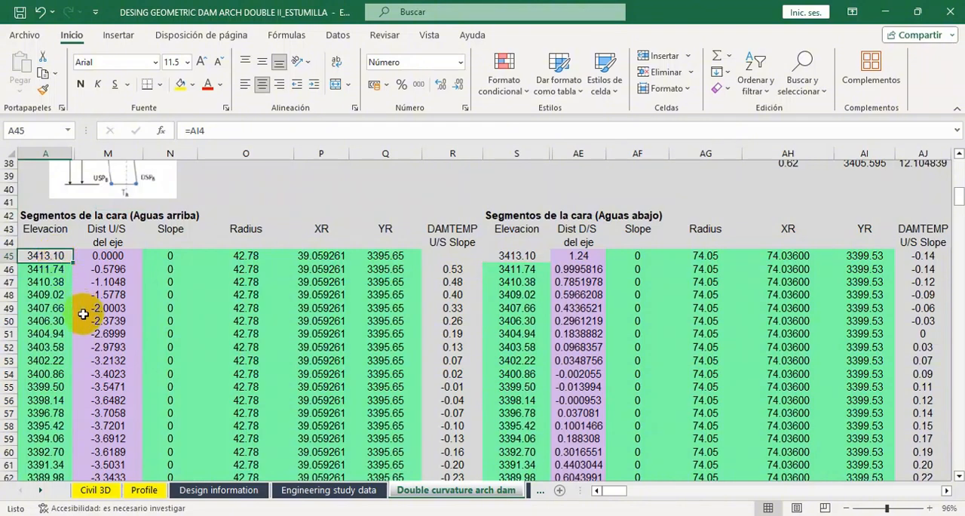
{"action": "scroll", "coordinate": [83, 314], "scroll_direction": "down", "scroll_amount": 3}
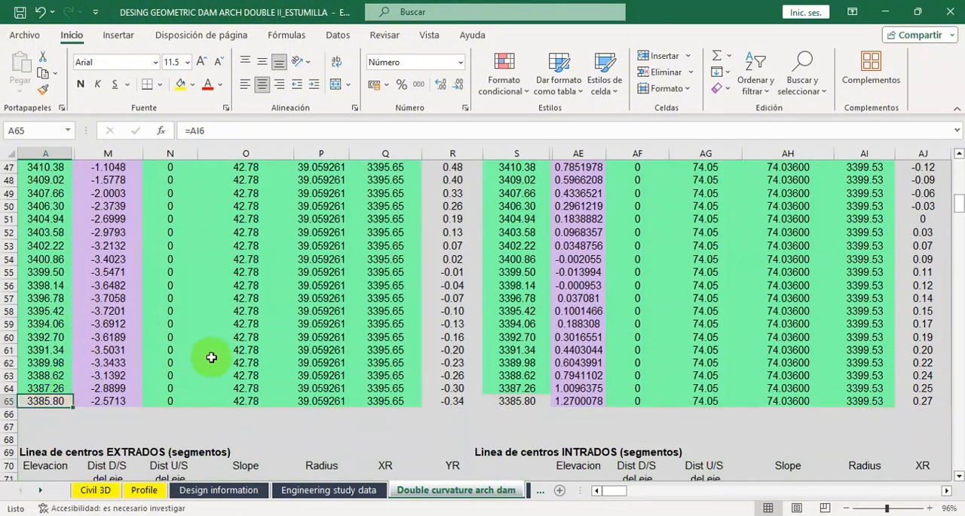
{"action": "scroll", "coordinate": [209, 351], "scroll_direction": "up", "scroll_amount": 2}
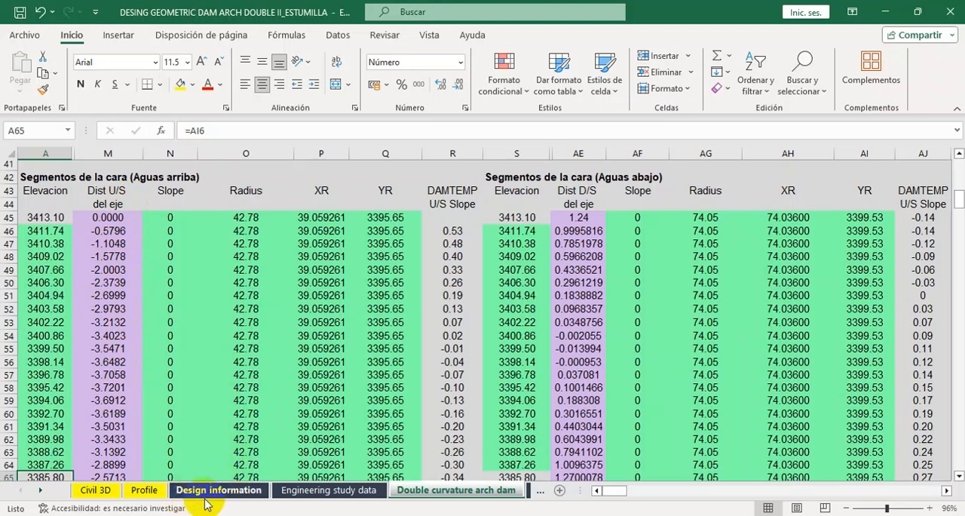
Return to the upstream and downstream face radius diagram in the Design information sheet.
{"action": "left_click", "coordinate": [255, 494]}
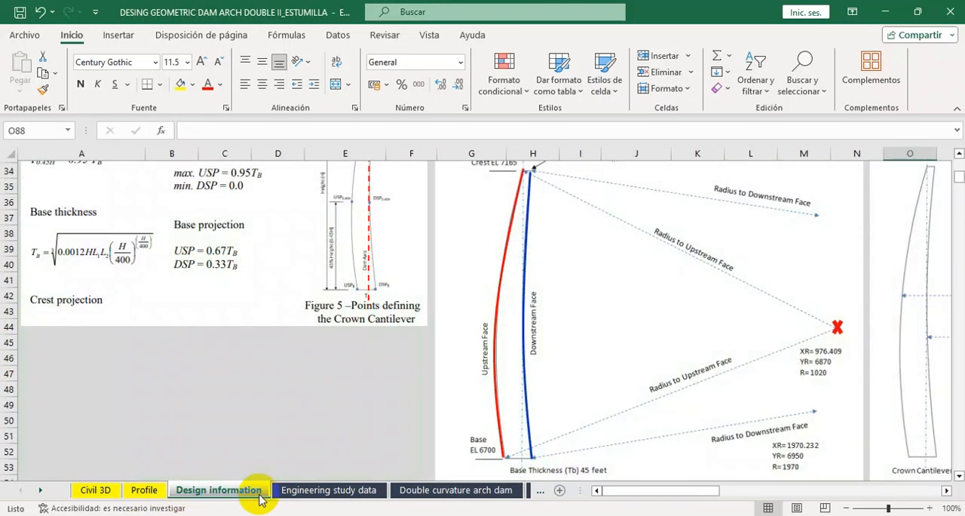
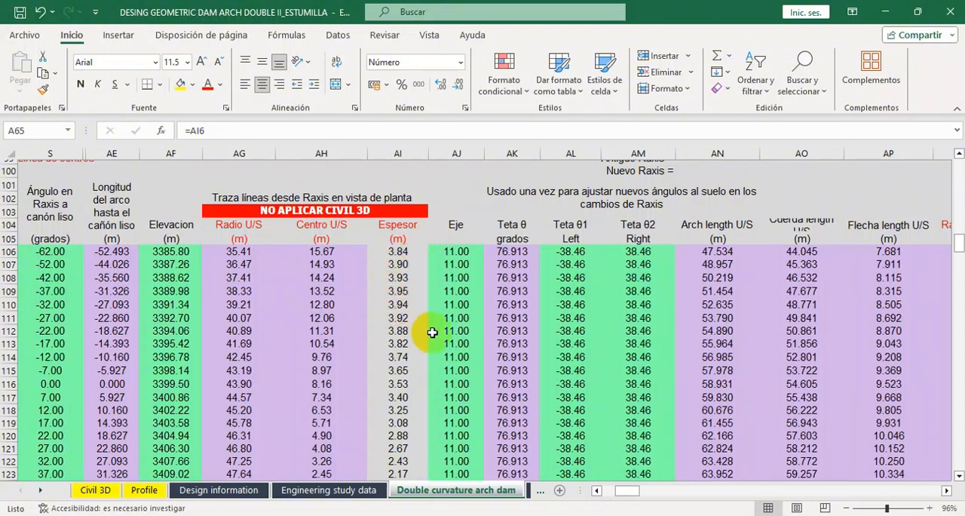
Review the radius, center, thickness, angle and arc length columns of the plan view table, including the thickness formula in AI106.
{"action": "scroll", "coordinate": [429, 337], "scroll_direction": "down", "scroll_amount": 2}
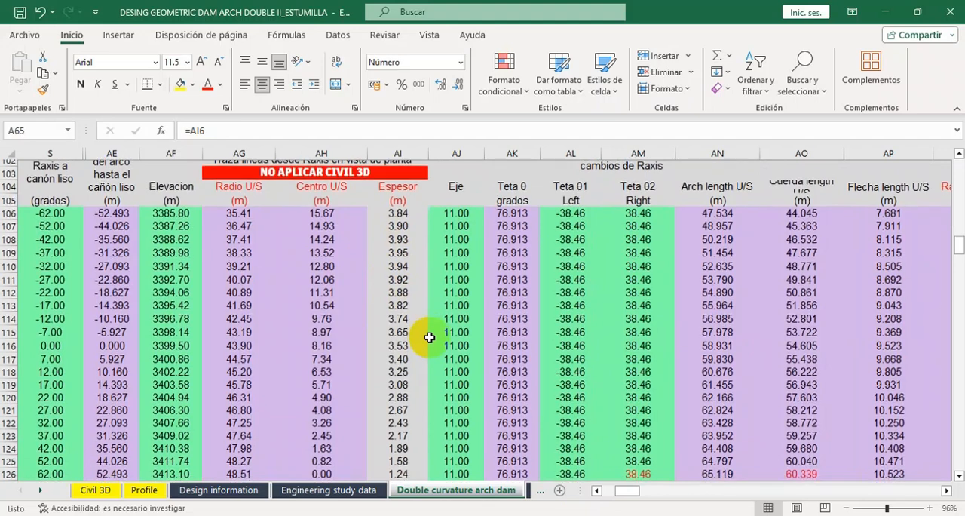
{"action": "scroll", "coordinate": [429, 338], "scroll_direction": "up", "scroll_amount": 2}
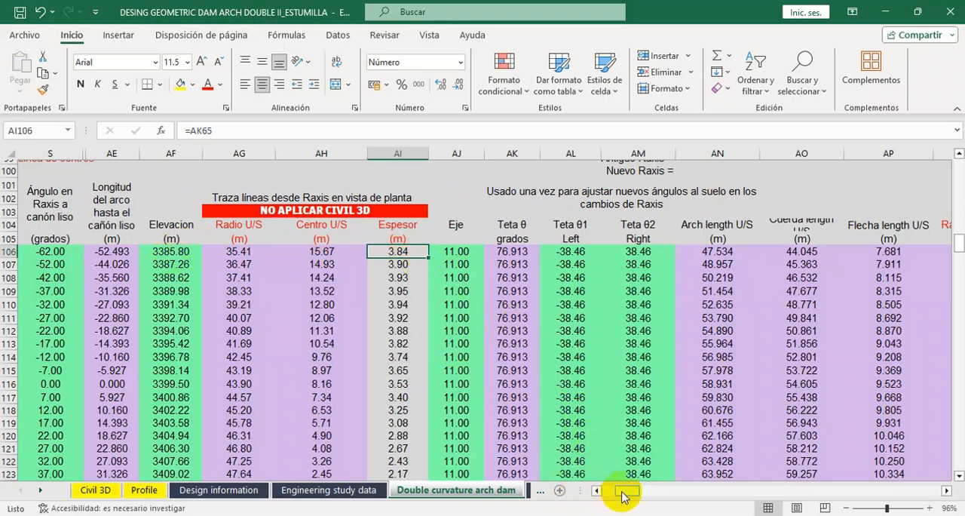
{"action": "left_click_drag", "start_coordinate": [623, 494], "coordinate": [631, 494]}
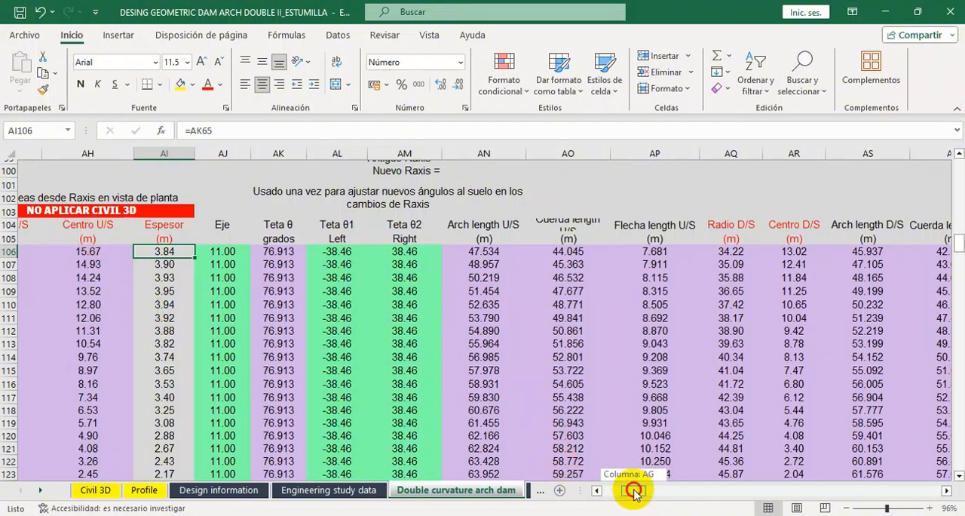
{"action": "left_click_drag", "start_coordinate": [634, 491], "coordinate": [641, 490]}
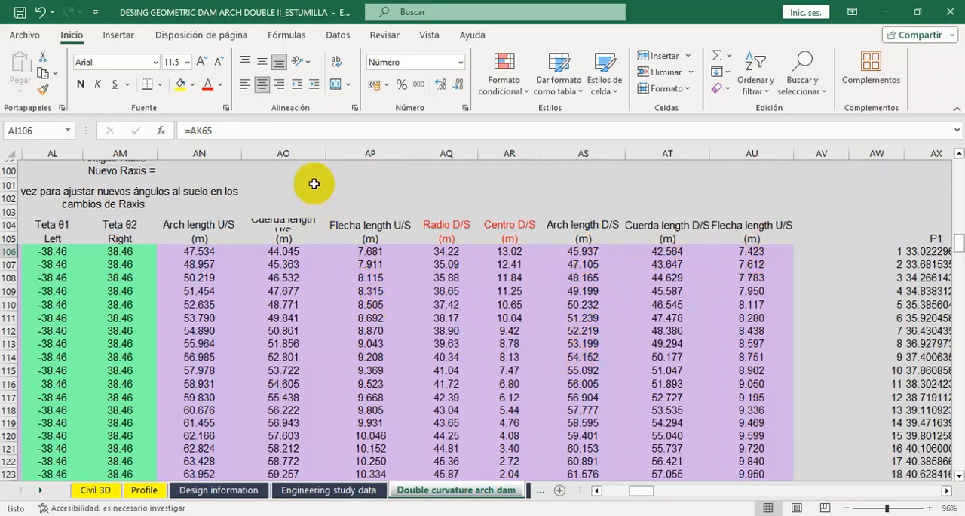
Slightly widen column AO and turn off text wrapping for the Cuerda length U/S heading in AO104.
{"action": "left_click_drag", "start_coordinate": [327, 156], "coordinate": [328, 156]}
{"action": "left_click", "coordinate": [282, 223]}
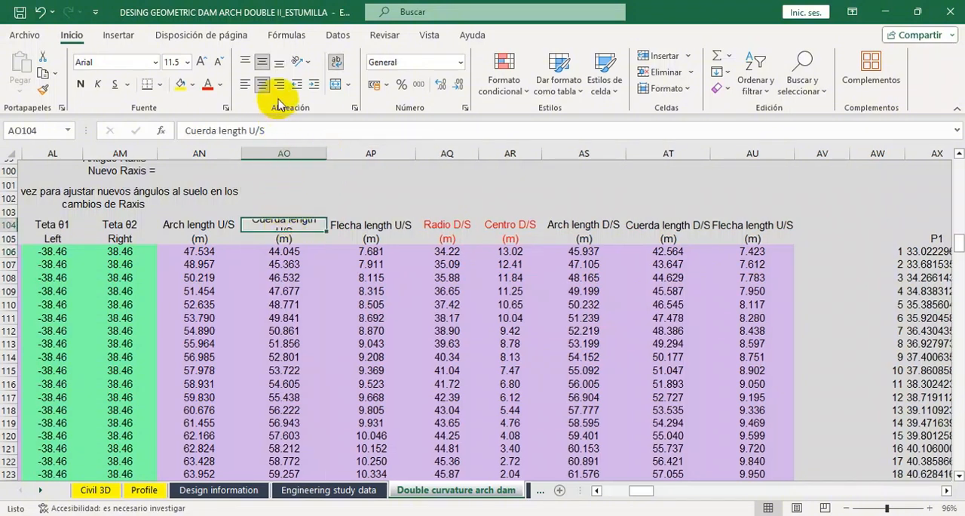
{"action": "left_click", "coordinate": [338, 66]}
{"action": "left_click", "coordinate": [396, 198]}
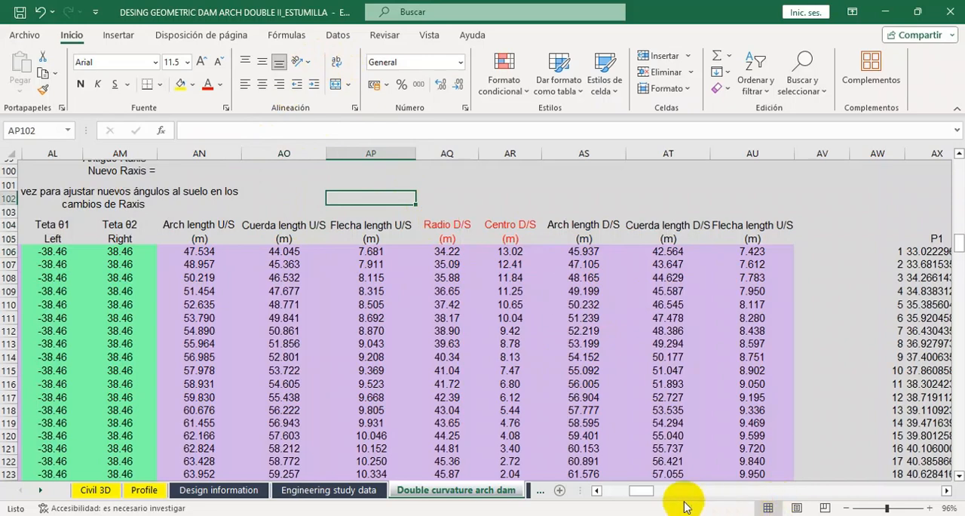
Examine the chart of upstream and downstream face segments with the extrados and intrados center lines below the angle table.
{"action": "left_click_drag", "start_coordinate": [643, 495], "coordinate": [605, 494]}
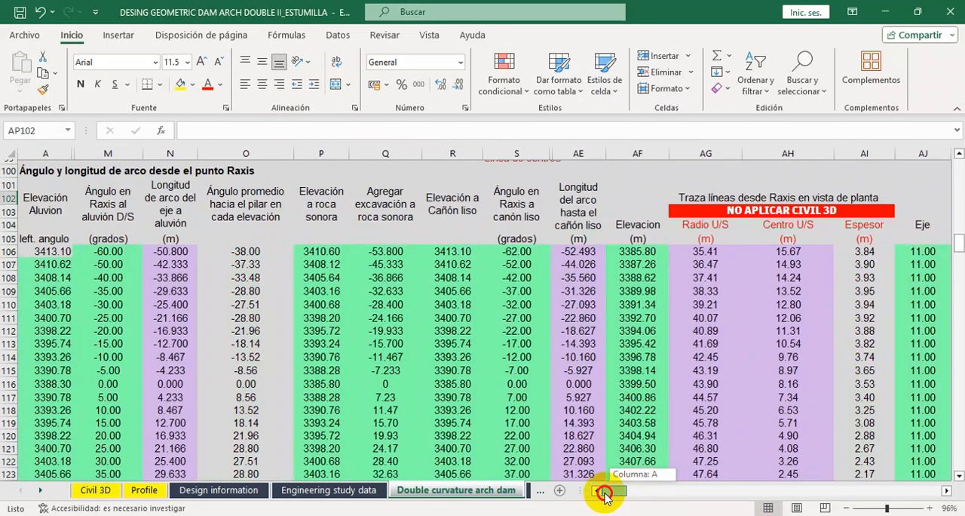
{"action": "scroll", "coordinate": [326, 323], "scroll_direction": "down", "scroll_amount": 9}
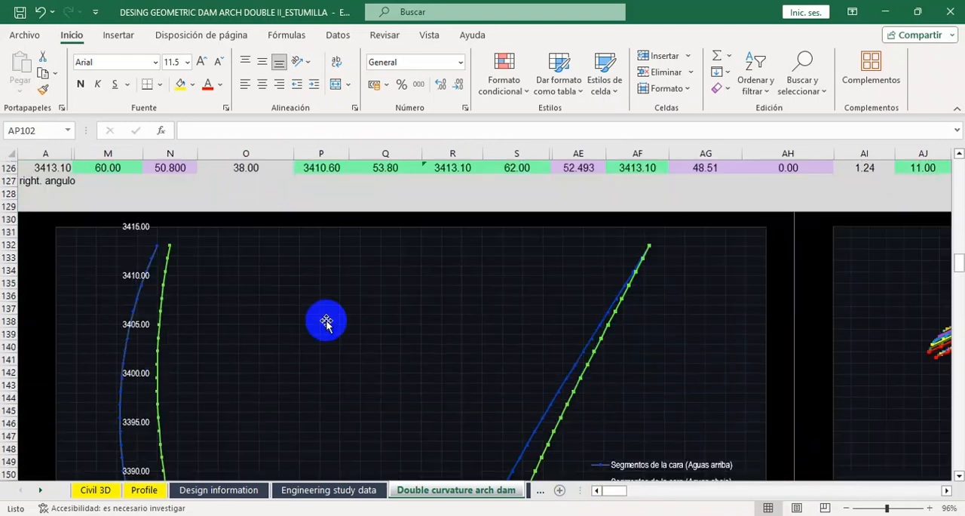
{"action": "scroll", "coordinate": [326, 322], "scroll_direction": "down", "scroll_amount": 2}
{"action": "scroll", "coordinate": [325, 323], "scroll_direction": "up", "scroll_amount": 1}
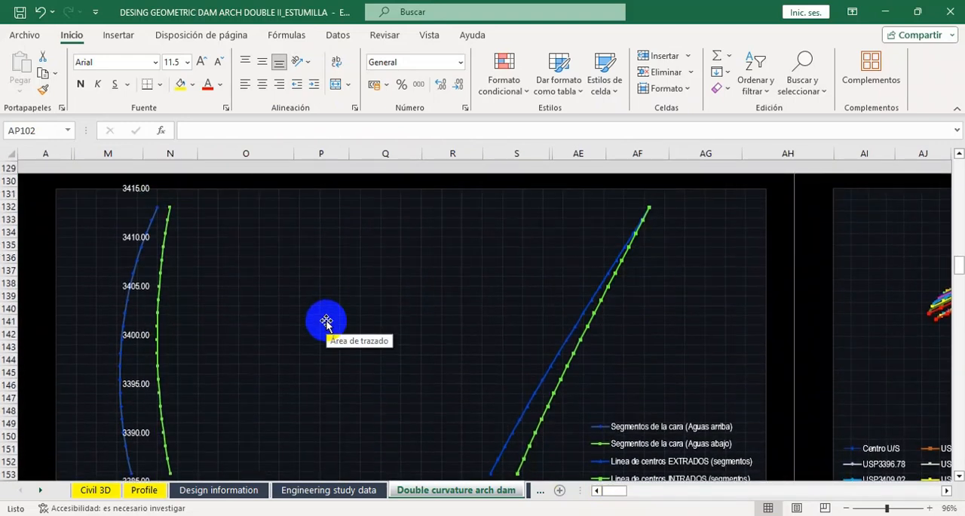
{"action": "scroll", "coordinate": [326, 322], "scroll_direction": "down", "scroll_amount": 1}
{"action": "scroll", "coordinate": [326, 323], "scroll_direction": "up", "scroll_amount": 1}
{"action": "scroll", "coordinate": [325, 323], "scroll_direction": "down", "scroll_amount": 1}
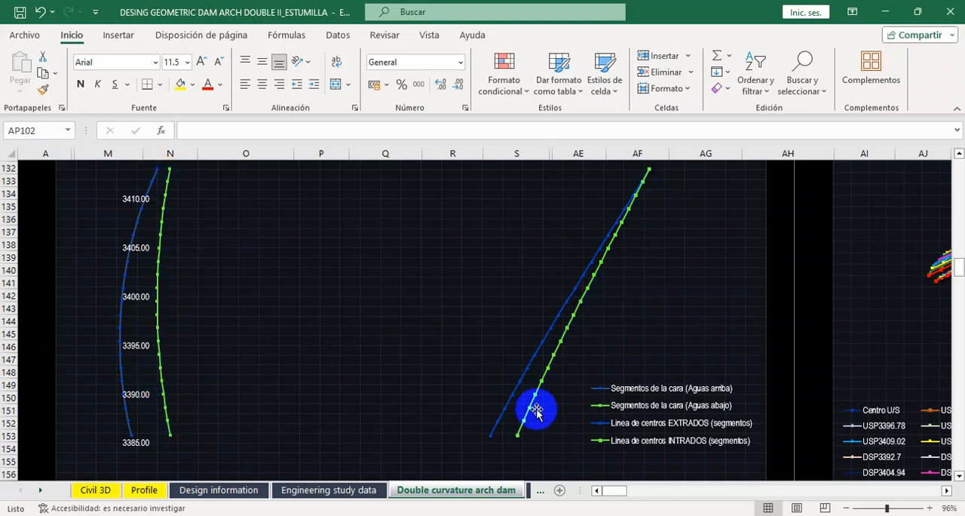
Examine the plan view chart of the upstream and downstream arches at each elevation.
{"action": "left_click_drag", "start_coordinate": [608, 494], "coordinate": [632, 491]}
{"action": "scroll", "coordinate": [555, 399], "scroll_direction": "down", "scroll_amount": 1}
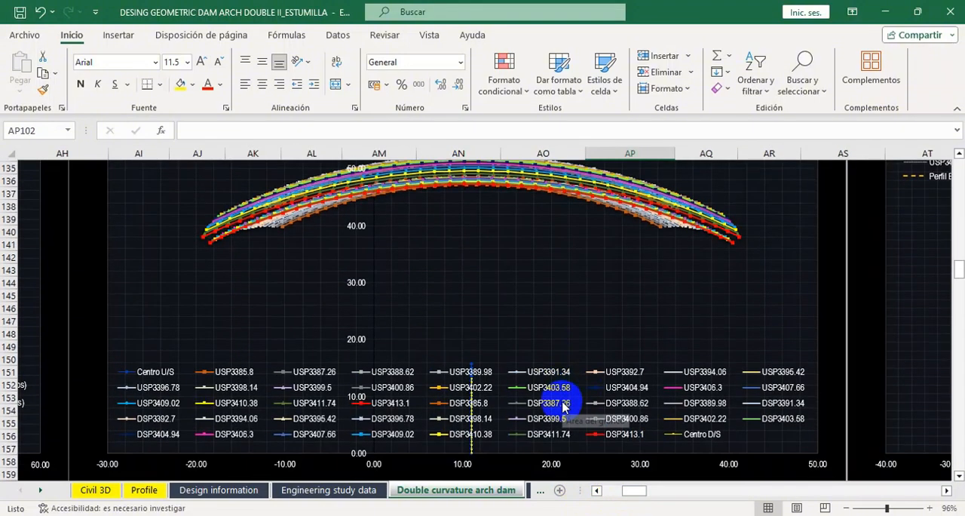
{"action": "scroll", "coordinate": [543, 393], "scroll_direction": "up", "scroll_amount": 2}
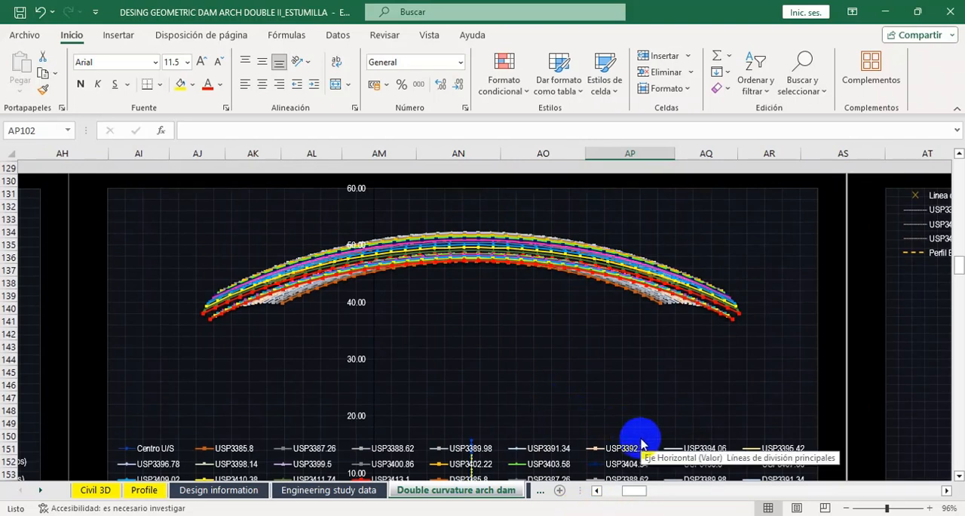
Inspect the left and right Teta angles in AL106:AM125 that define the arches plotted in the plan view chart.
{"action": "scroll", "coordinate": [528, 388], "scroll_direction": "up", "scroll_amount": 5}
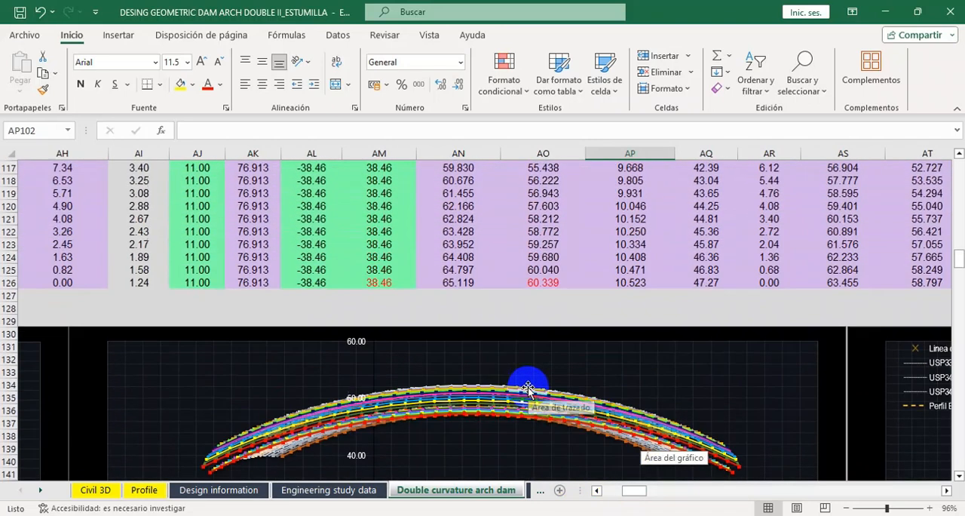
{"action": "scroll", "coordinate": [442, 376], "scroll_direction": "up", "scroll_amount": 4}
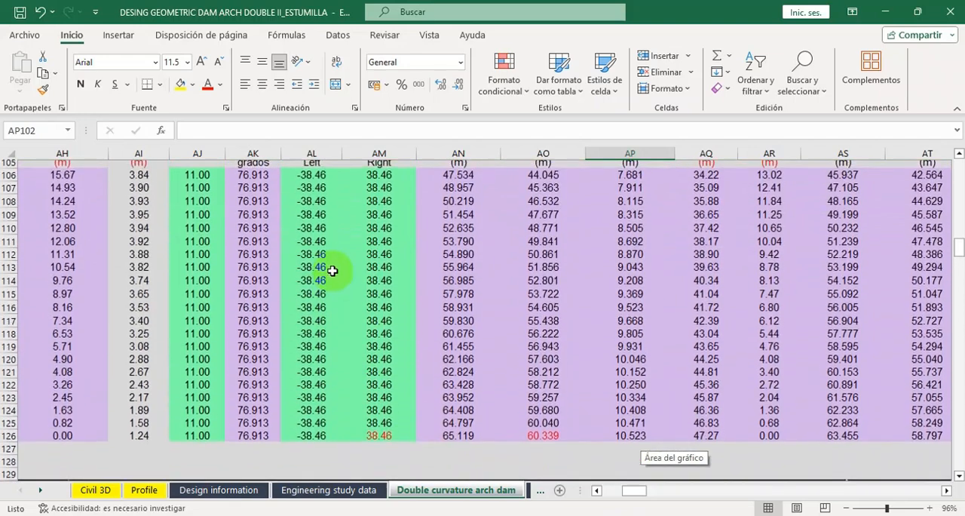
{"action": "left_click_drag", "start_coordinate": [311, 209], "coordinate": [365, 460]}
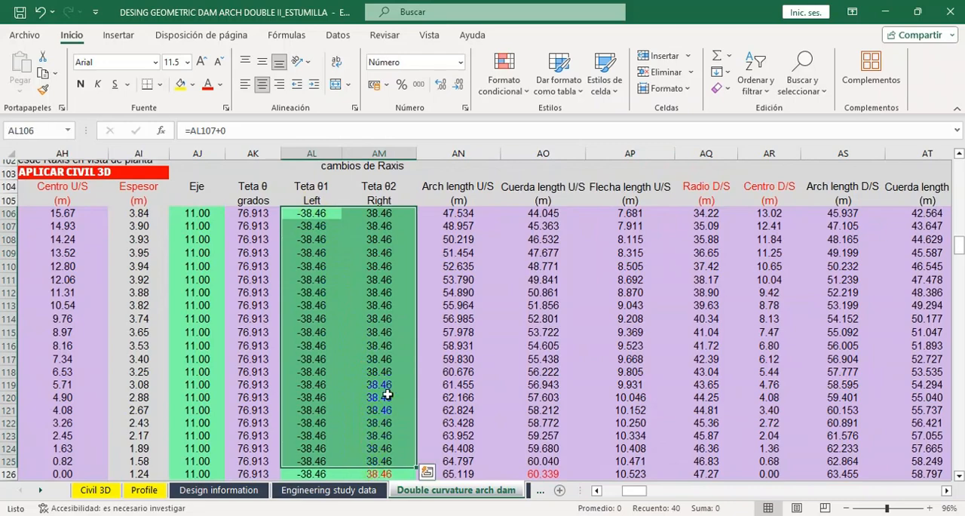
{"action": "scroll", "coordinate": [369, 396], "scroll_direction": "down", "scroll_amount": 1}
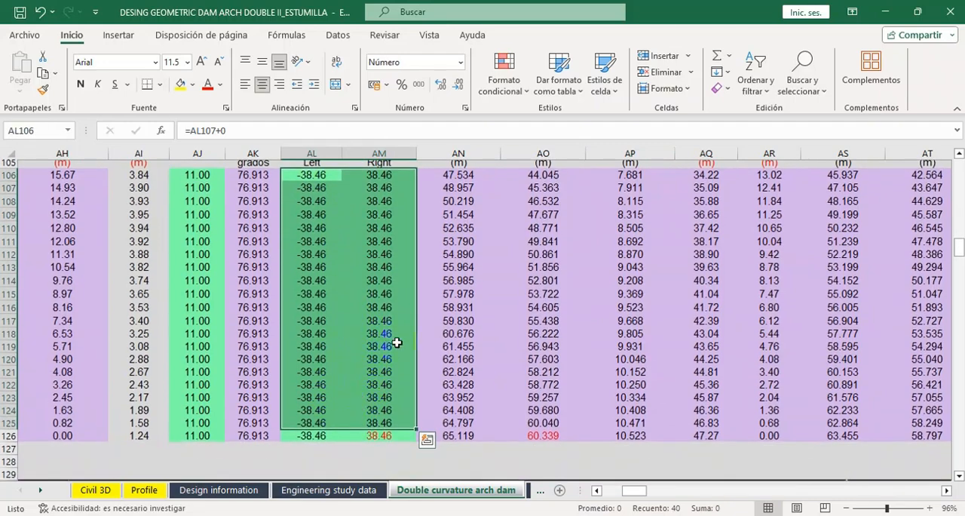
{"action": "scroll", "coordinate": [395, 340], "scroll_direction": "down", "scroll_amount": 1}
{"action": "scroll", "coordinate": [396, 340], "scroll_direction": "up", "scroll_amount": 2}
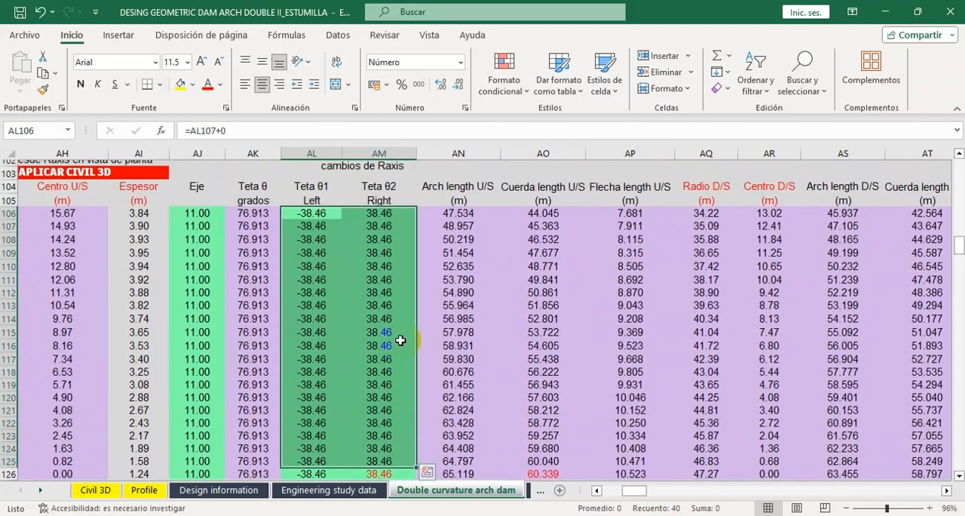
{"action": "scroll", "coordinate": [401, 340], "scroll_direction": "down", "scroll_amount": 4}
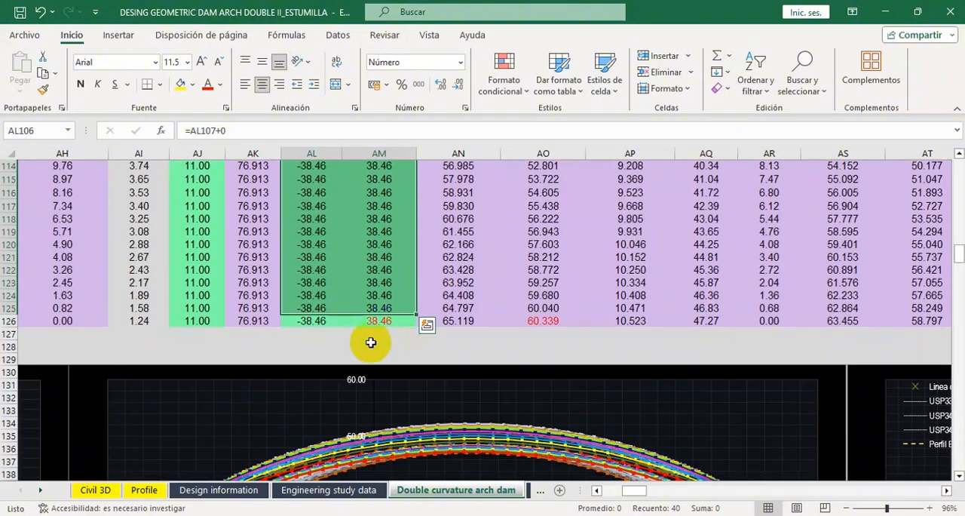
{"action": "left_click", "coordinate": [371, 342]}
{"action": "scroll", "coordinate": [340, 324], "scroll_direction": "up", "scroll_amount": 5}
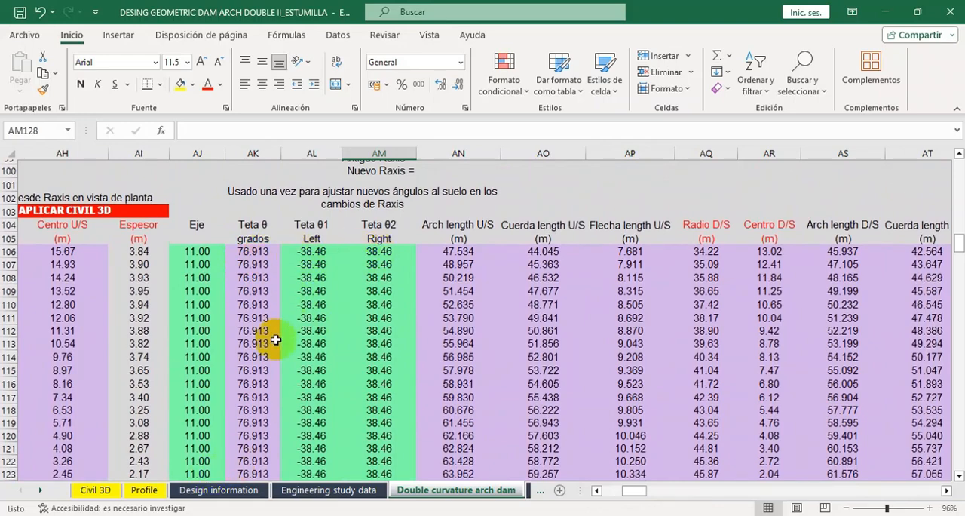
Compare the angles with Figure C-2 and the horizontal alignment diagram in the Design information sheet.
{"action": "left_click", "coordinate": [213, 490]}
{"action": "scroll", "coordinate": [485, 360], "scroll_direction": "down", "scroll_amount": 9}
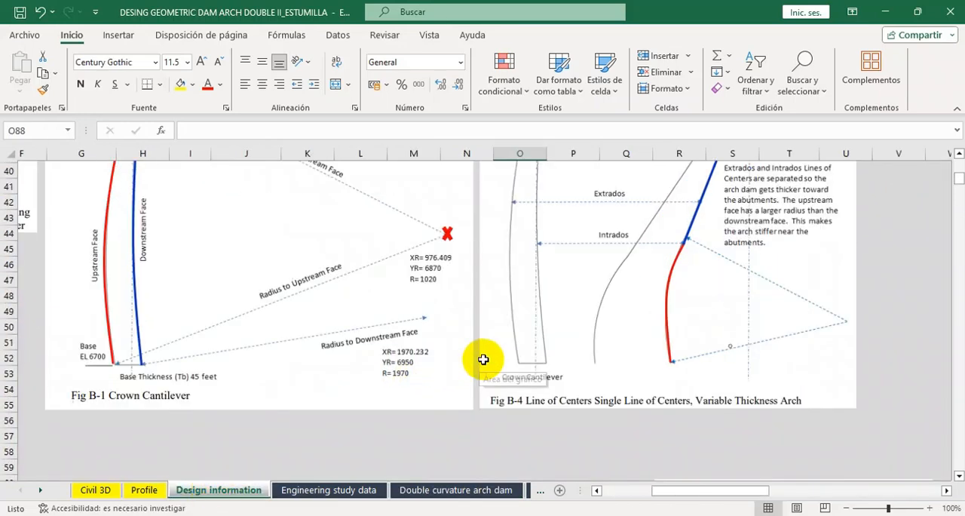
{"action": "scroll", "coordinate": [495, 346], "scroll_direction": "down", "scroll_amount": 1}
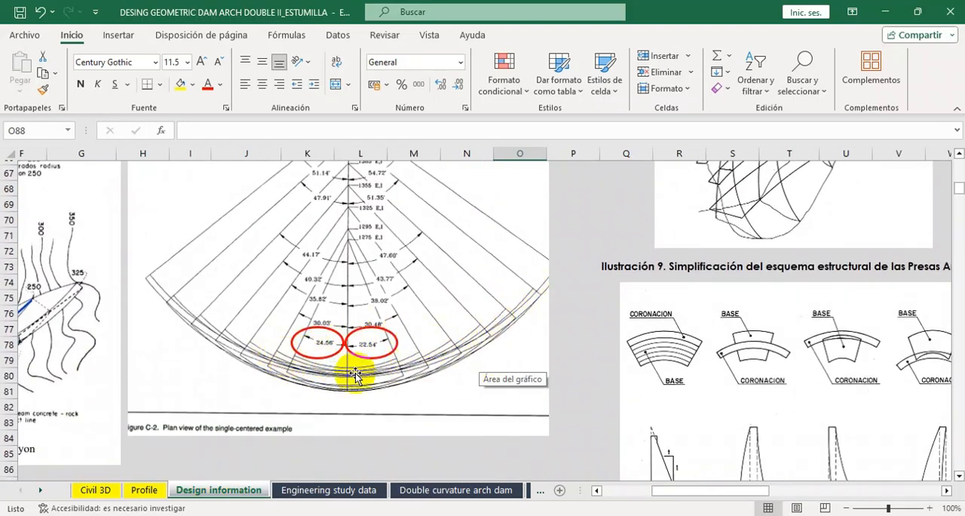
{"action": "scroll", "coordinate": [325, 344], "scroll_direction": "up", "scroll_amount": 1}
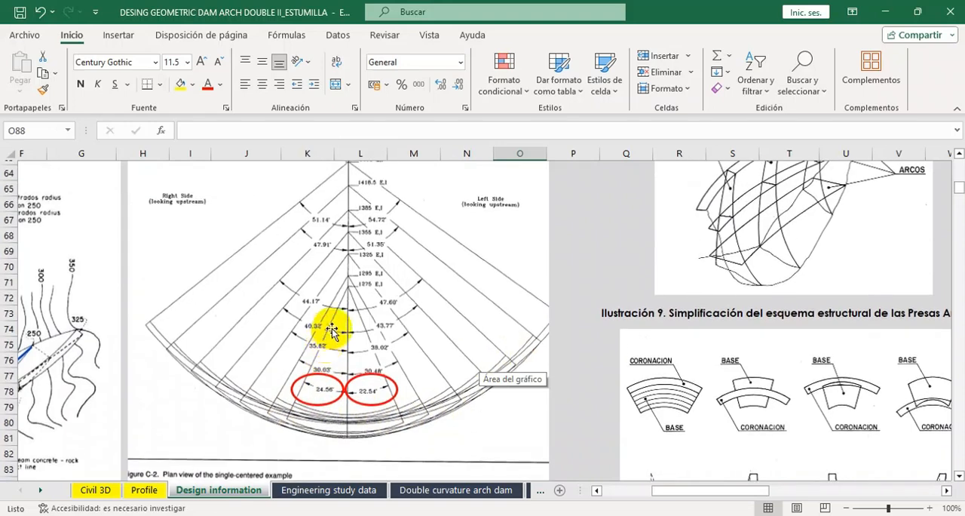
{"action": "scroll", "coordinate": [323, 341], "scroll_direction": "down", "scroll_amount": 2}
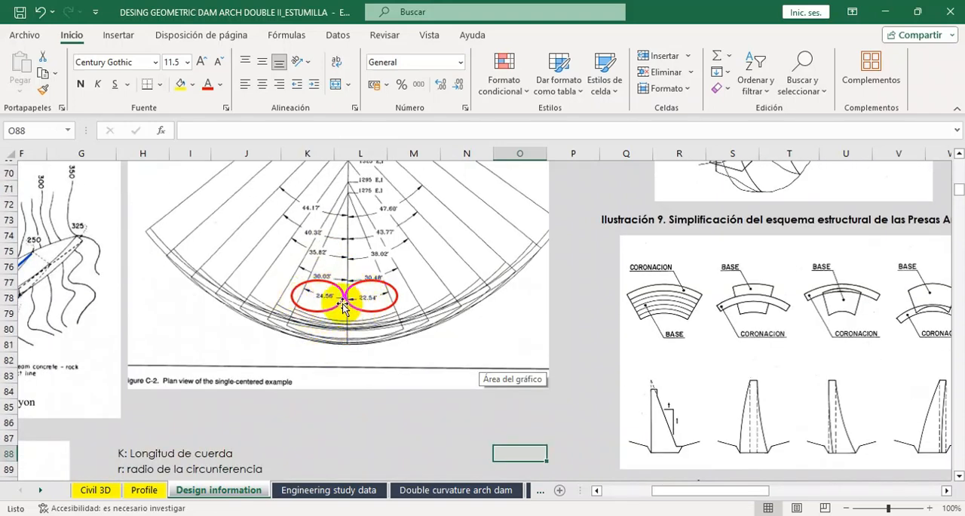
{"action": "scroll", "coordinate": [392, 303], "scroll_direction": "up", "scroll_amount": 3}
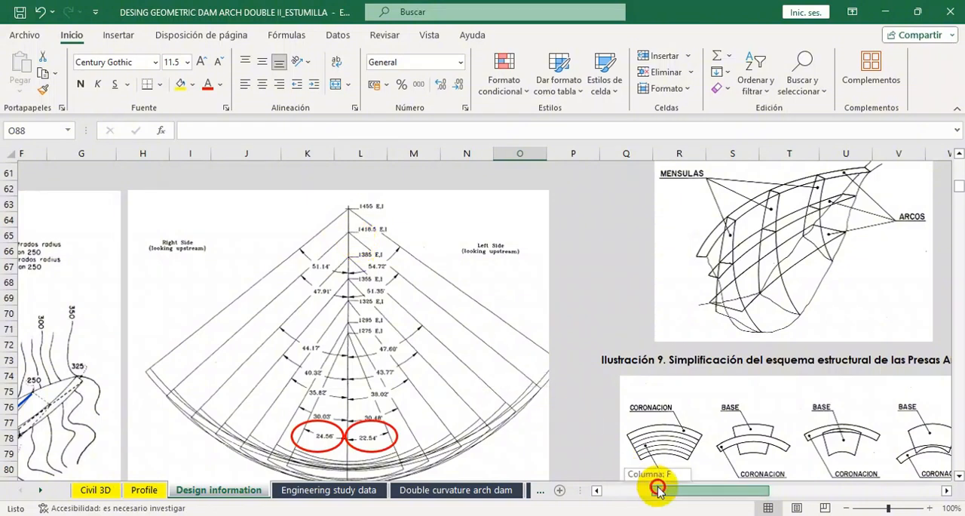
{"action": "left_click_drag", "start_coordinate": [657, 489], "coordinate": [624, 489]}
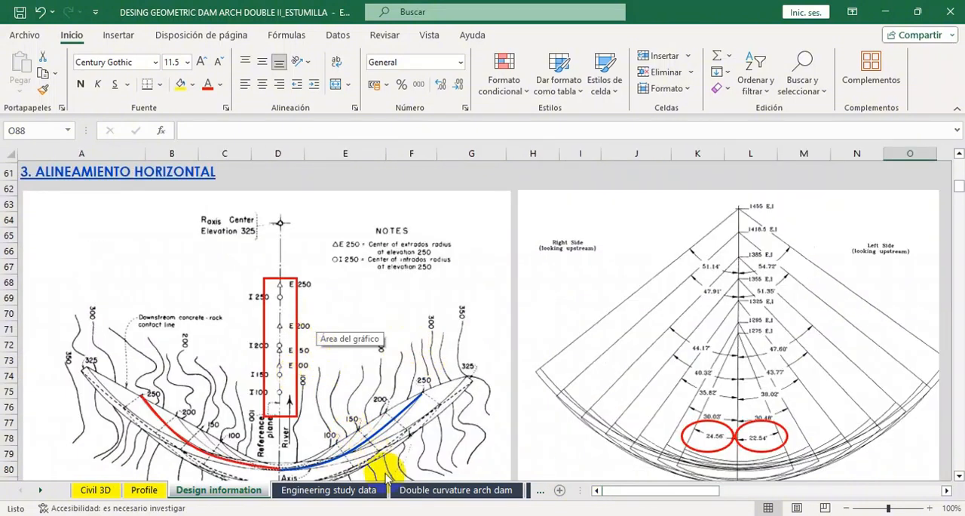
Examine the Double curvature arch dam sheet's elevation chart of the arches against the dam axis, upstream and downstream ground profiles.
{"action": "left_click", "coordinate": [333, 491]}
{"action": "left_click", "coordinate": [485, 490]}
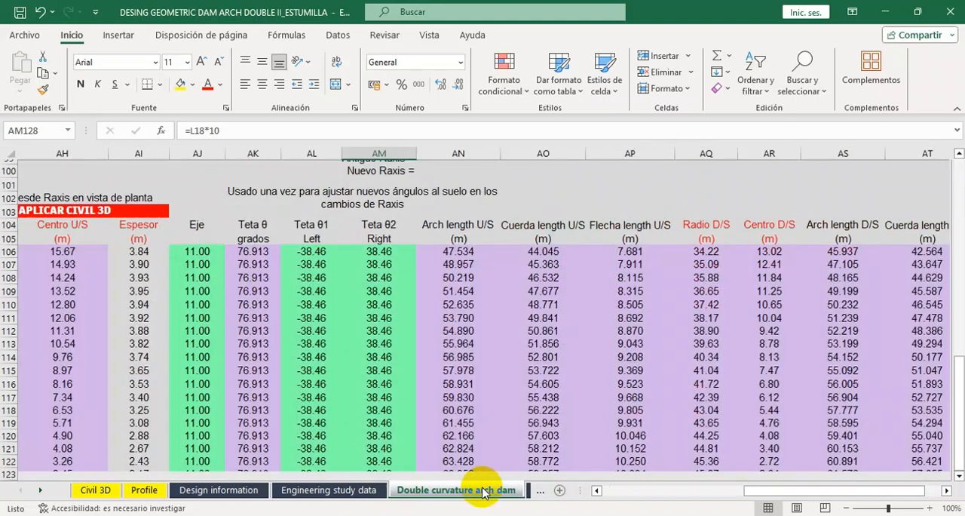
{"action": "scroll", "coordinate": [543, 452], "scroll_direction": "down", "scroll_amount": 8}
{"action": "scroll", "coordinate": [543, 439], "scroll_direction": "down", "scroll_amount": 1}
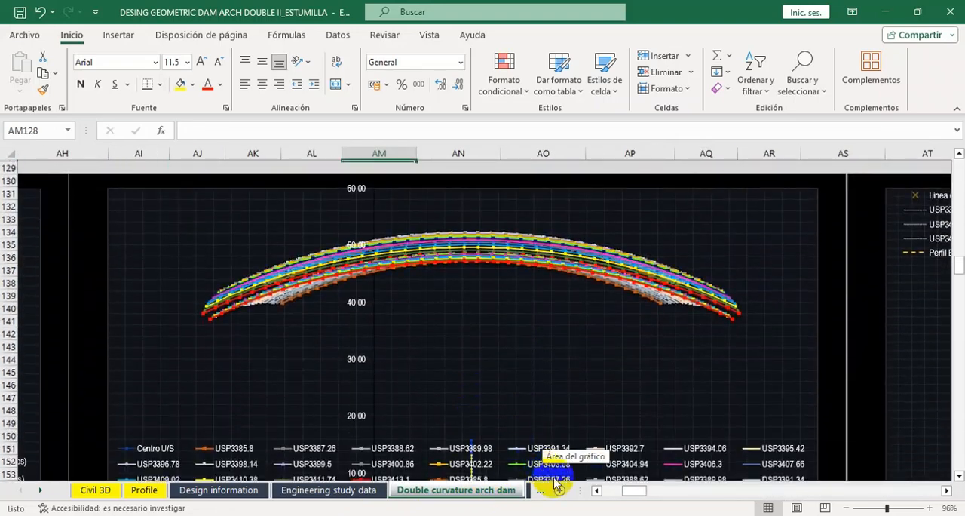
{"action": "left_click_drag", "start_coordinate": [634, 493], "coordinate": [656, 492]}
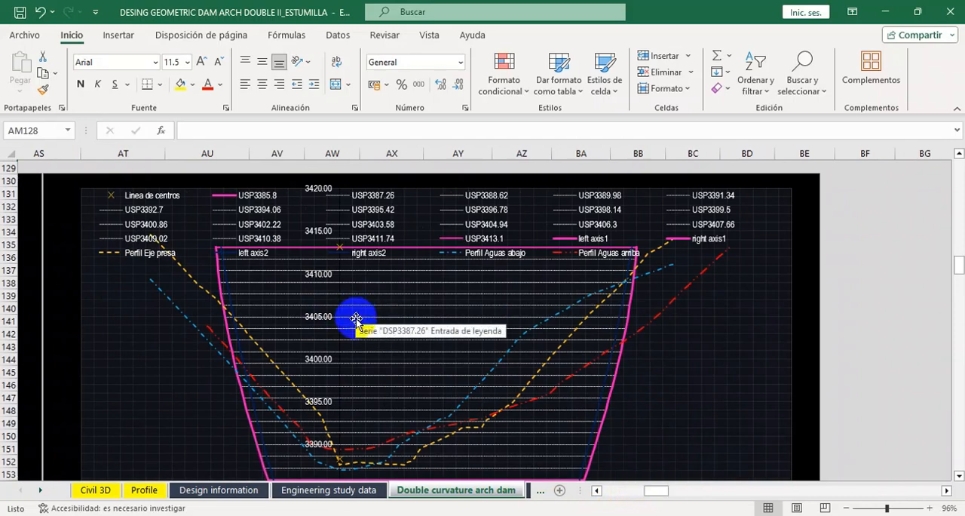
{"action": "scroll", "coordinate": [356, 321], "scroll_direction": "down", "scroll_amount": 2}
{"action": "scroll", "coordinate": [356, 320], "scroll_direction": "up", "scroll_amount": 2}
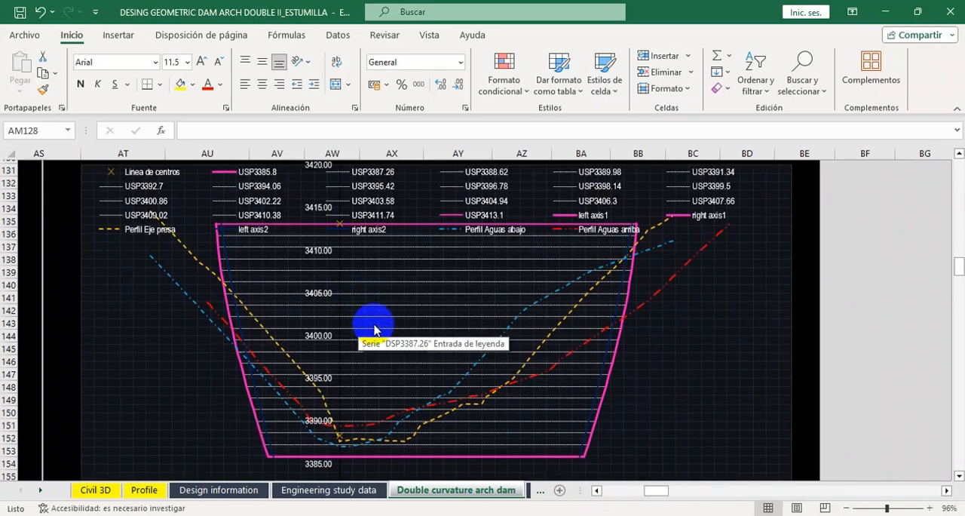
{"action": "scroll", "coordinate": [356, 326], "scroll_direction": "down", "scroll_amount": 1}
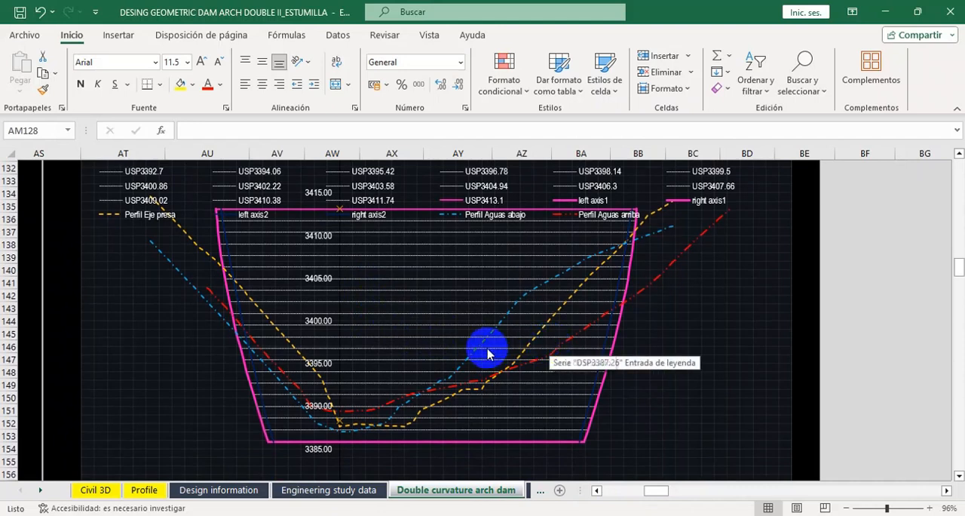
{"action": "scroll", "coordinate": [366, 369], "scroll_direction": "down", "scroll_amount": 2}
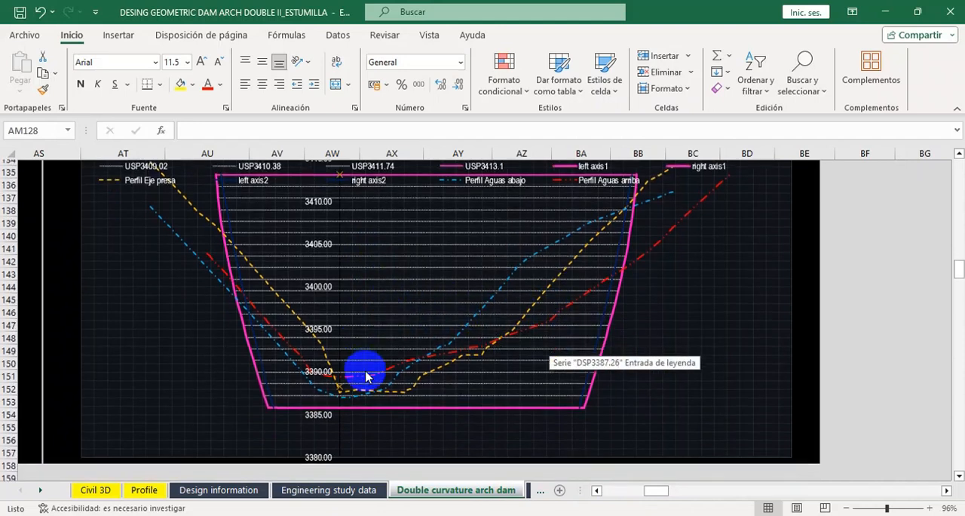
{"action": "scroll", "coordinate": [323, 330], "scroll_direction": "up", "scroll_amount": 3}
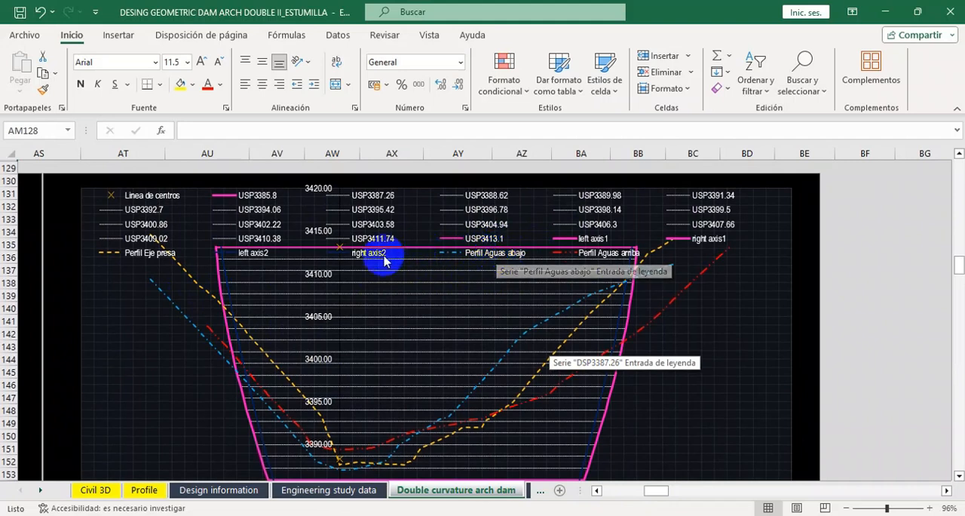
{"action": "scroll", "coordinate": [392, 302], "scroll_direction": "down", "scroll_amount": 1}
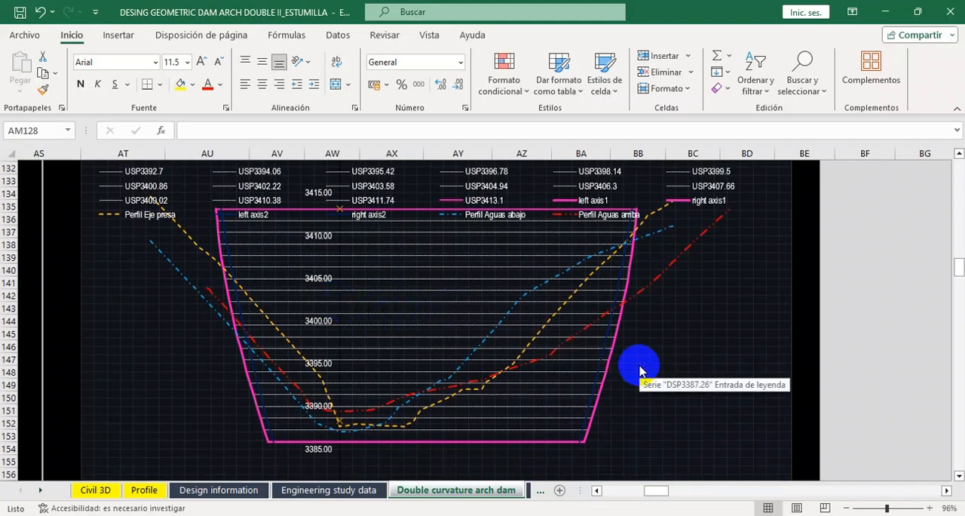
Return to the upstream and downstream face segments tables starting at row 42.
{"action": "left_click_drag", "start_coordinate": [653, 490], "coordinate": [590, 492]}
{"action": "scroll", "coordinate": [543, 403], "scroll_direction": "up", "scroll_amount": 11}
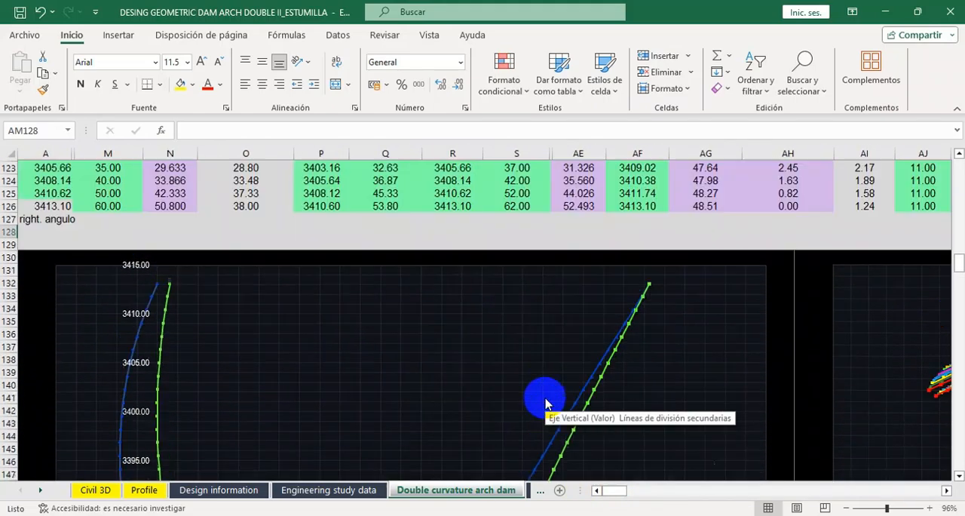
{"action": "scroll", "coordinate": [544, 402], "scroll_direction": "up", "scroll_amount": 20}
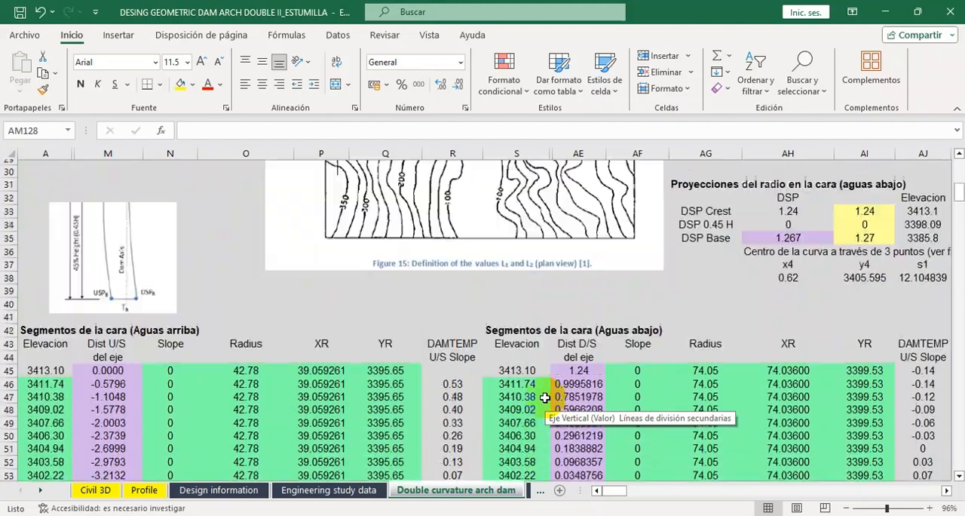
Review the Dimensiones Generales table at the start of the sheet, with its calculated and rounded dam values.
{"action": "scroll", "coordinate": [544, 402], "scroll_direction": "up", "scroll_amount": 2}
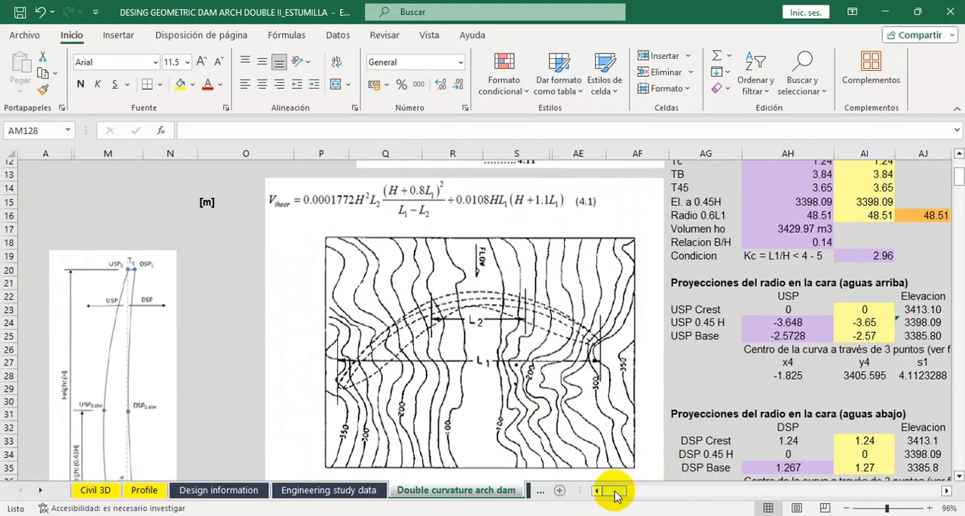
{"action": "mouse_move", "coordinate": [619, 490]}
{"action": "left_mouse_down"}
{"action": "mouse_move", "coordinate": [630, 491]}
{"action": "mouse_move", "coordinate": [621, 490]}
{"action": "left_mouse_up"}
{"action": "scroll", "coordinate": [520, 368], "scroll_direction": "up", "scroll_amount": 4}
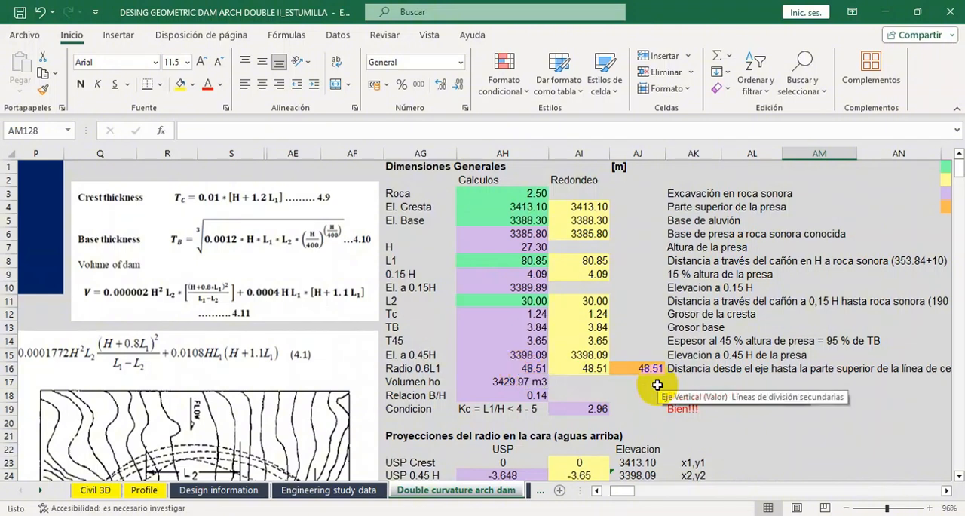
Look through the face segment and arch radius tables down to the elevation chart of the arches against the dam axis, upstream and downstream ground profiles.
{"action": "scroll", "coordinate": [658, 385], "scroll_direction": "down", "scroll_amount": 15}
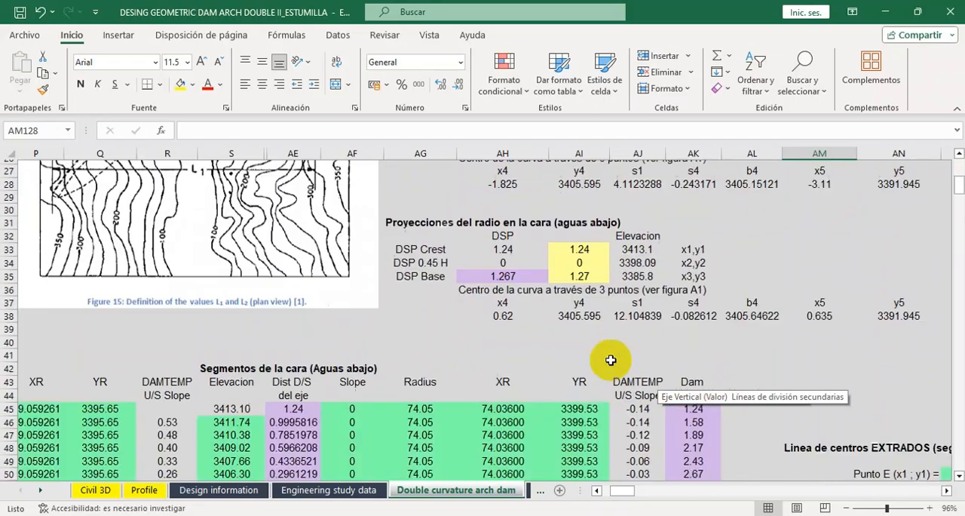
{"action": "scroll", "coordinate": [611, 359], "scroll_direction": "down", "scroll_amount": 16}
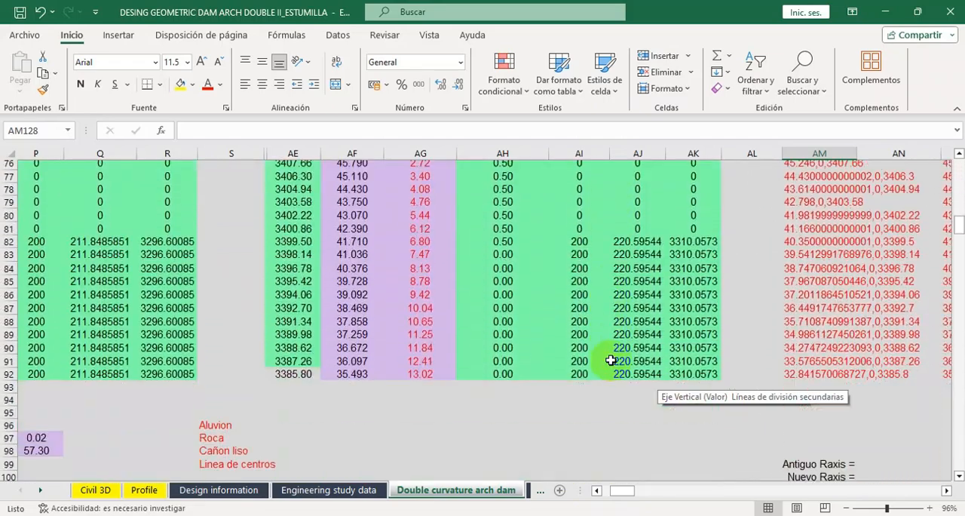
{"action": "scroll", "coordinate": [611, 360], "scroll_direction": "down", "scroll_amount": 3}
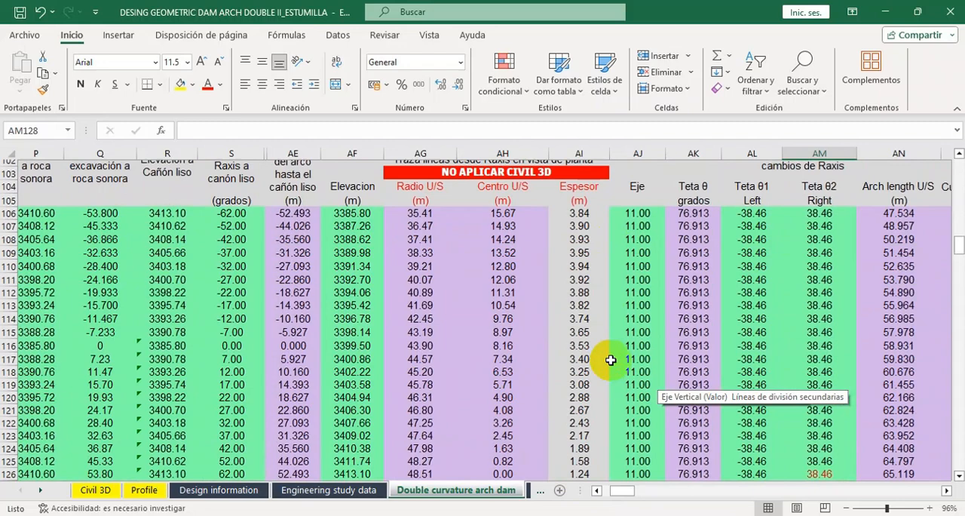
{"action": "scroll", "coordinate": [611, 360], "scroll_direction": "down", "scroll_amount": 7}
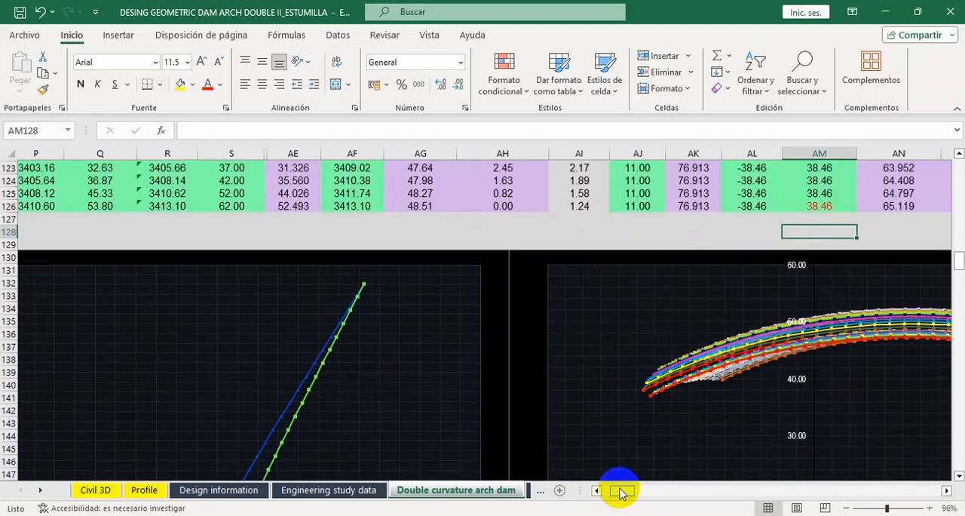
{"action": "left_click_drag", "start_coordinate": [622, 491], "coordinate": [655, 492]}
{"action": "scroll", "coordinate": [319, 349], "scroll_direction": "down", "scroll_amount": 4}
{"action": "scroll", "coordinate": [573, 337], "scroll_direction": "up", "scroll_amount": 1}
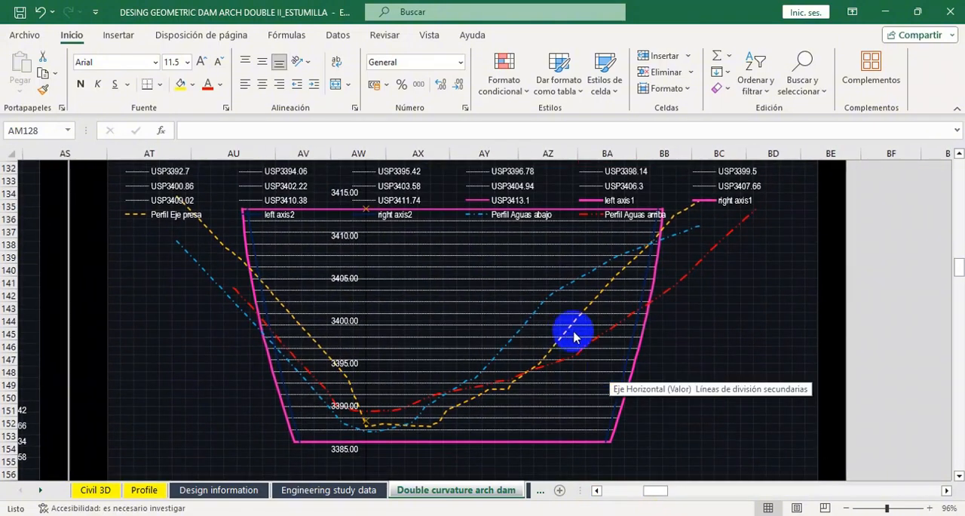